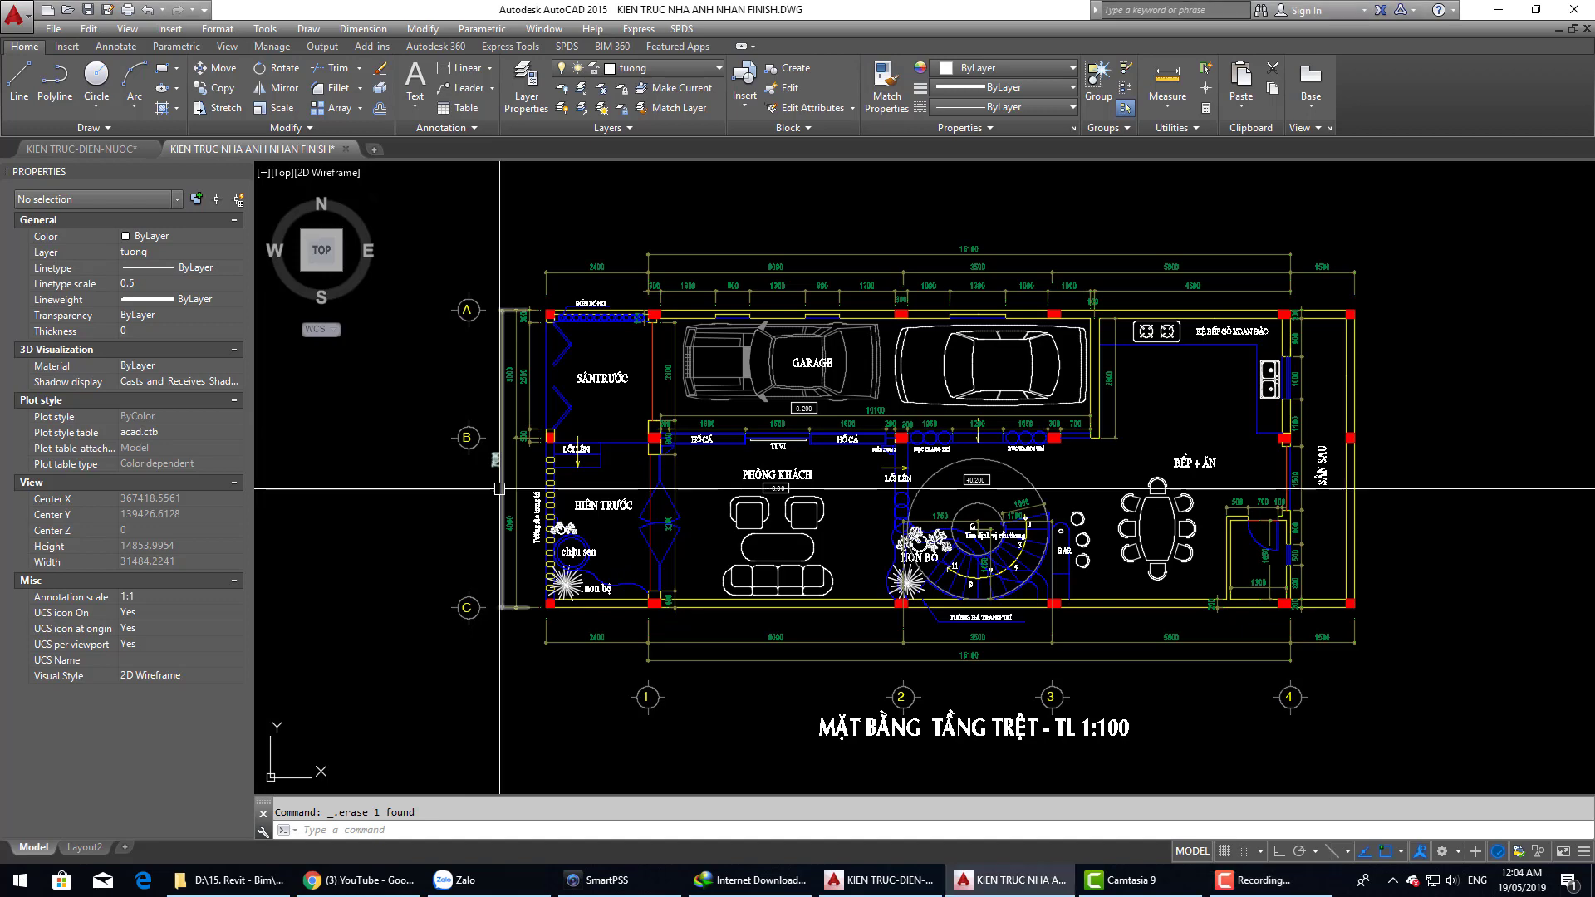
# Step: Zoom in on the BẾP + ĂN kitchen-dining area with the oval table
pyautogui.scroll(2, 846, 480)
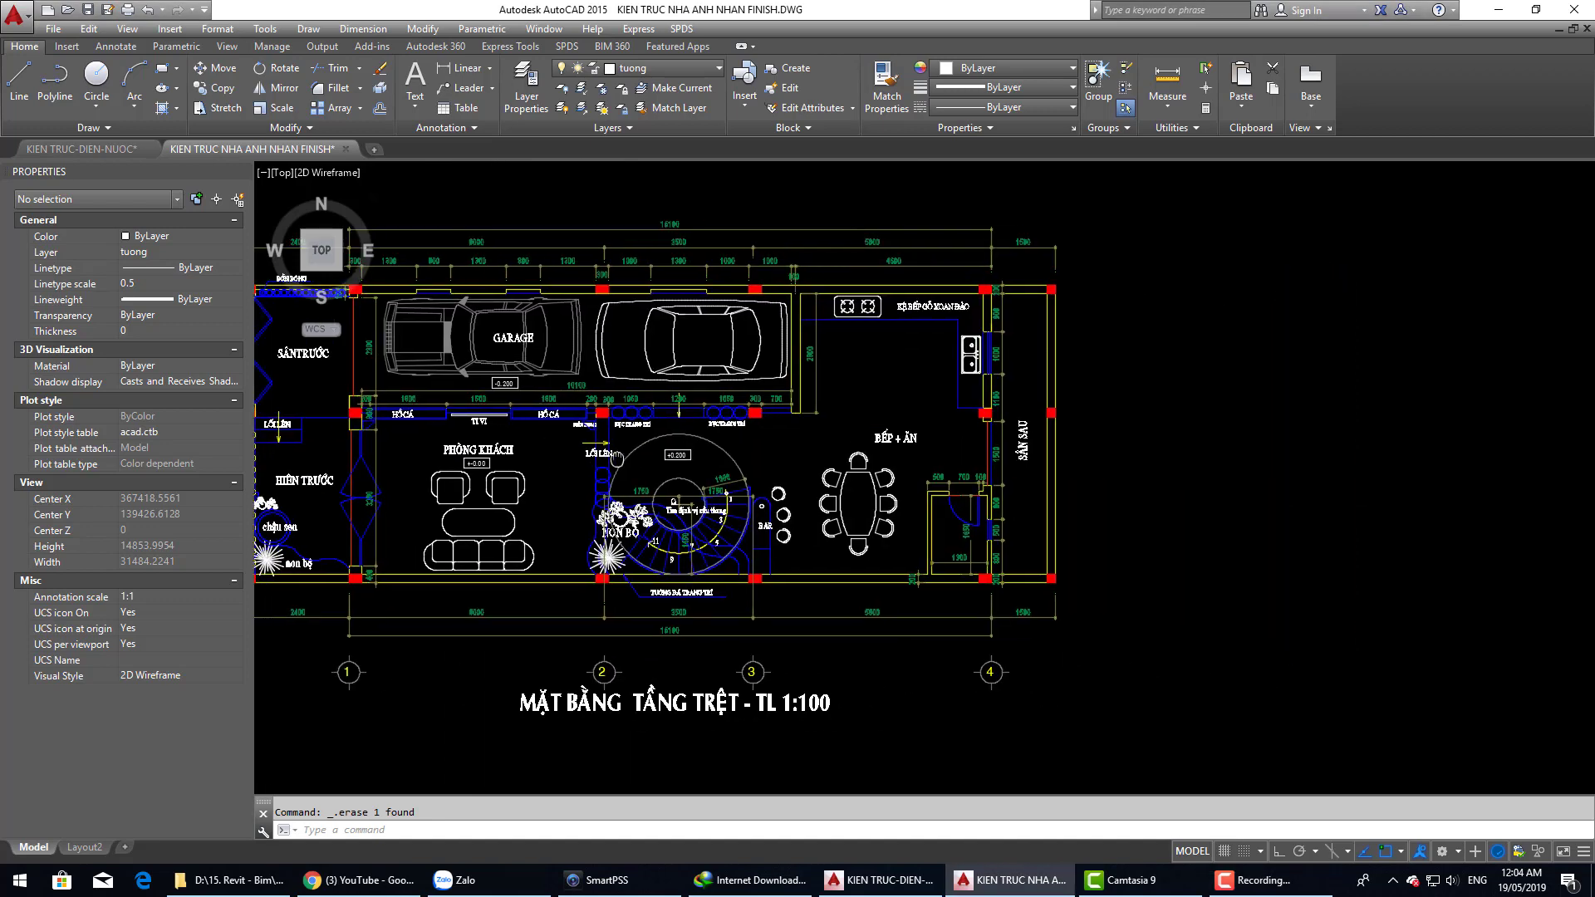
pyautogui.scroll(2, 789, 457)
pyautogui.scroll(1, 715, 424)
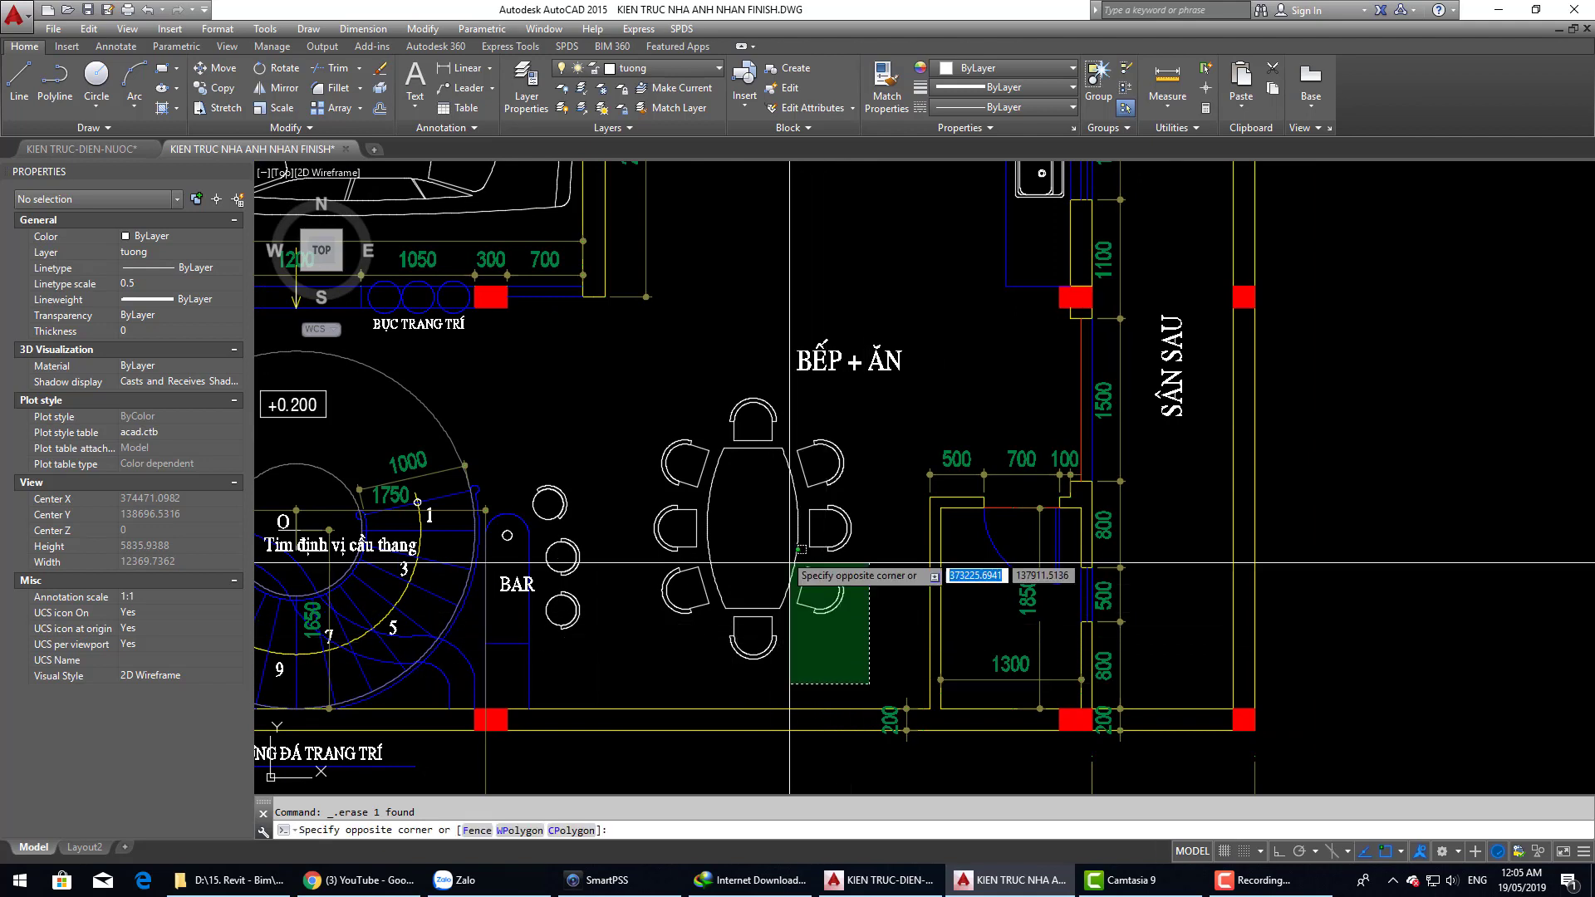
# Step: Select the oval dining table together with its eight chairs
pyautogui.click(711, 507)
pyautogui.click(737, 482)
pyautogui.press('Escape')
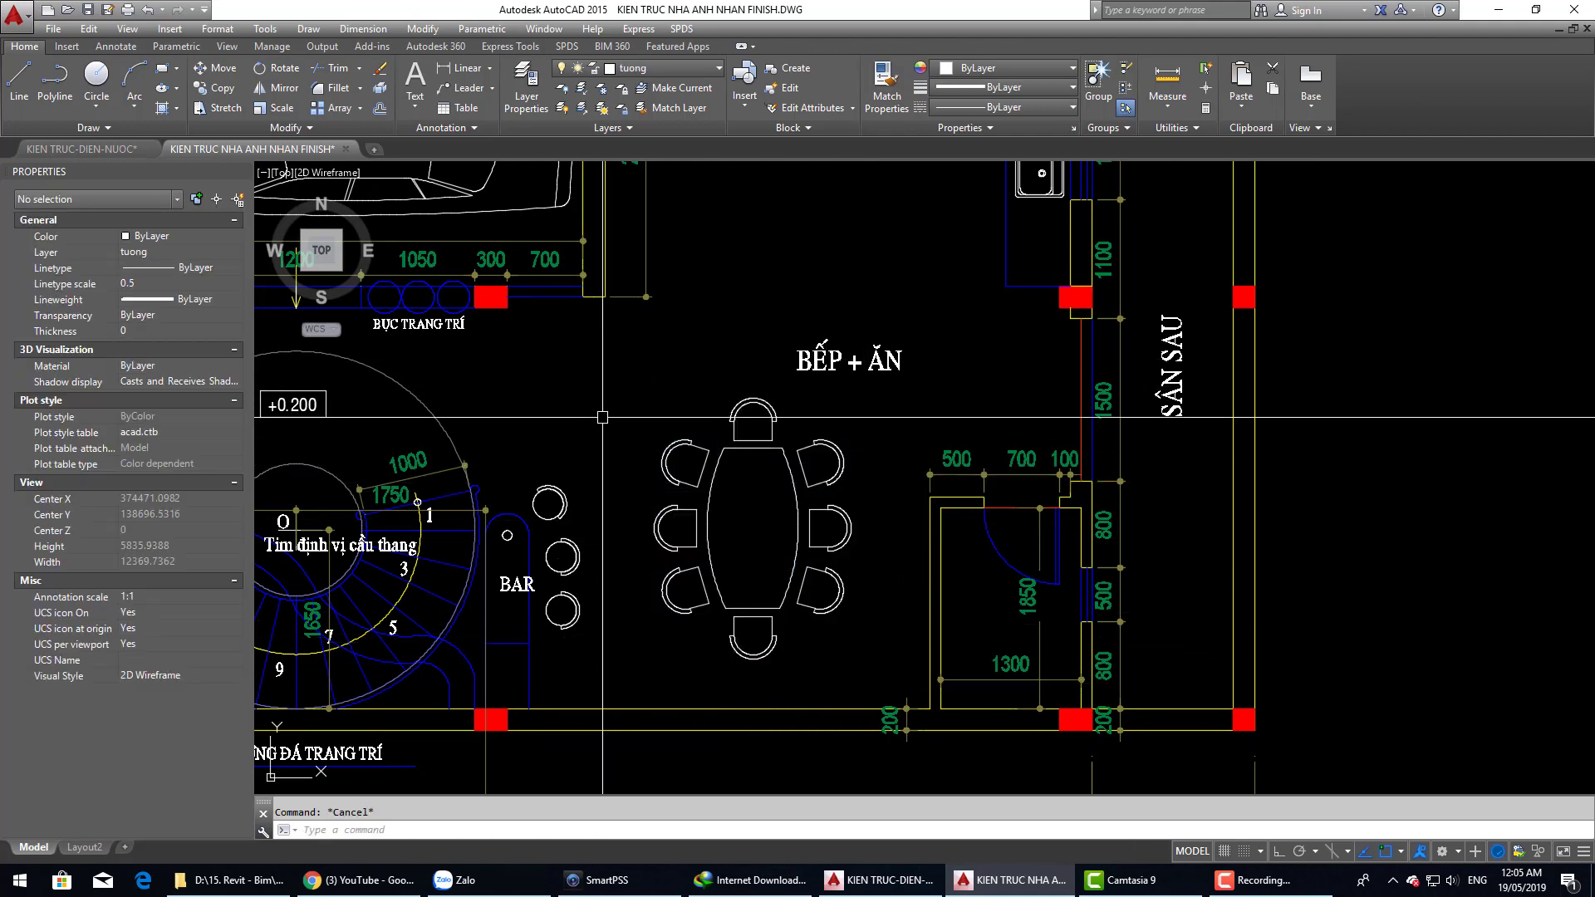
pyautogui.click(891, 677)
pyautogui.click(633, 385)
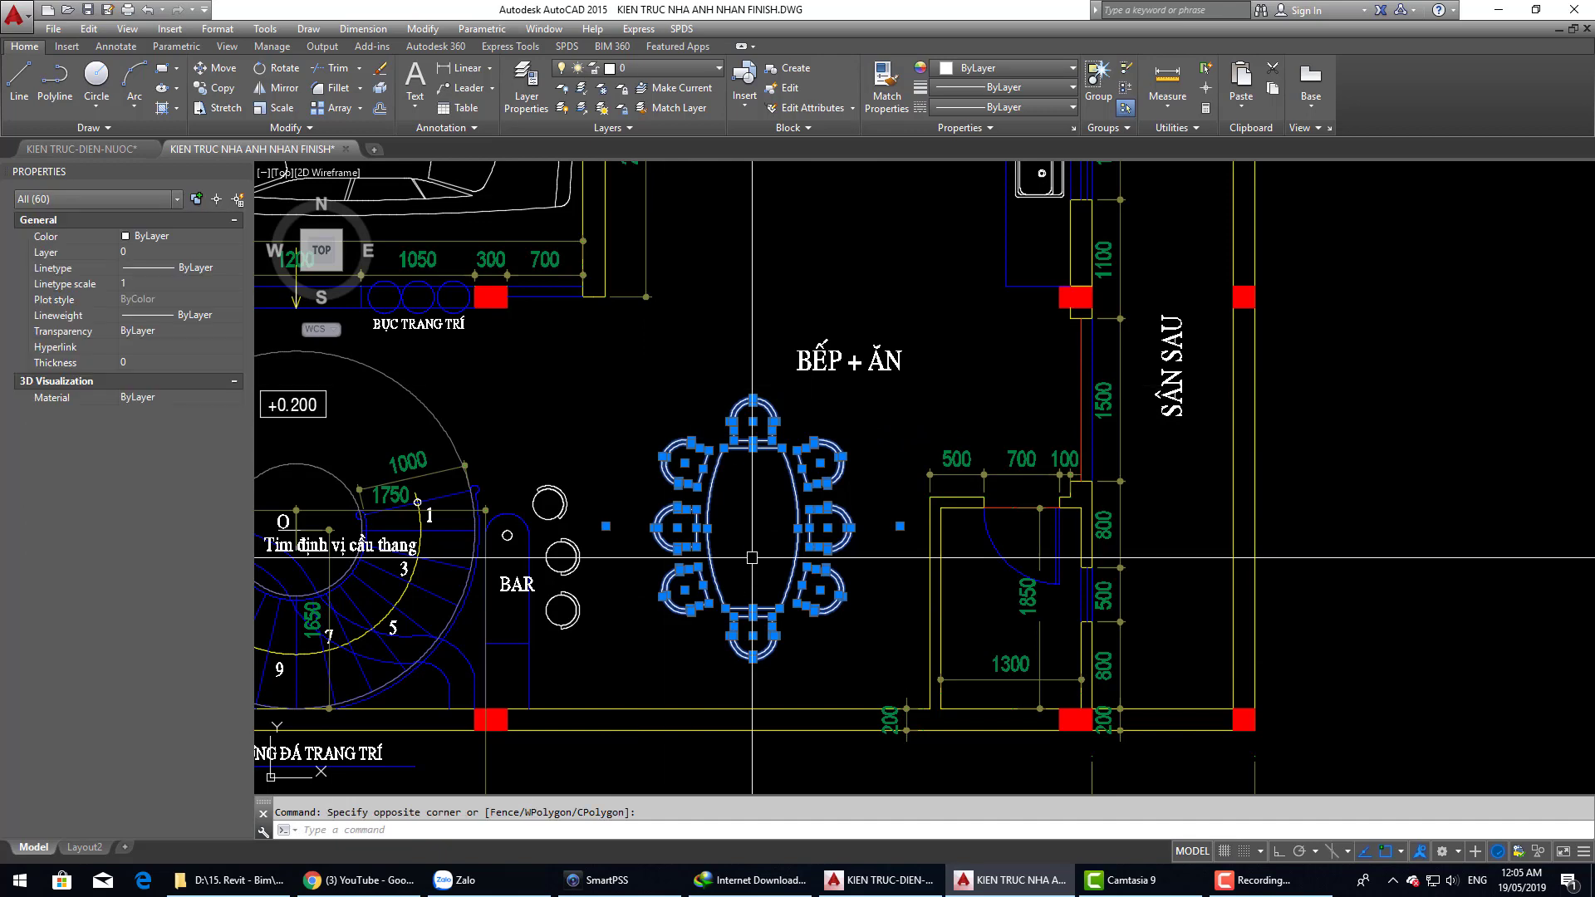
# Step: Copy the selected table set into an empty area with CO
pyautogui.write('co')
pyautogui.press('Return')
pyautogui.click(824, 666)
pyautogui.scroll(-2, 946, 581)
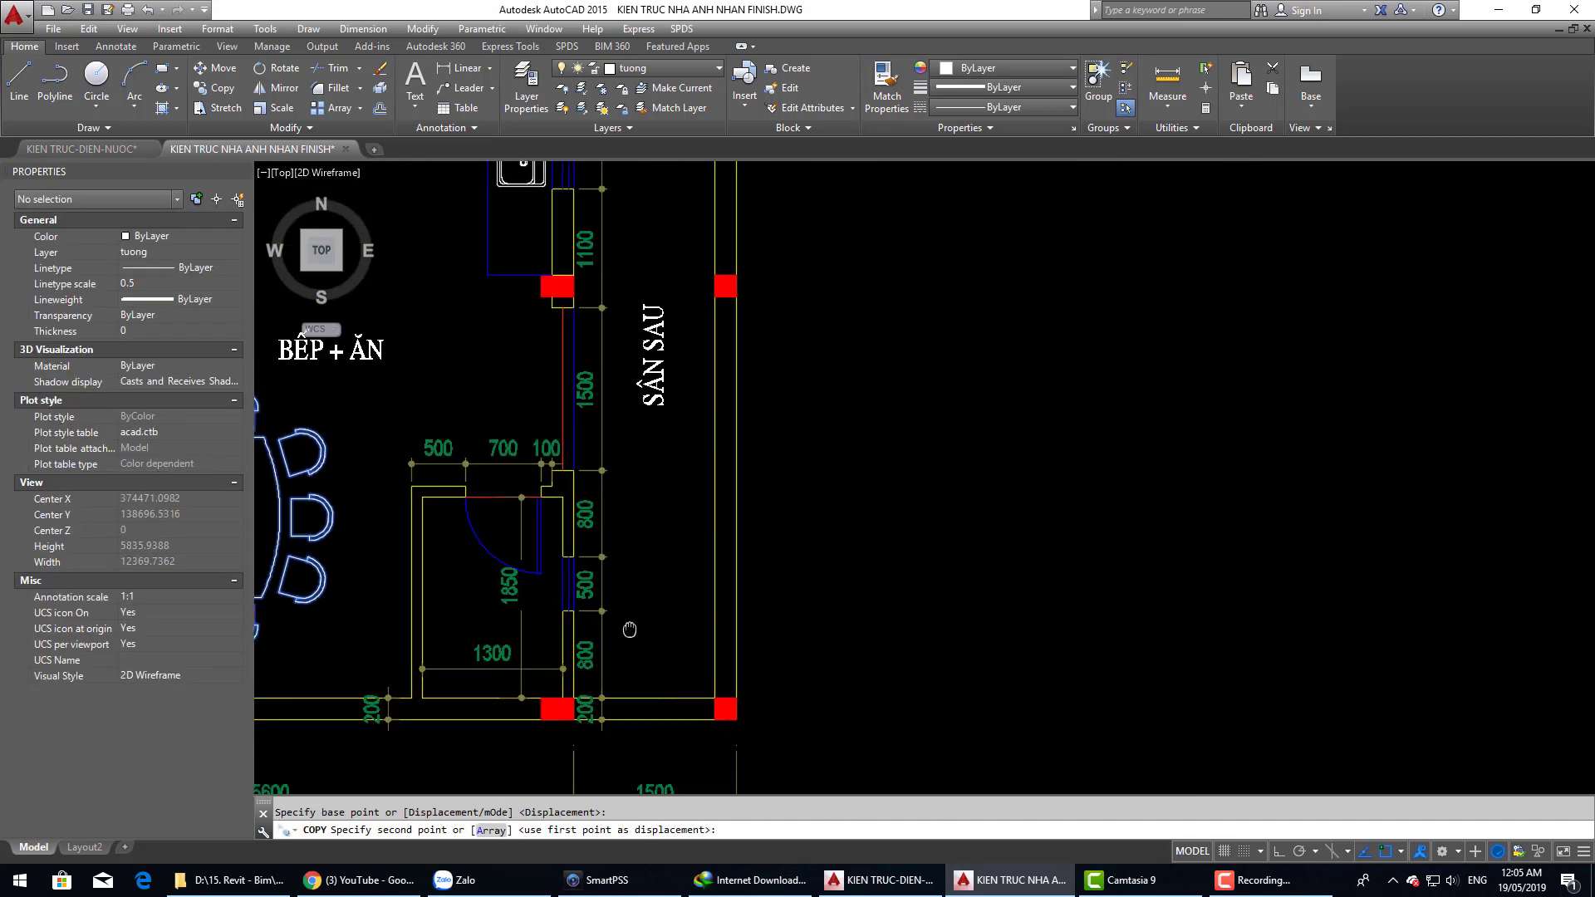
pyautogui.scroll(-3, 968, 559)
pyautogui.click(969, 559)
pyautogui.press('Escape')
# Step: Zoom and pan to recentre the view on the copied table set
pyautogui.scroll(5, 1008, 481)
pyautogui.scroll(2, 1010, 484)
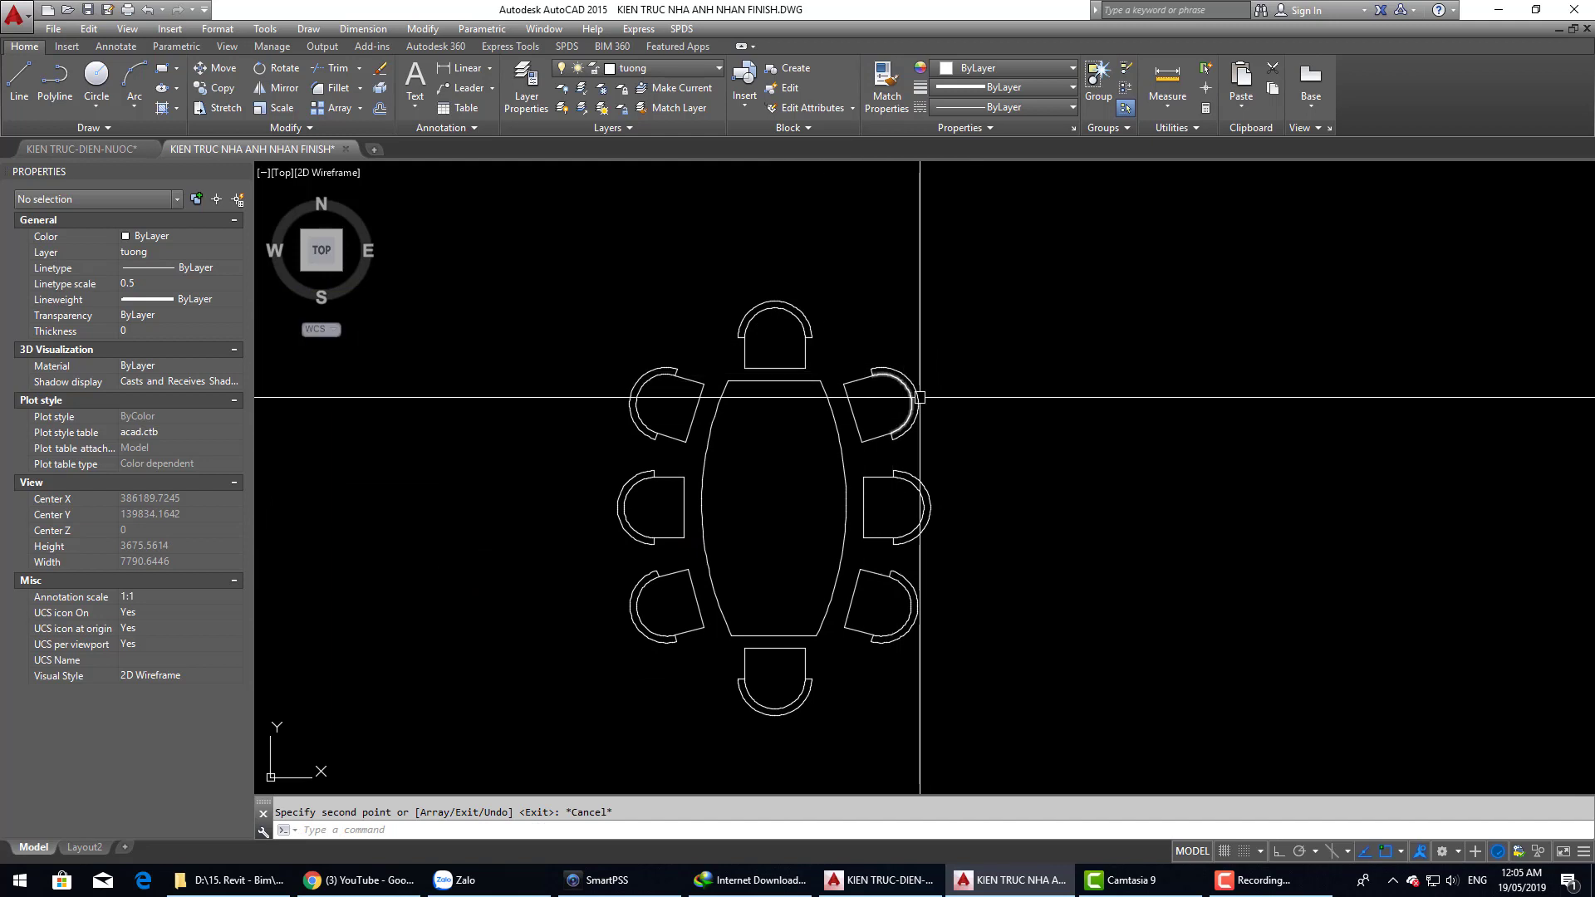
pyautogui.scroll(3, 862, 329)
pyautogui.scroll(-3, 908, 356)
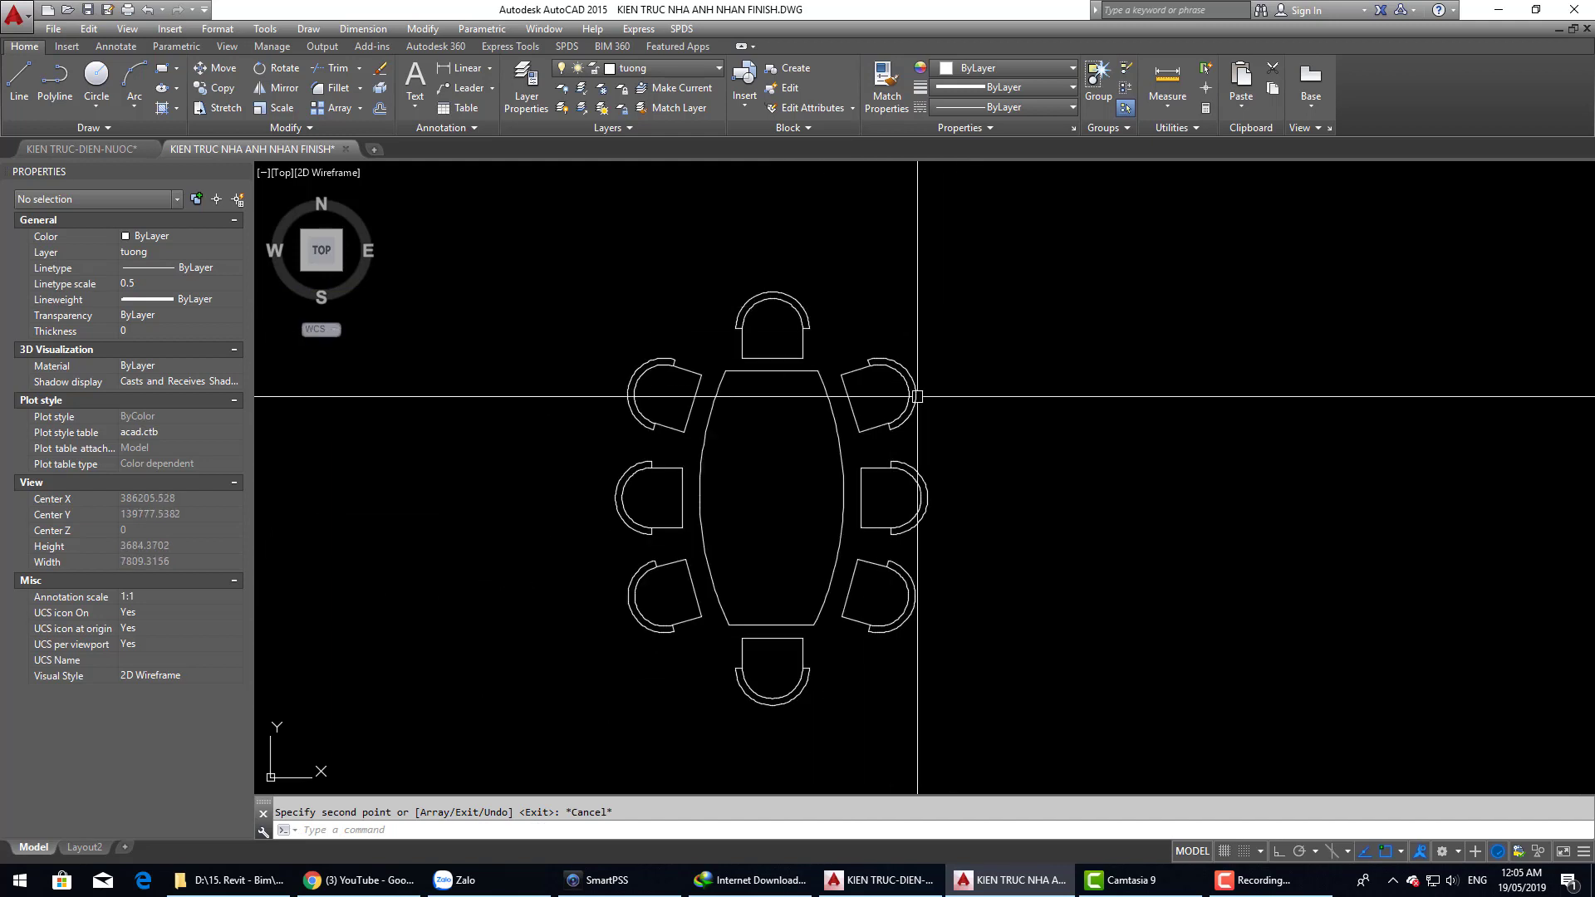
pyautogui.scroll(2, 851, 405)
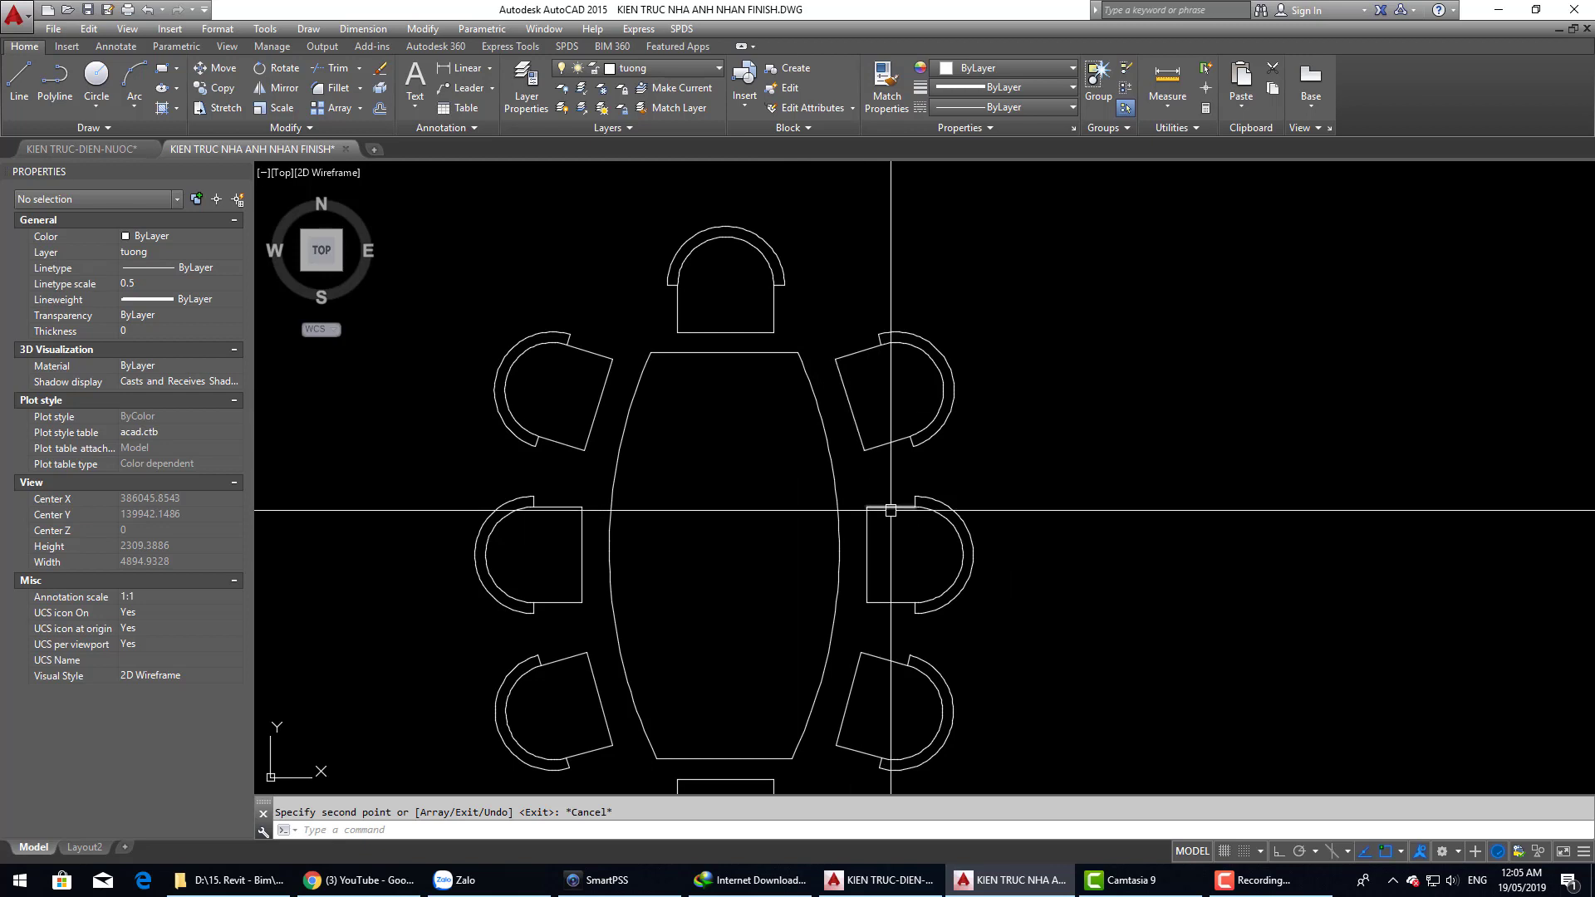
pyautogui.moveTo(879, 582); pyautogui.dragTo(901, 509, button='middle')
pyautogui.moveTo(829, 682); pyautogui.dragTo(676, 570, button='middle')
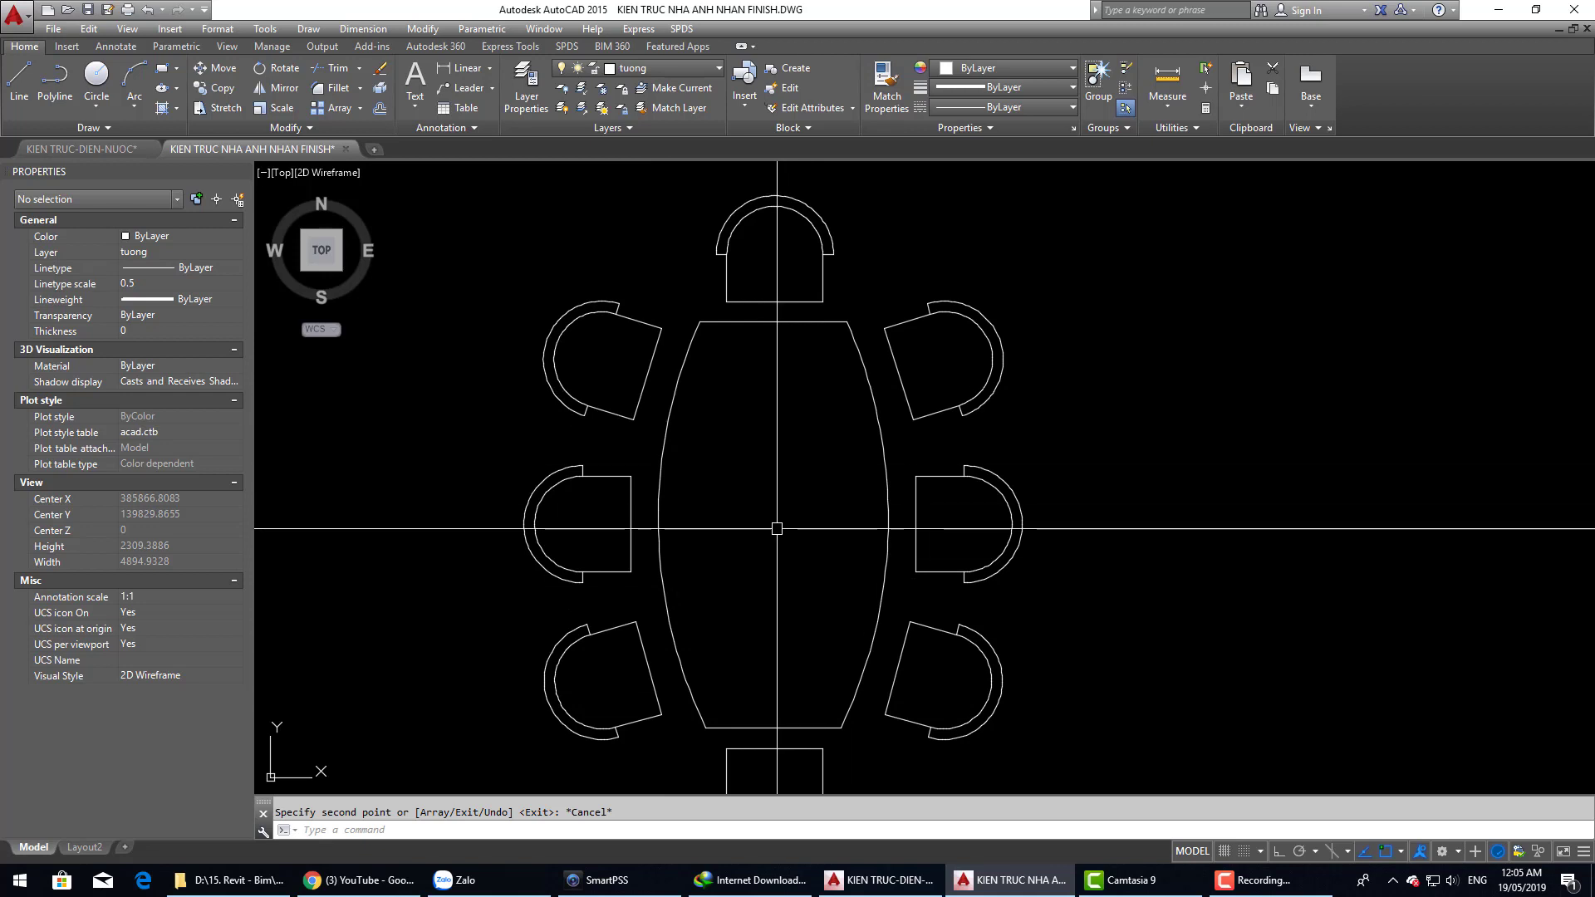
pyautogui.scroll(-1, 833, 466)
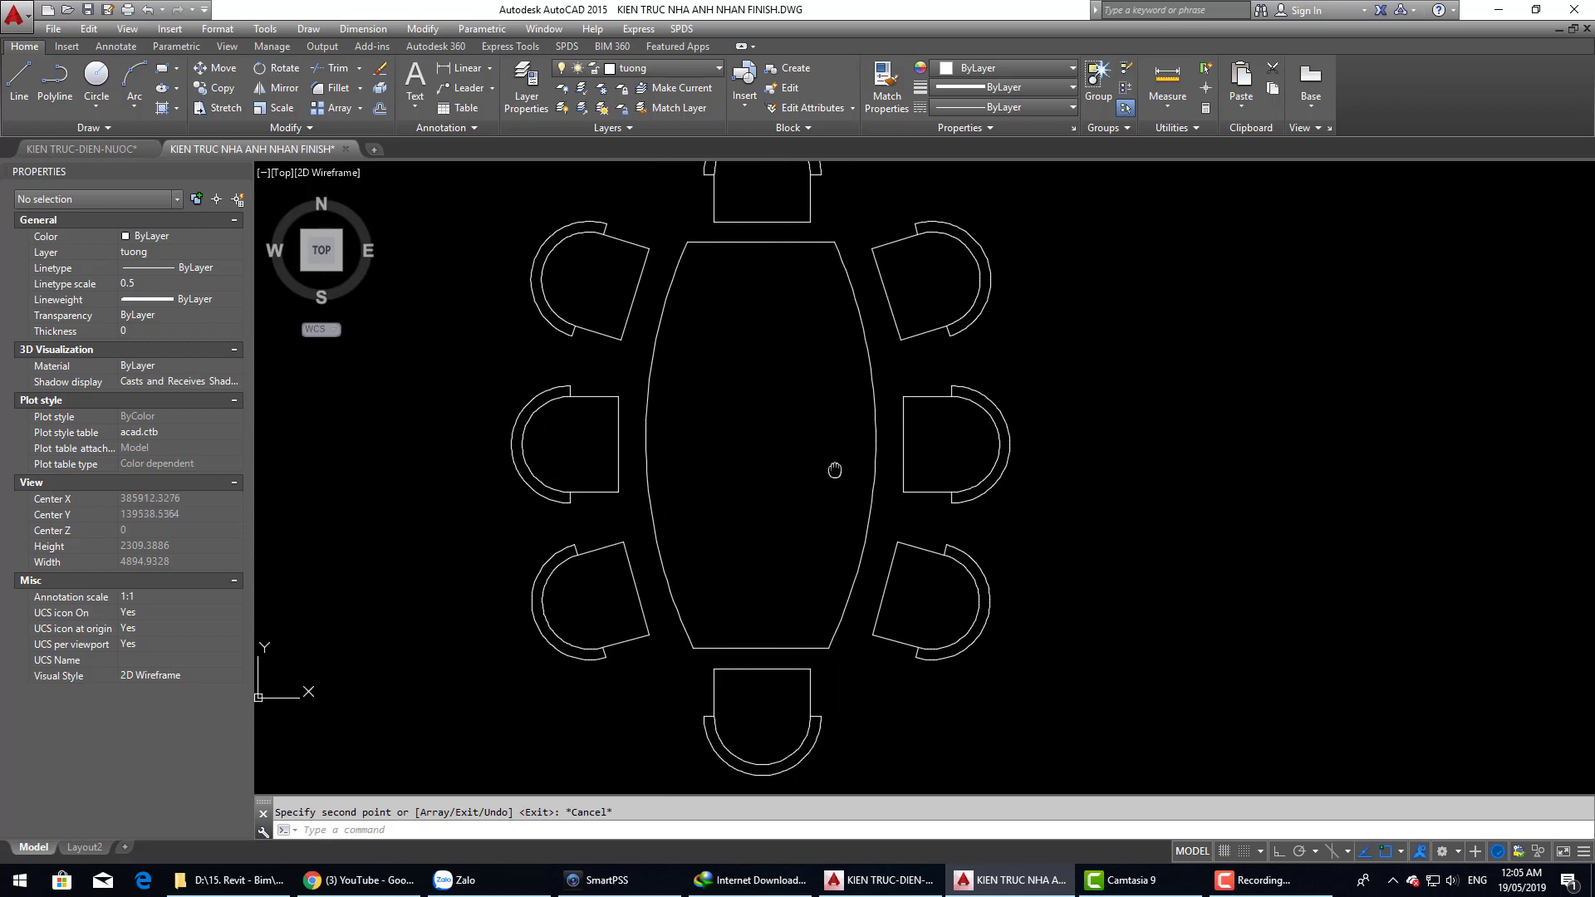
pyautogui.scroll(-1, 776, 342)
pyautogui.scroll(1, 759, 346)
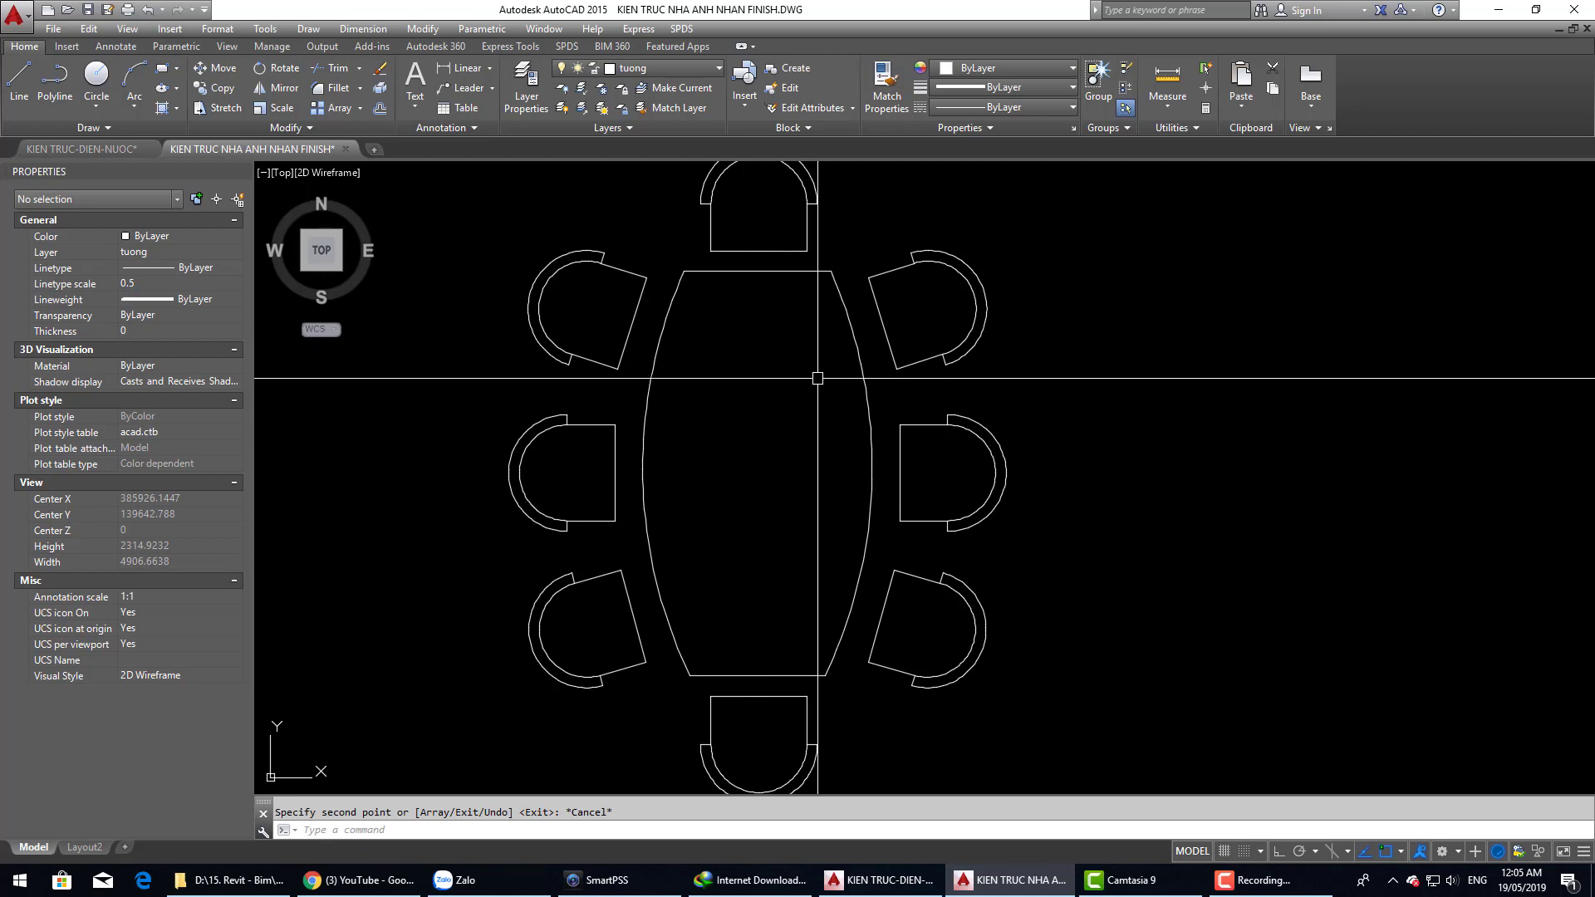
pyautogui.scroll(-1, 758, 370)
# Step: Define the copied table and chairs as block BanHop, based at the table centre, redefining it
pyautogui.write('b')
pyautogui.press('Return')
pyautogui.write('BanHop')
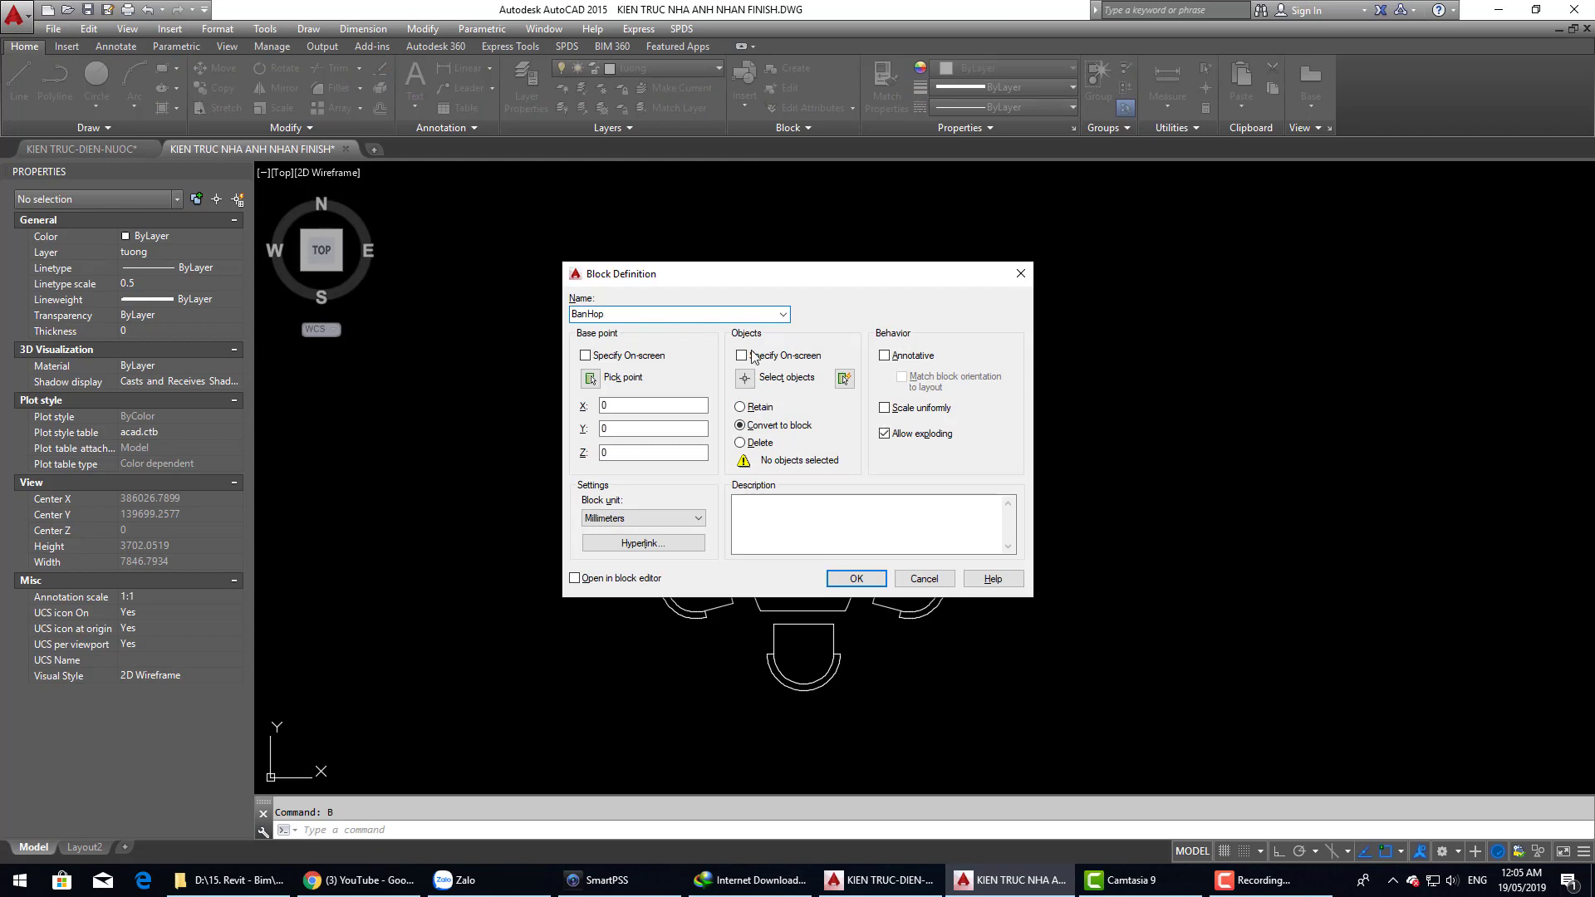
pyautogui.click(745, 378)
pyautogui.click(628, 257)
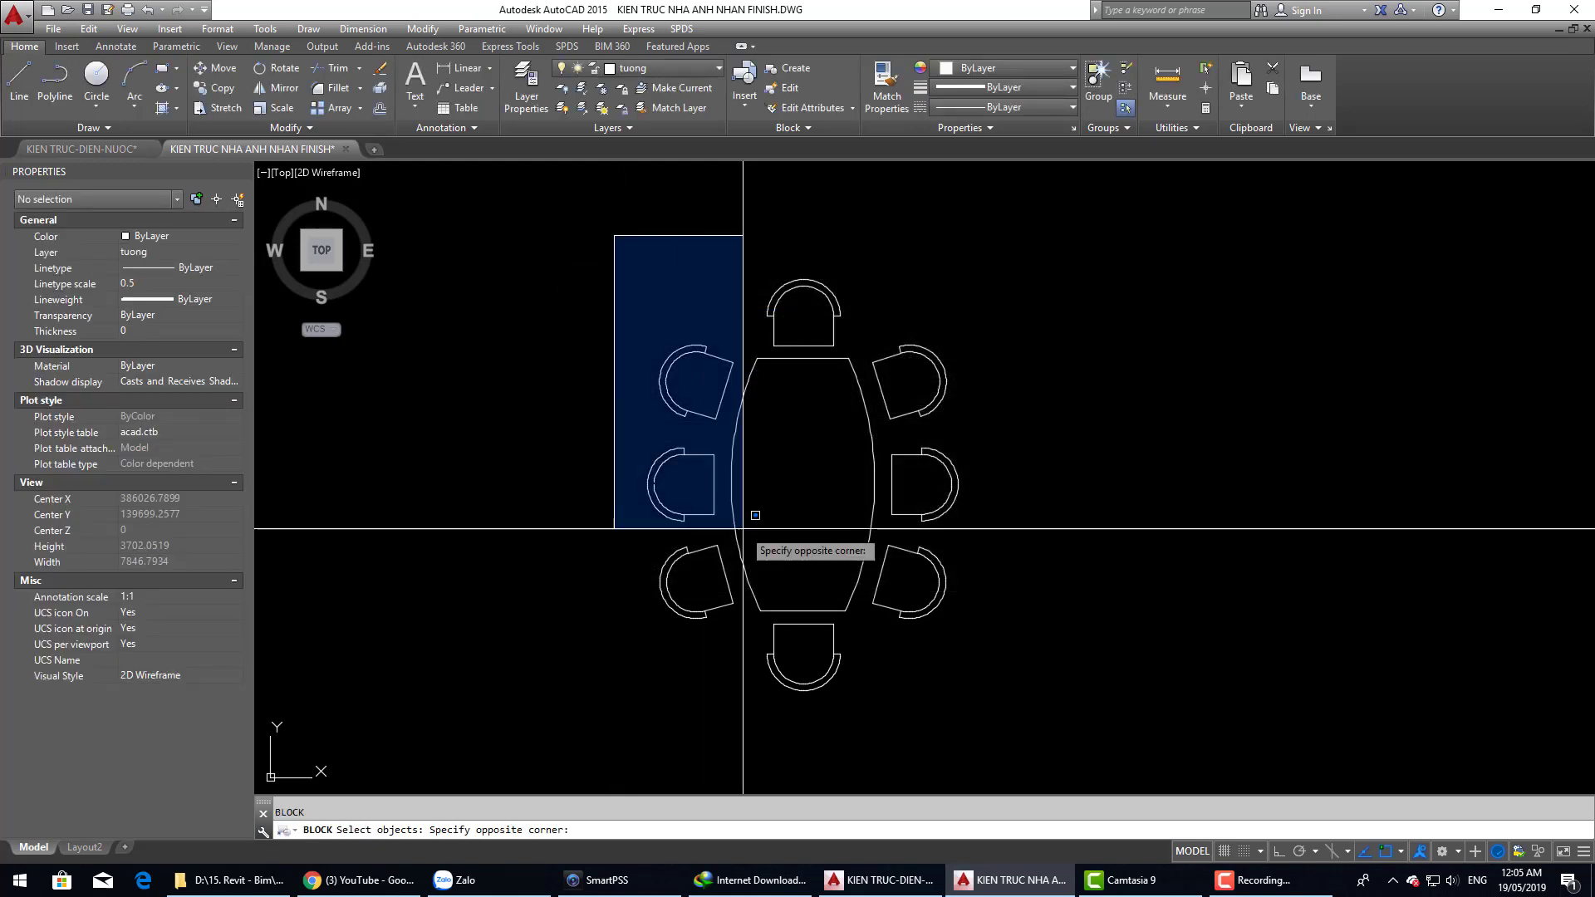
pyautogui.click(1020, 702)
pyautogui.press('Return')
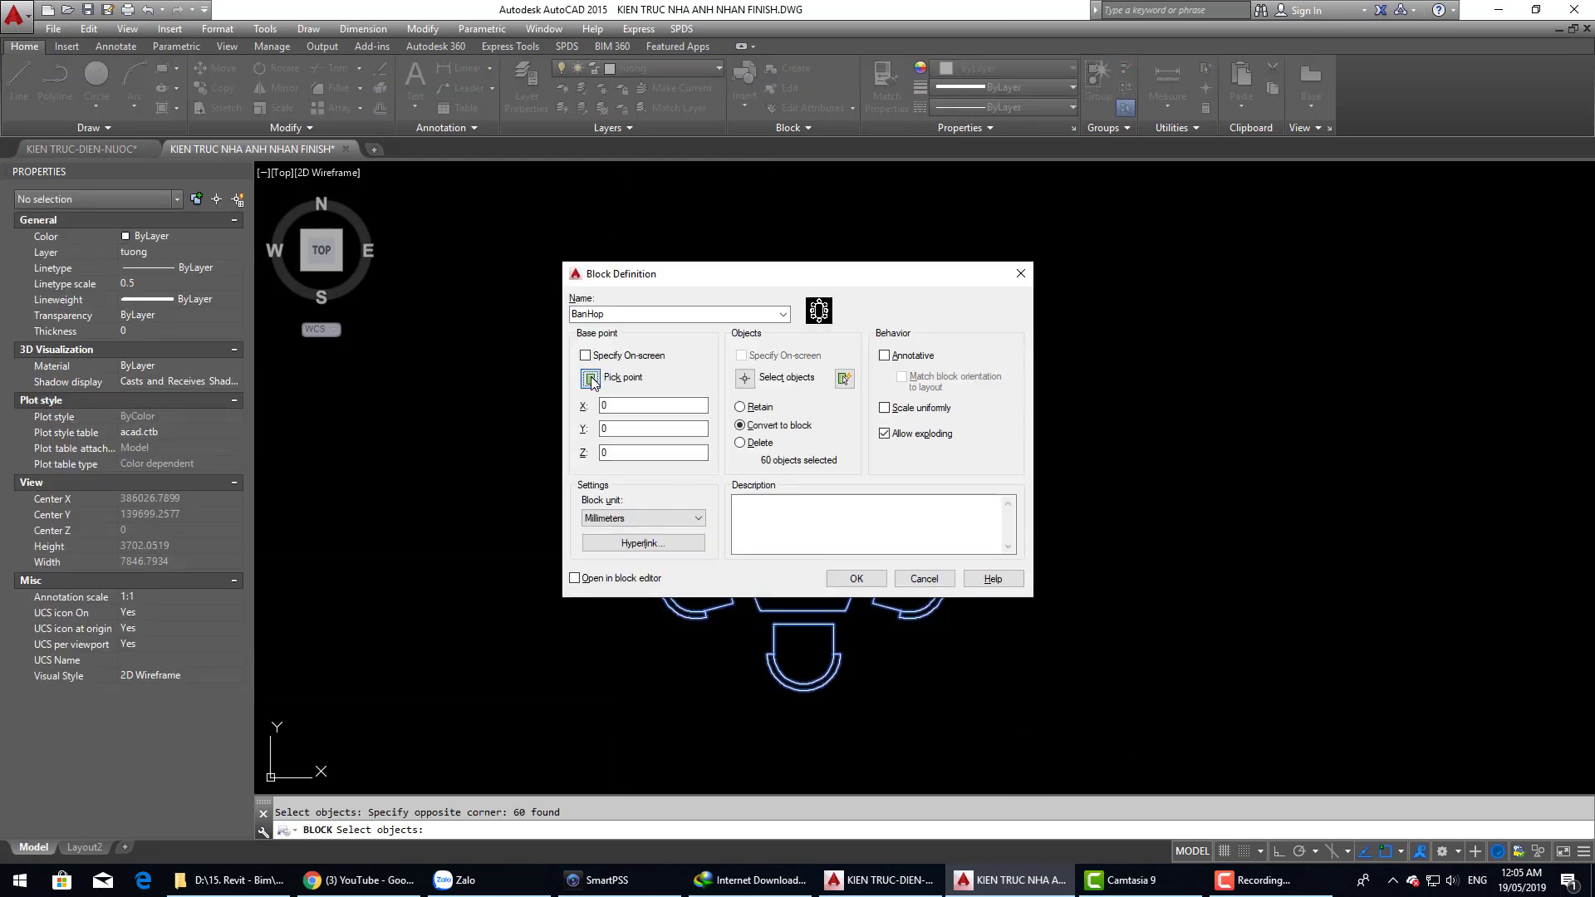
pyautogui.click(591, 379)
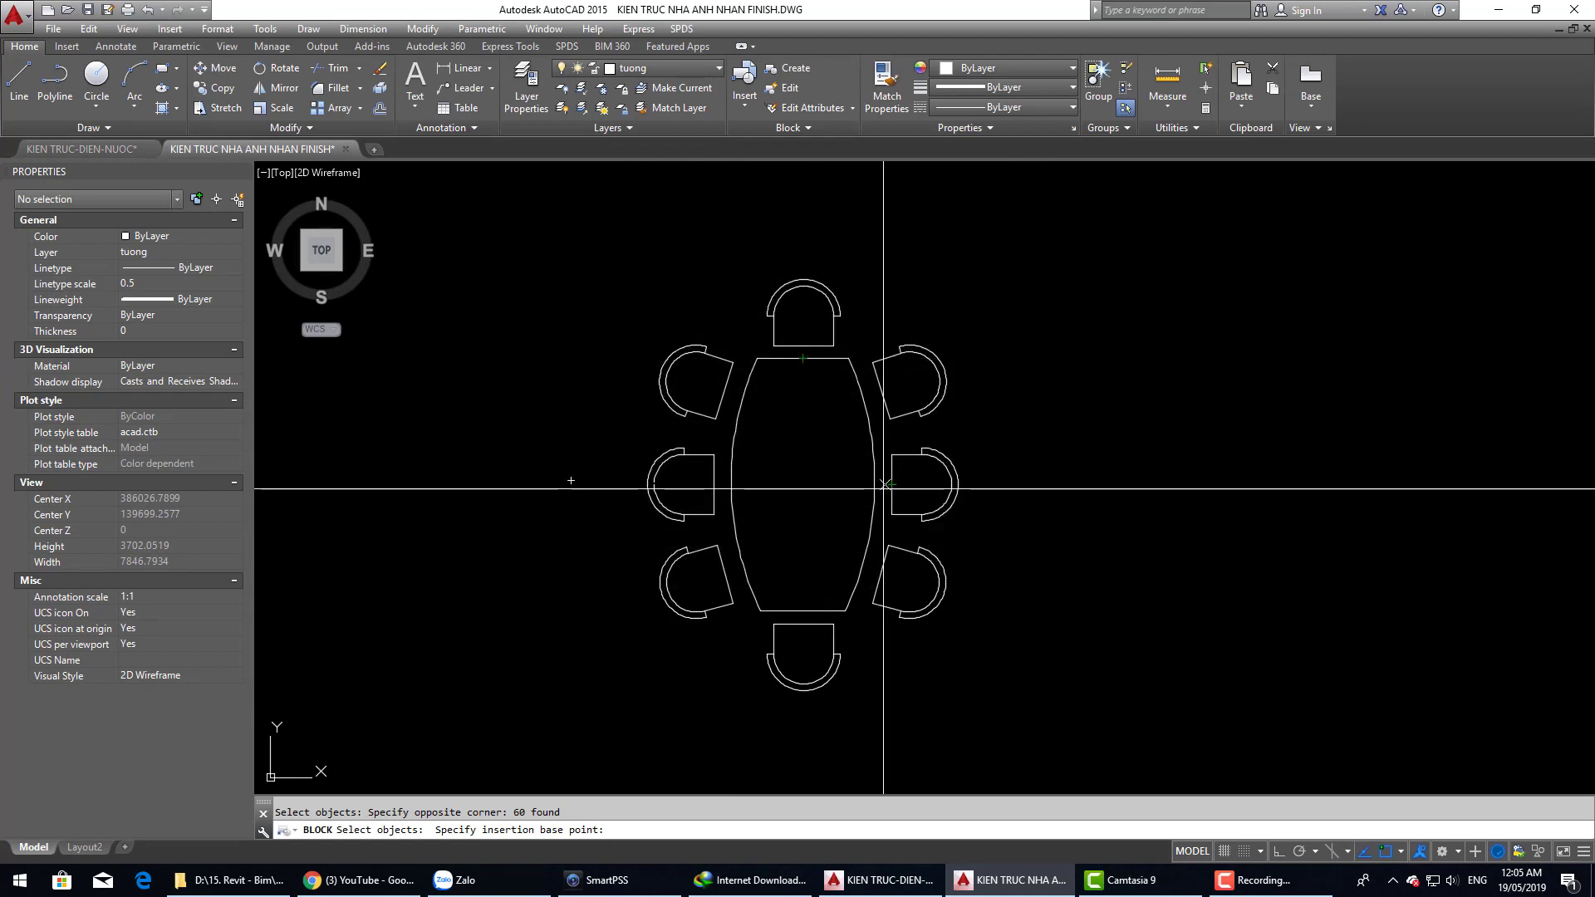
pyautogui.click(803, 484)
pyautogui.click(836, 580)
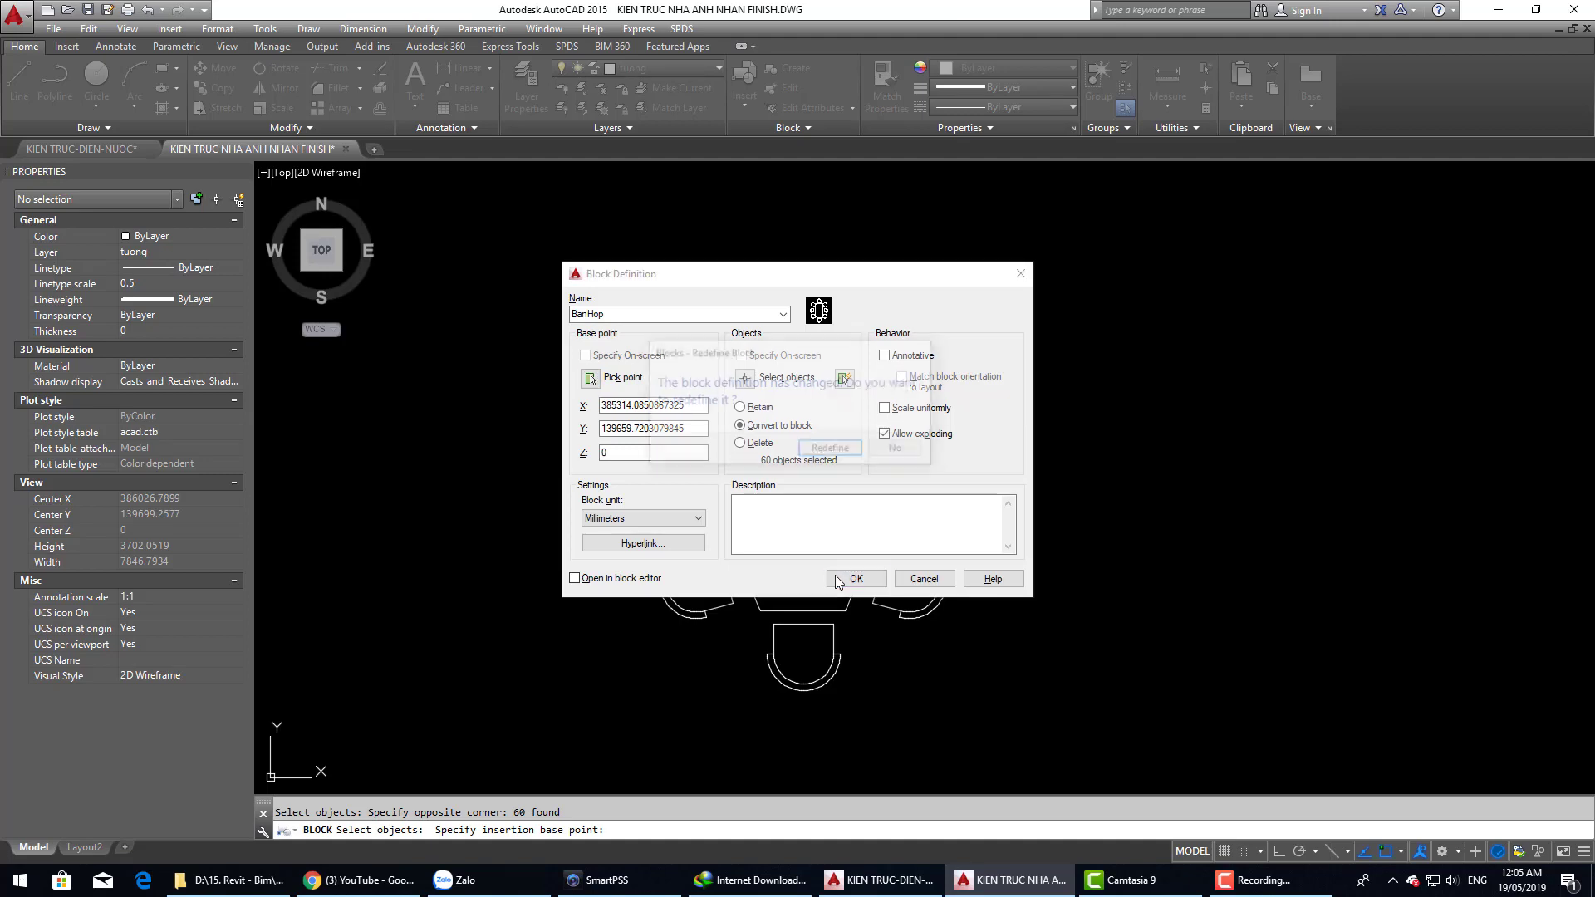
pyautogui.click(822, 451)
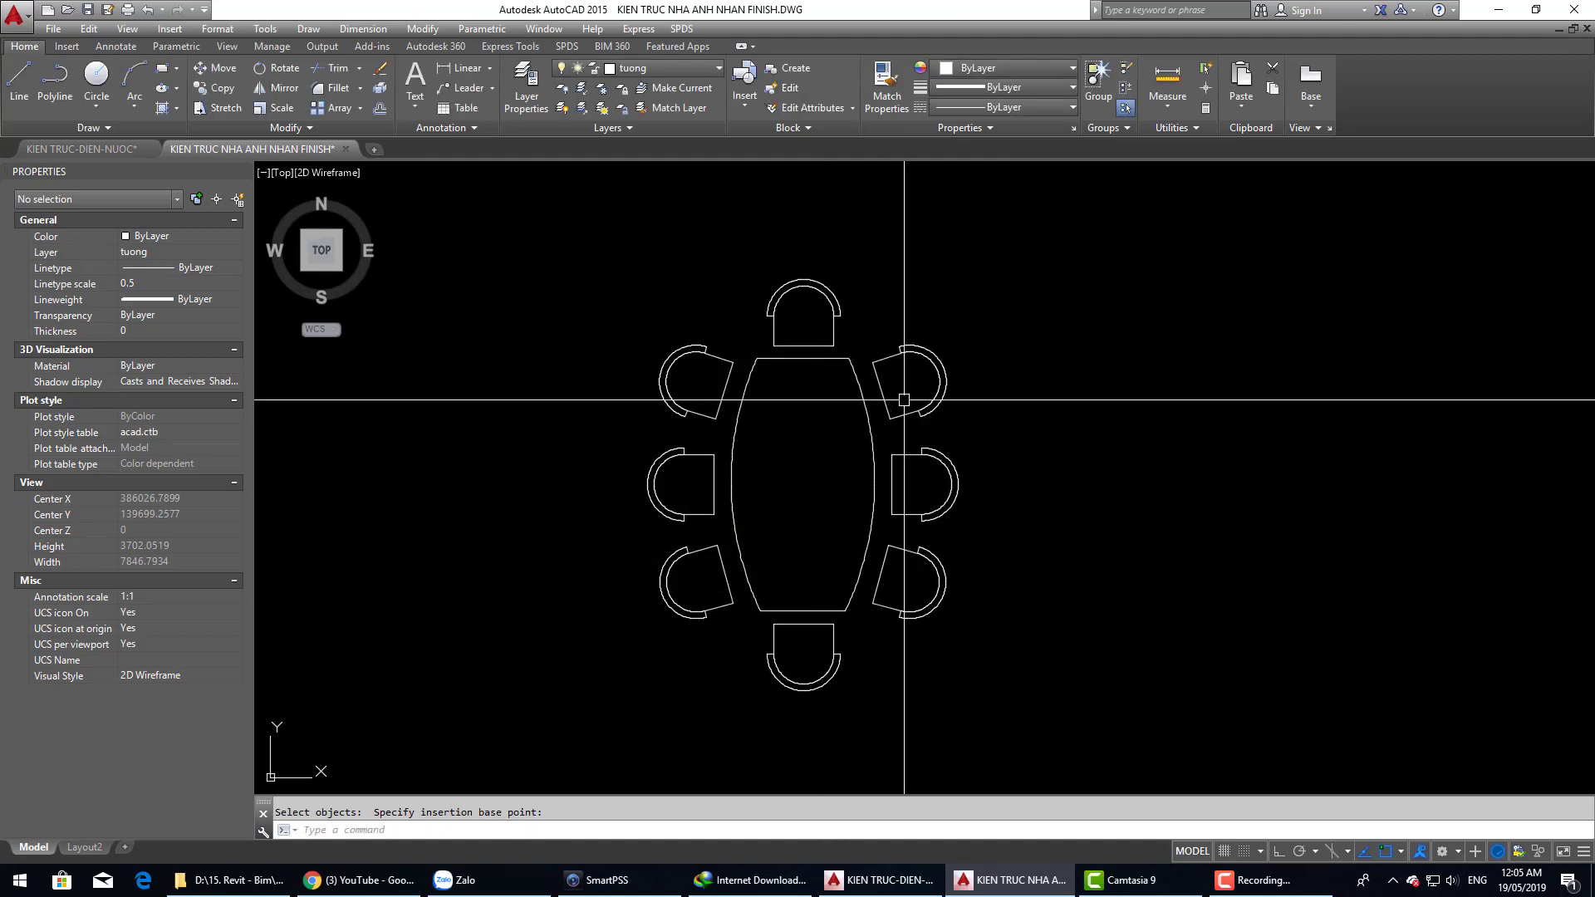
pyautogui.press('Escape')
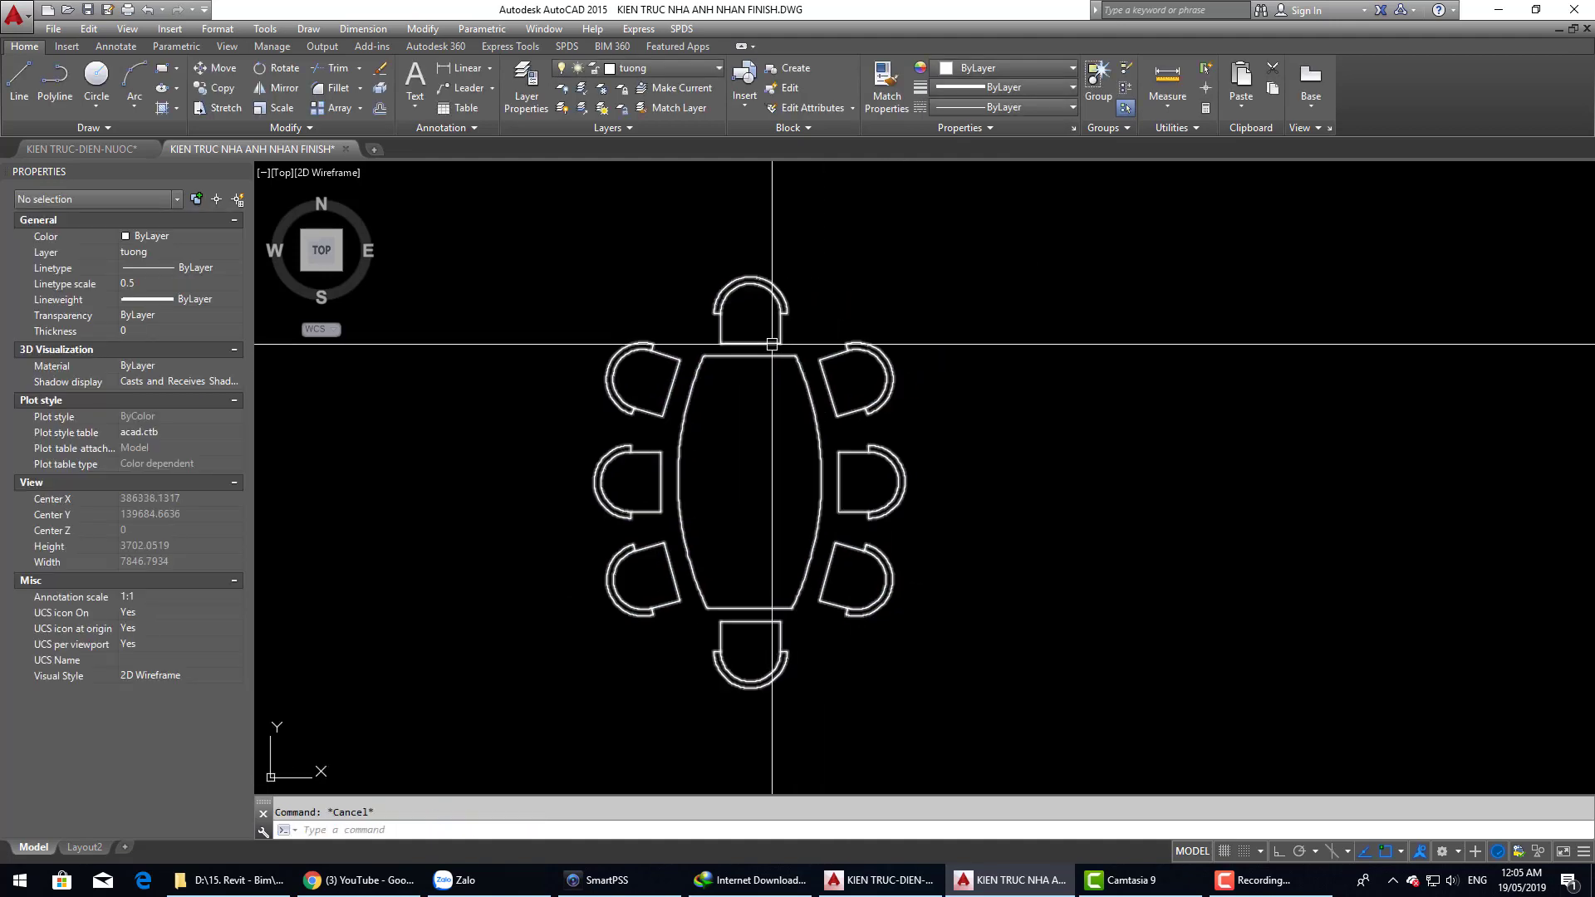
pyautogui.click(767, 353)
# Step: Open BanHop in the Block Editor and erase the lower-right chairs
pyautogui.rightClick(768, 353)
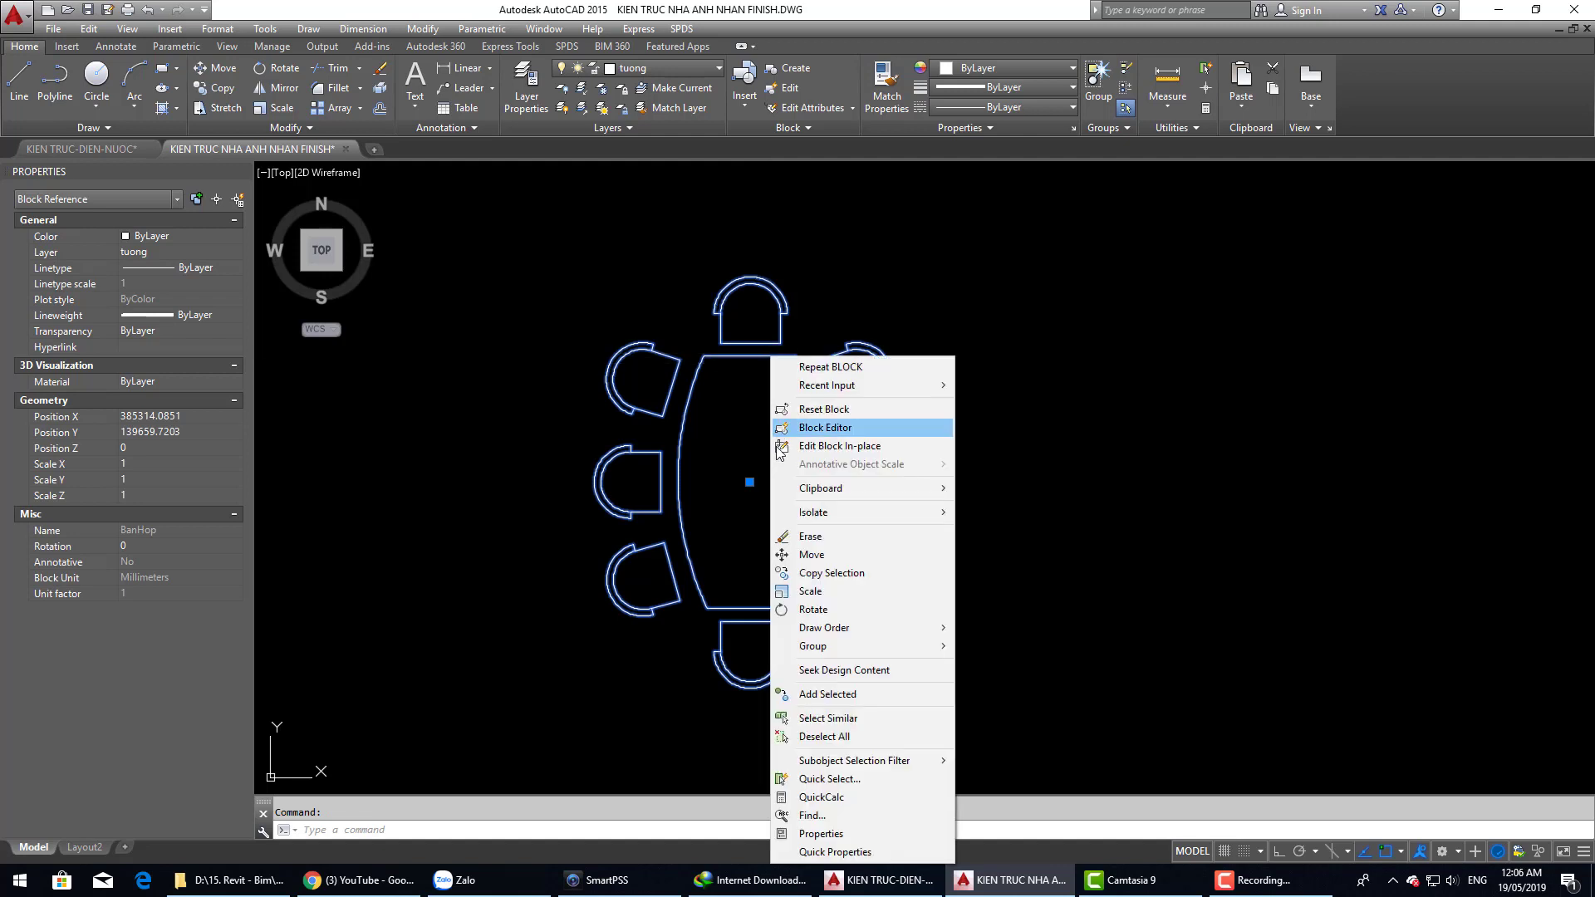
pyautogui.click(780, 422)
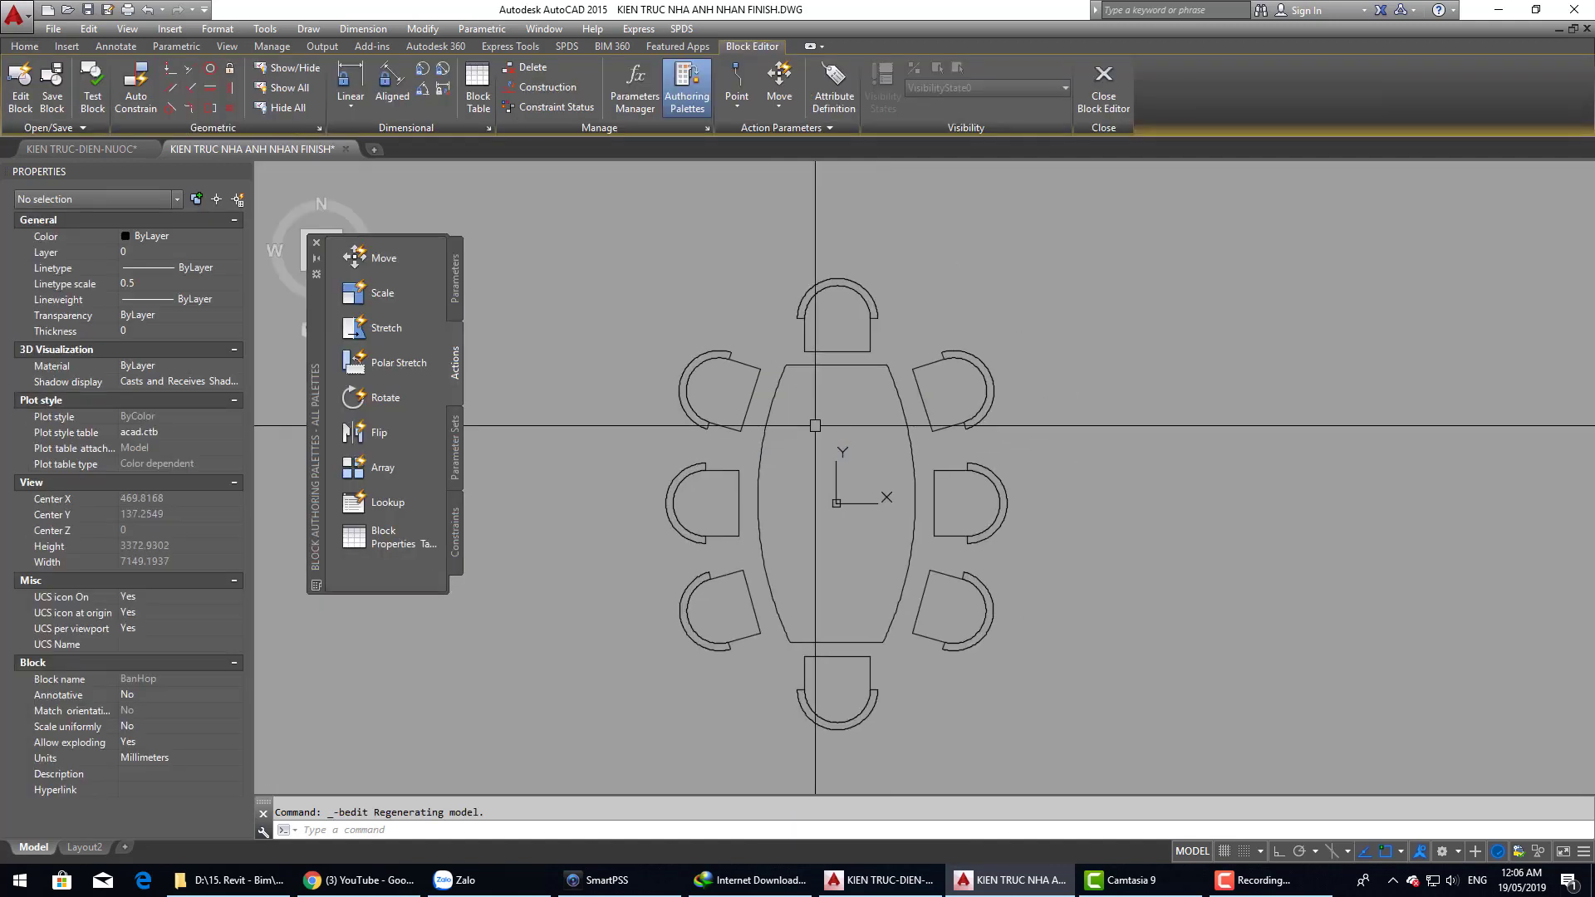
pyautogui.click(954, 680)
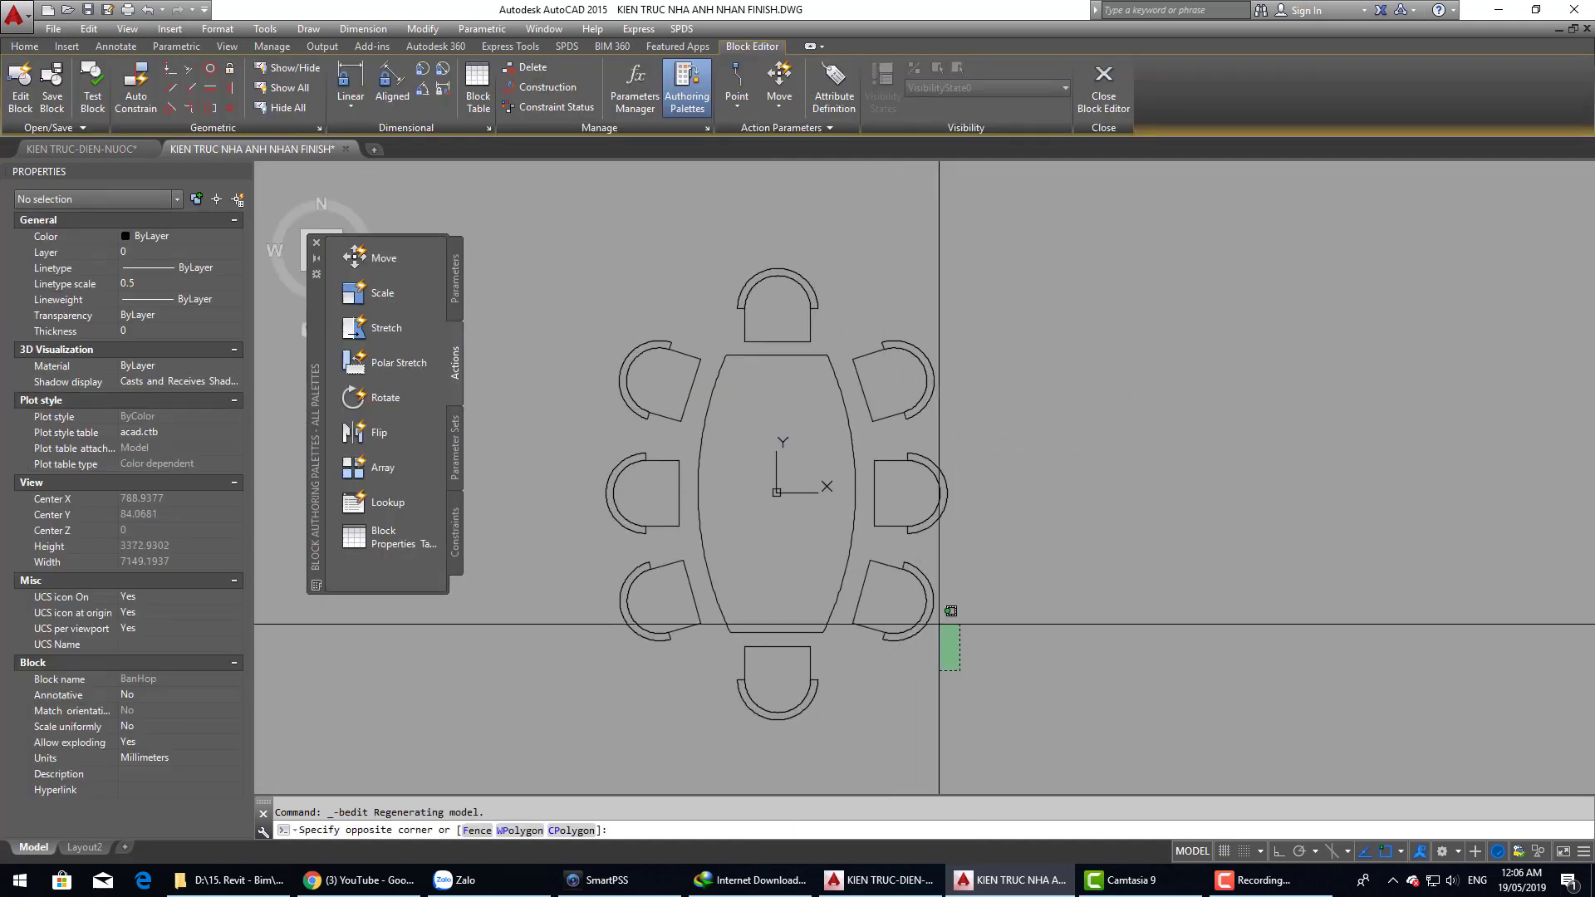
pyautogui.click(857, 429)
pyautogui.press('Delete')
# Step: Erase the lower-left, middle-left and upper-left chairs, leaving three around the table
pyautogui.click(690, 662)
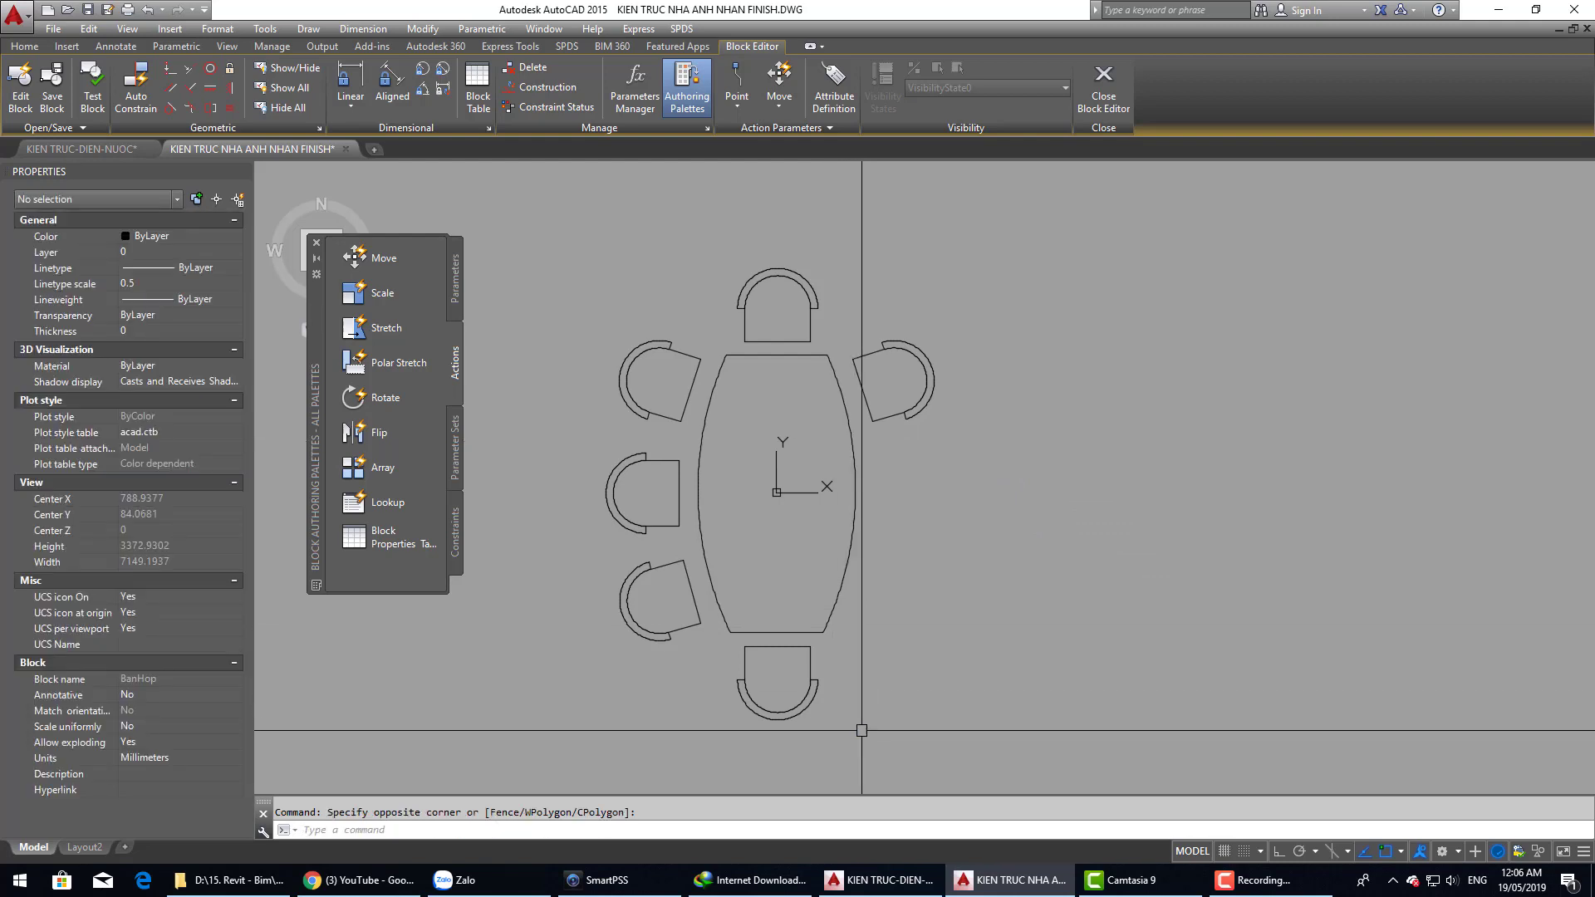
pyautogui.click(607, 559)
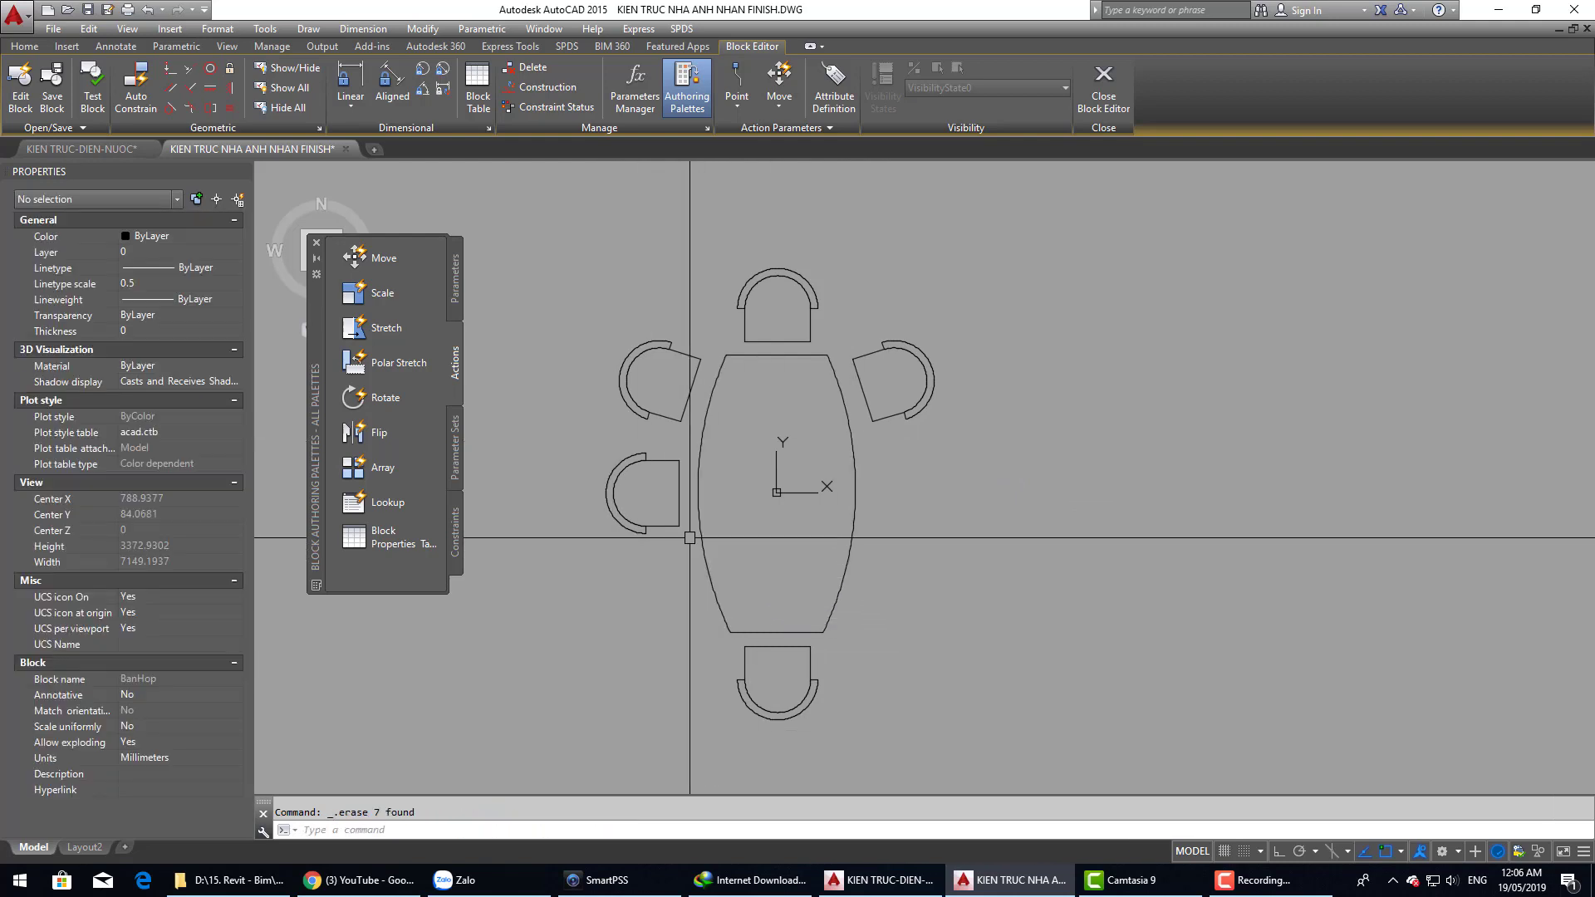
pyautogui.click(664, 573)
pyautogui.click(600, 431)
pyautogui.press('Delete')
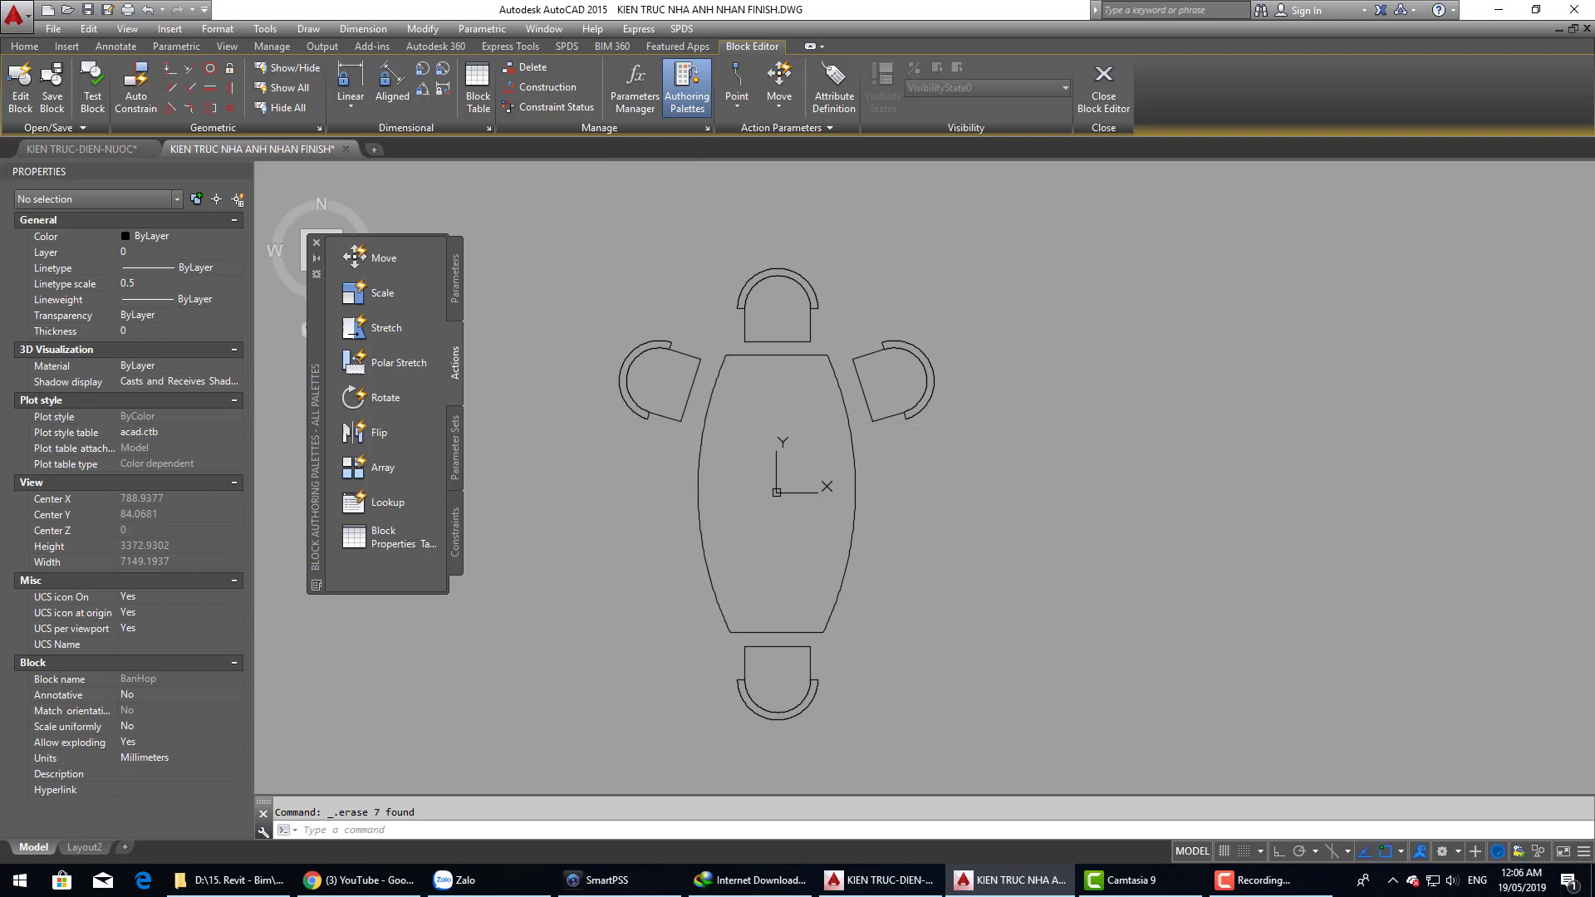
pyautogui.click(689, 415)
pyautogui.click(623, 344)
pyautogui.press('Delete')
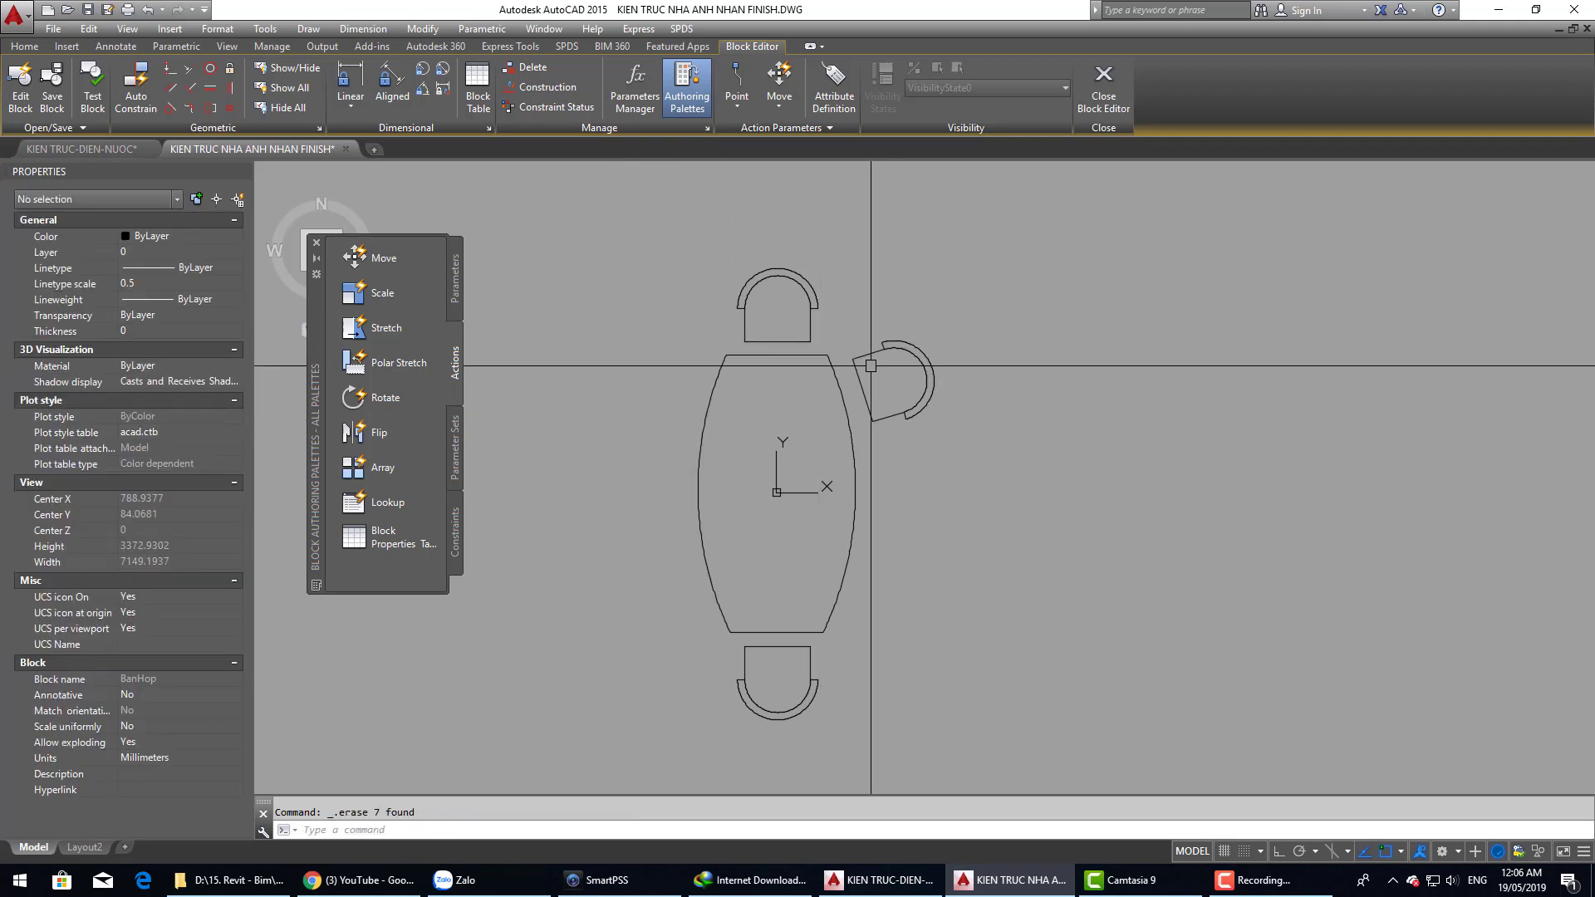
pyautogui.scroll(1, 820, 342)
pyautogui.scroll(-1, 852, 417)
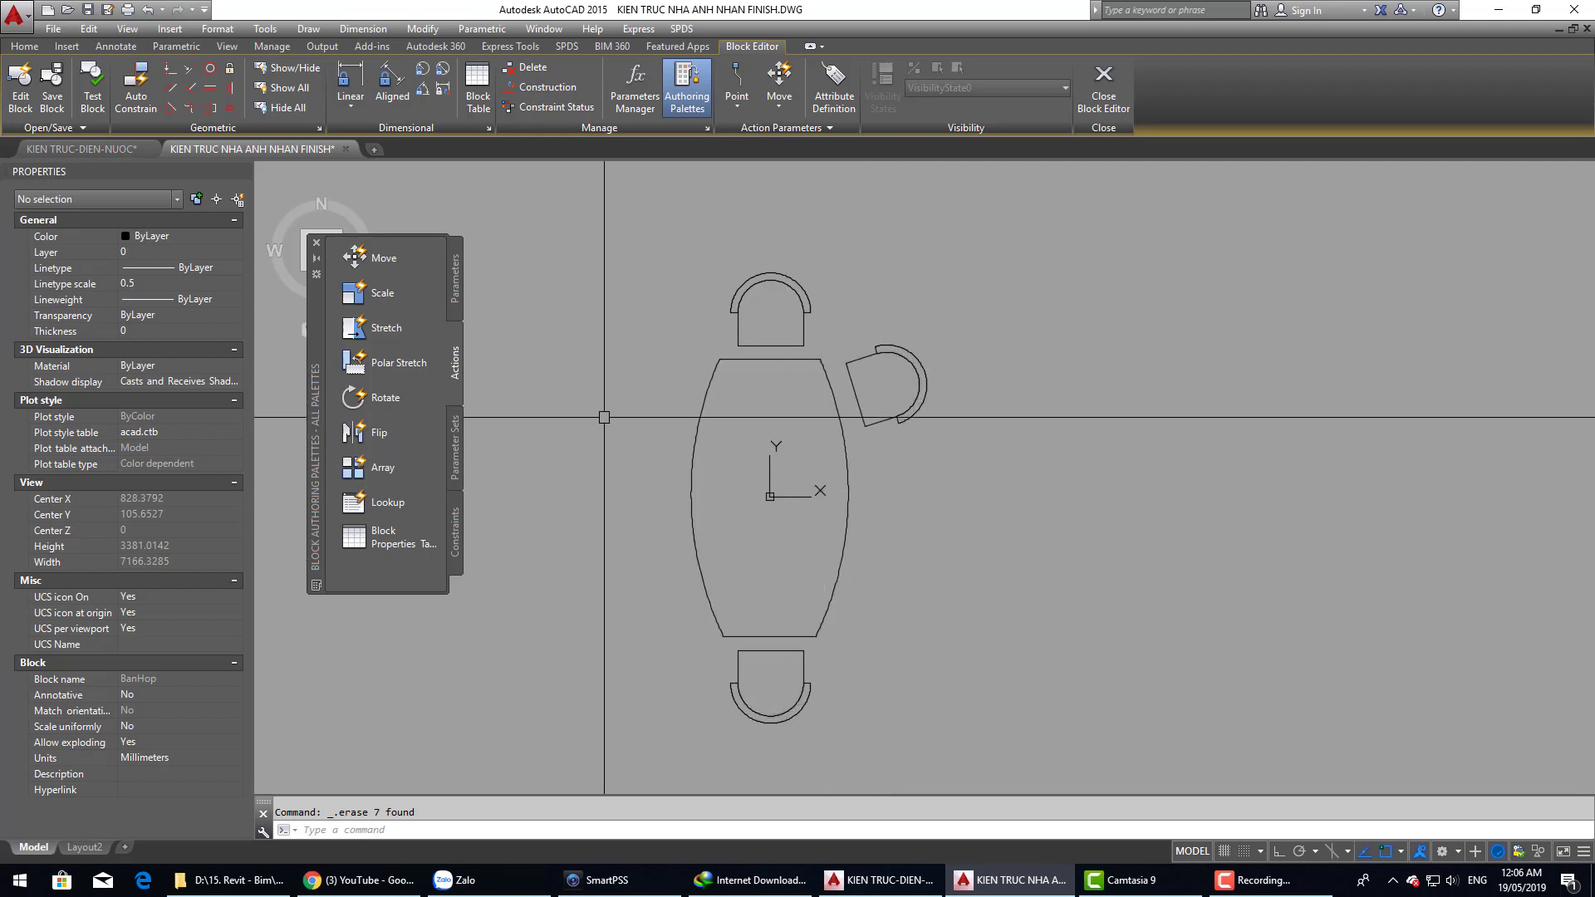
# Step: Add point parameter Position1 at the upper-right chair
pyautogui.click(455, 280)
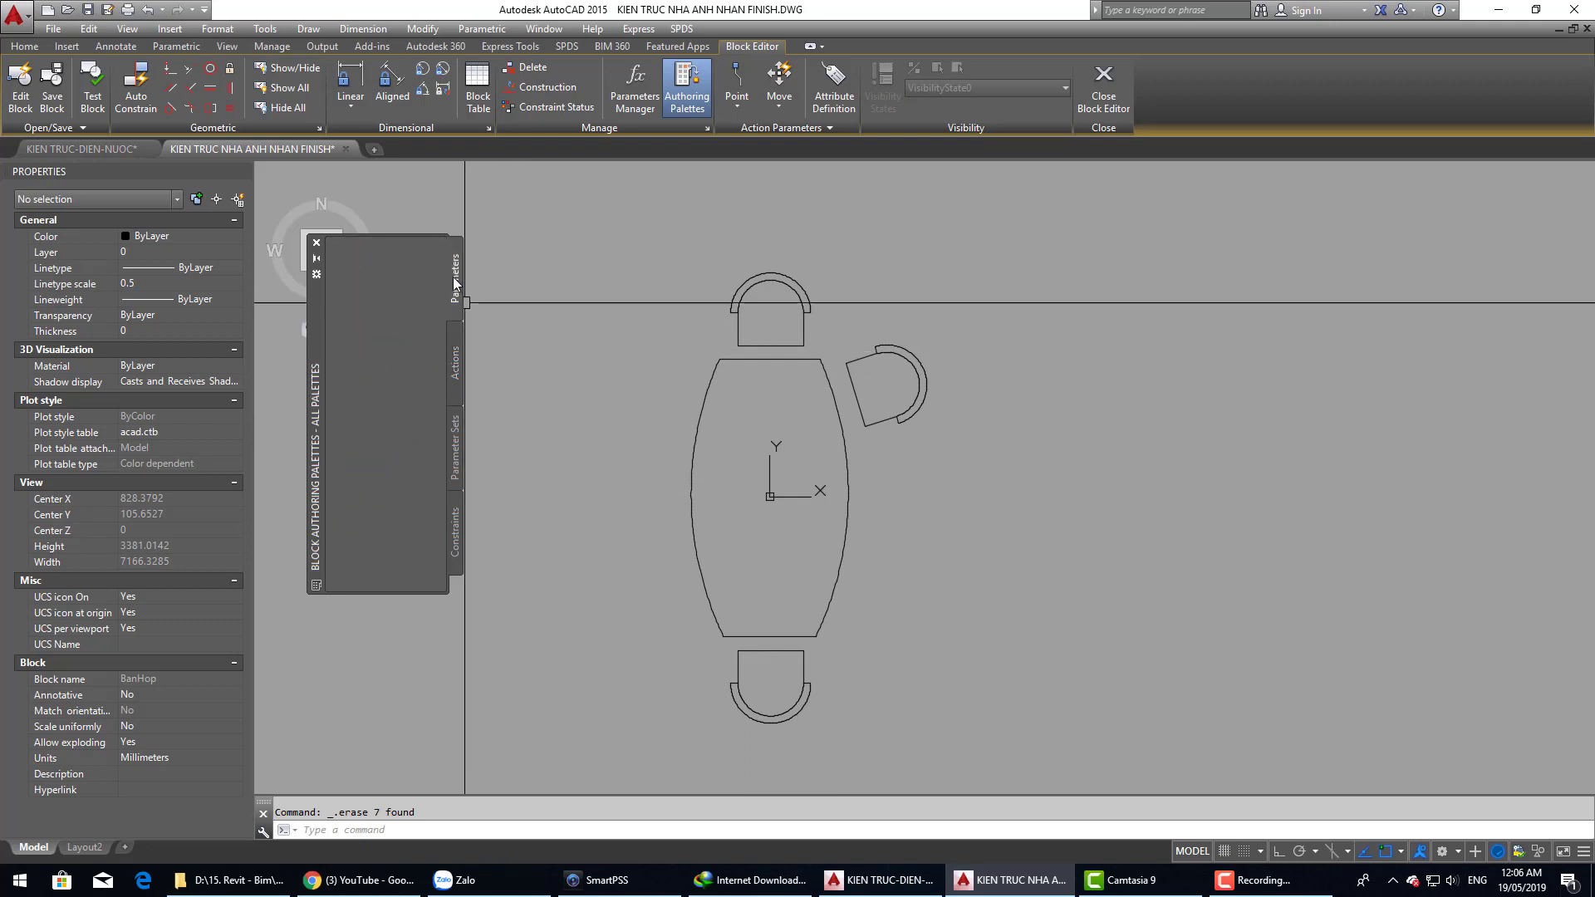
pyautogui.click(361, 268)
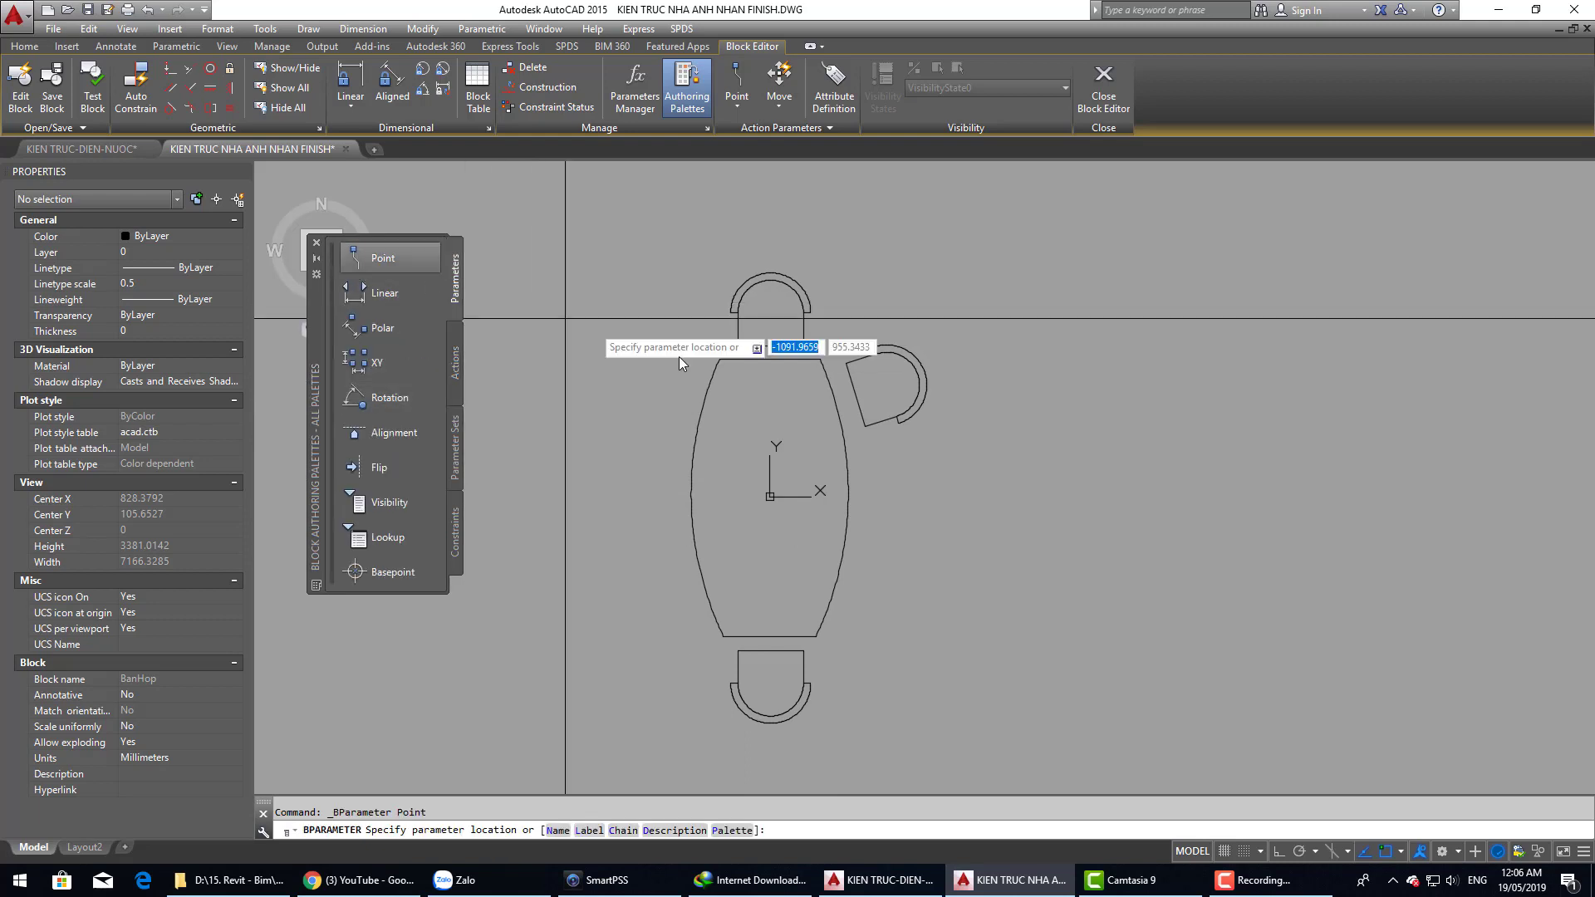
pyautogui.click(854, 397)
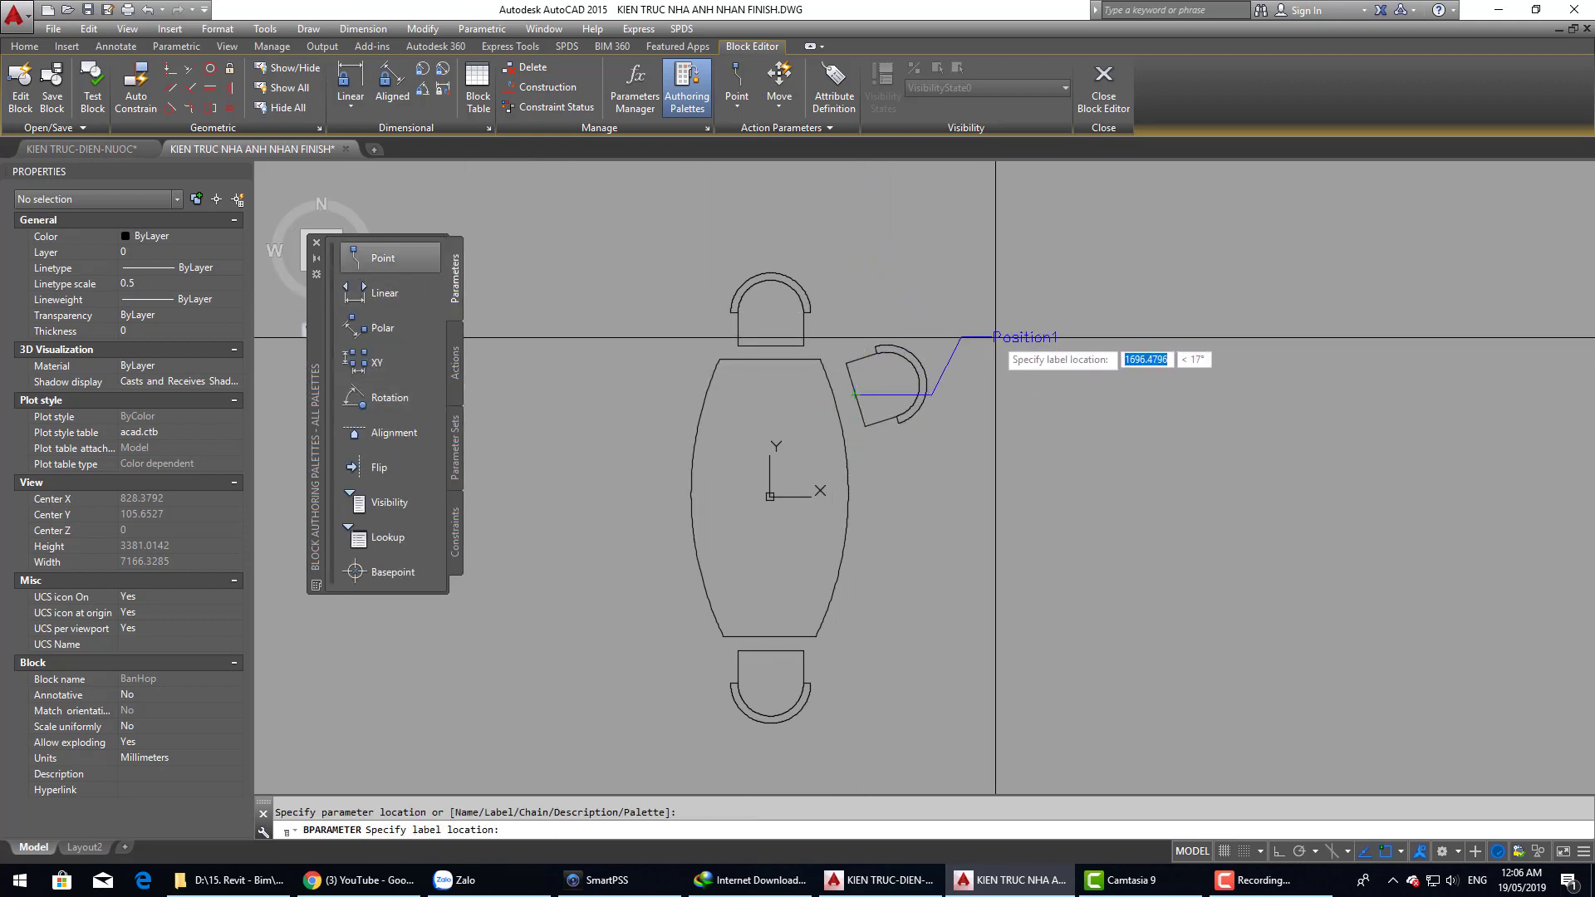
pyautogui.click(1019, 324)
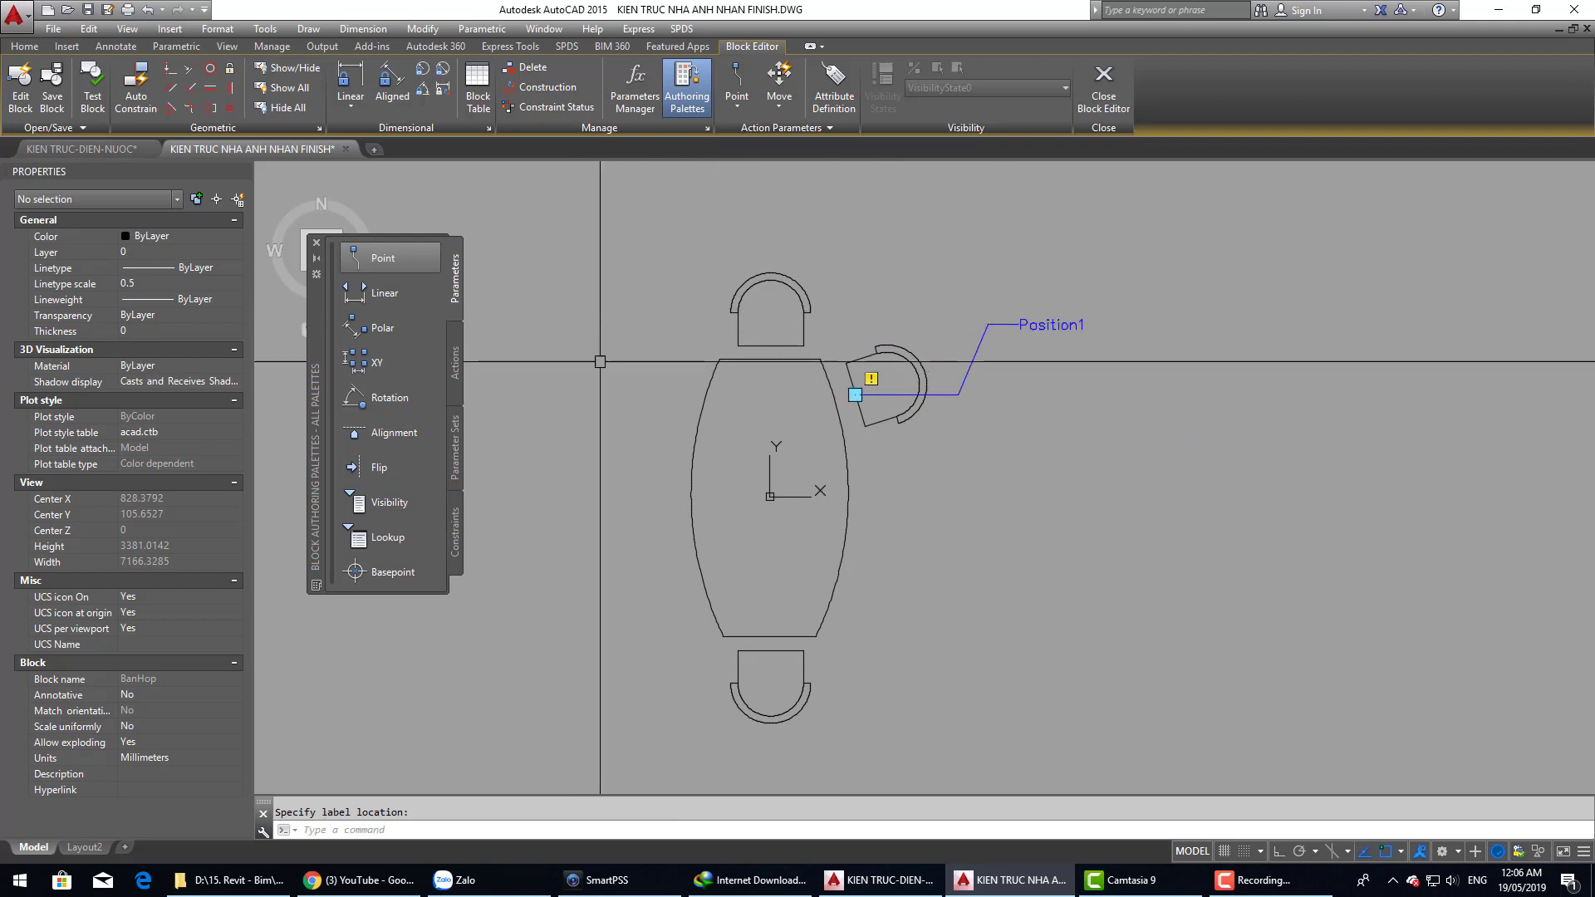
# Step: Attach a Move action on Position1 to the right-side chair
pyautogui.click(455, 370)
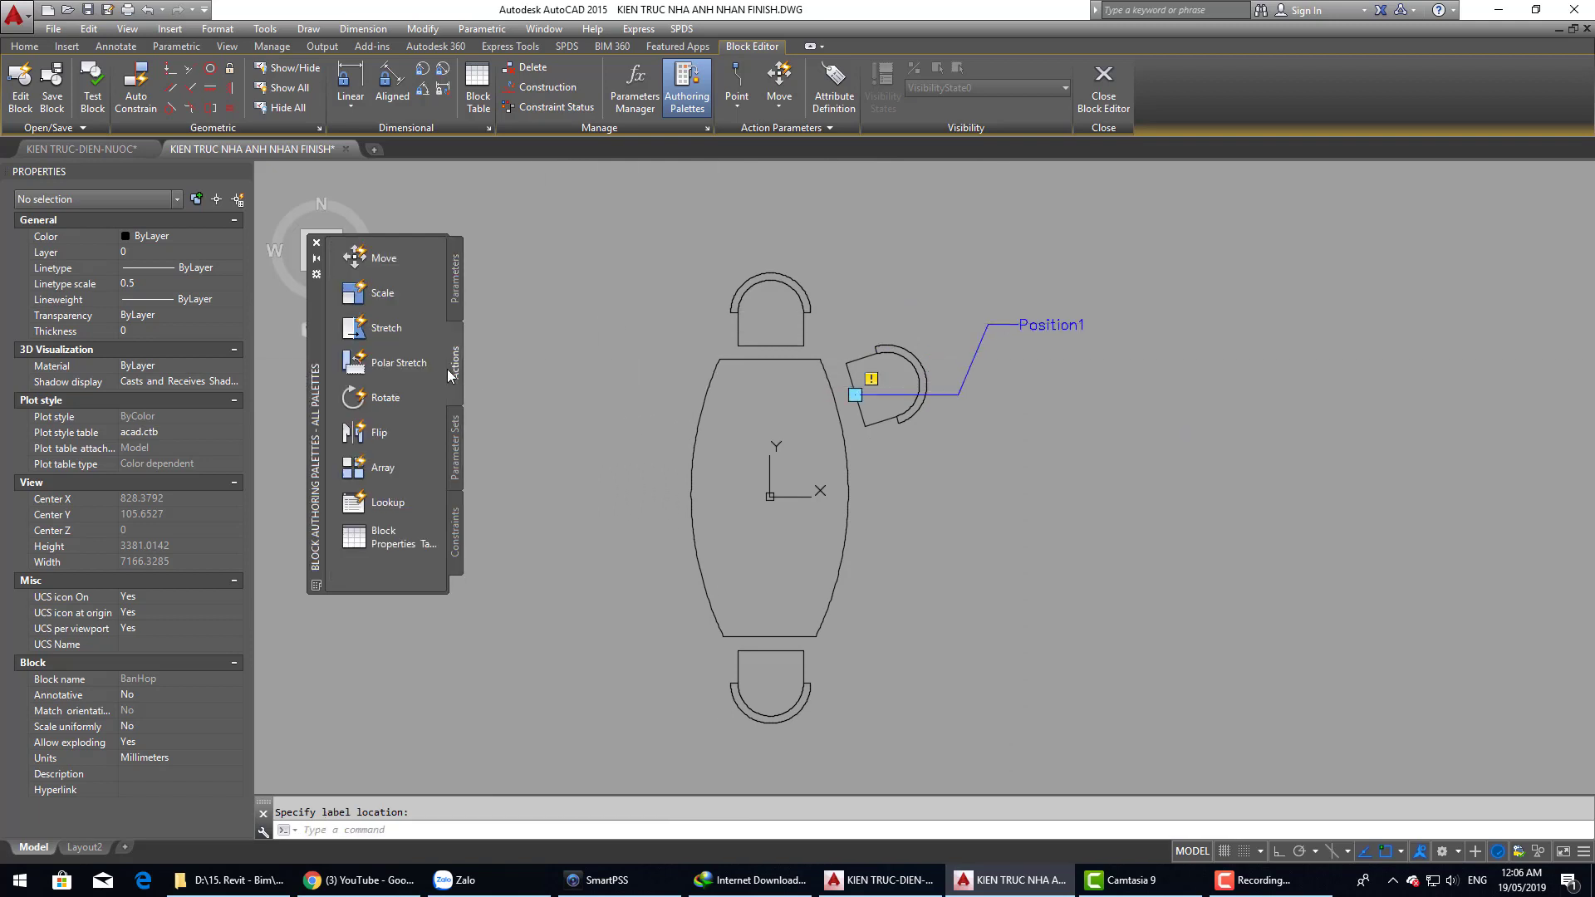
pyautogui.click(357, 258)
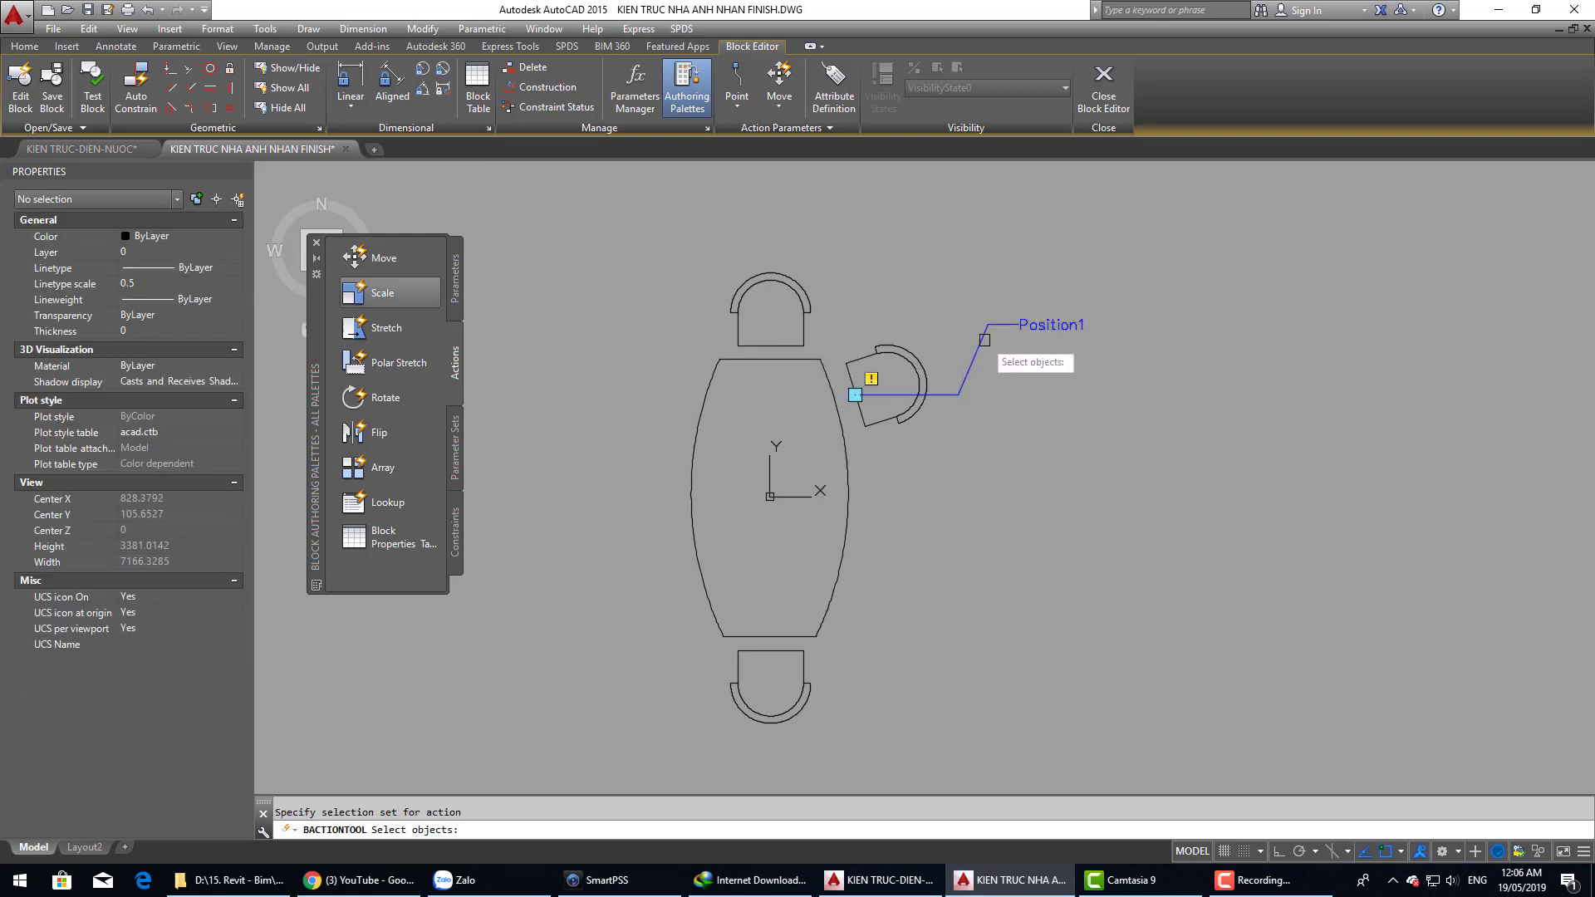
pyautogui.click(834, 324)
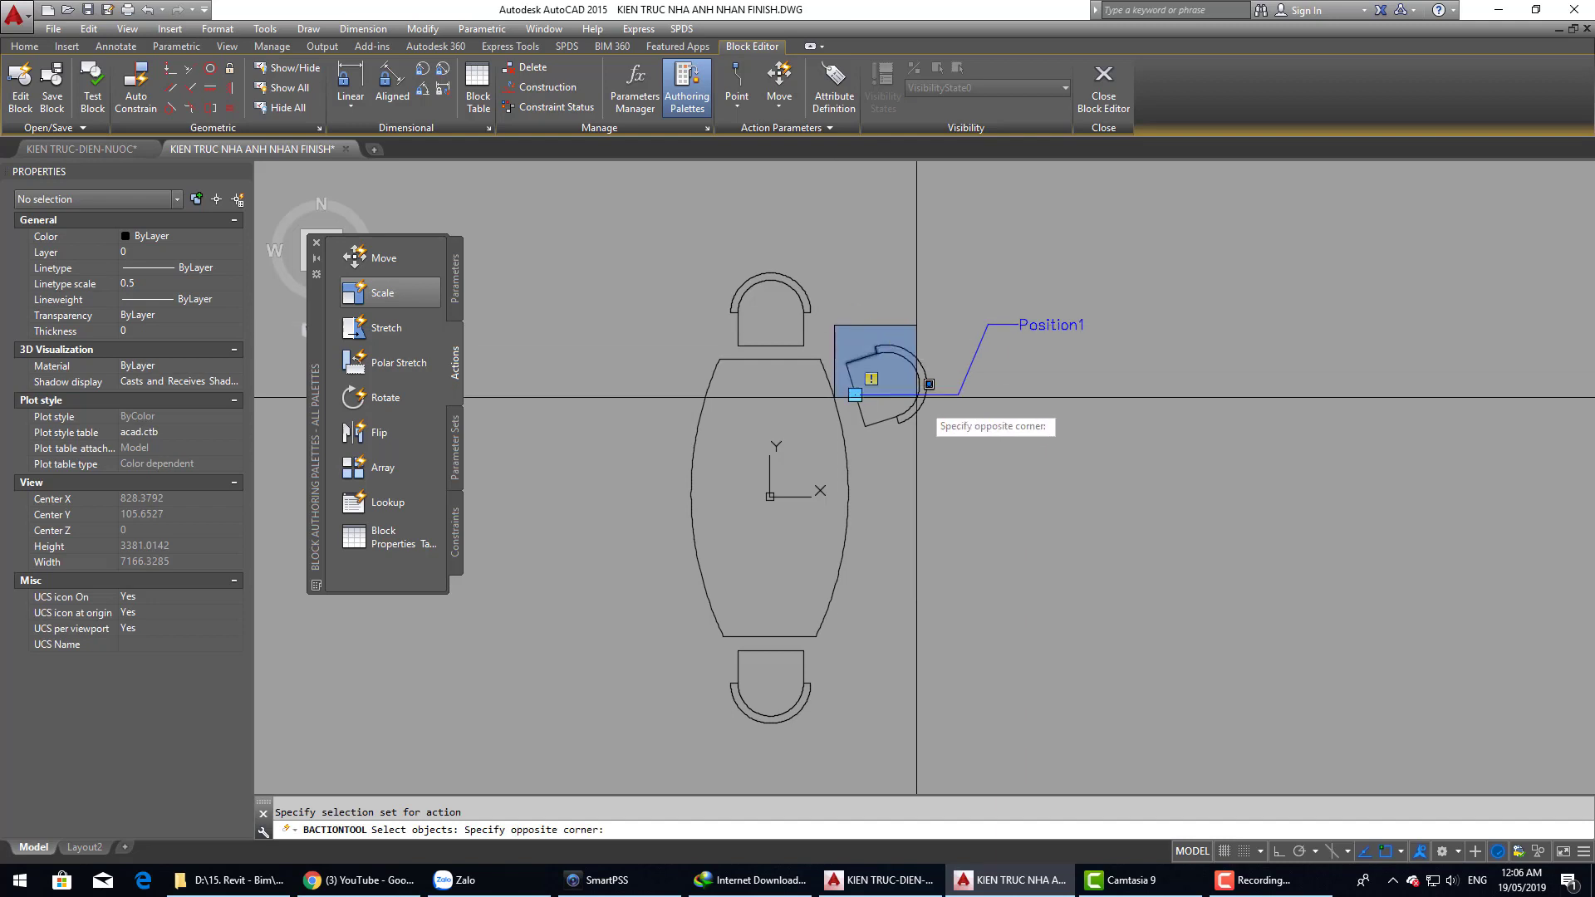
pyautogui.click(966, 451)
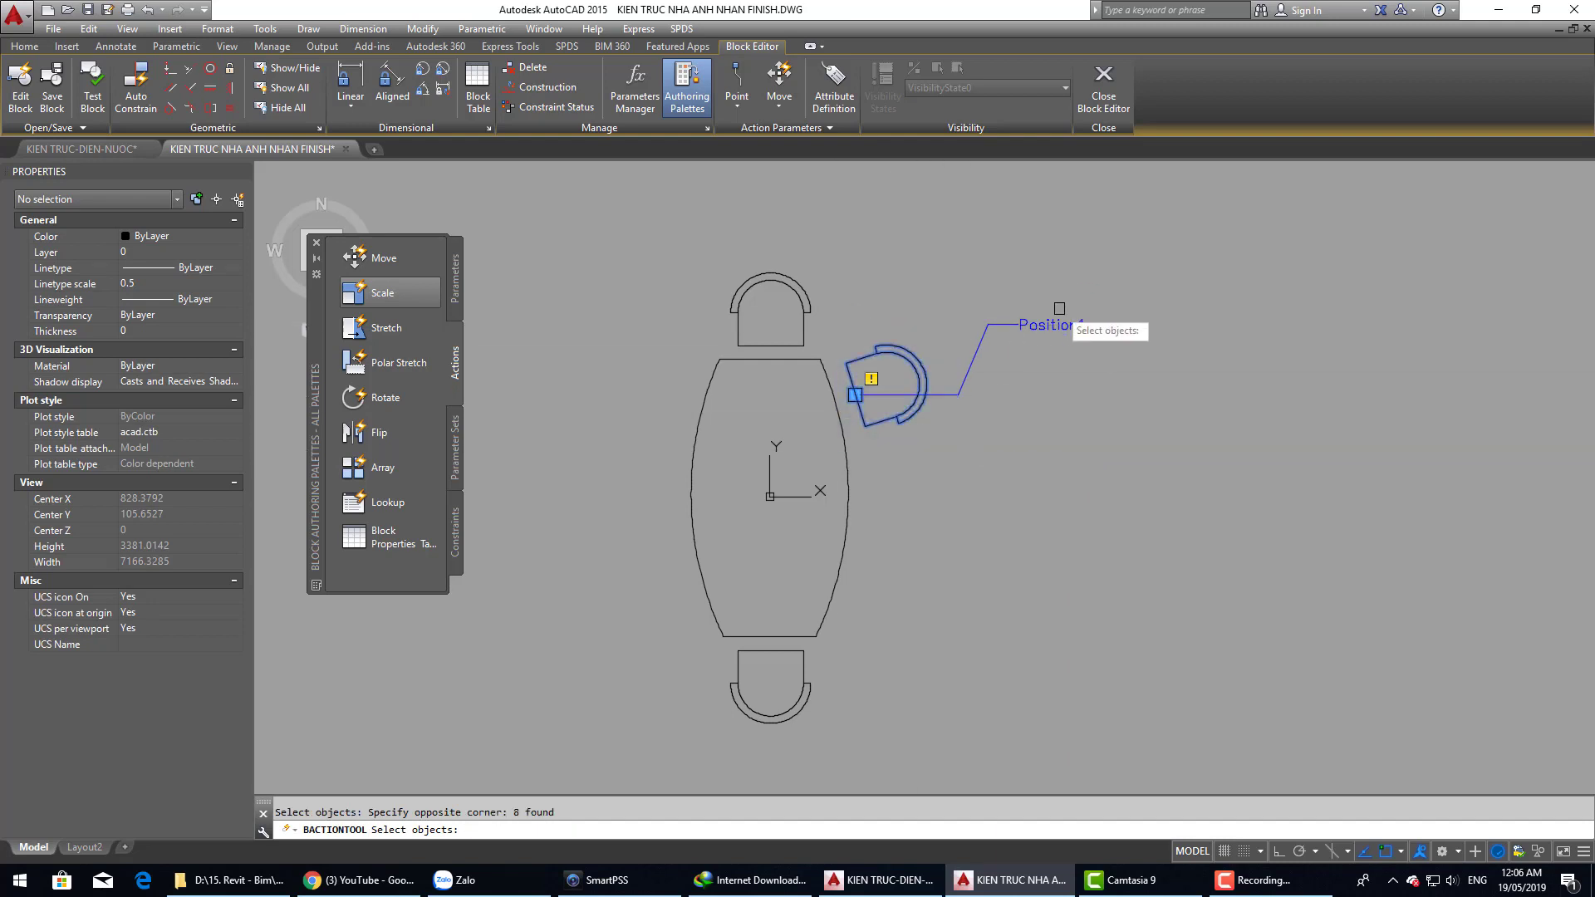
pyautogui.press('Return')
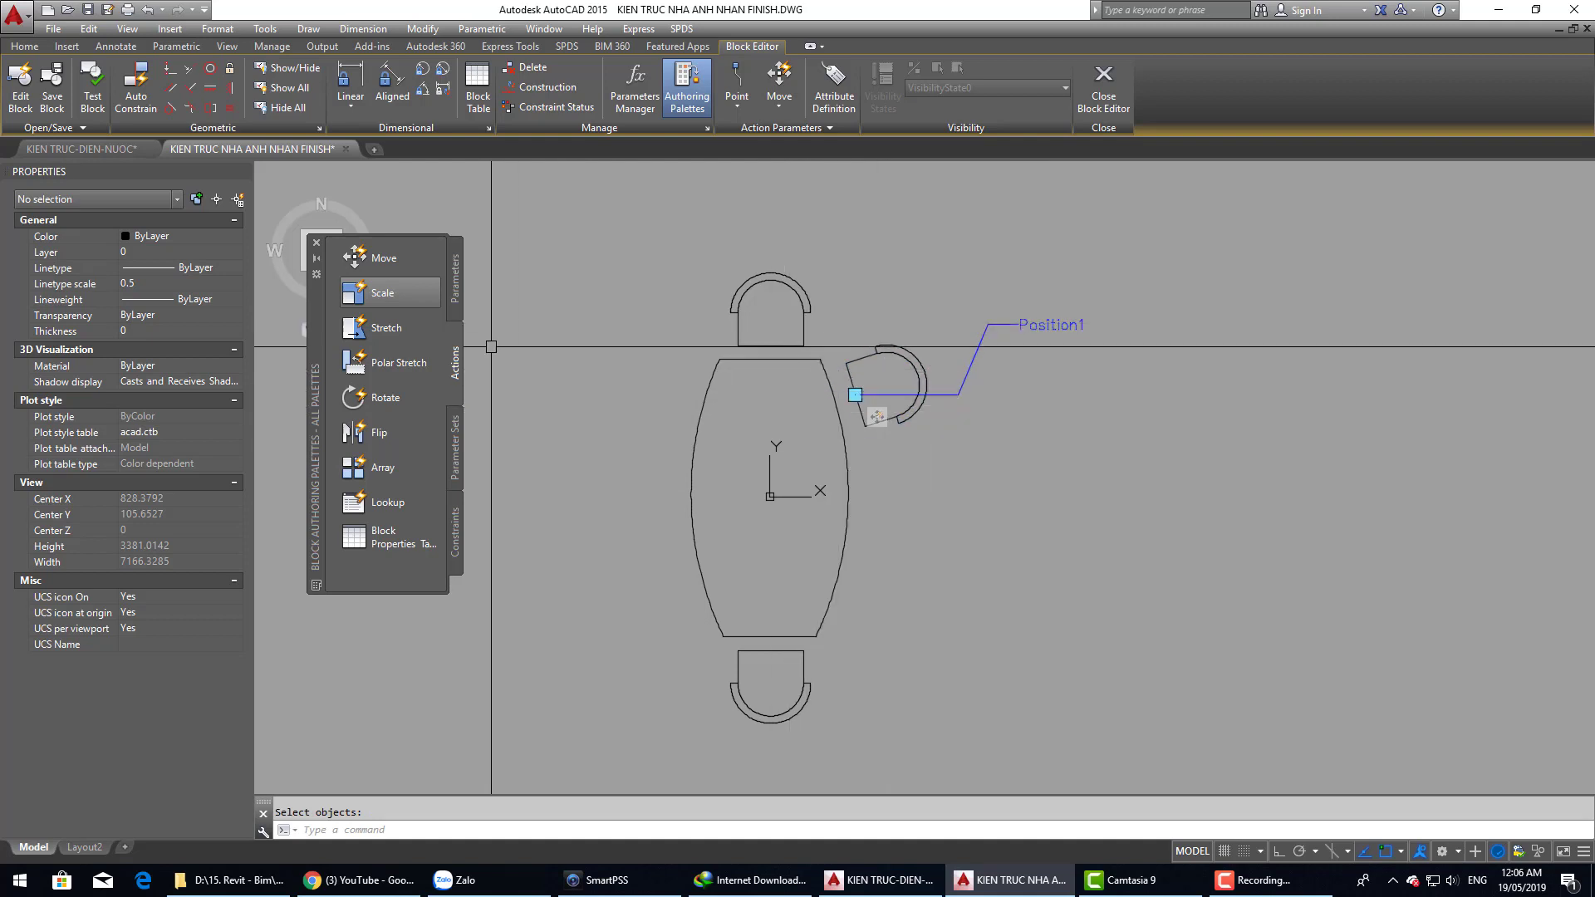
pyautogui.click(457, 296)
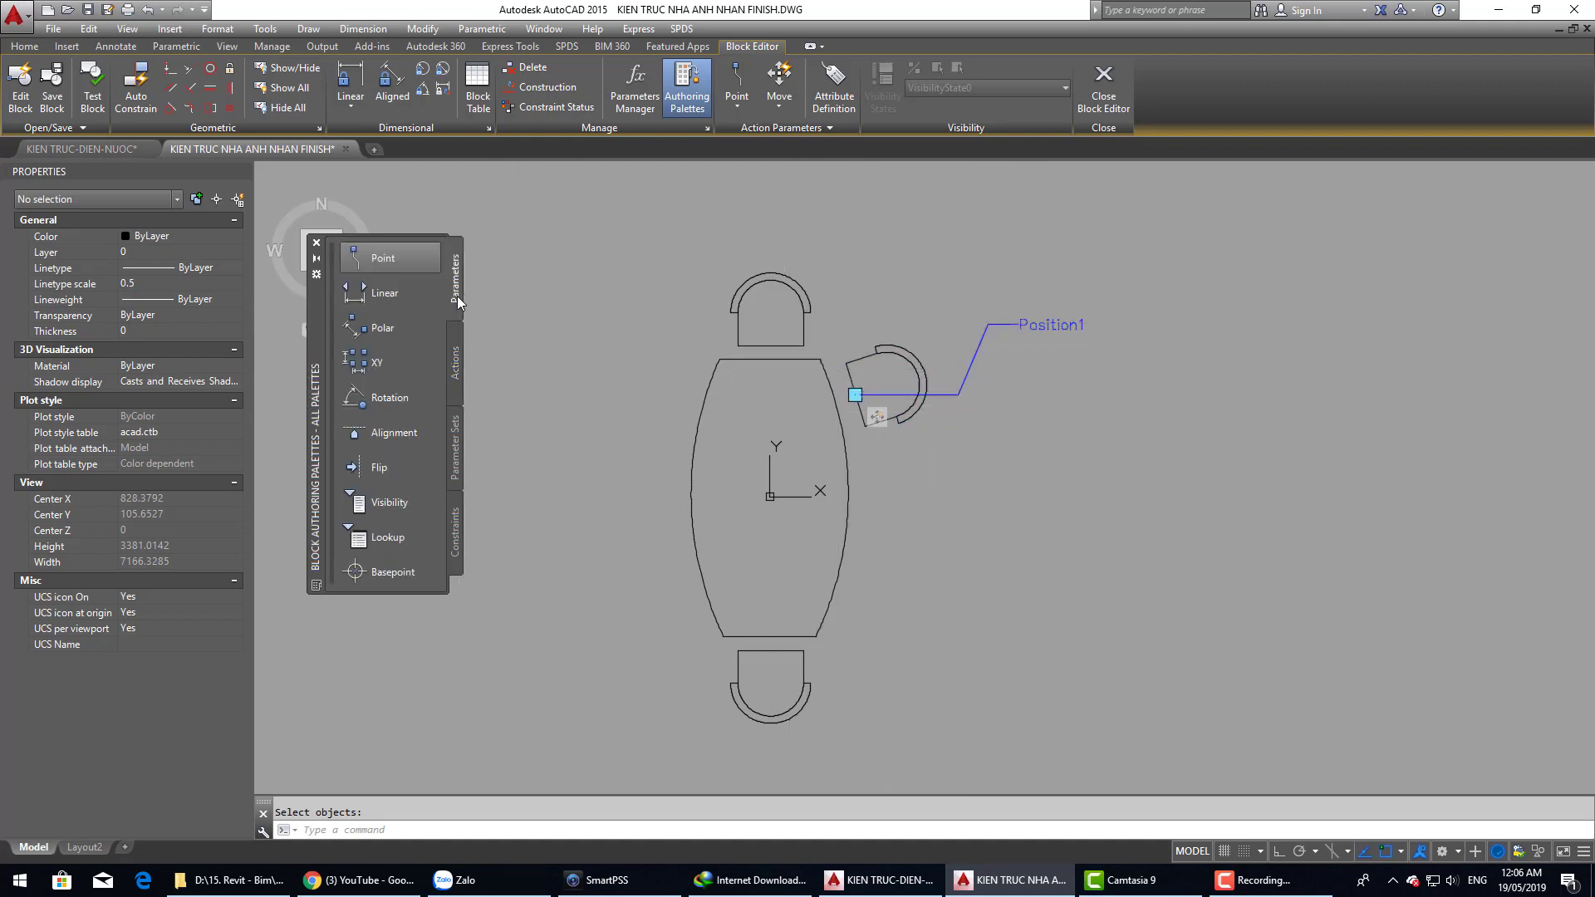
# Step: Add rotation parameter Angle1 centred on the chair's position point, keeping the default angle
pyautogui.click(376, 402)
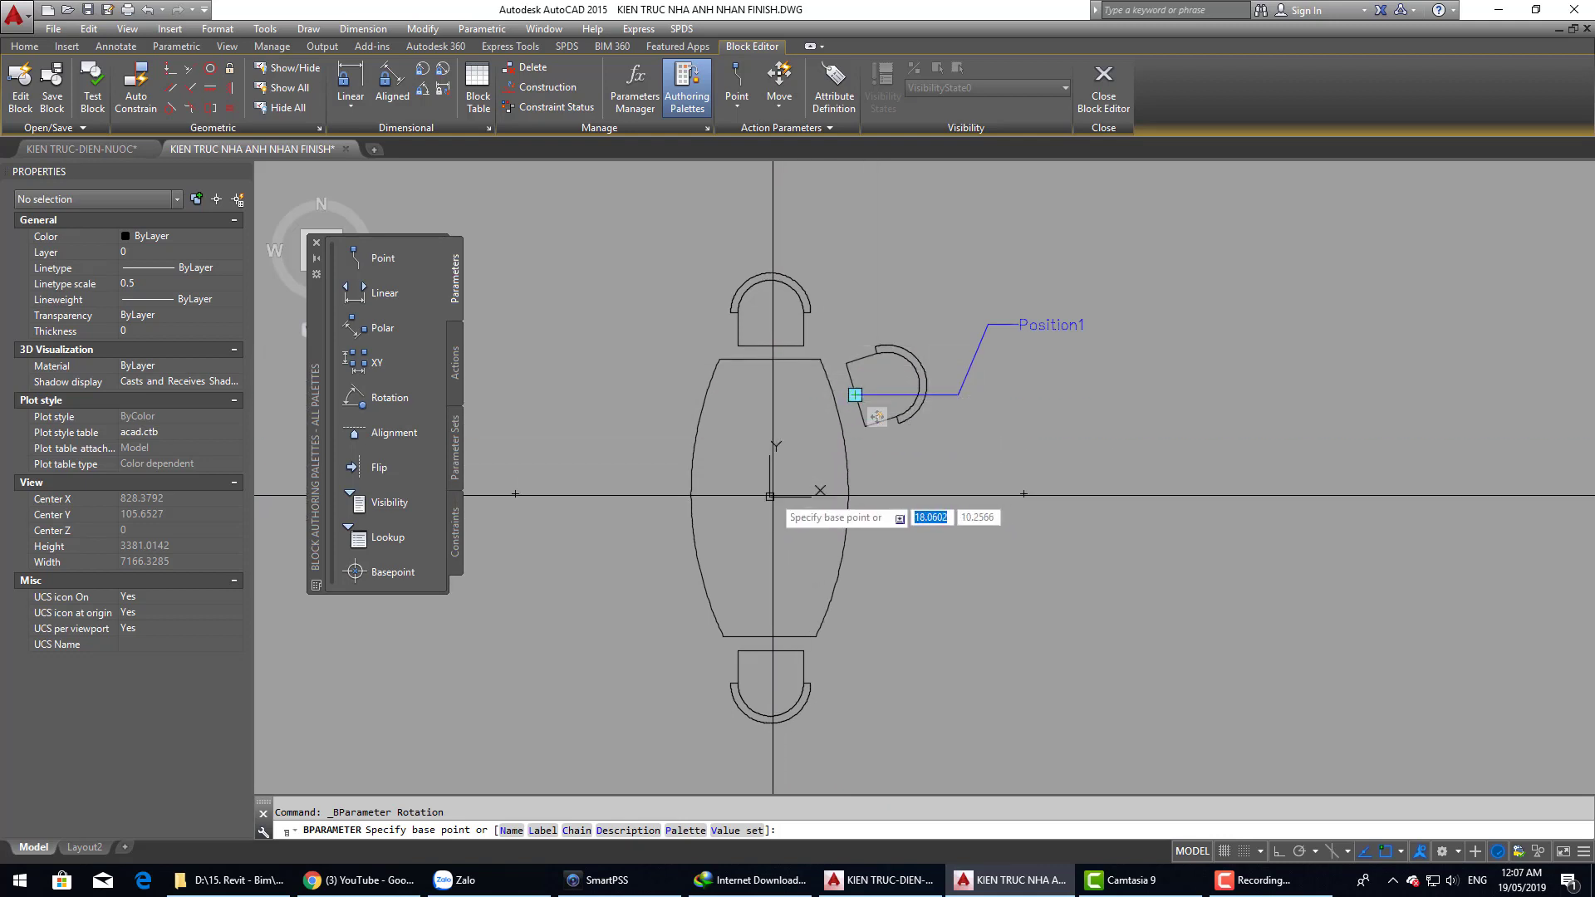
pyautogui.click(855, 395)
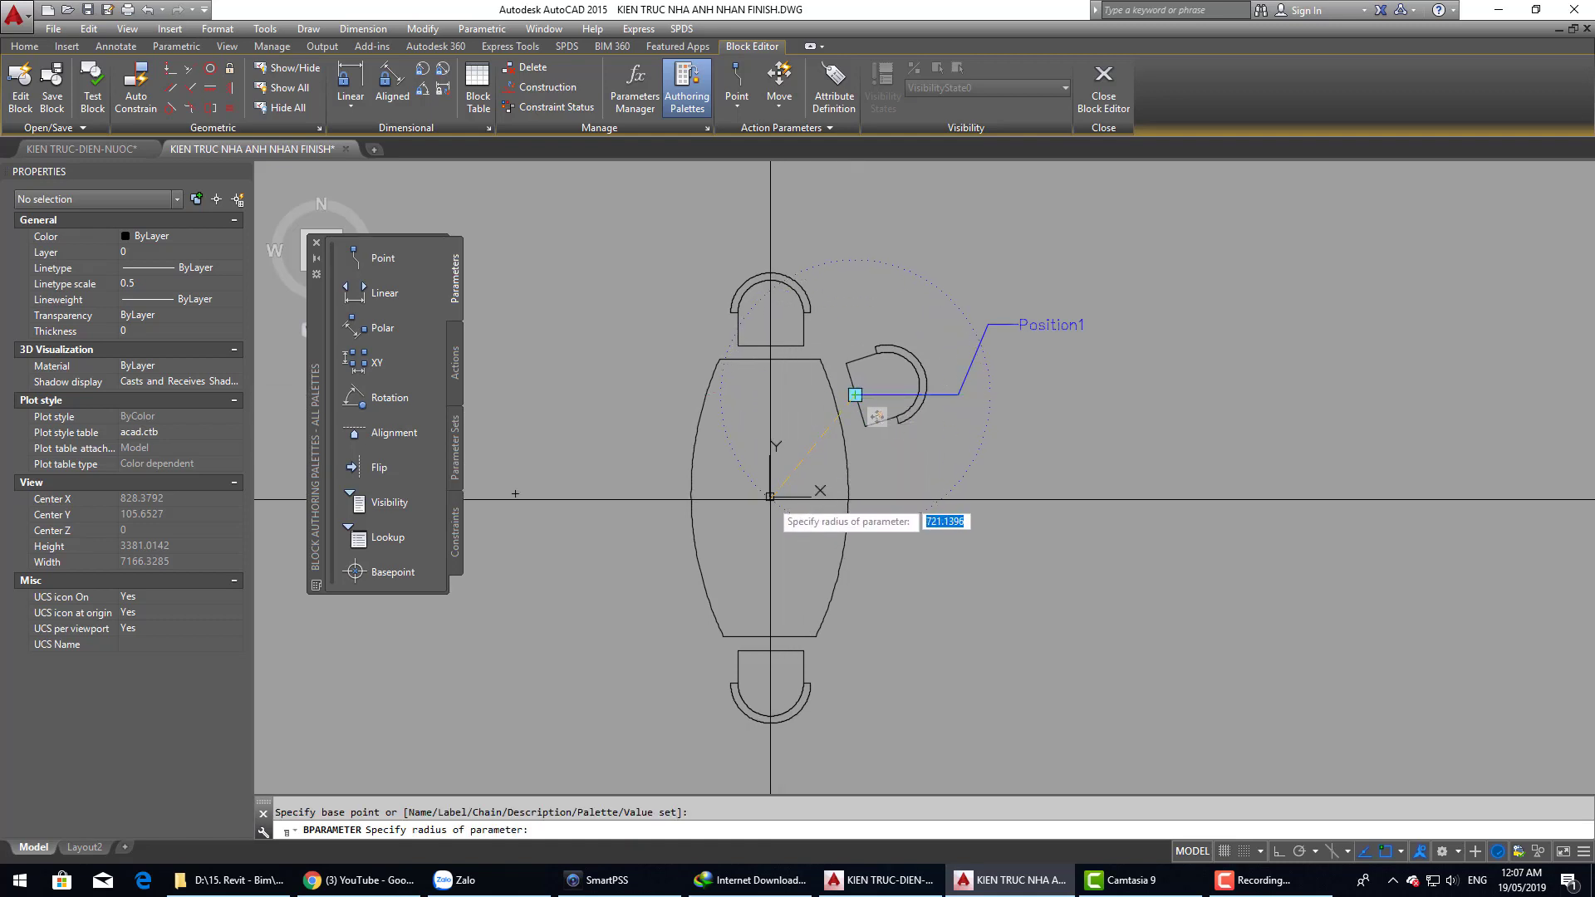
pyautogui.click(769, 498)
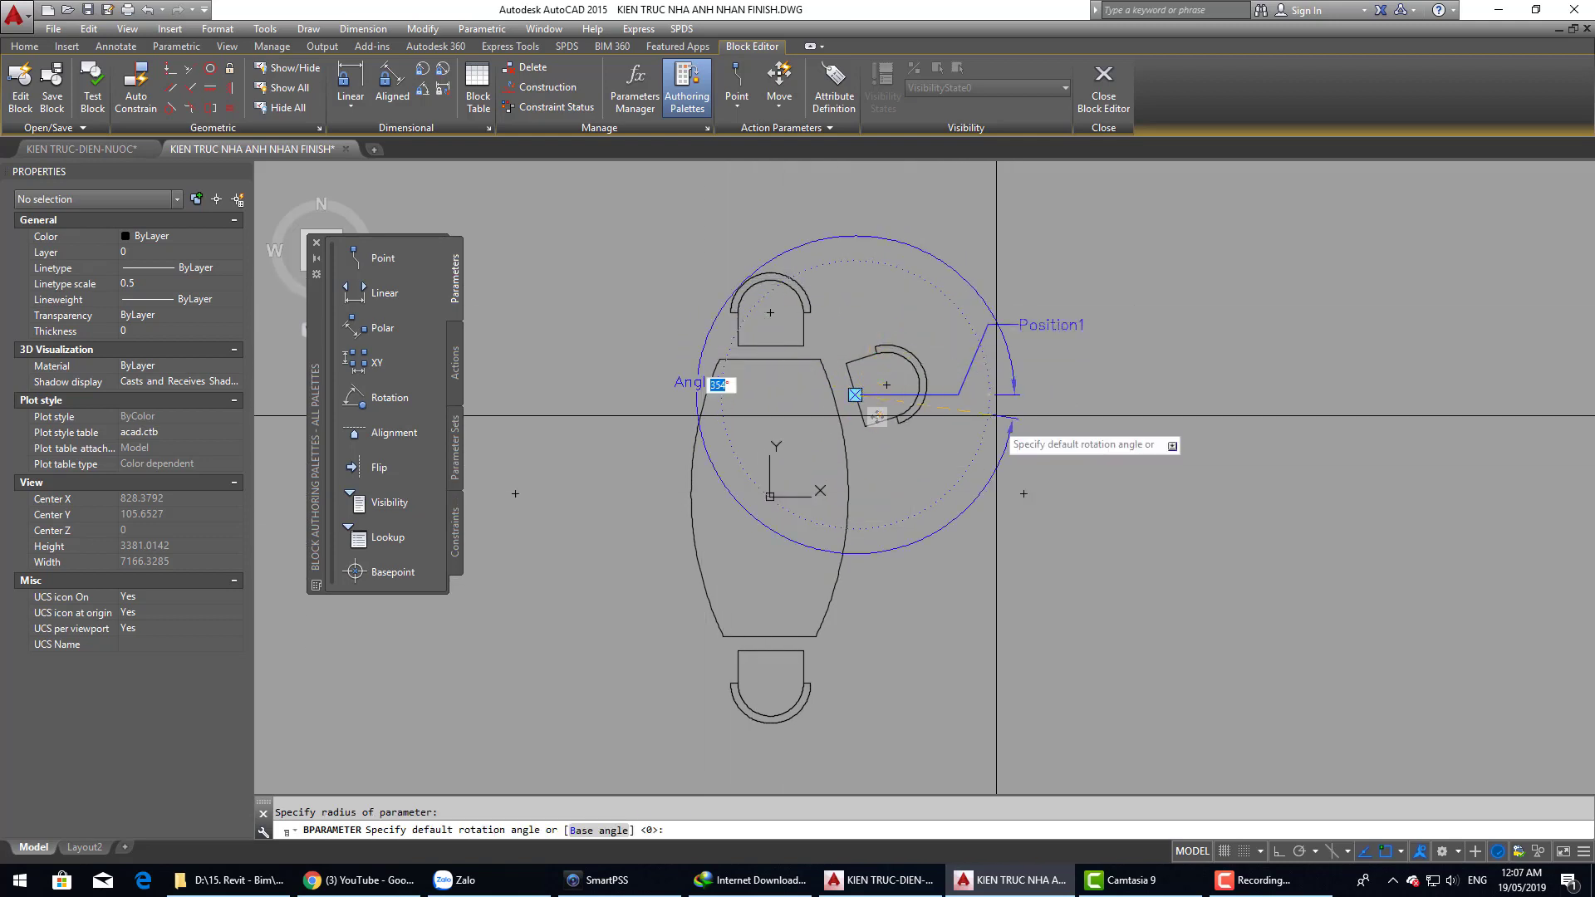
pyautogui.click(947, 622)
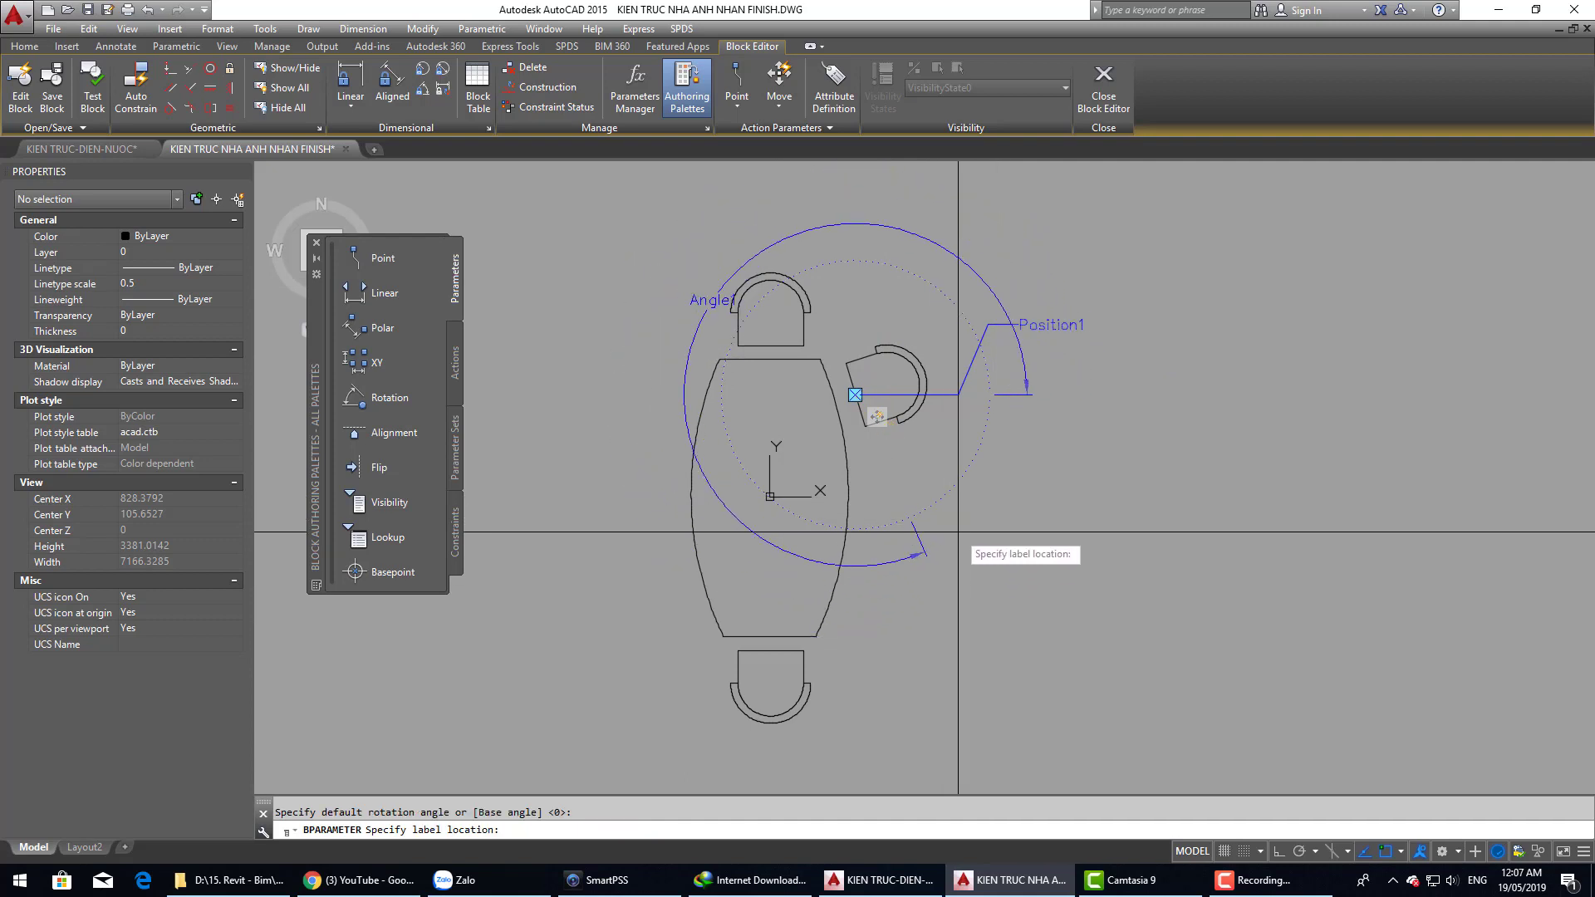
pyautogui.click(955, 586)
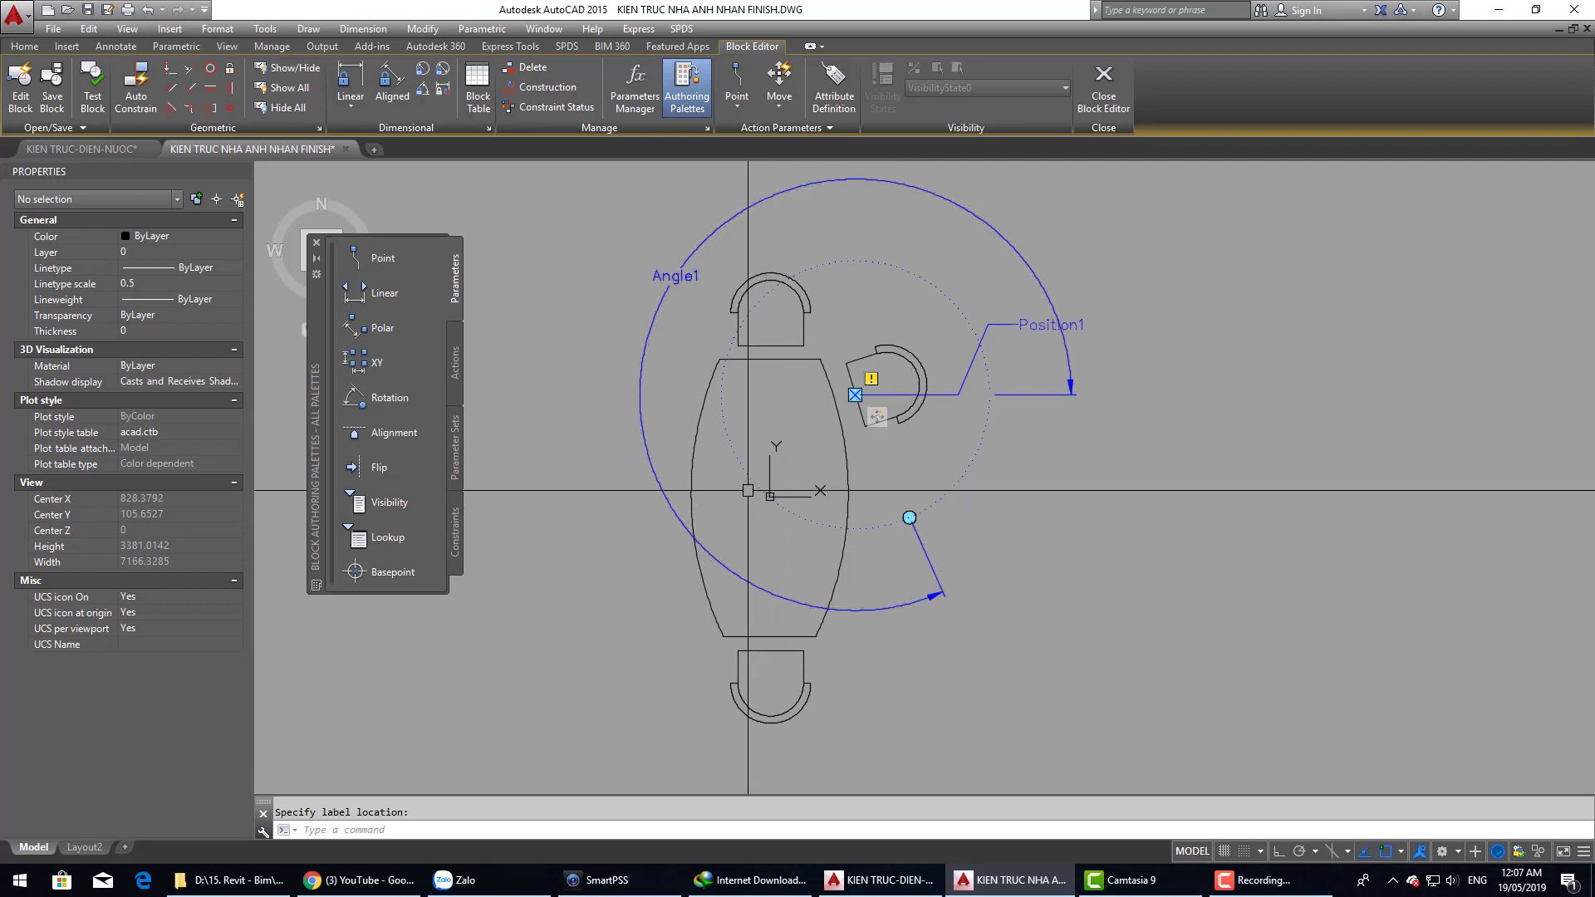
pyautogui.click(458, 375)
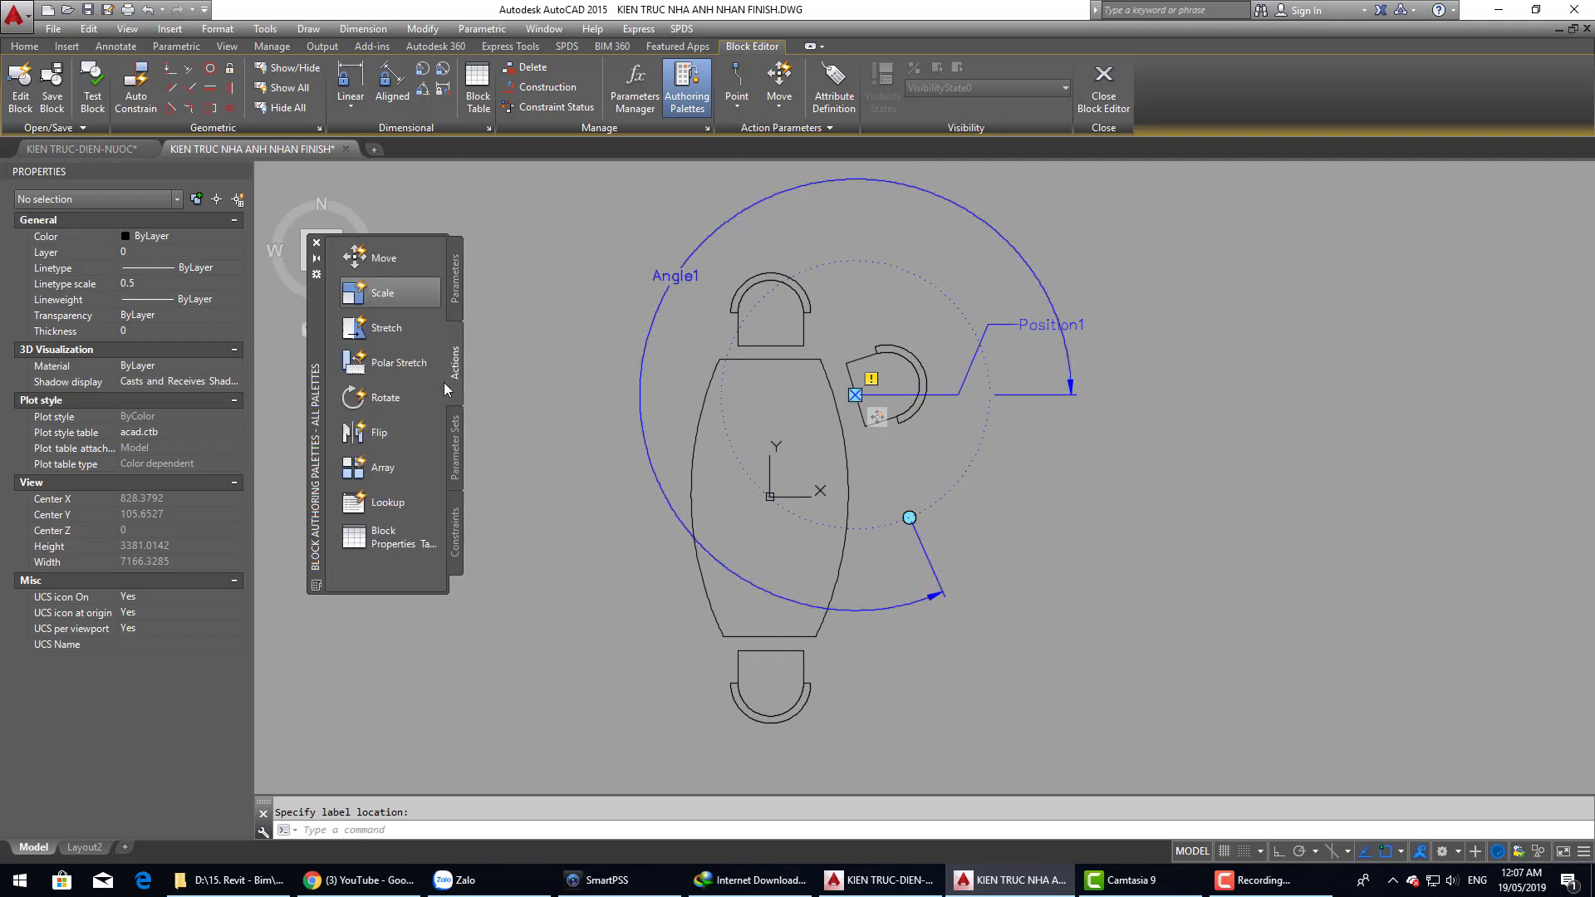
# Step: Attach a Rotate action on Angle1 to the right-side chair and close the Block Editor
pyautogui.click(381, 402)
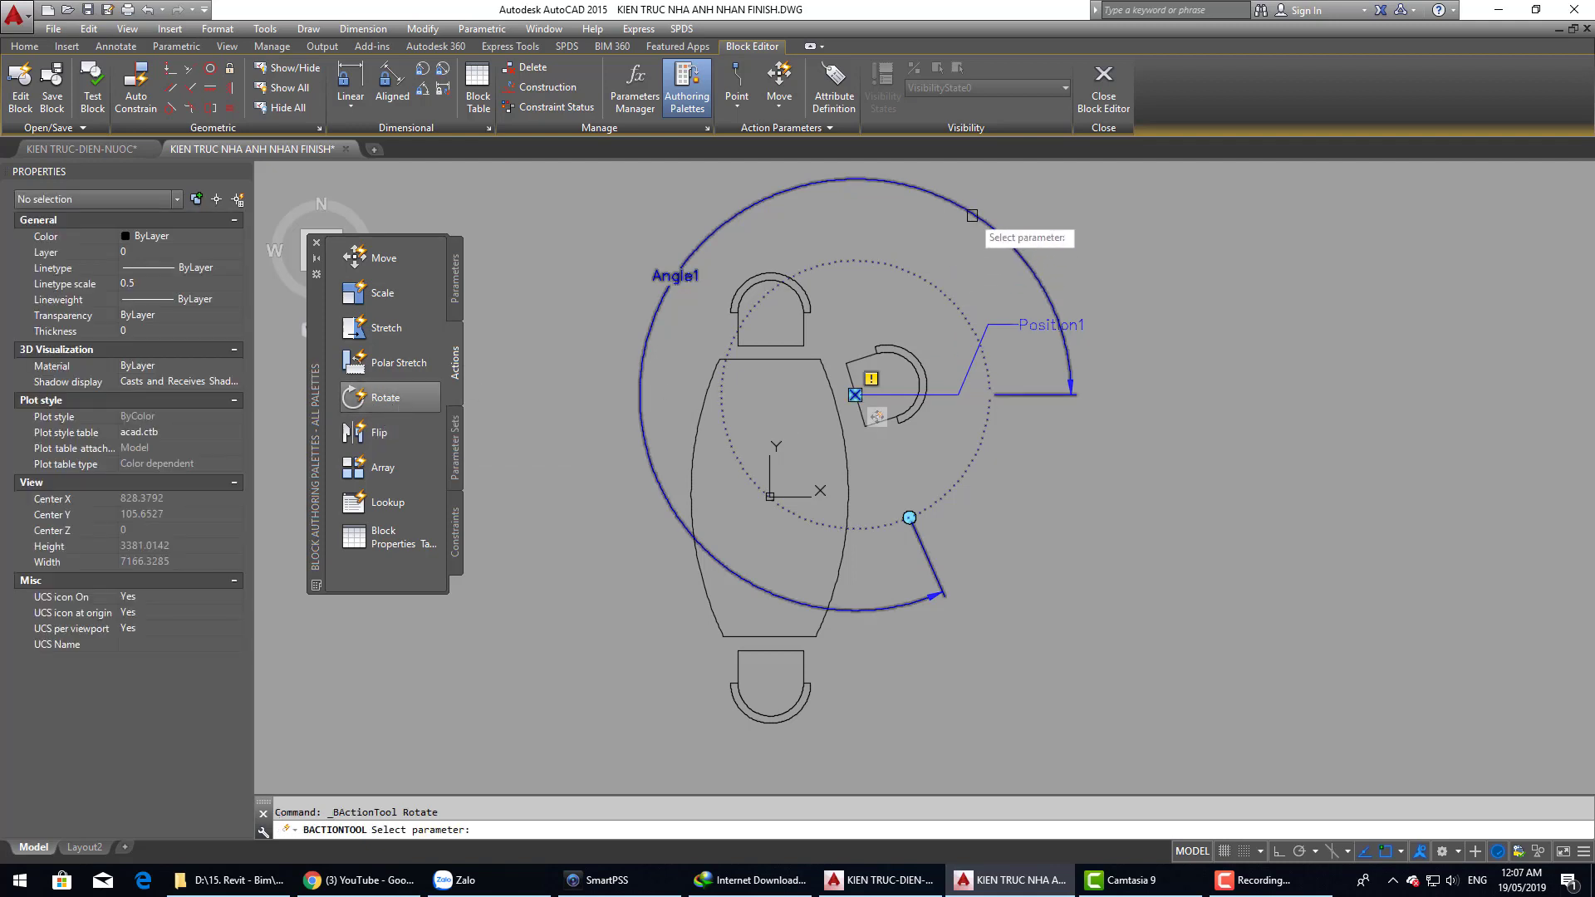
pyautogui.click(972, 216)
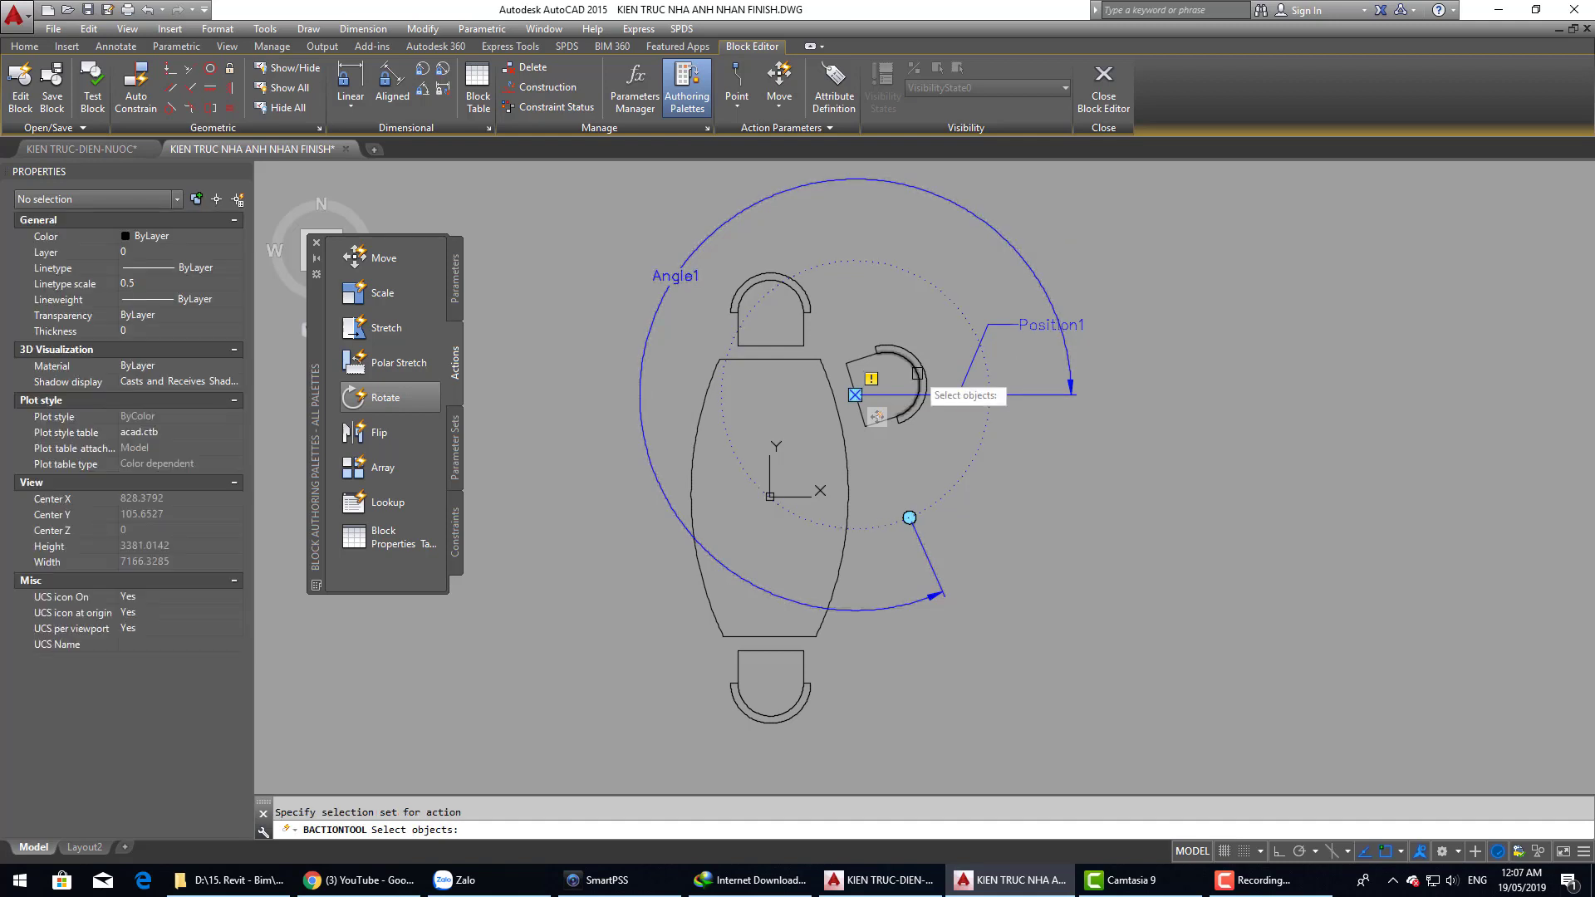
pyautogui.click(831, 318)
pyautogui.click(973, 478)
pyautogui.press('Return')
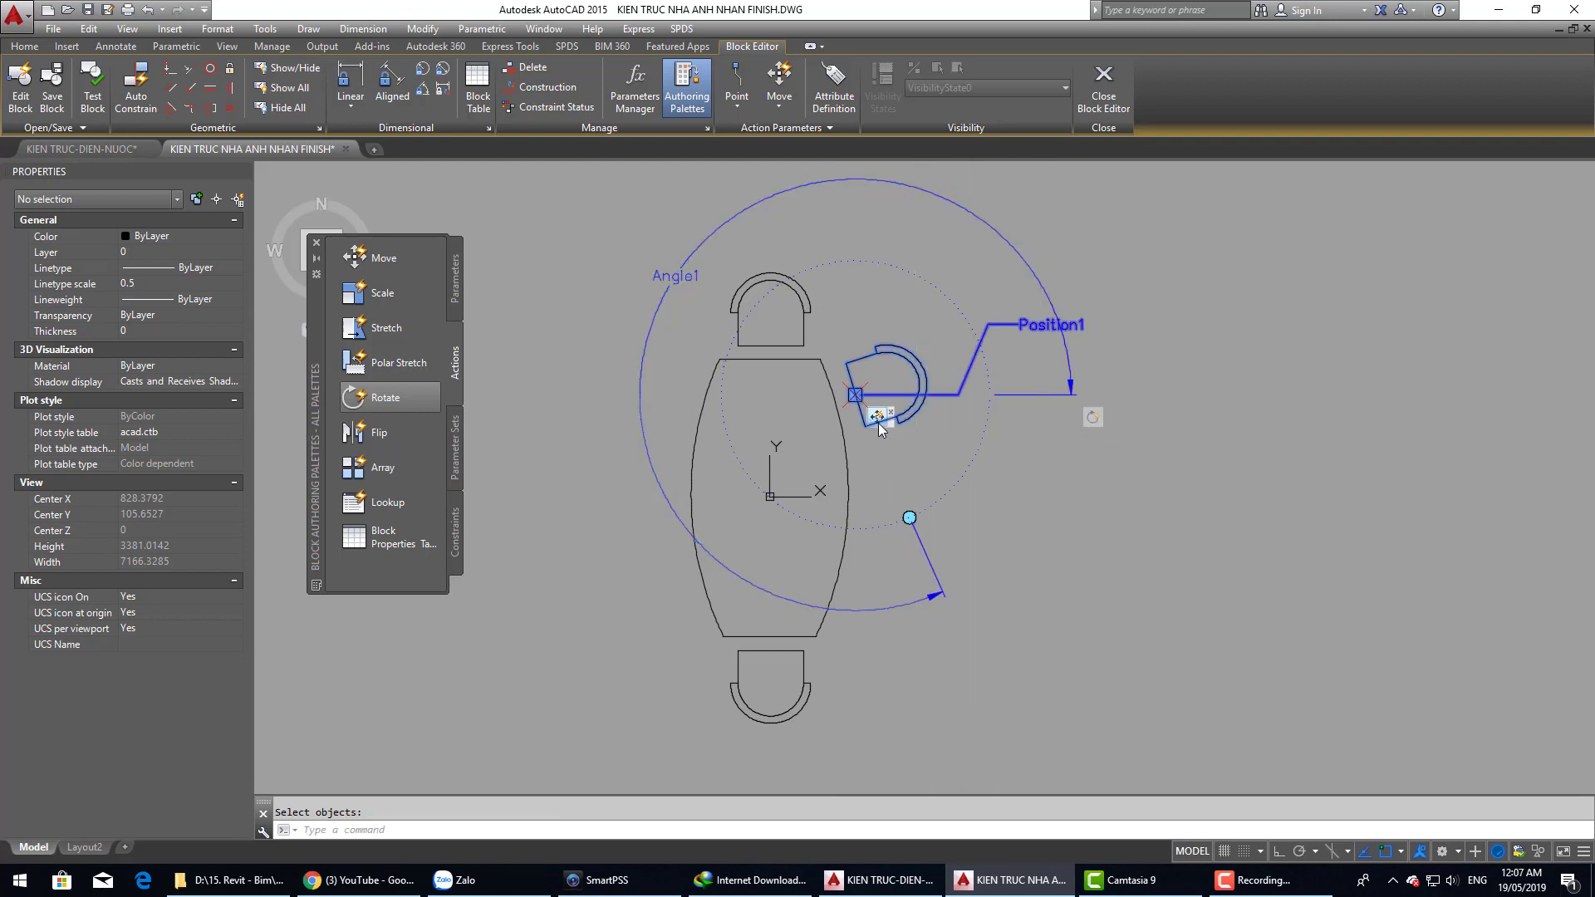
pyautogui.click(1103, 83)
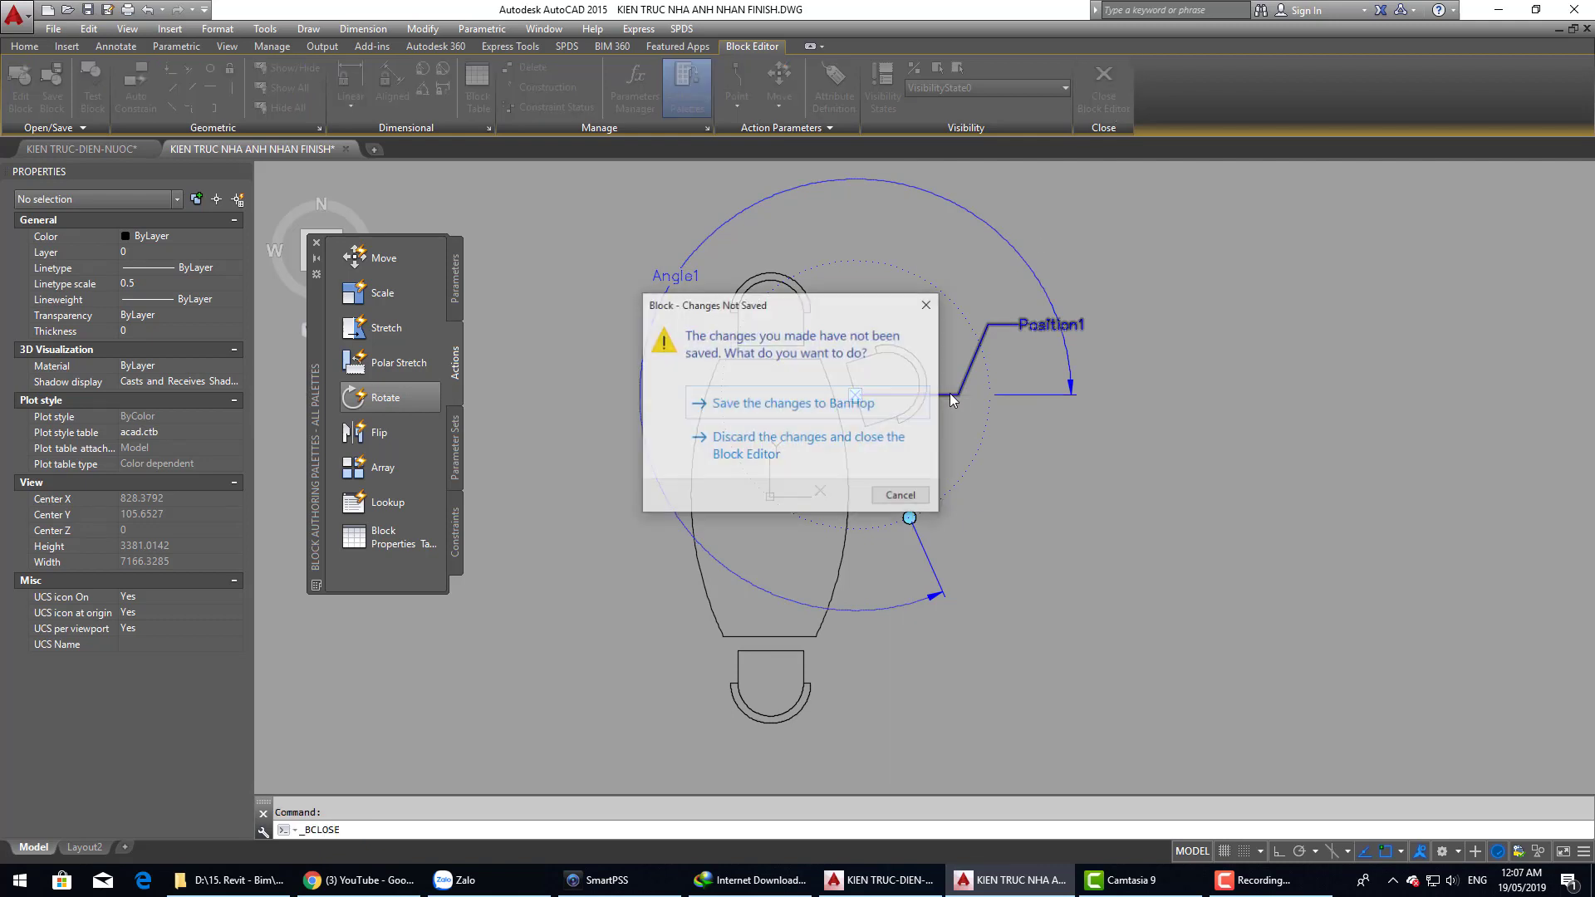
# Step: Save the changes to BanHop and return to the drawing
pyautogui.click(850, 407)
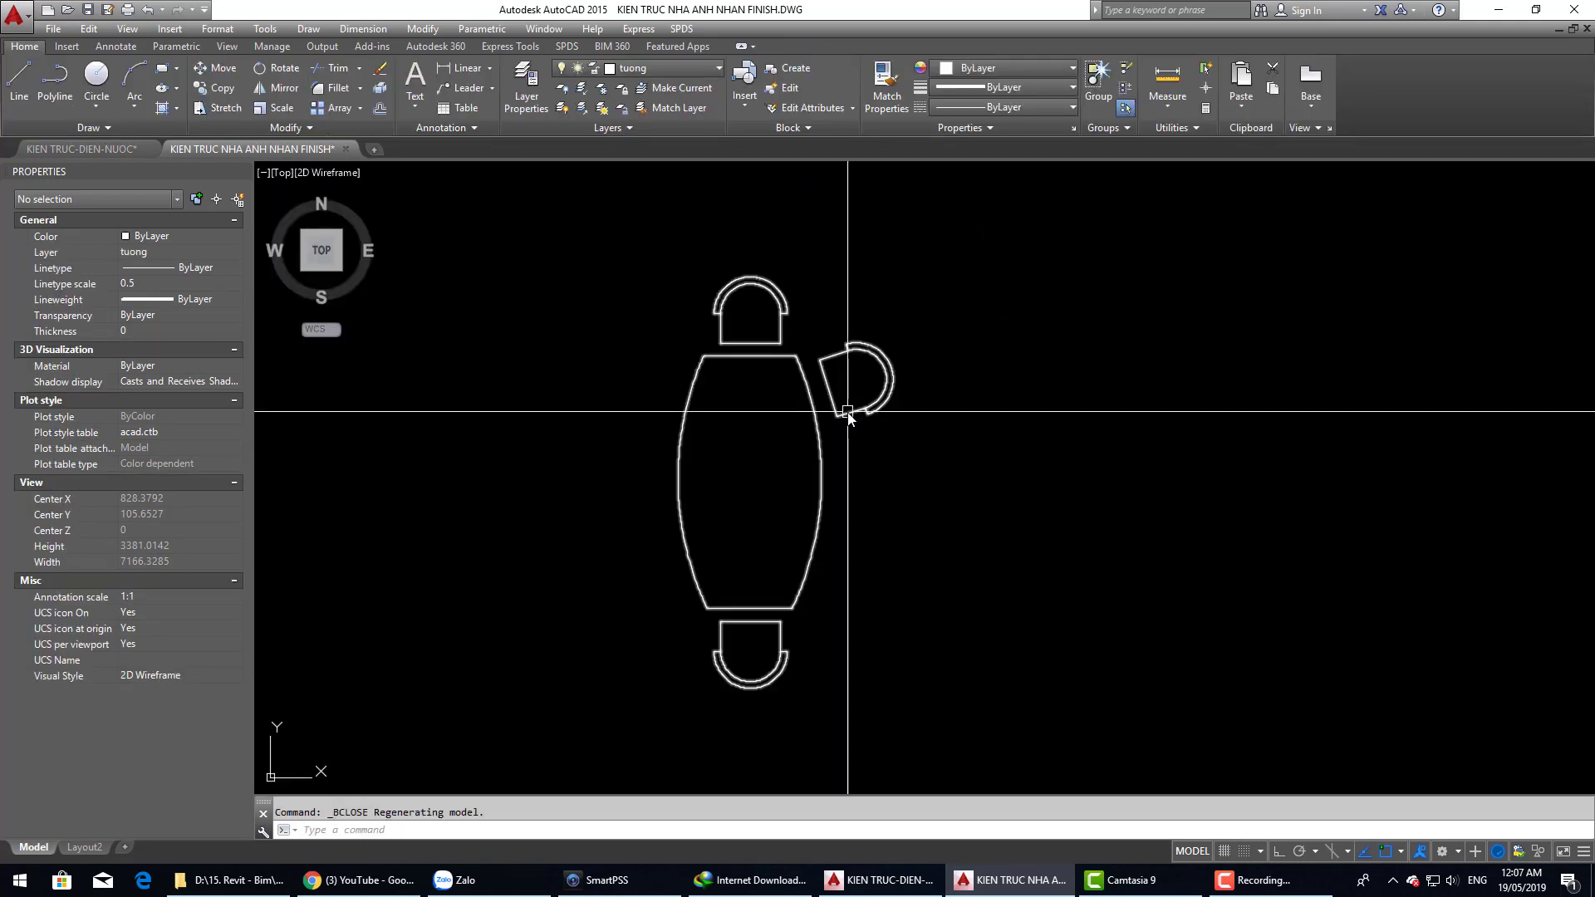
pyautogui.scroll(3, 844, 407)
pyautogui.scroll(-3, 846, 416)
pyautogui.moveTo(800, 439); pyautogui.dragTo(850, 436, button='middle')
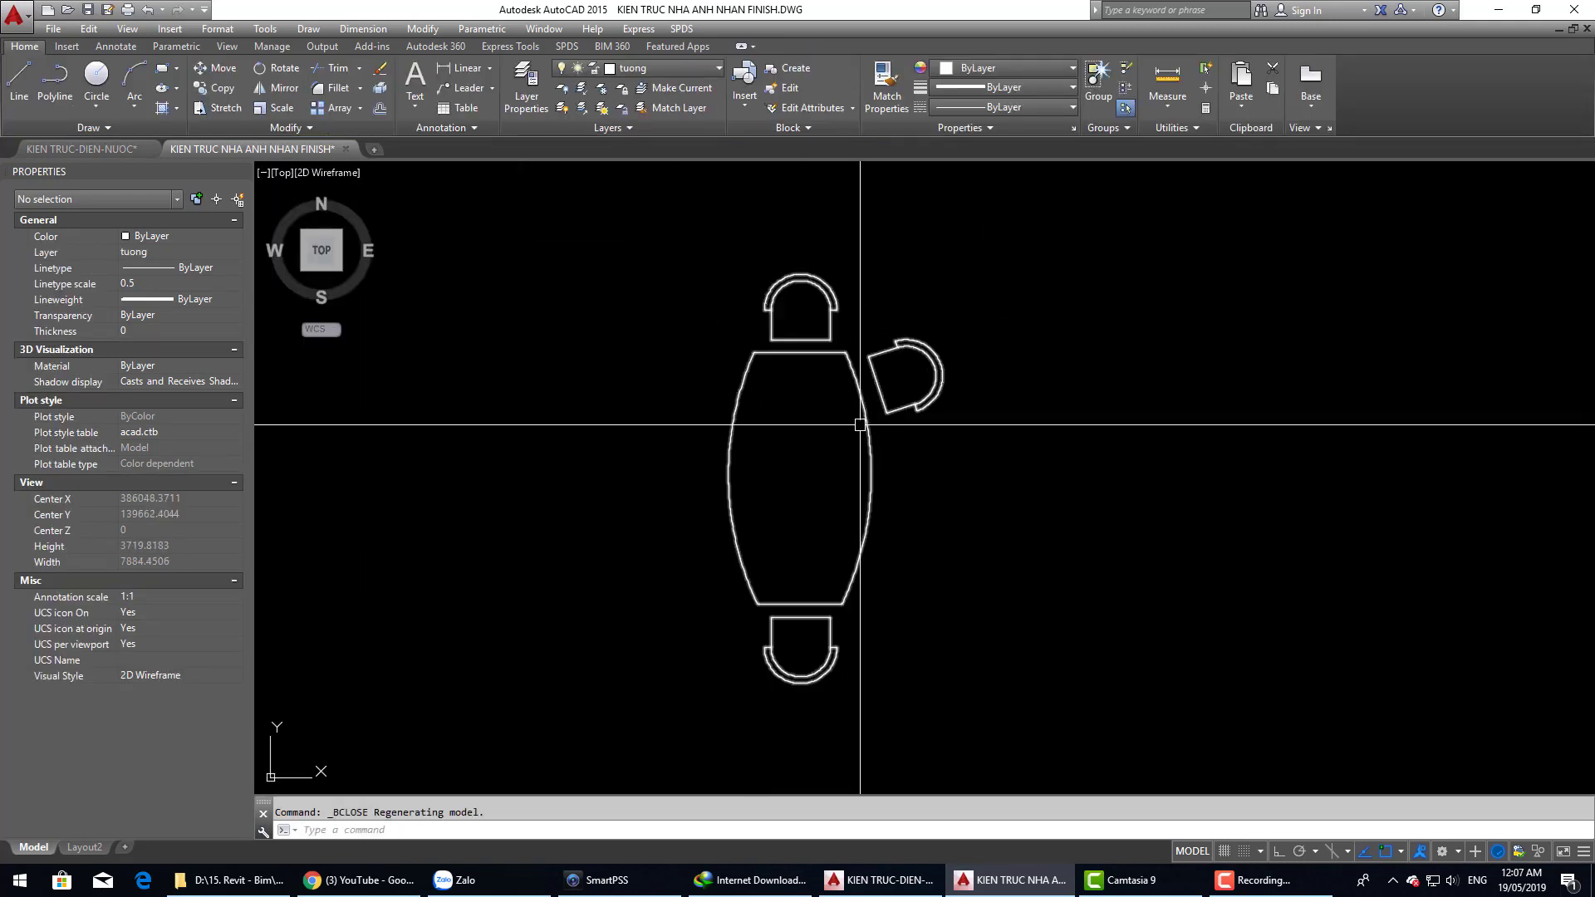
# Step: Select BanHop and move the right chair using its position grip
pyautogui.click(866, 427)
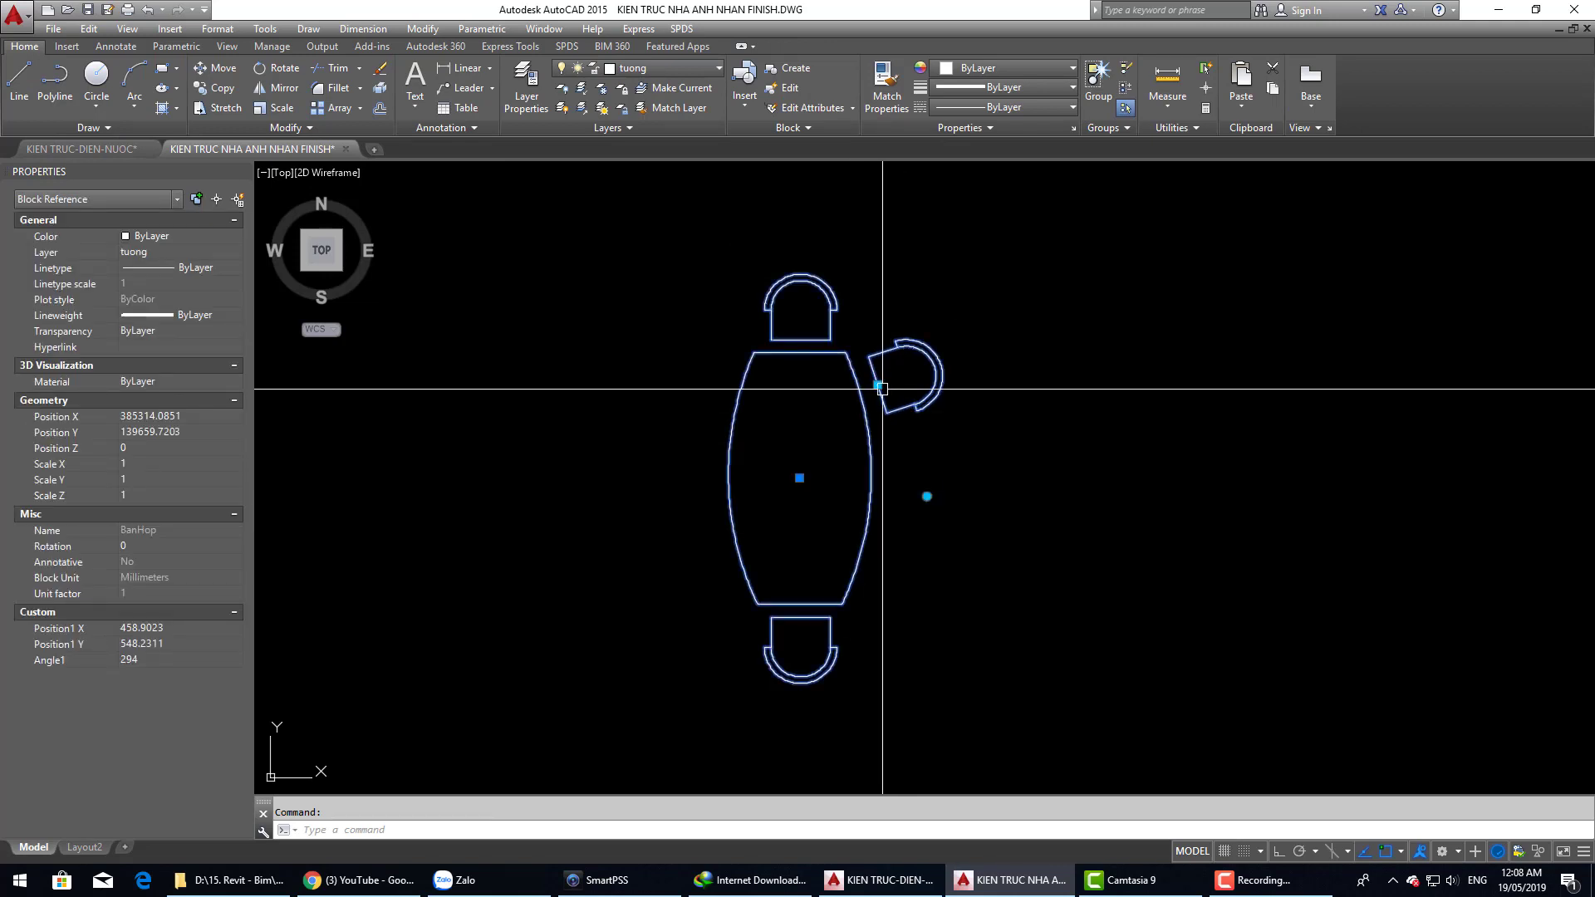
pyautogui.click(879, 385)
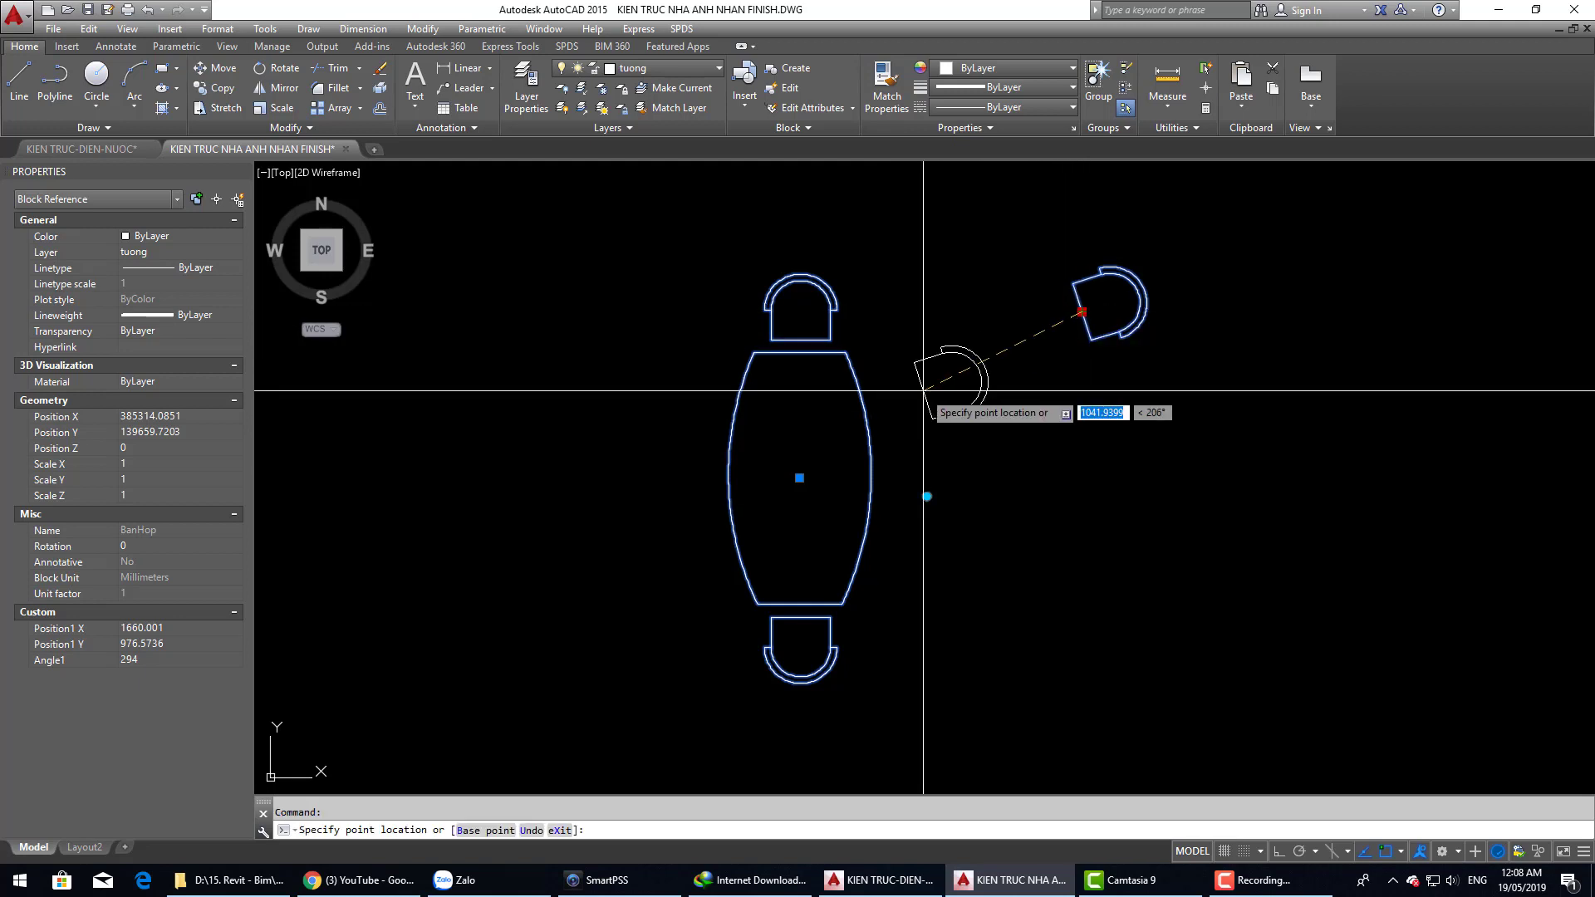
pyautogui.click(891, 370)
pyautogui.press('Escape')
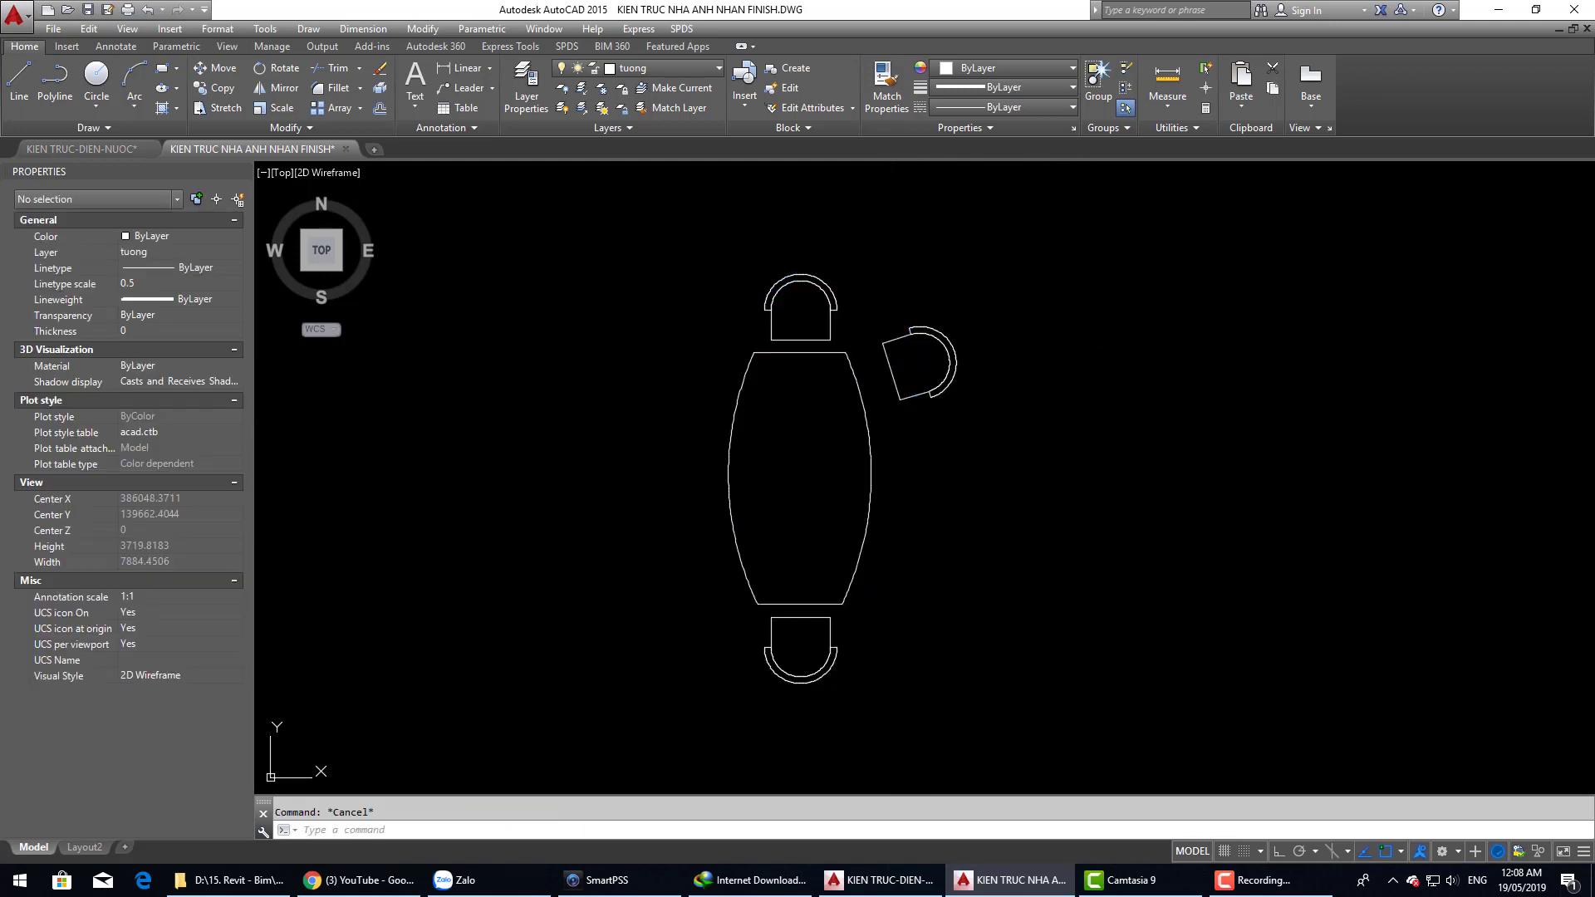
# Step: Turn the right chair using its rotation grip
pyautogui.click(870, 482)
pyautogui.click(933, 467)
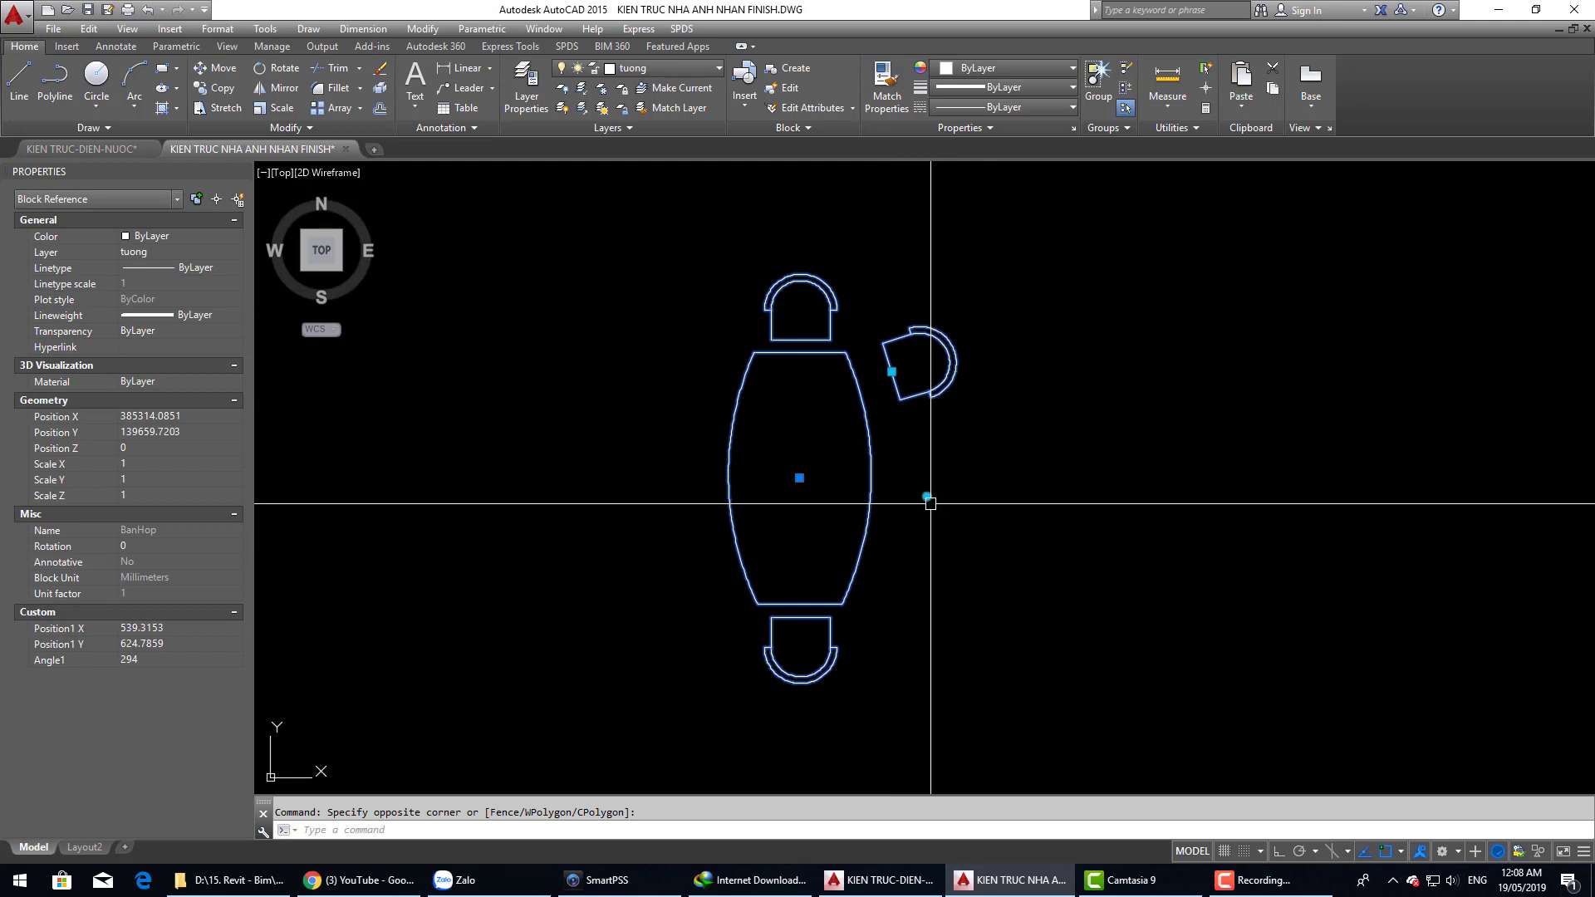
pyautogui.click(821, 558)
pyautogui.click(839, 500)
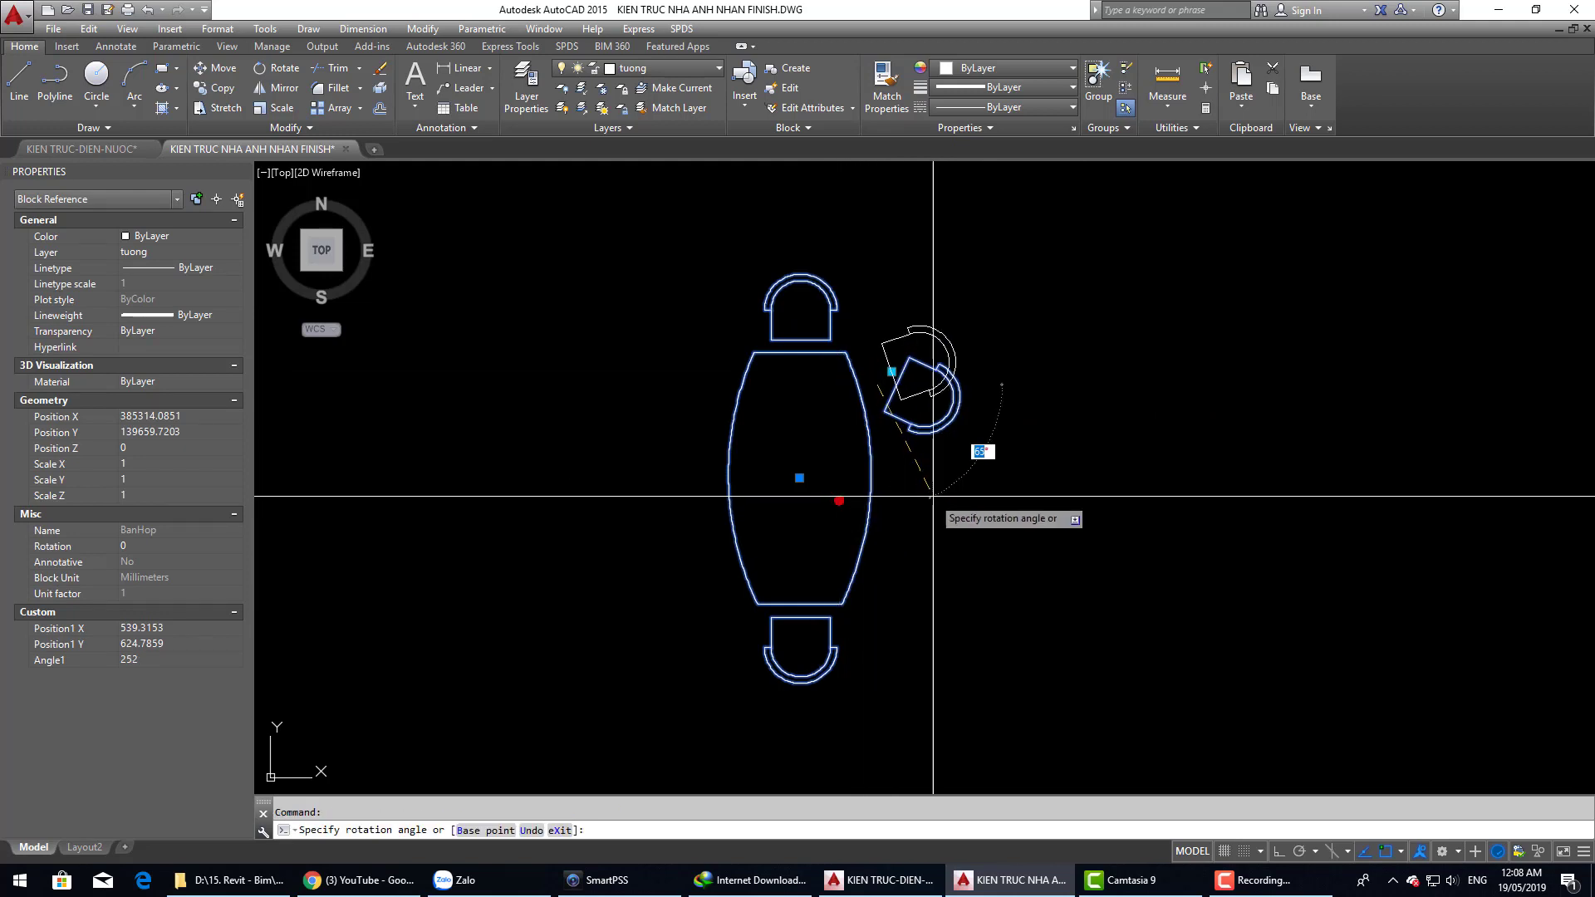
pyautogui.click(926, 525)
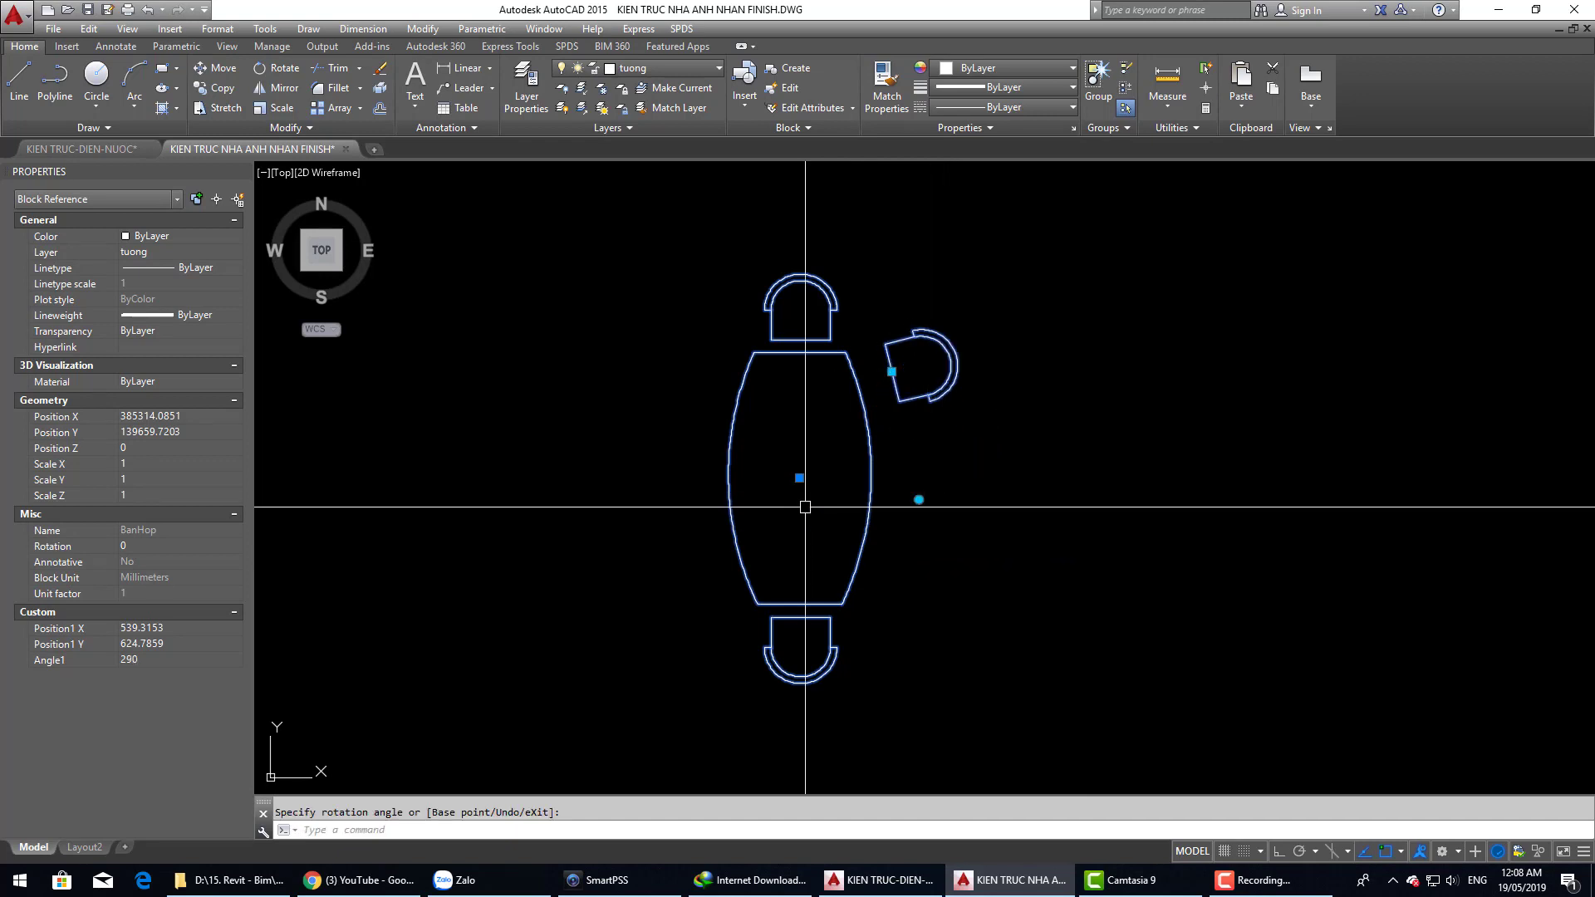
pyautogui.press('Escape')
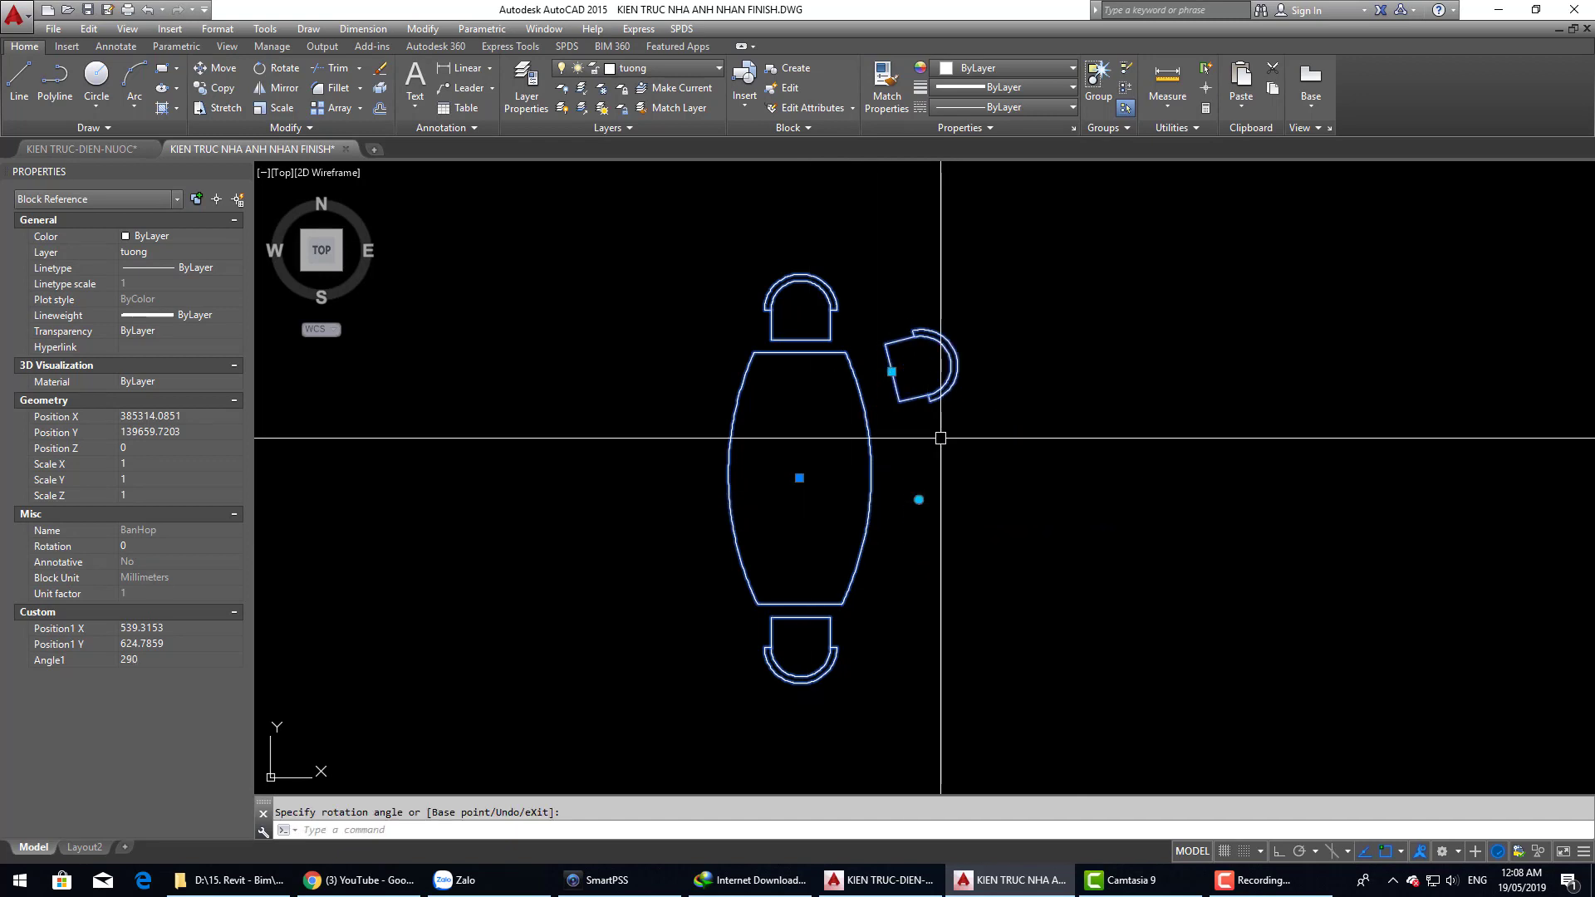
# Step: Reselect the block and rotate the chair to its final angle
pyautogui.click(935, 371)
pyautogui.press('Escape')
pyautogui.click(951, 395)
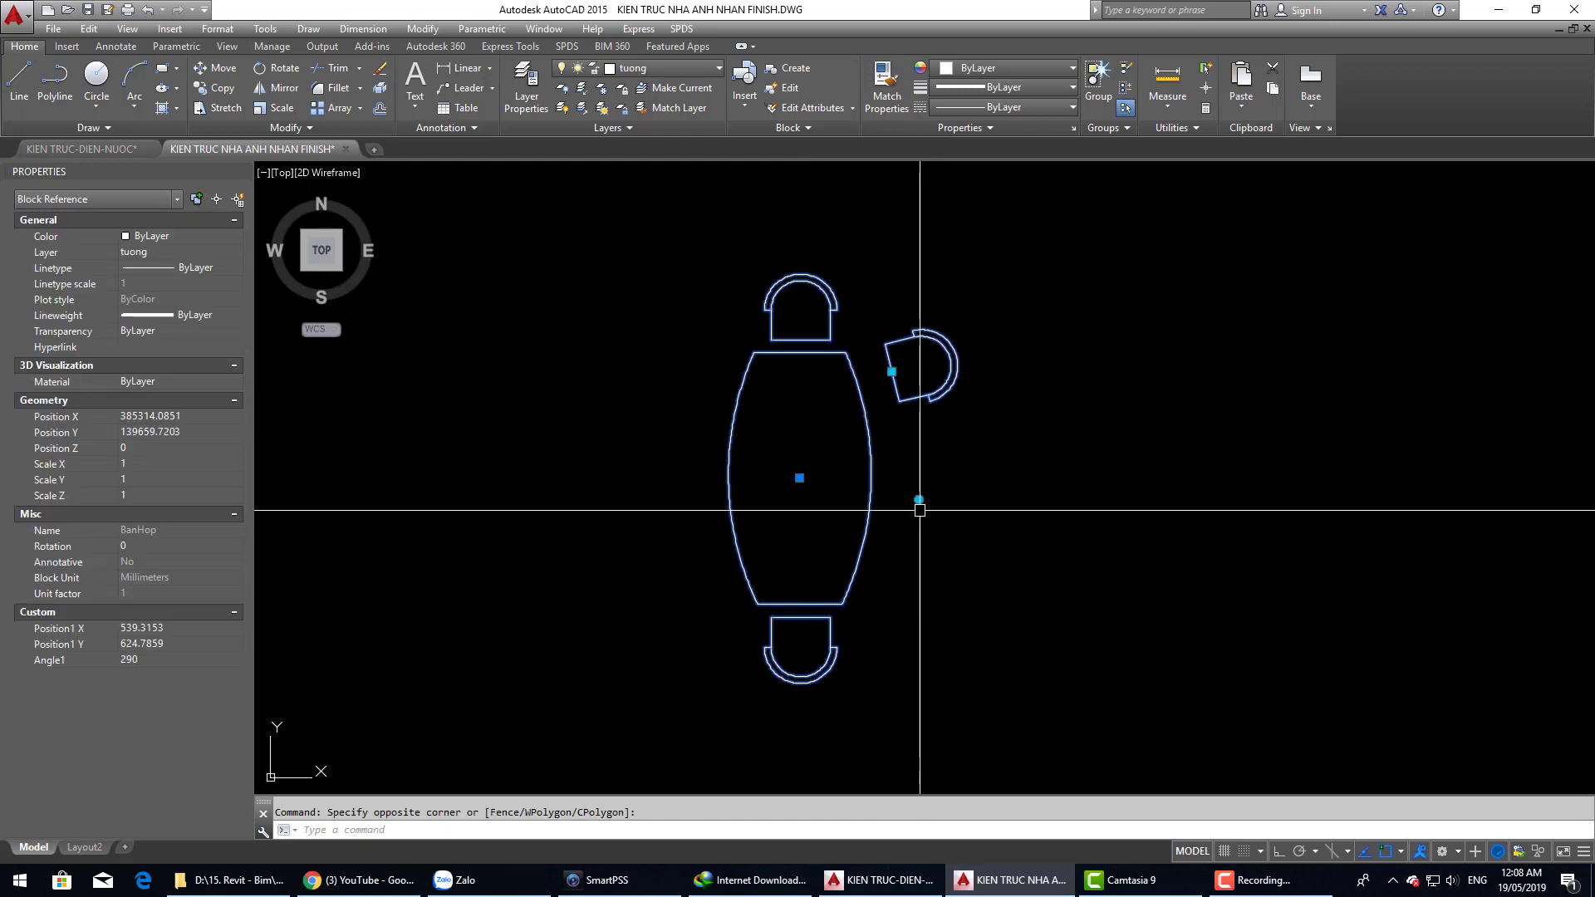
pyautogui.click(822, 549)
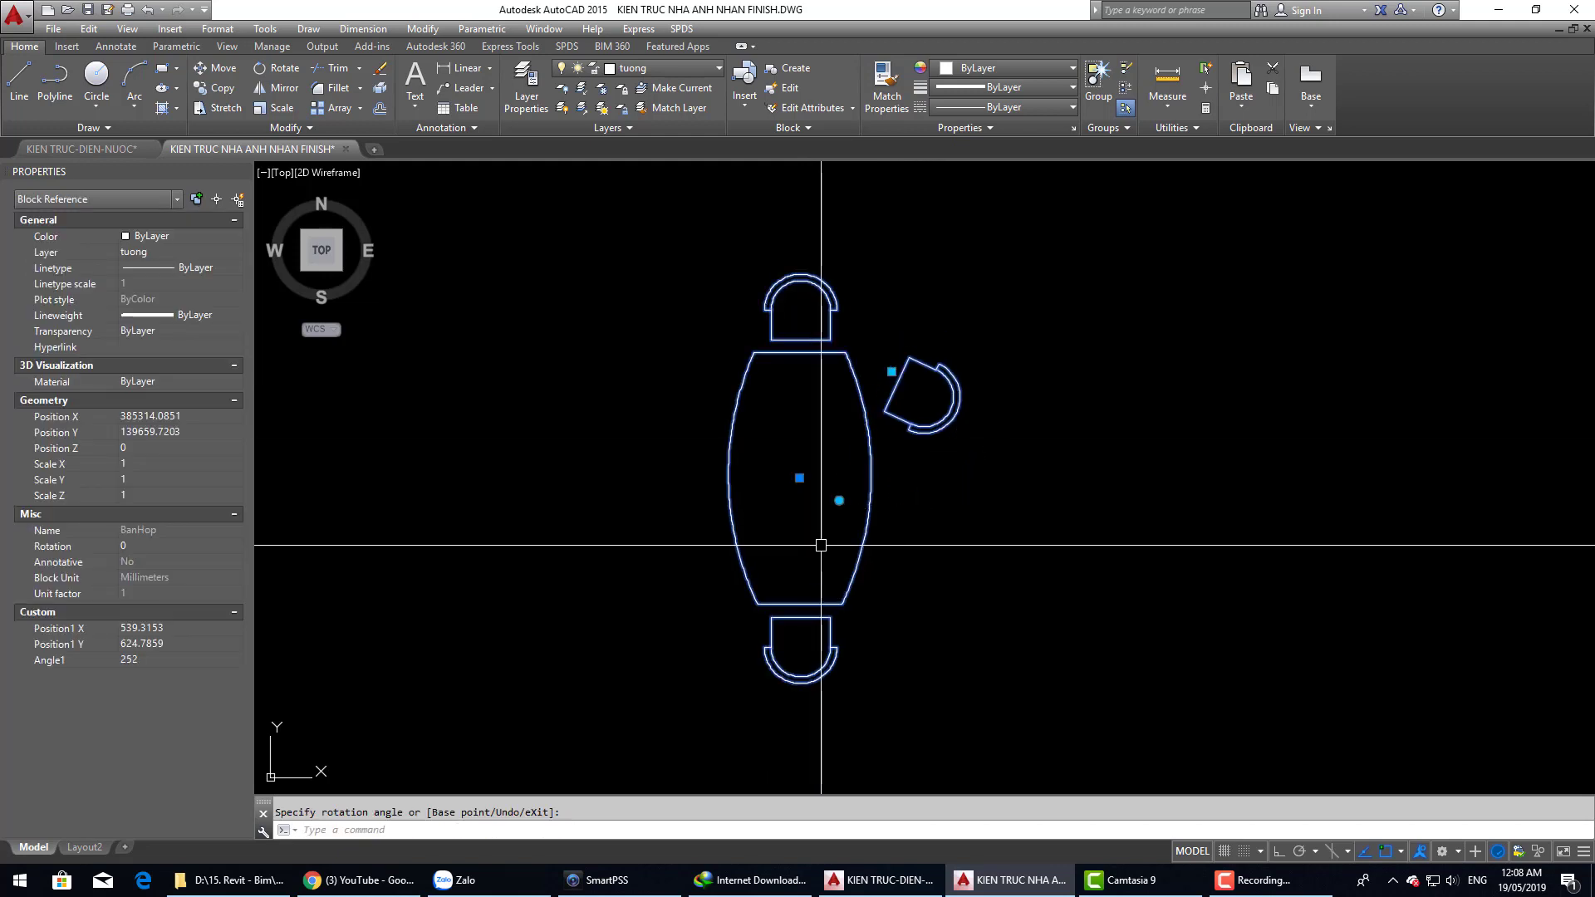
pyautogui.click(839, 496)
pyautogui.click(891, 371)
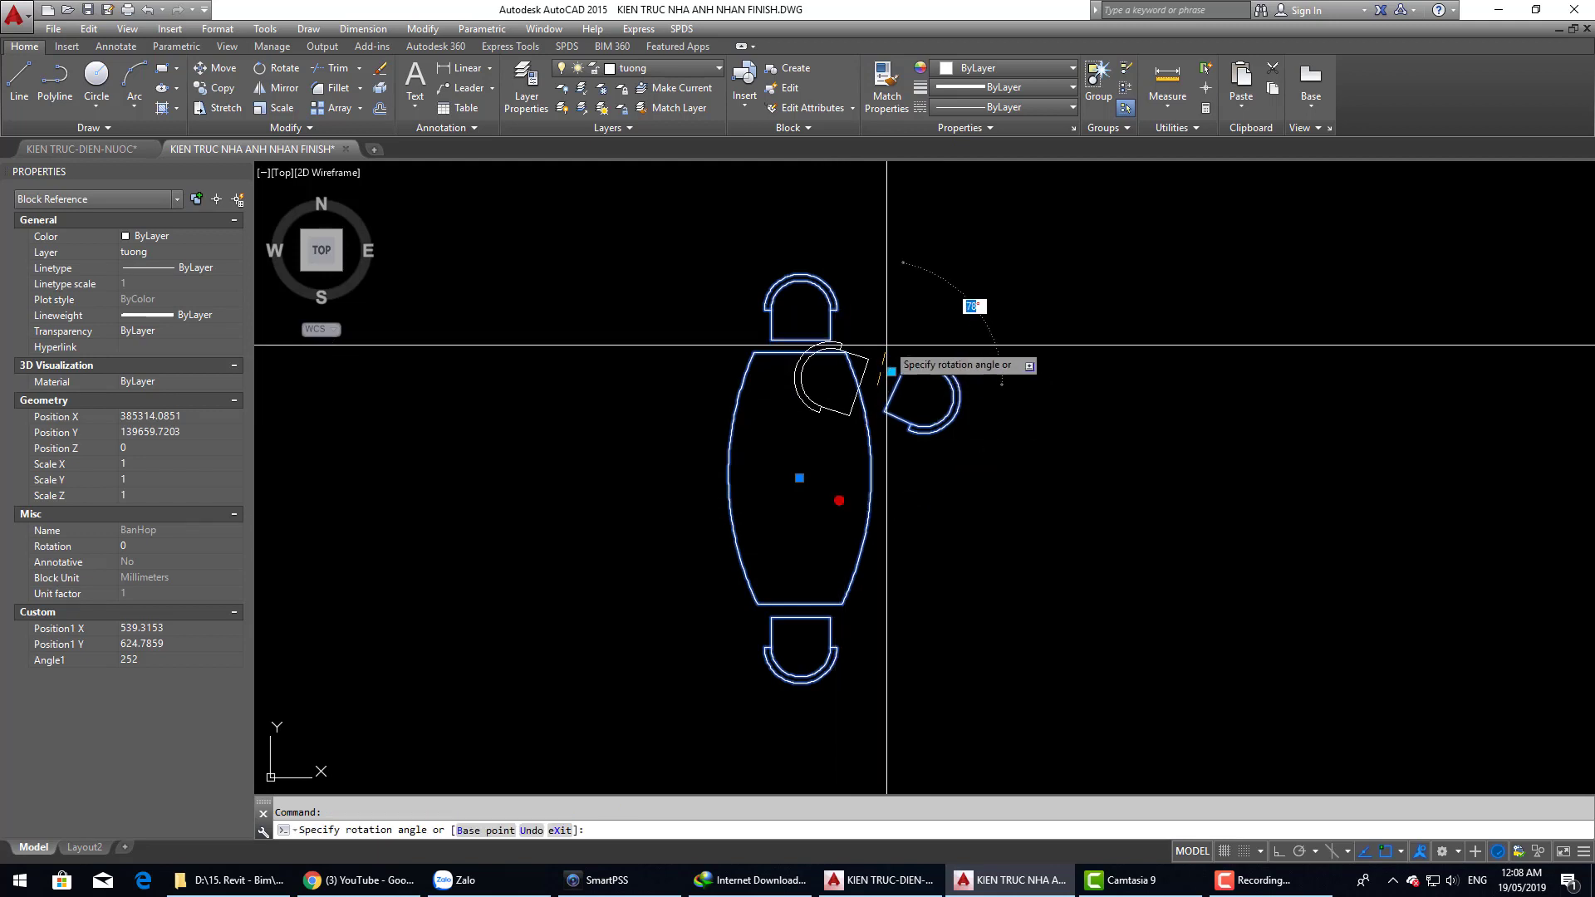
pyautogui.click(907, 442)
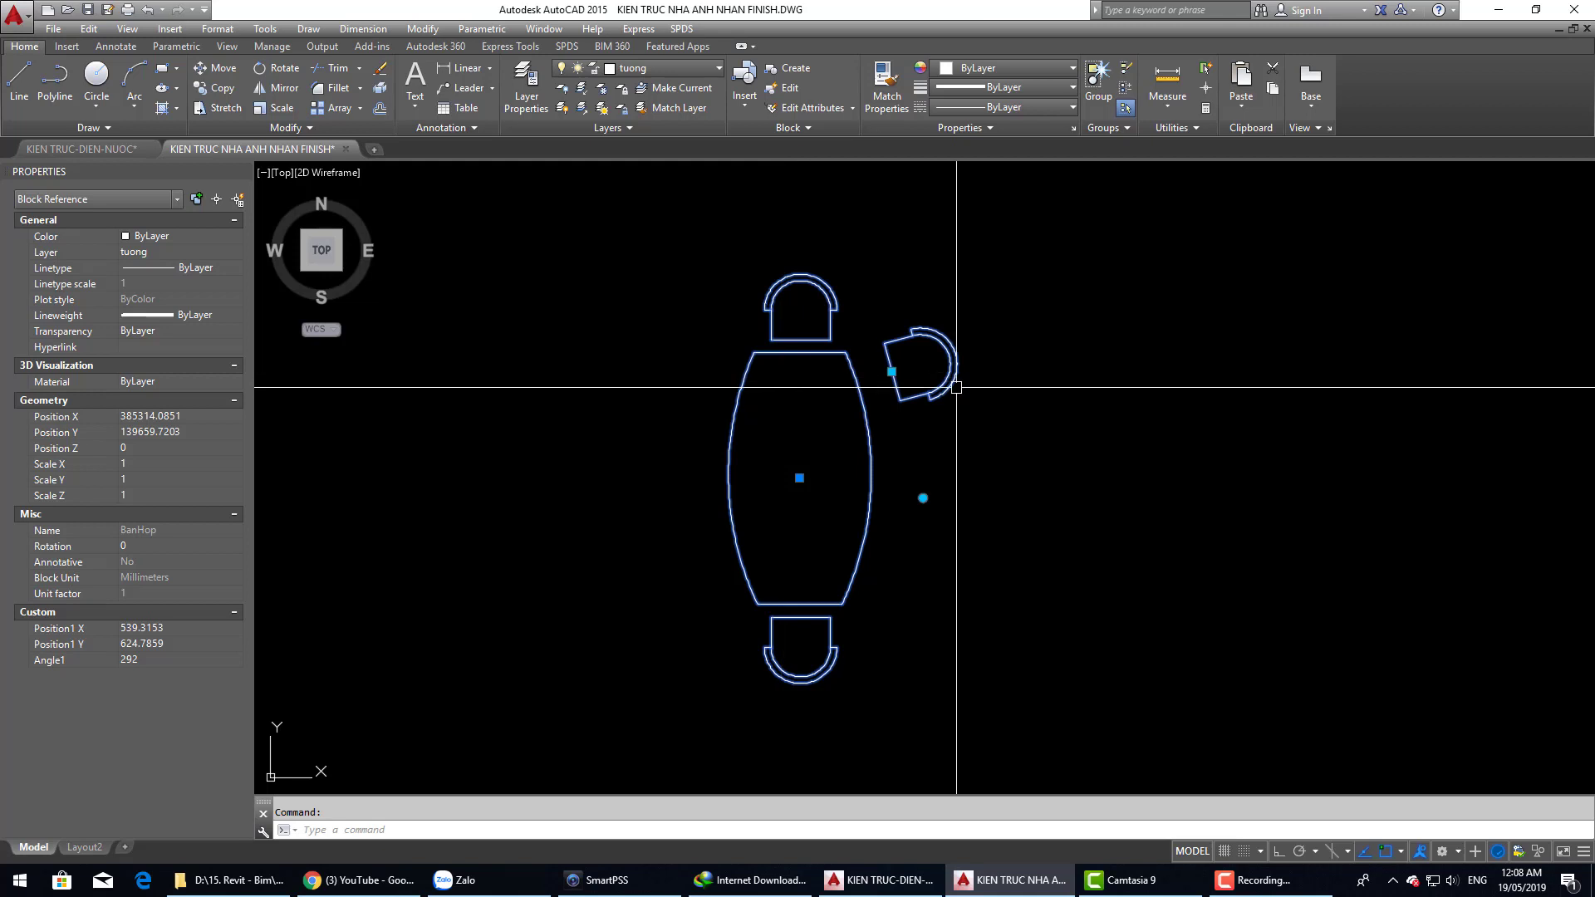
pyautogui.moveTo(955, 387)
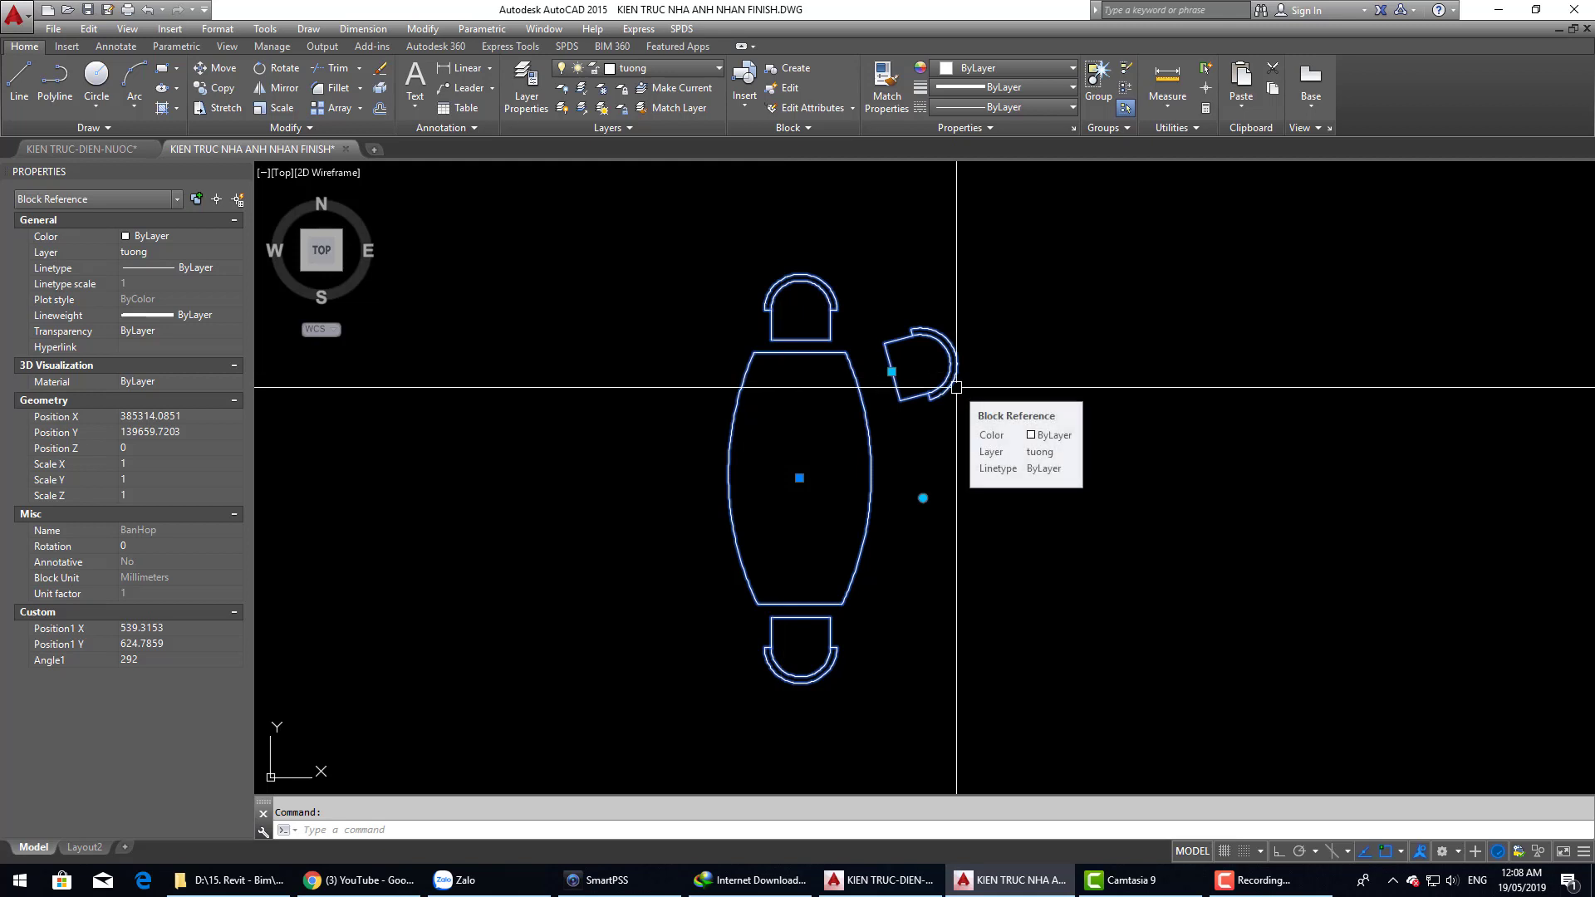
pyautogui.scroll(4, 945, 385)
pyautogui.scroll(-1, 920, 403)
# Step: Select BanHop, test its base-point grip, then bring up its right-click menu
pyautogui.scroll(-1, 884, 449)
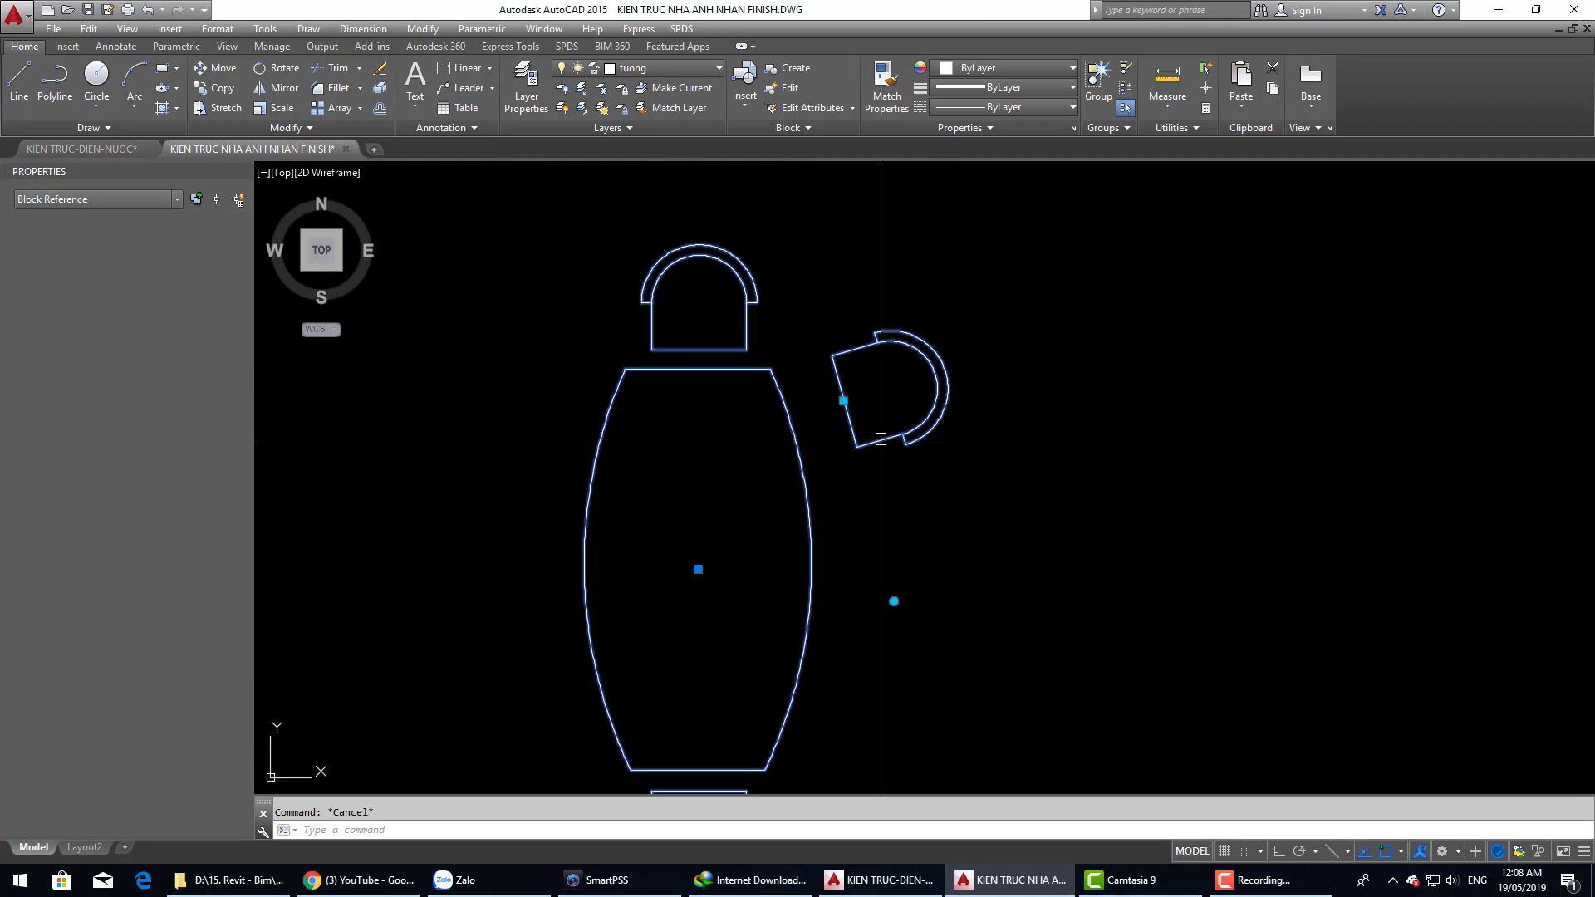
pyautogui.click(868, 447)
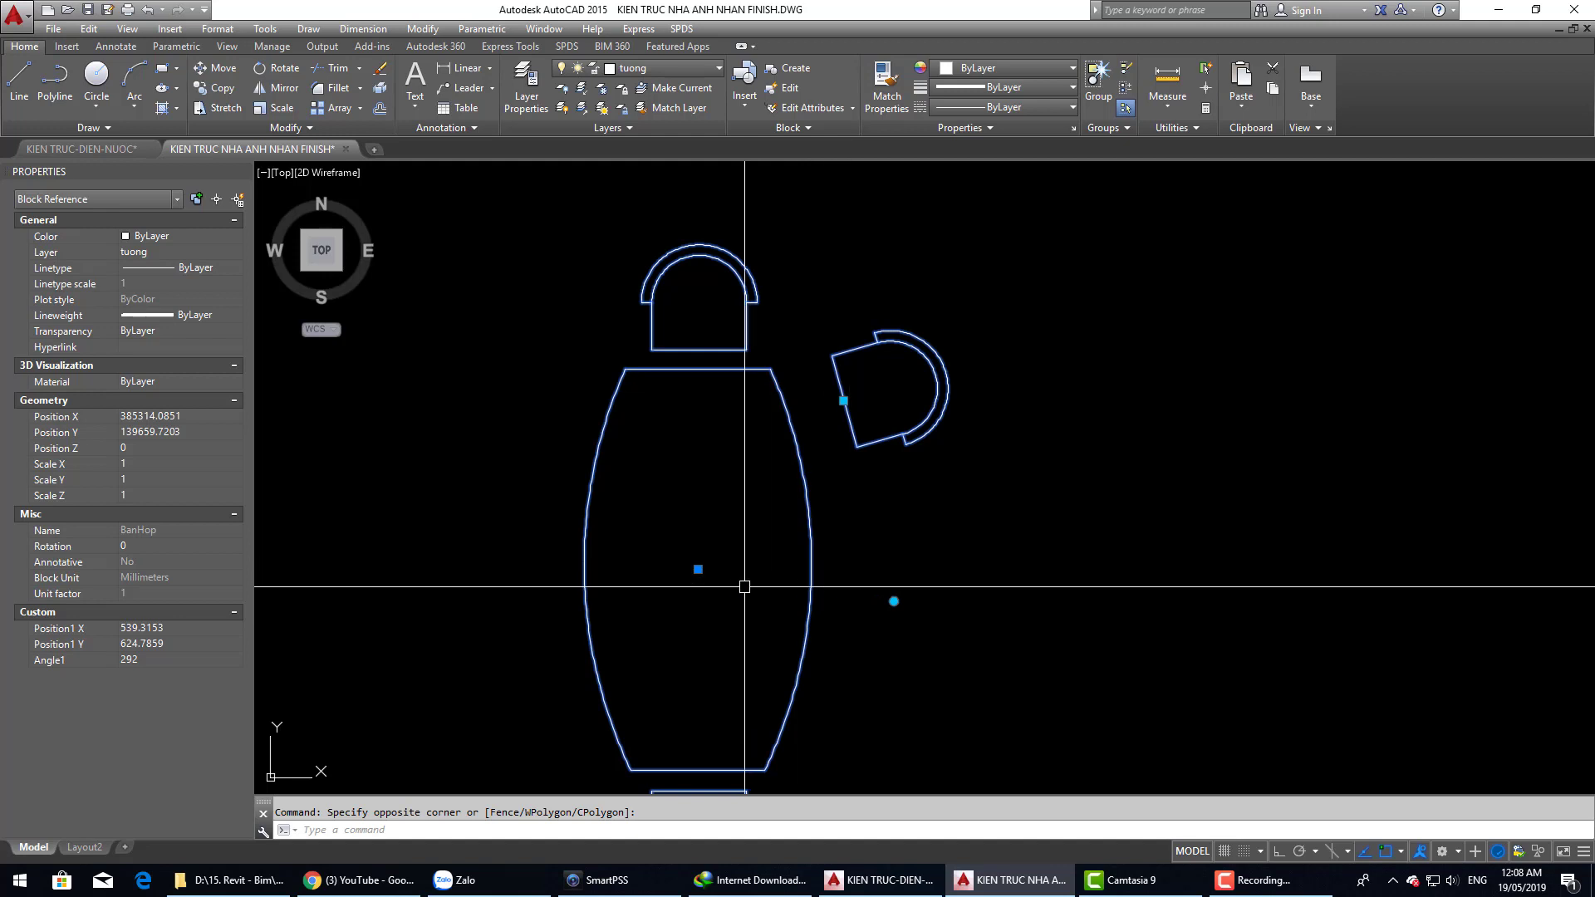
pyautogui.click(698, 569)
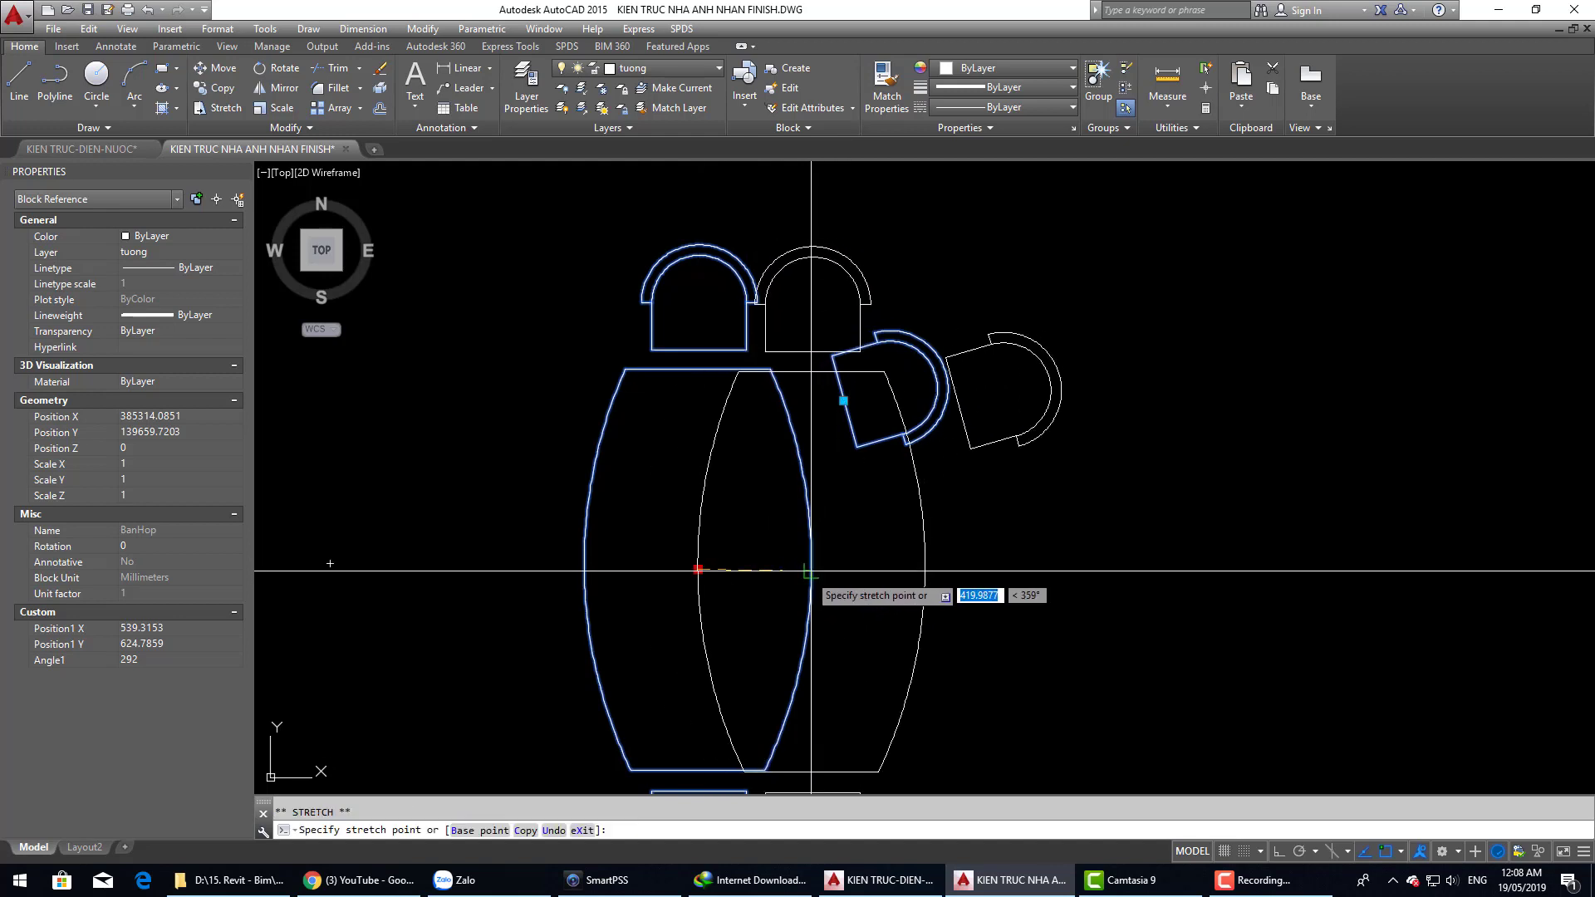
pyautogui.press('Escape')
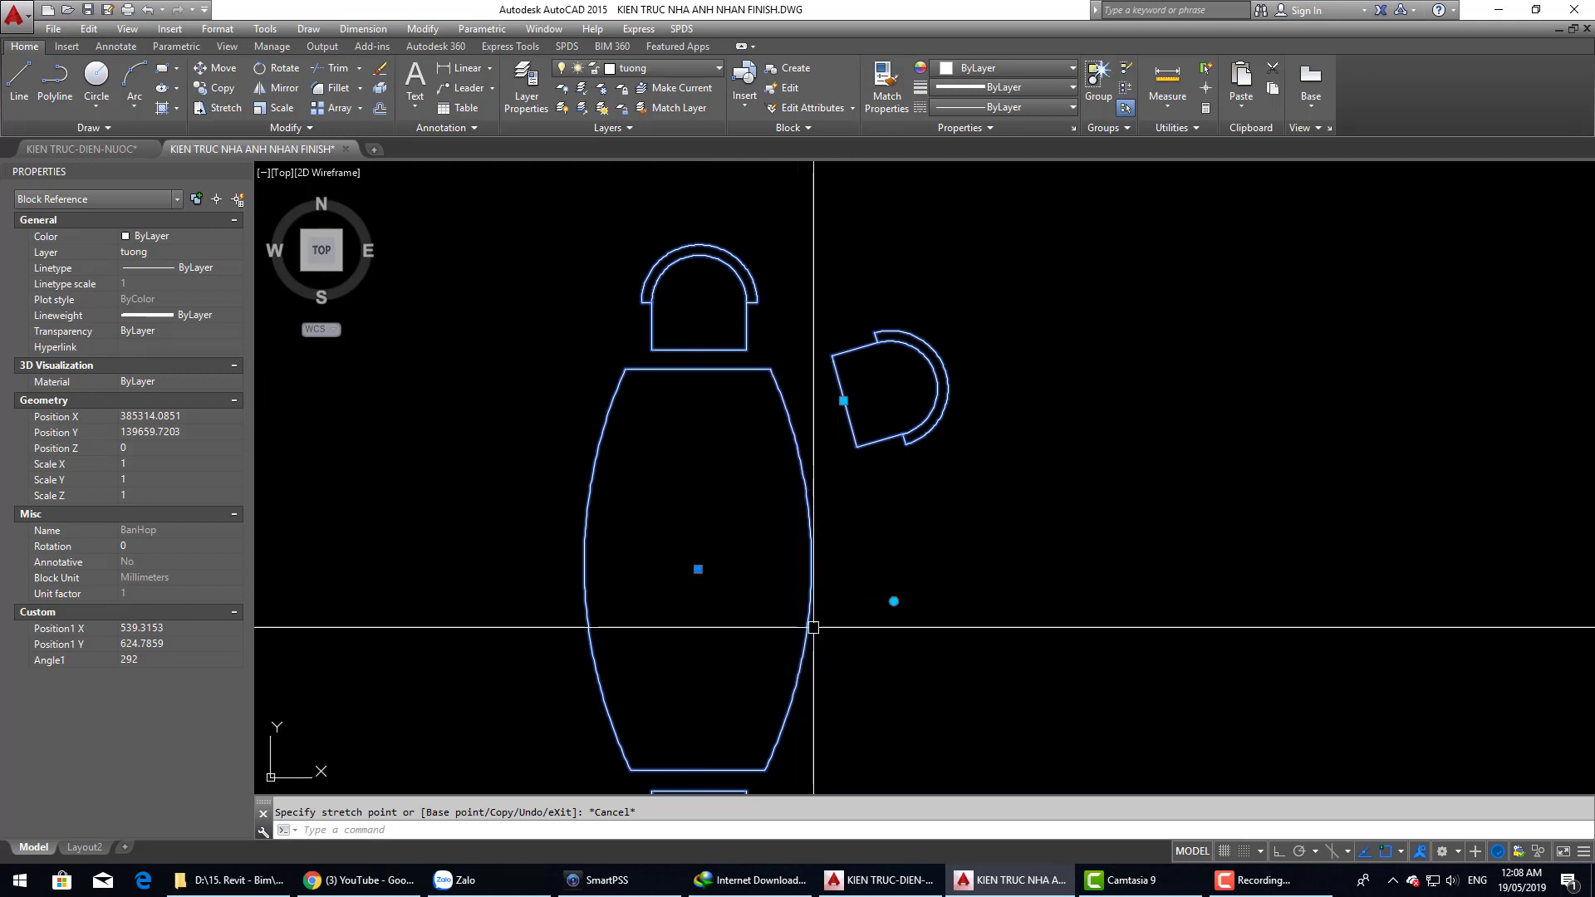
pyautogui.moveTo(747, 540); pyautogui.dragTo(792, 513, button='middle')
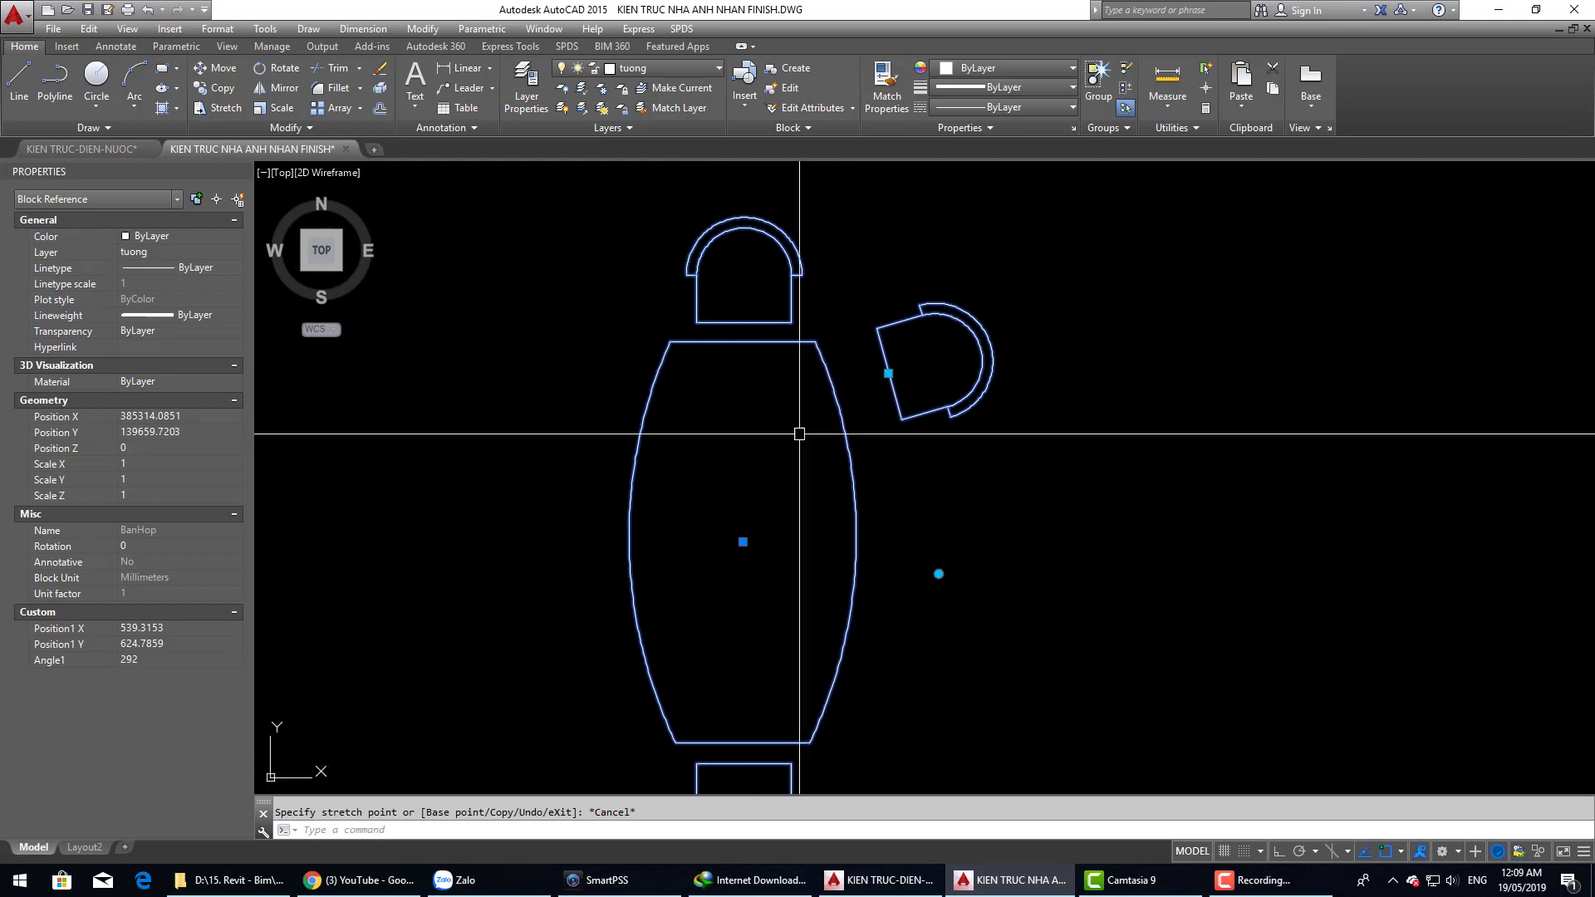
pyautogui.rightClick(779, 346)
# Step: Reopen the Block Editor and delete the old Angle1 parameter and its rotate action
pyautogui.click(832, 416)
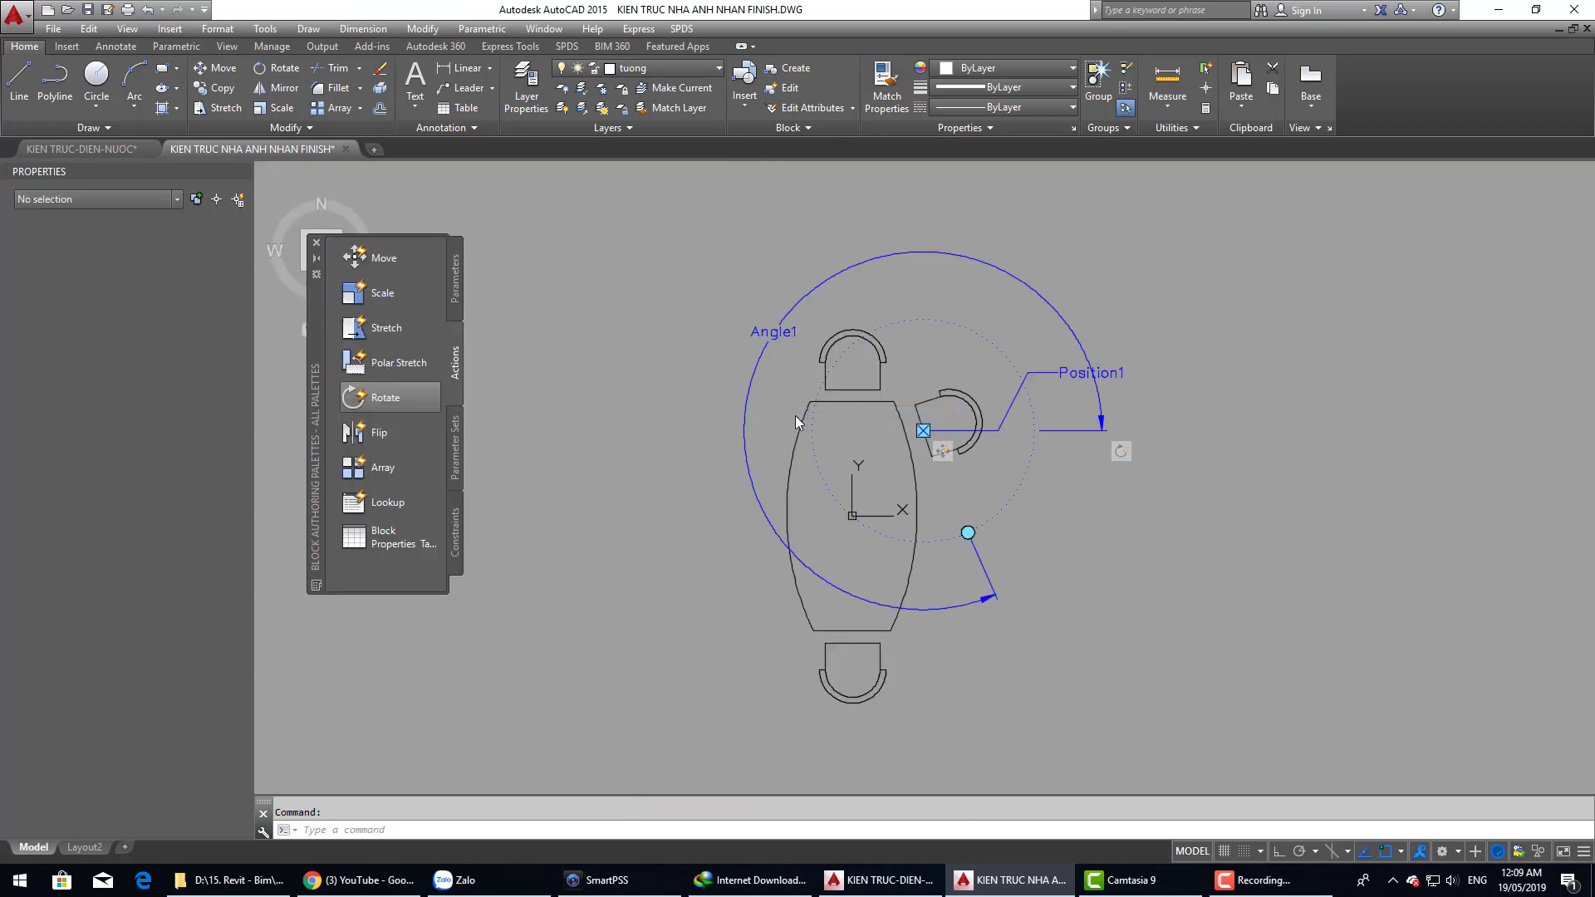
pyautogui.scroll(-2, 759, 467)
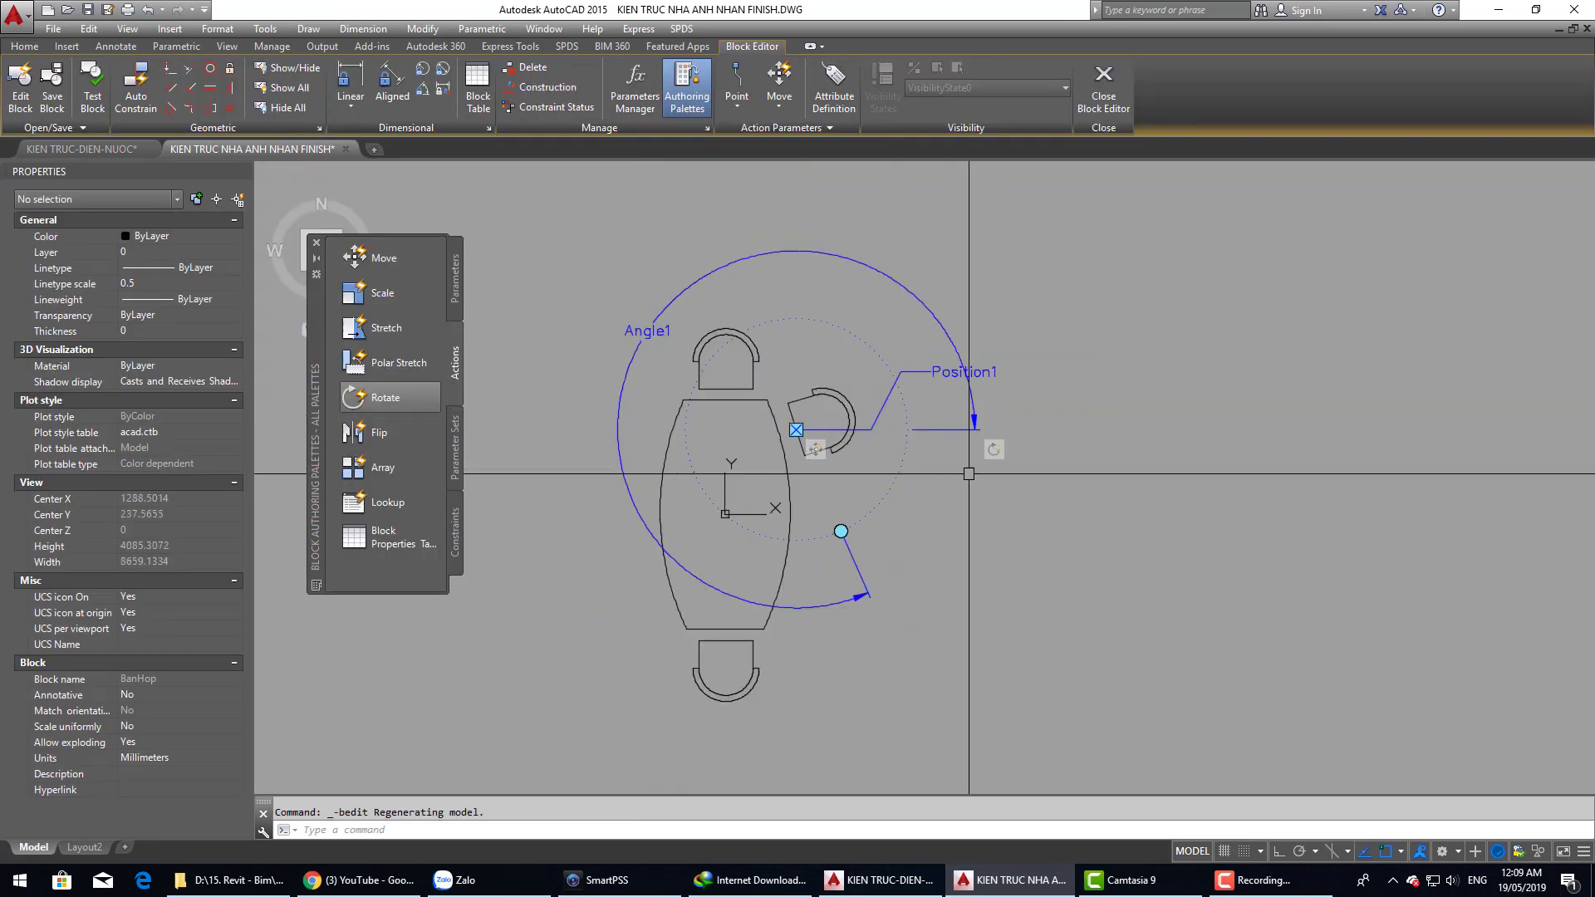
pyautogui.click(968, 445)
pyautogui.click(920, 388)
pyautogui.press('Delete')
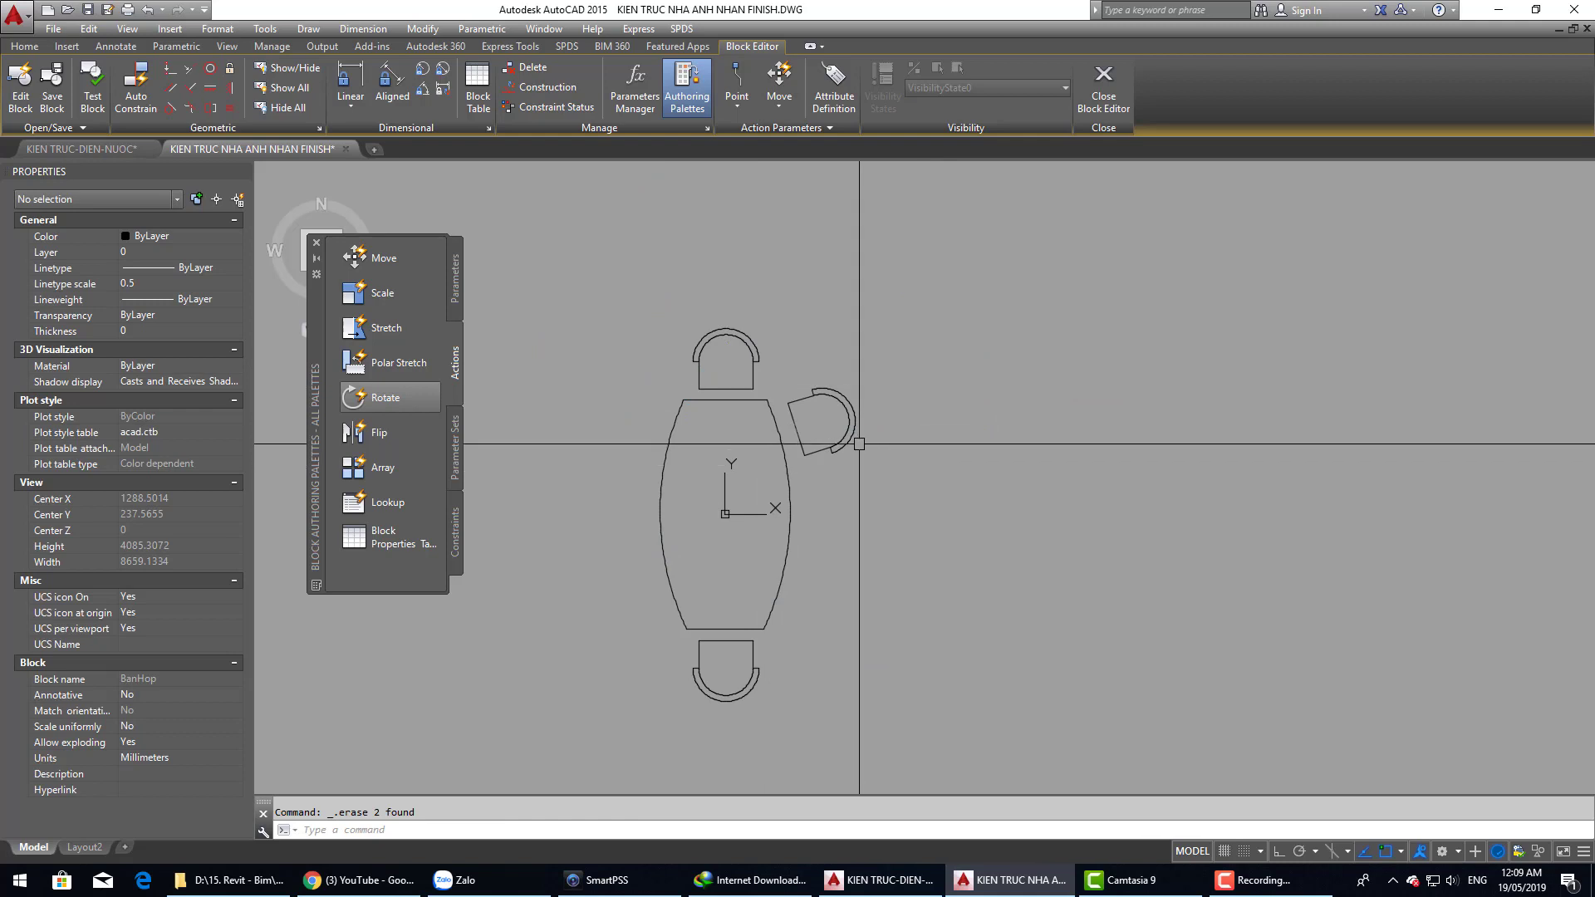
pyautogui.scroll(2, 735, 490)
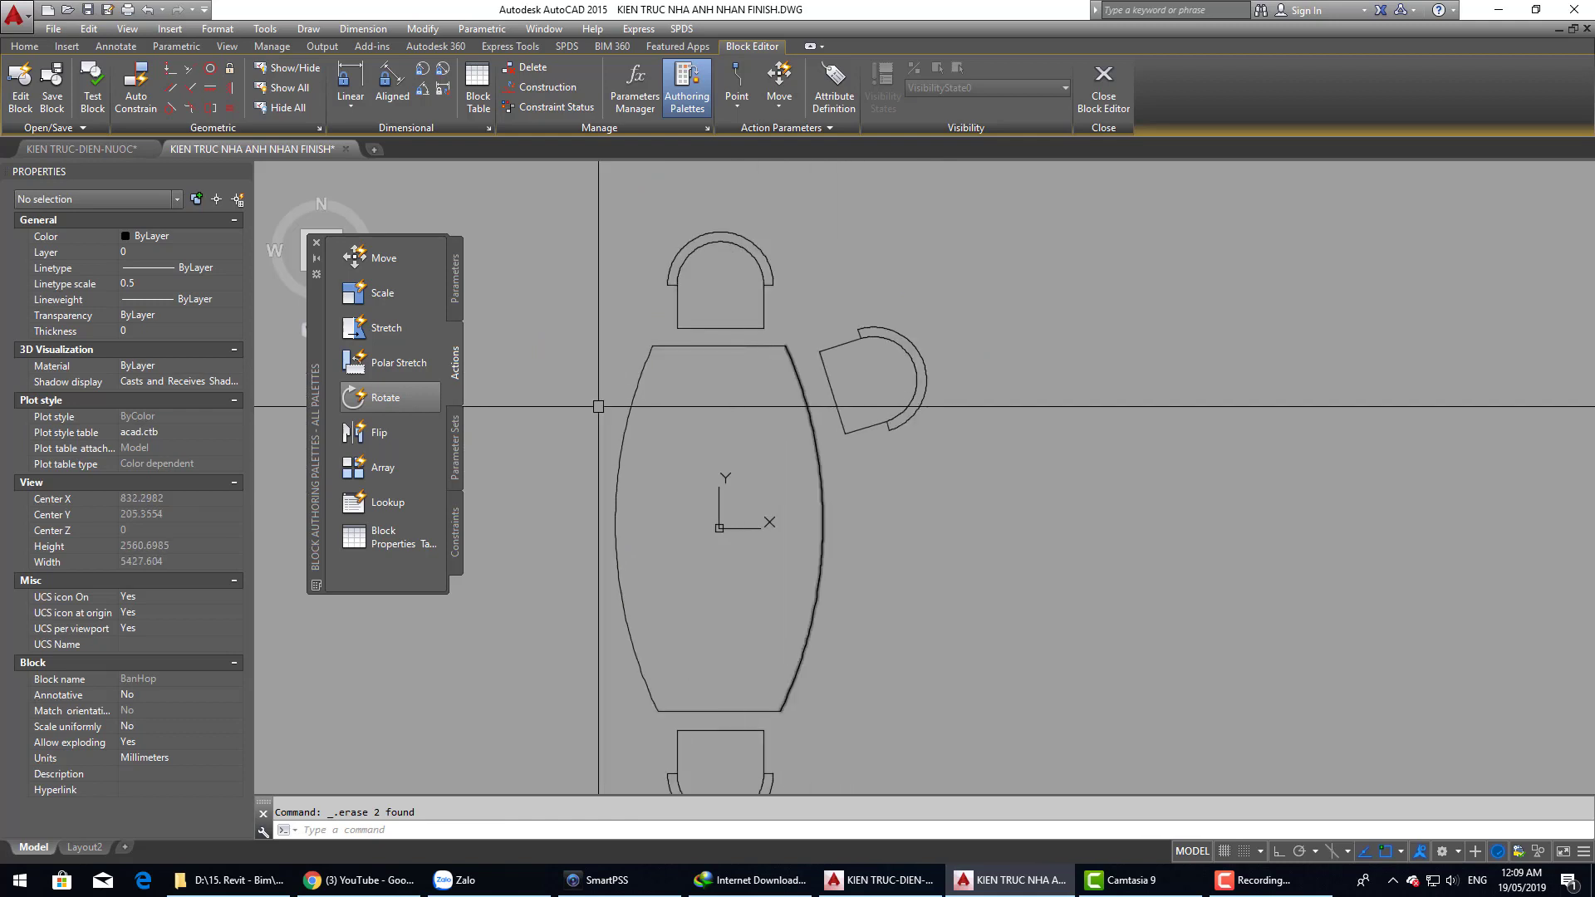
pyautogui.moveTo(829, 419); pyautogui.dragTo(839, 384, button='middle')
# Step: Copy the right-side chair once, placing it directly below
pyautogui.click(976, 431)
pyautogui.click(842, 257)
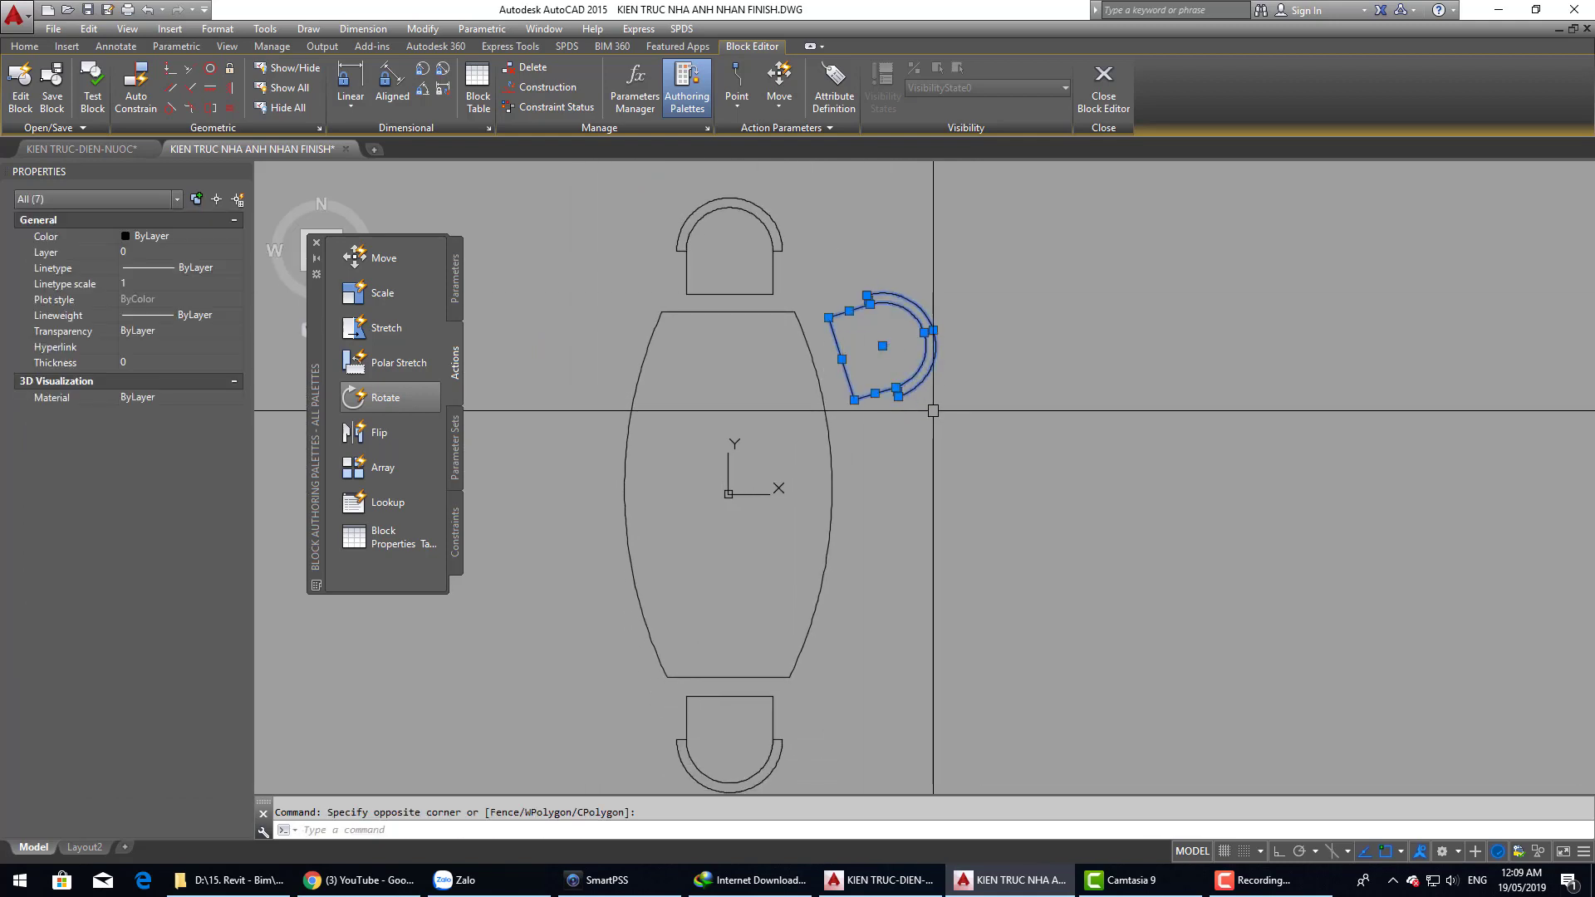
pyautogui.write('co')
pyautogui.press('Return')
pyautogui.click(893, 449)
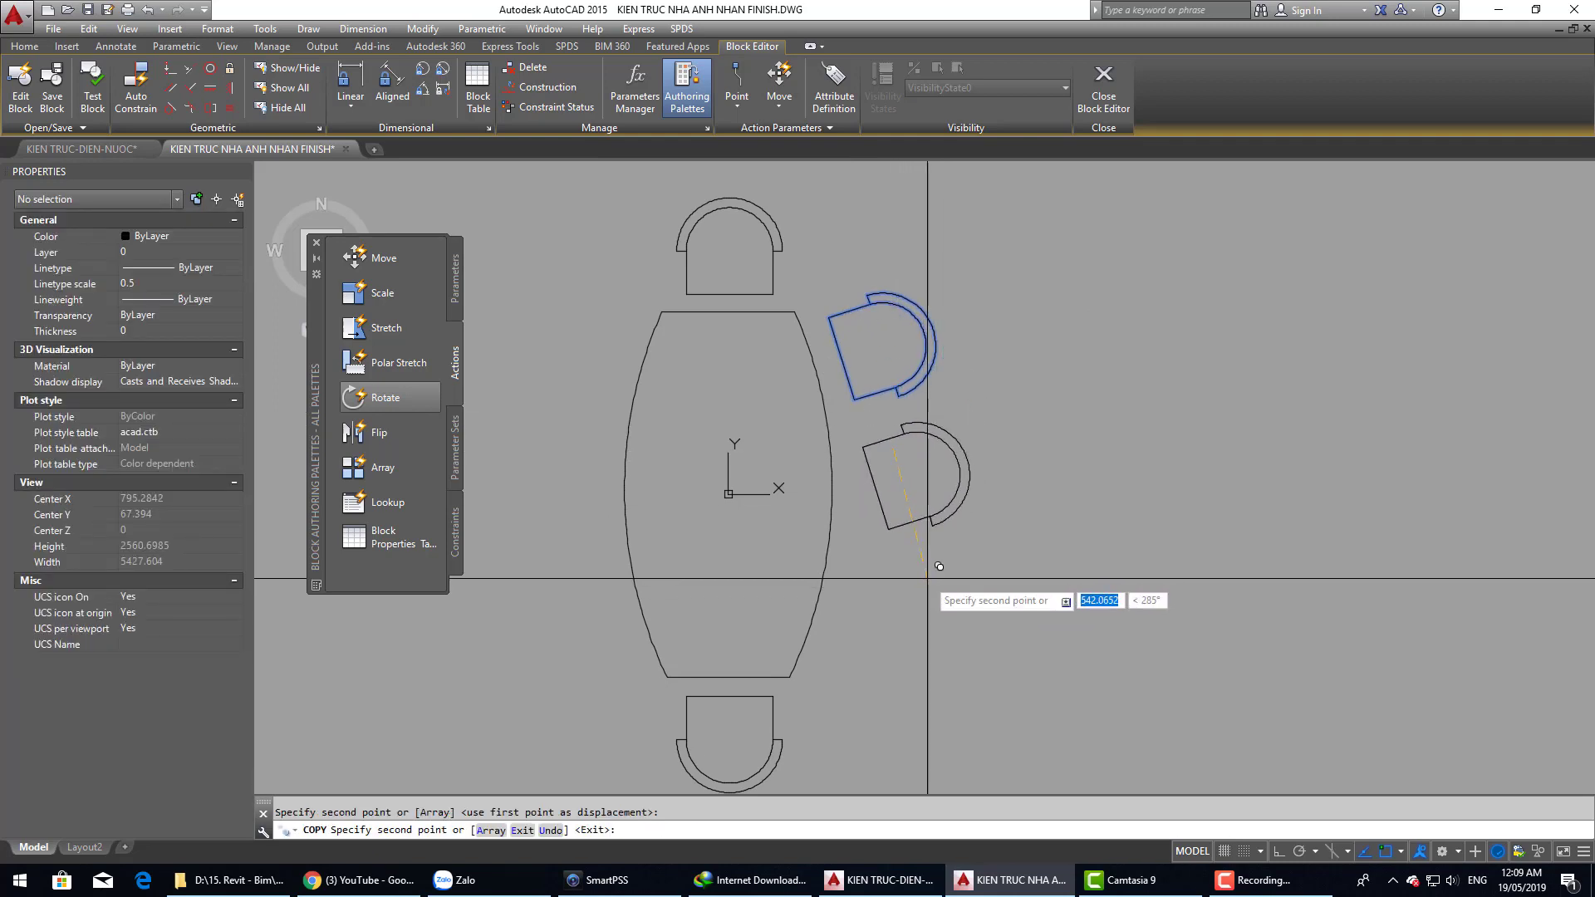
pyautogui.click(927, 578)
pyautogui.press('Escape')
pyautogui.click(961, 581)
# Step: Copy that chair again further down, making three chairs on the right side
pyautogui.click(883, 449)
pyautogui.press('Escape')
pyautogui.click(991, 567)
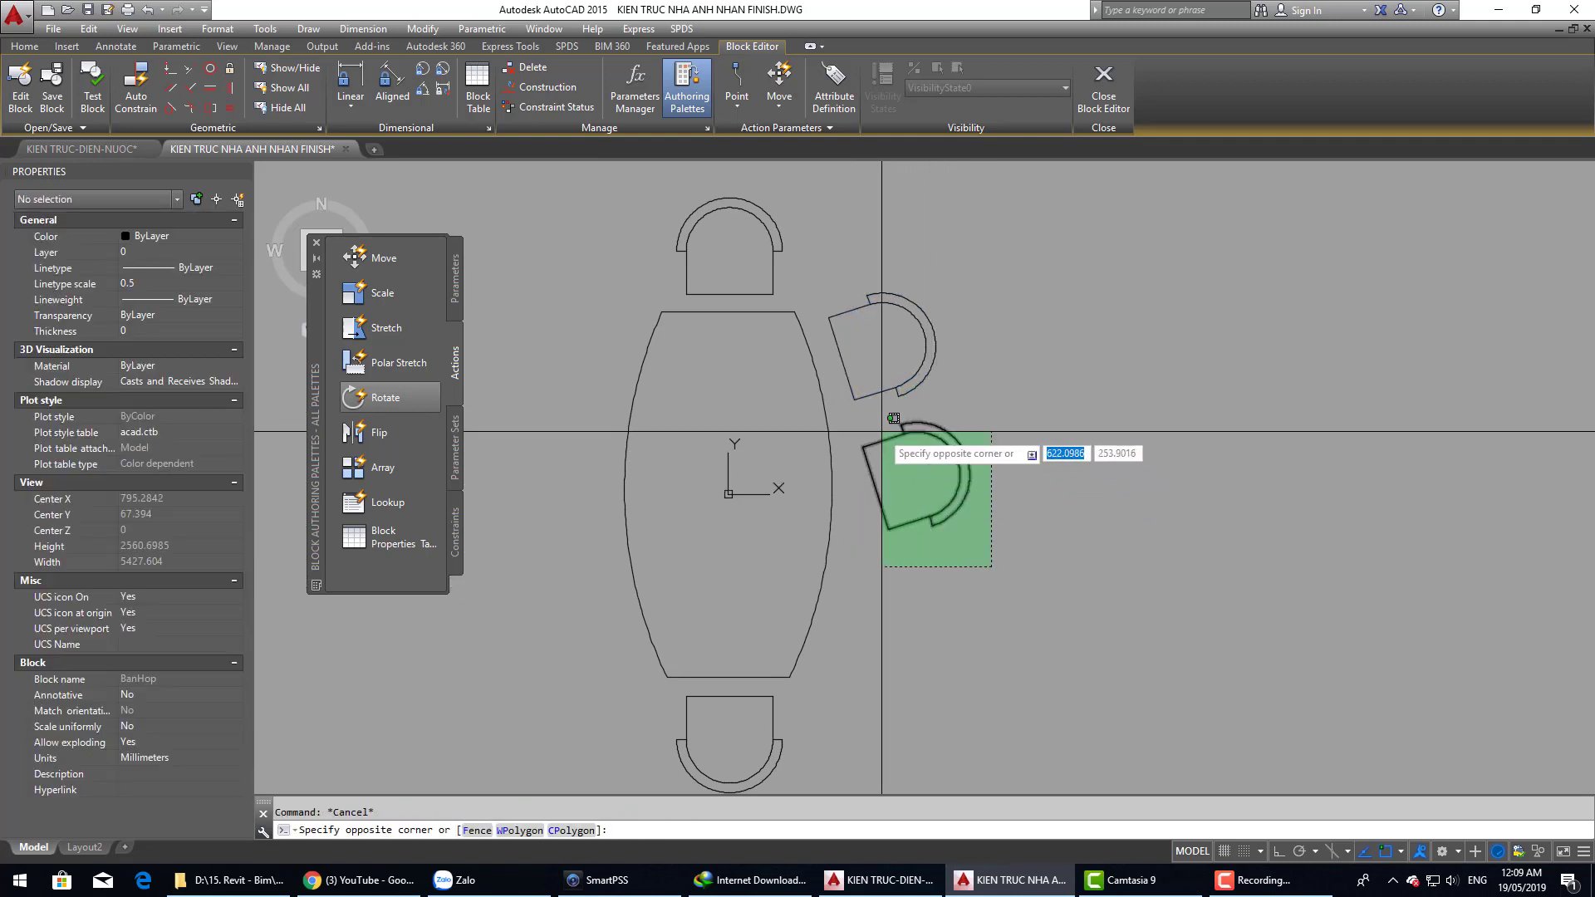
pyautogui.click(882, 431)
pyautogui.write('co')
pyautogui.press('Return')
pyautogui.click(917, 475)
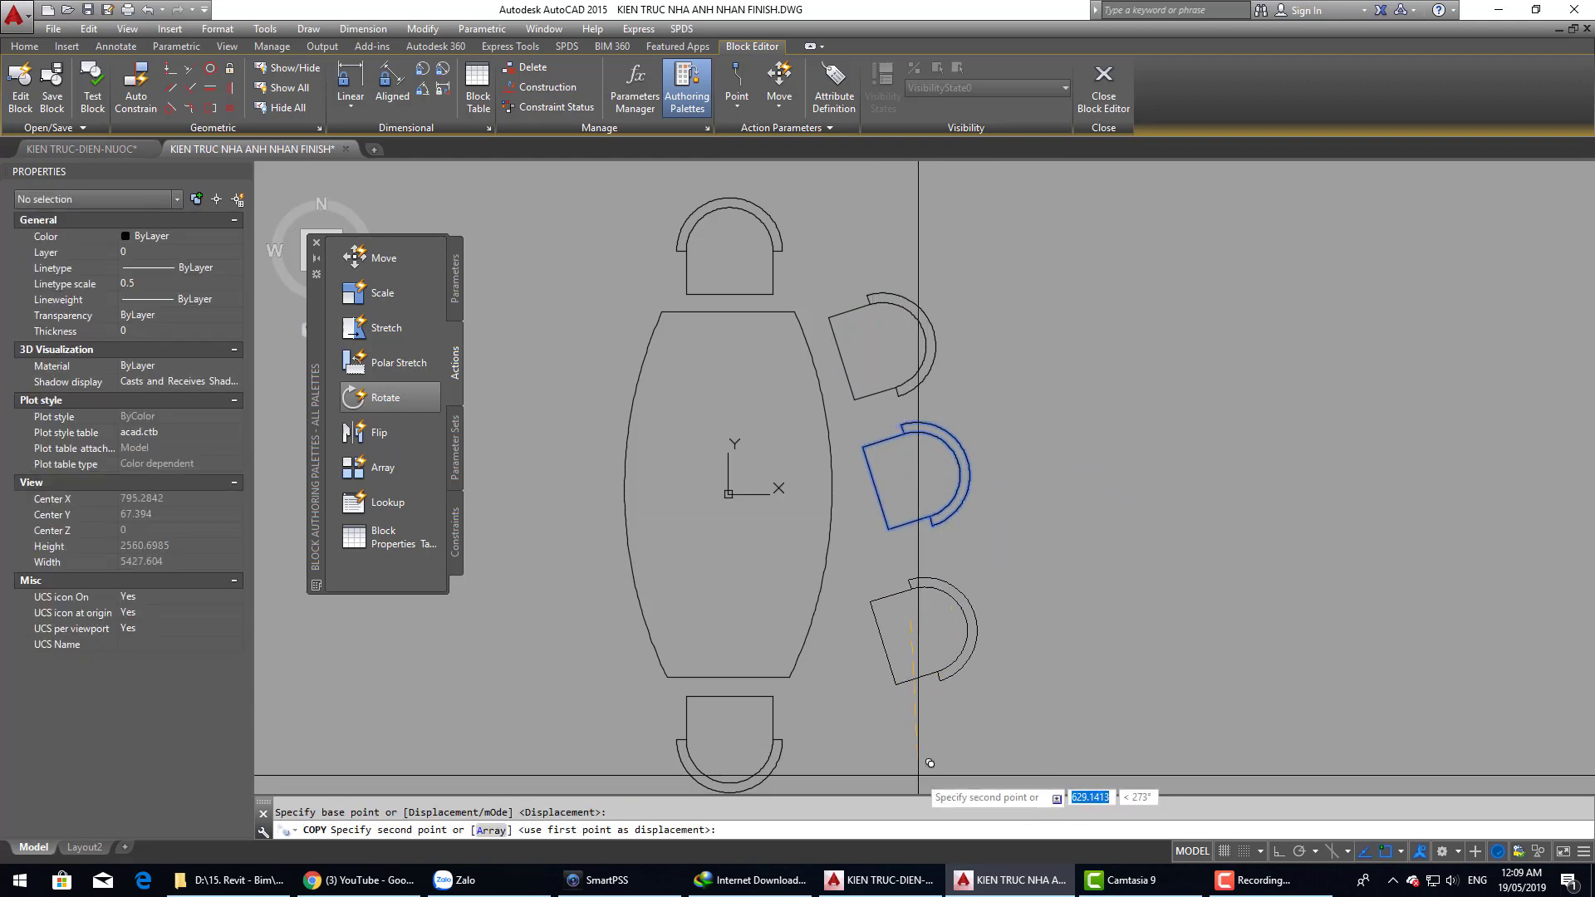
pyautogui.click(923, 611)
pyautogui.press('Escape')
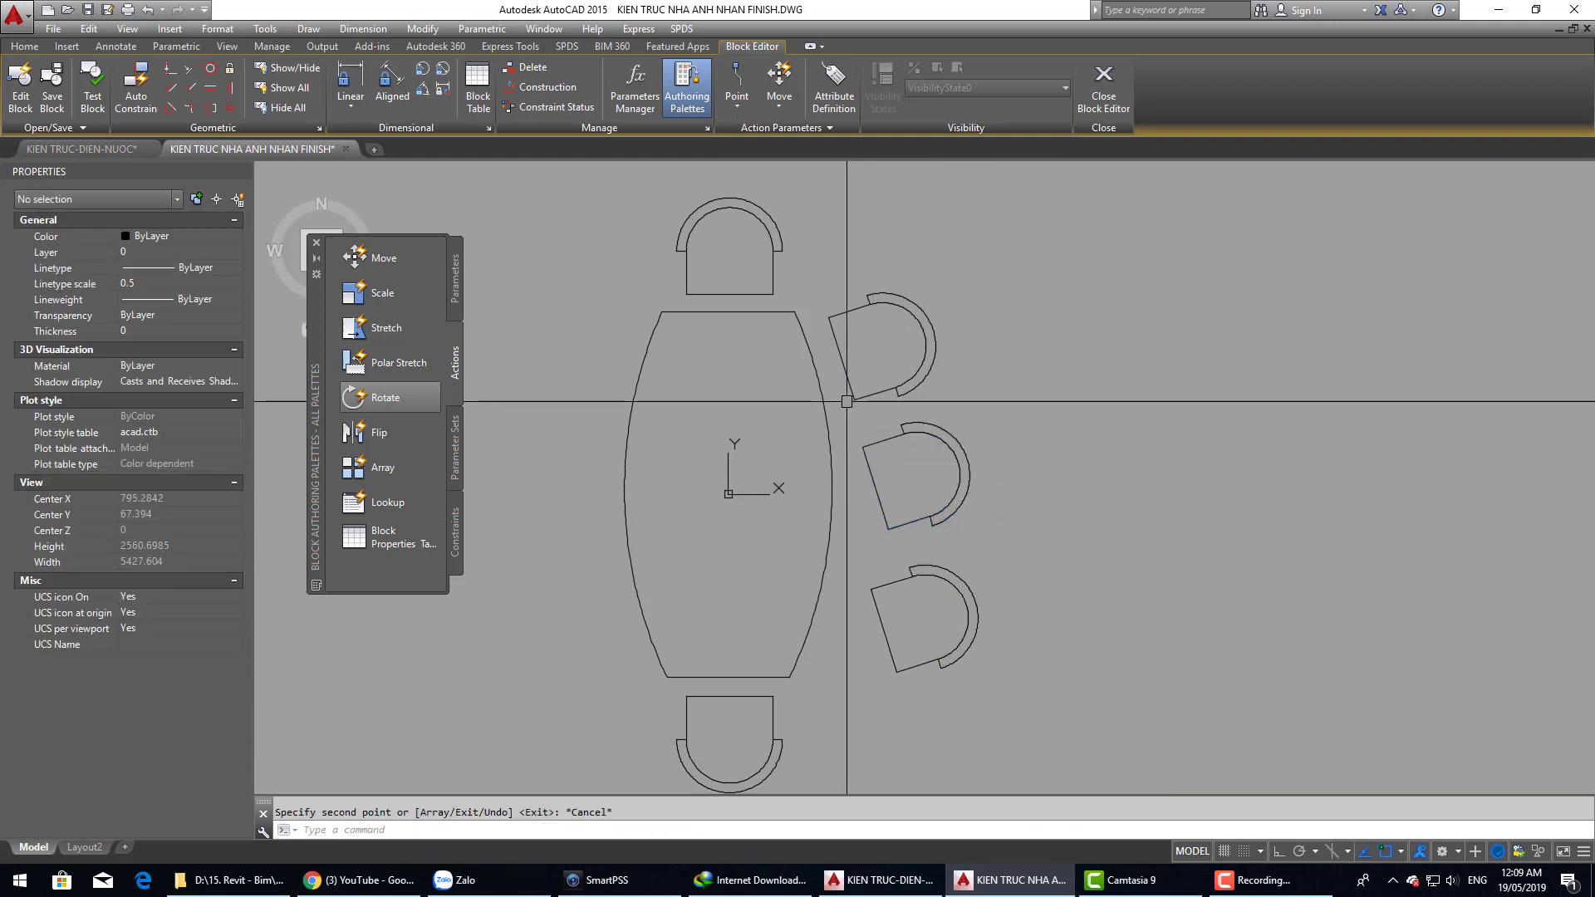
pyautogui.click(456, 283)
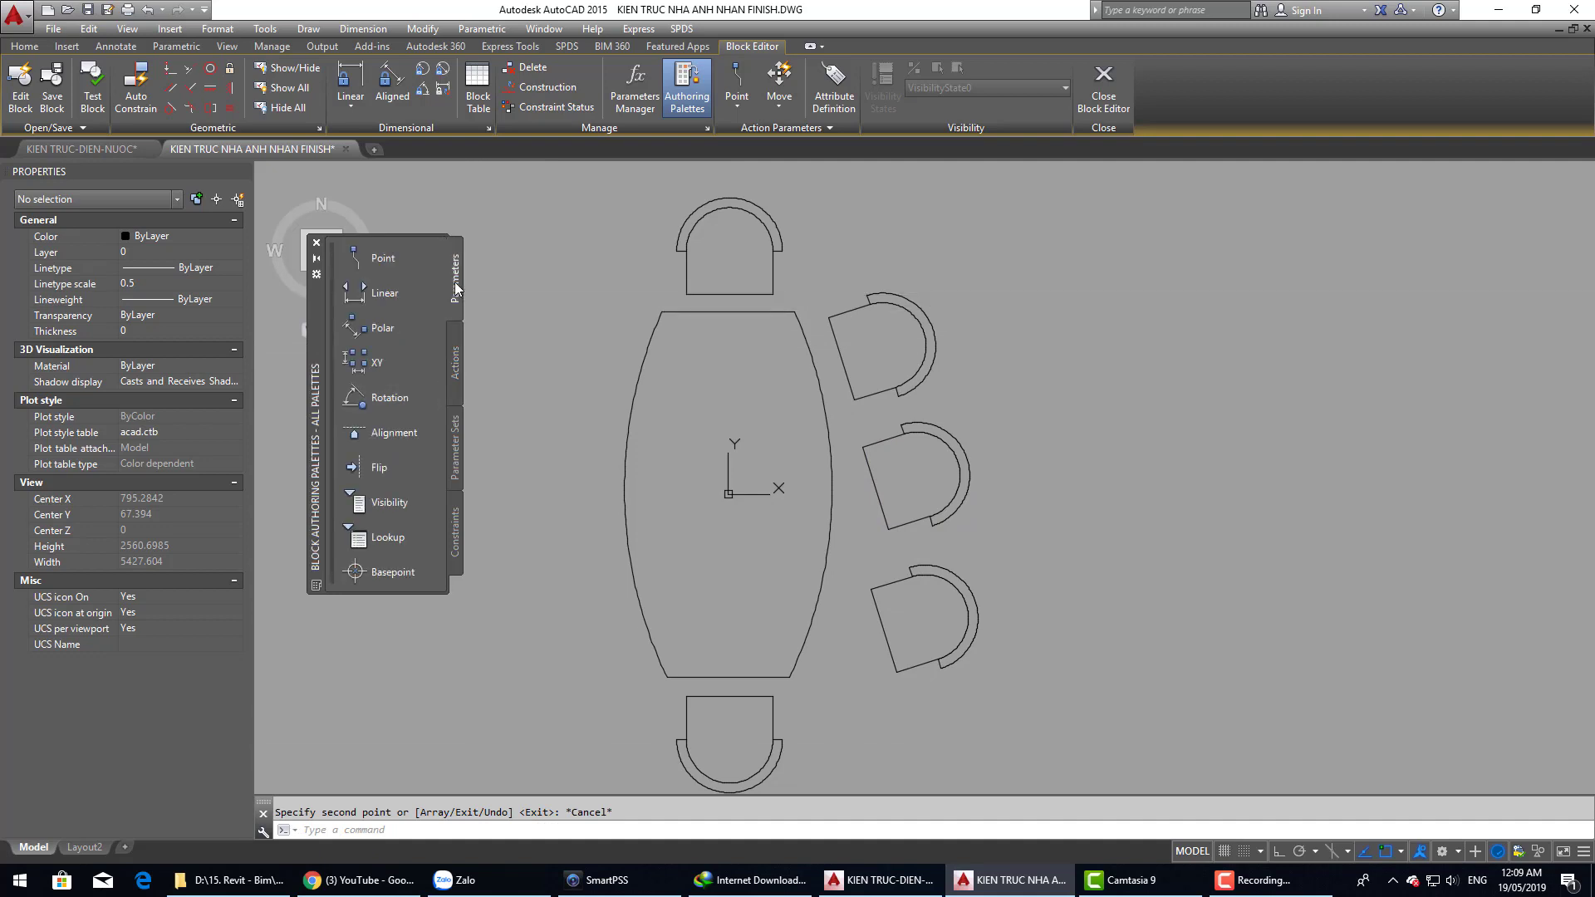
# Step: Place point parameters Position1, Position2 and Position3 on the top, middle and bottom right chairs
pyautogui.click(383, 260)
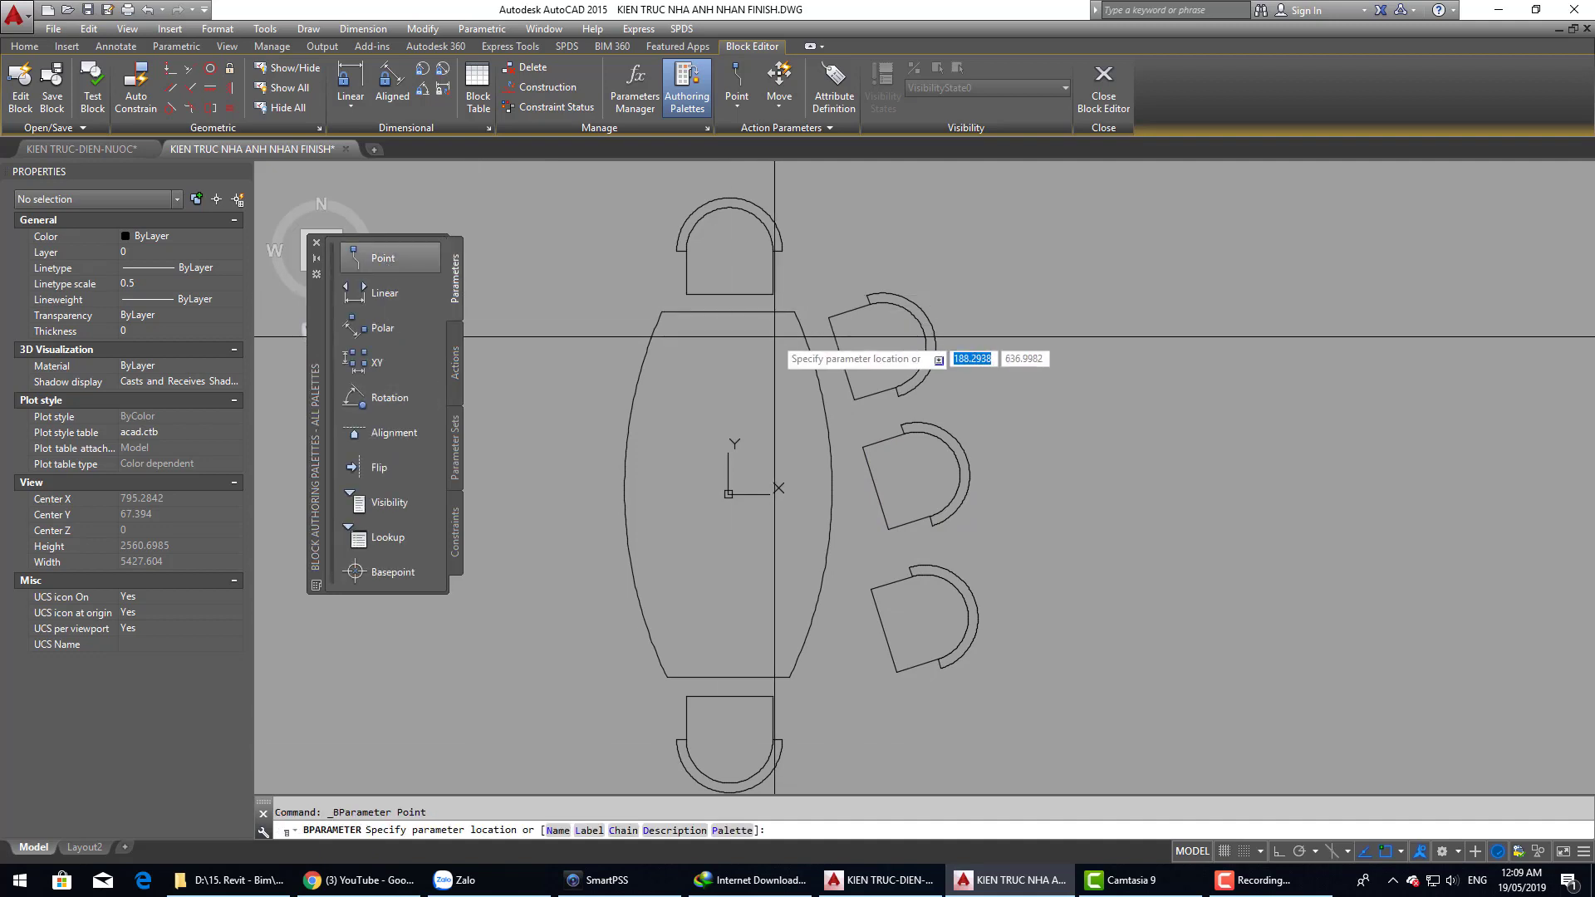
pyautogui.click(935, 359)
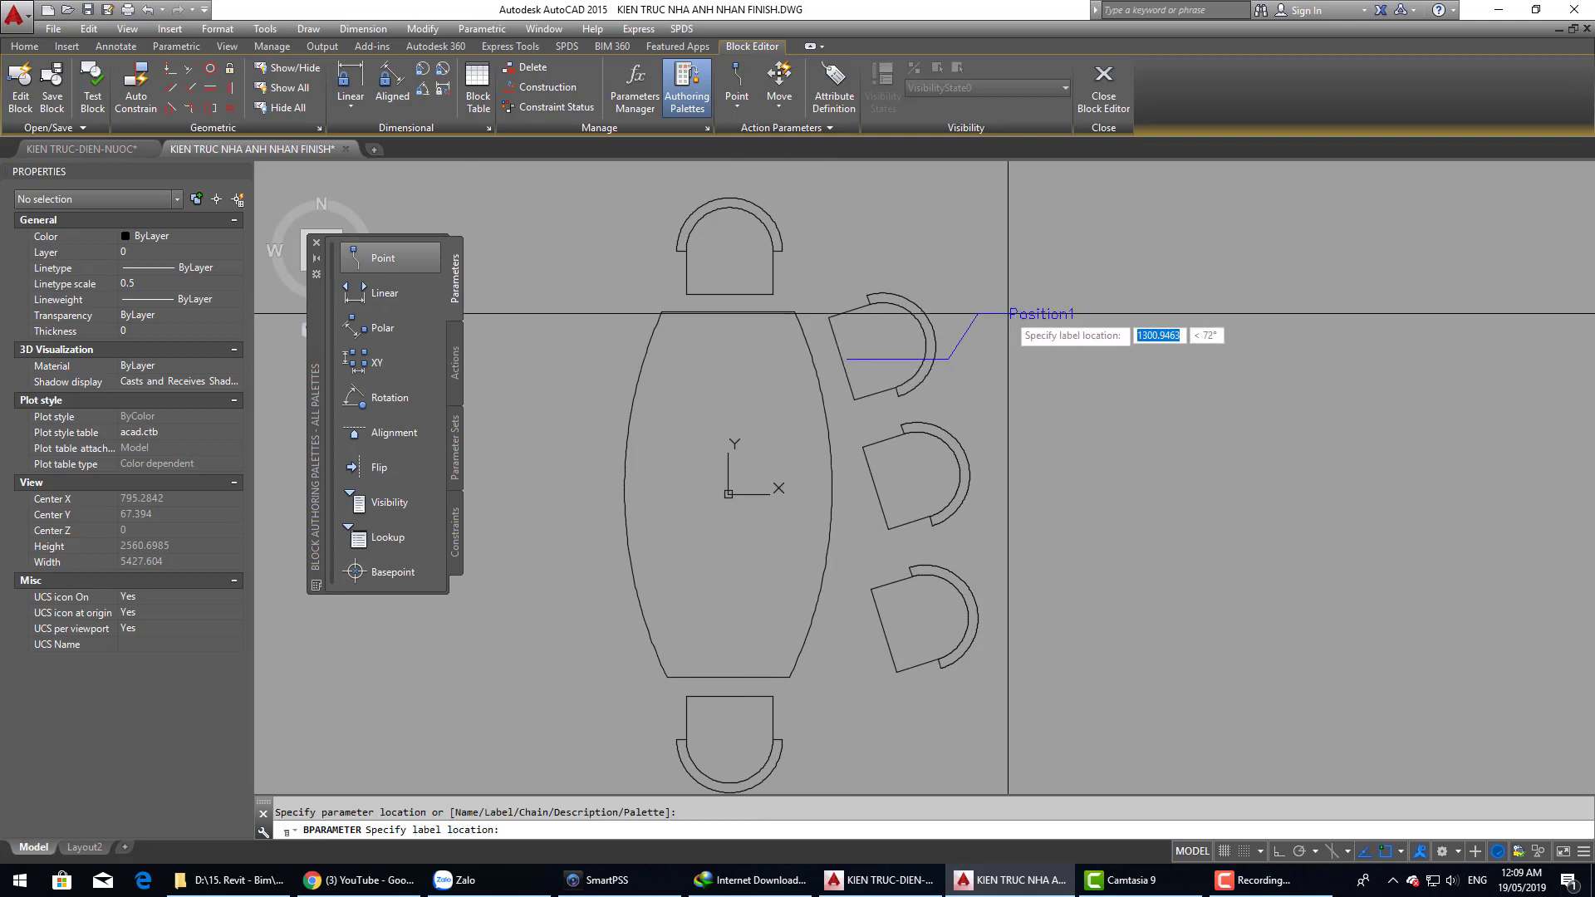
pyautogui.click(991, 270)
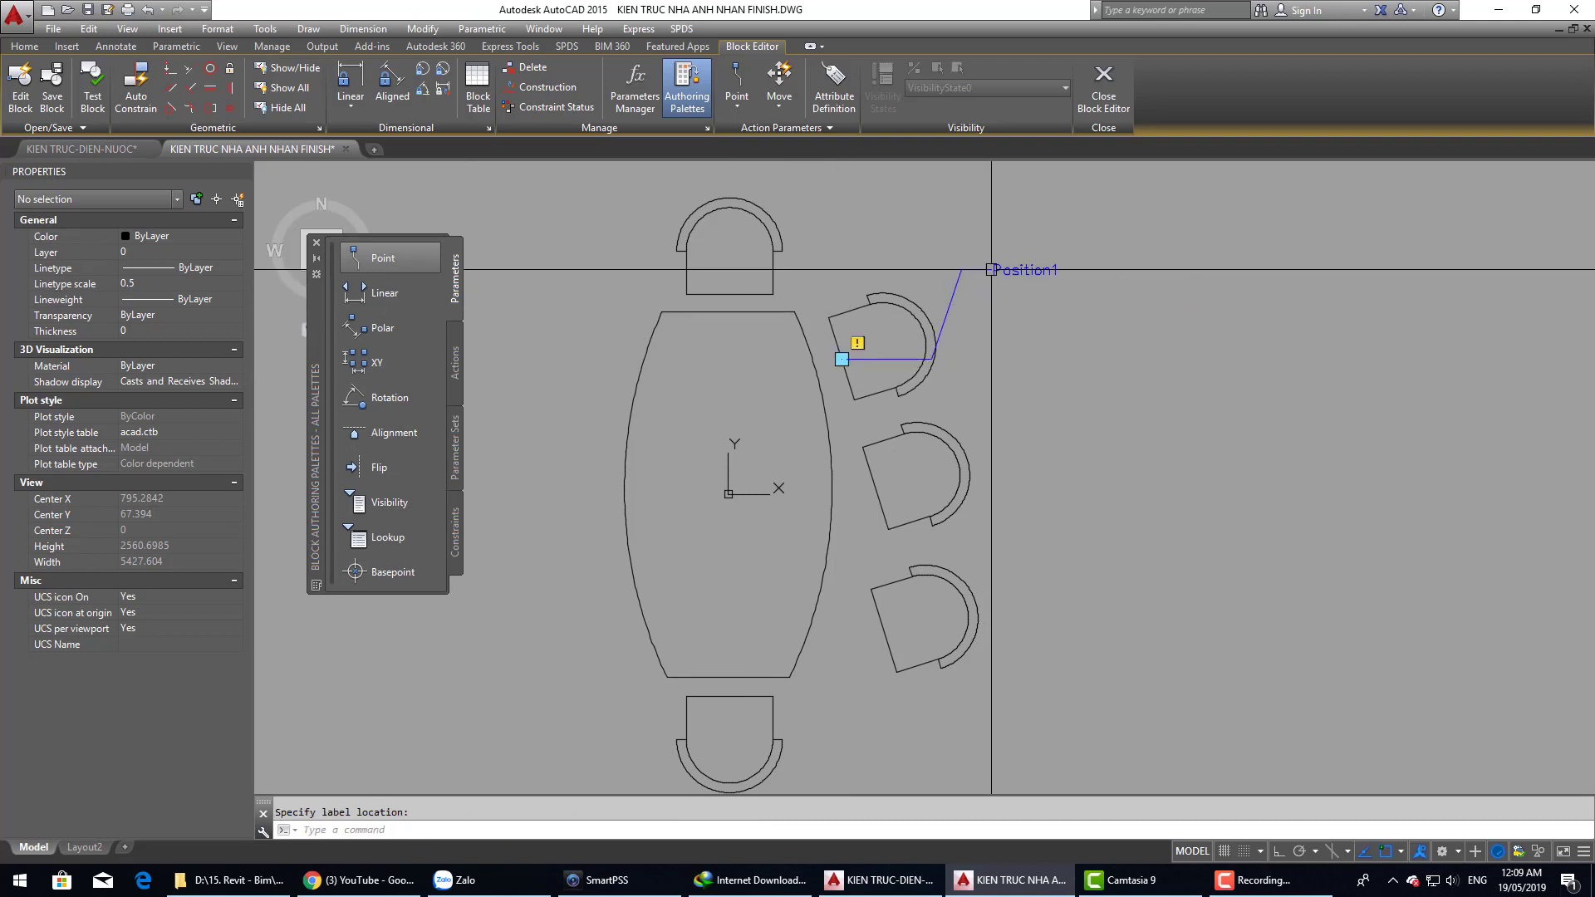
pyautogui.click(383, 259)
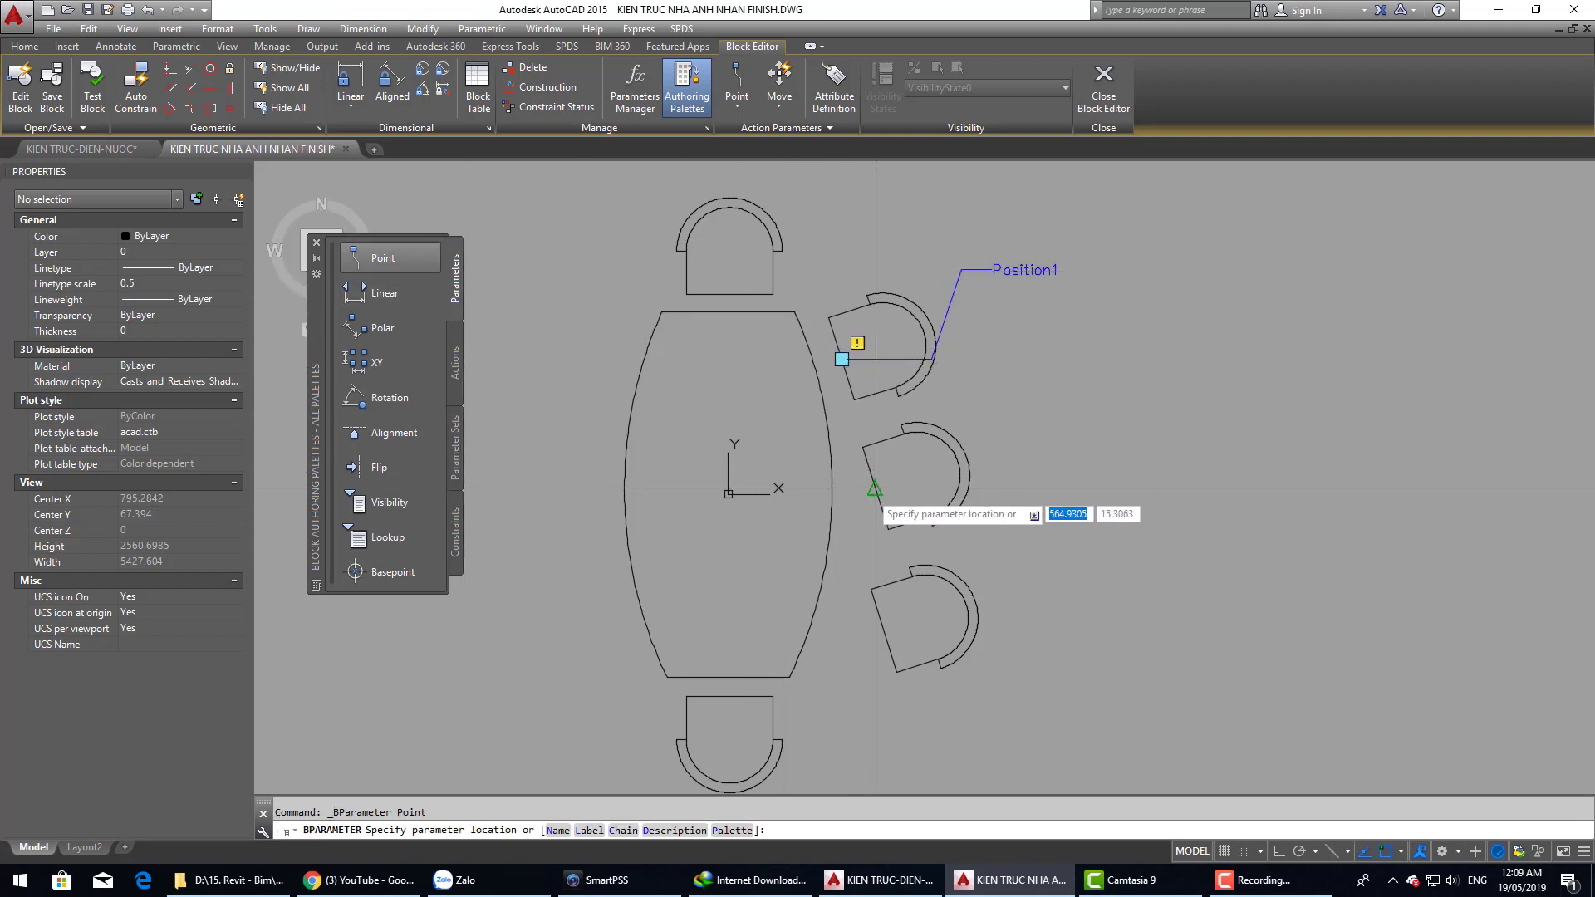
pyautogui.click(880, 488)
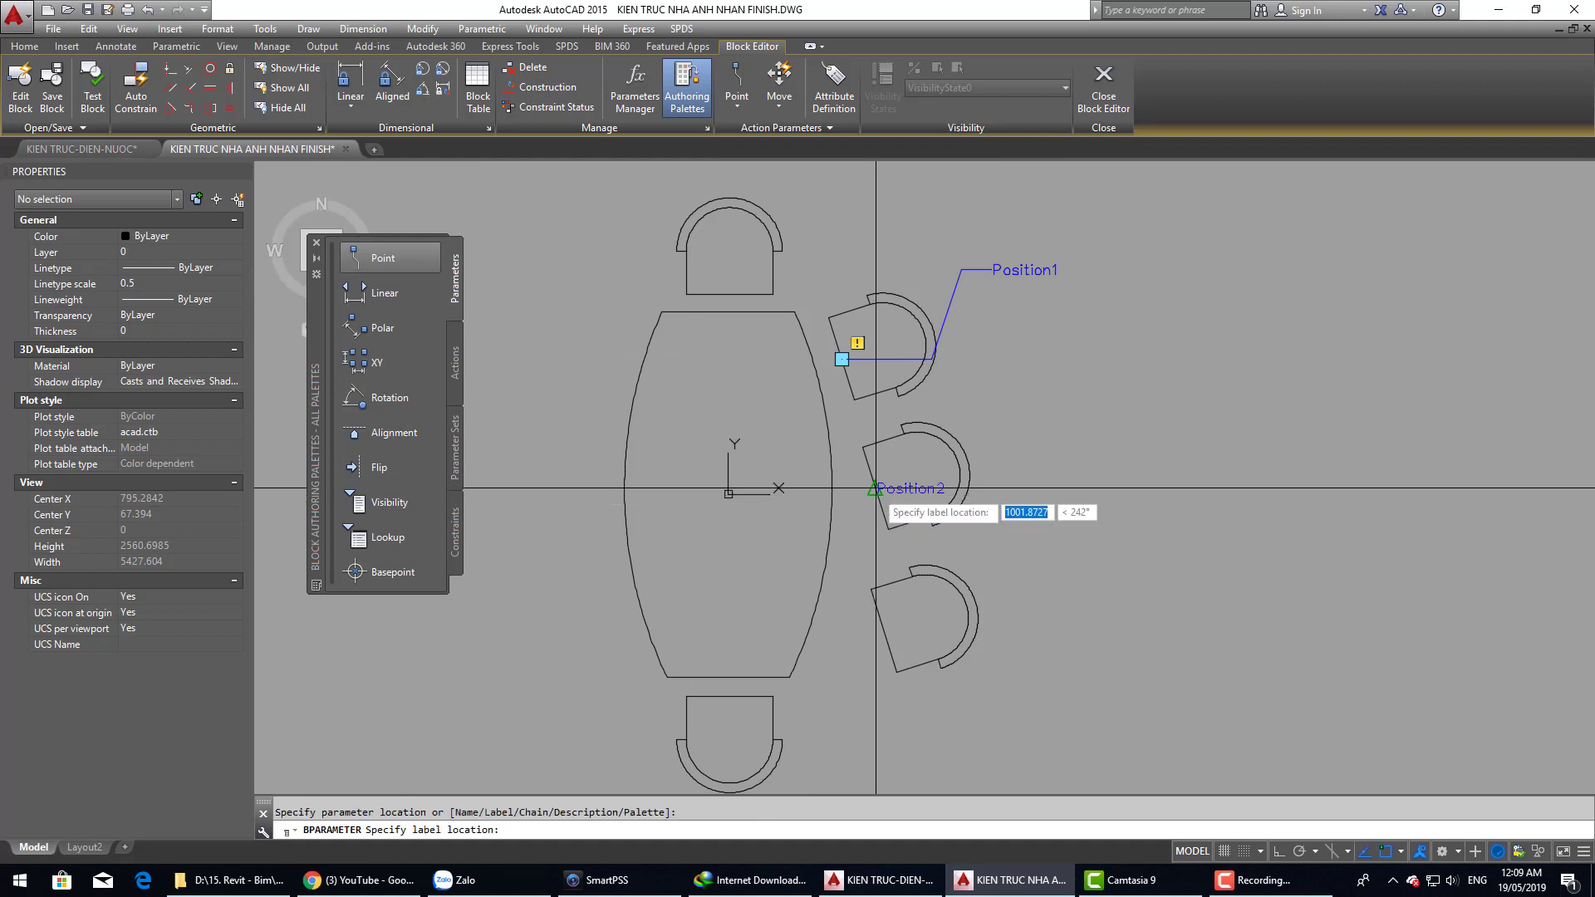
pyautogui.click(1014, 396)
pyautogui.press('Return')
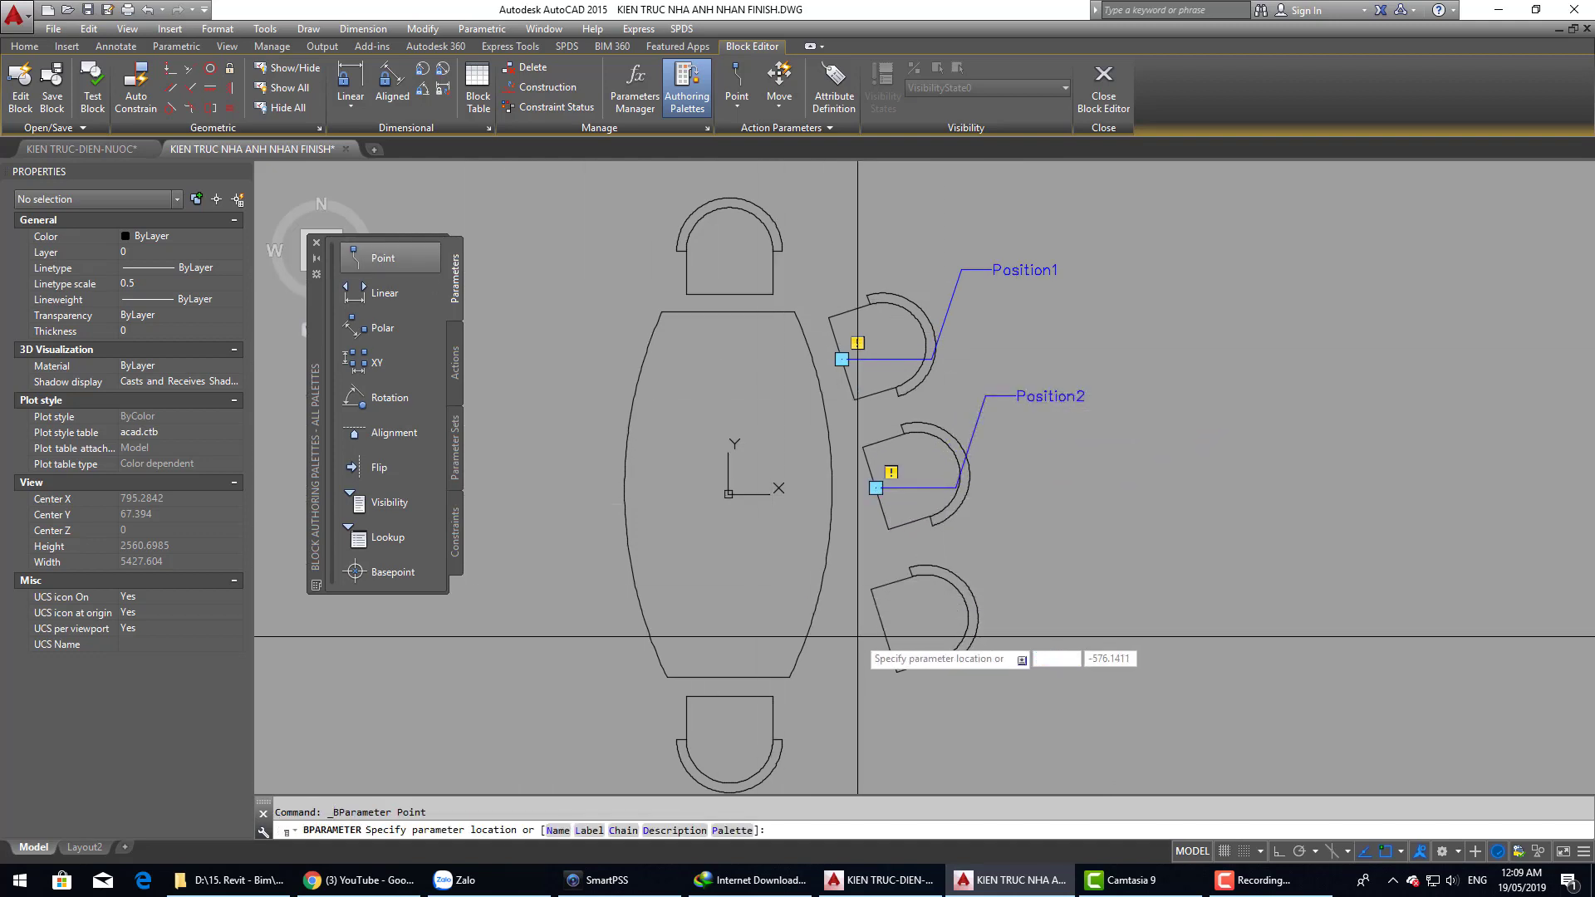
pyautogui.click(888, 630)
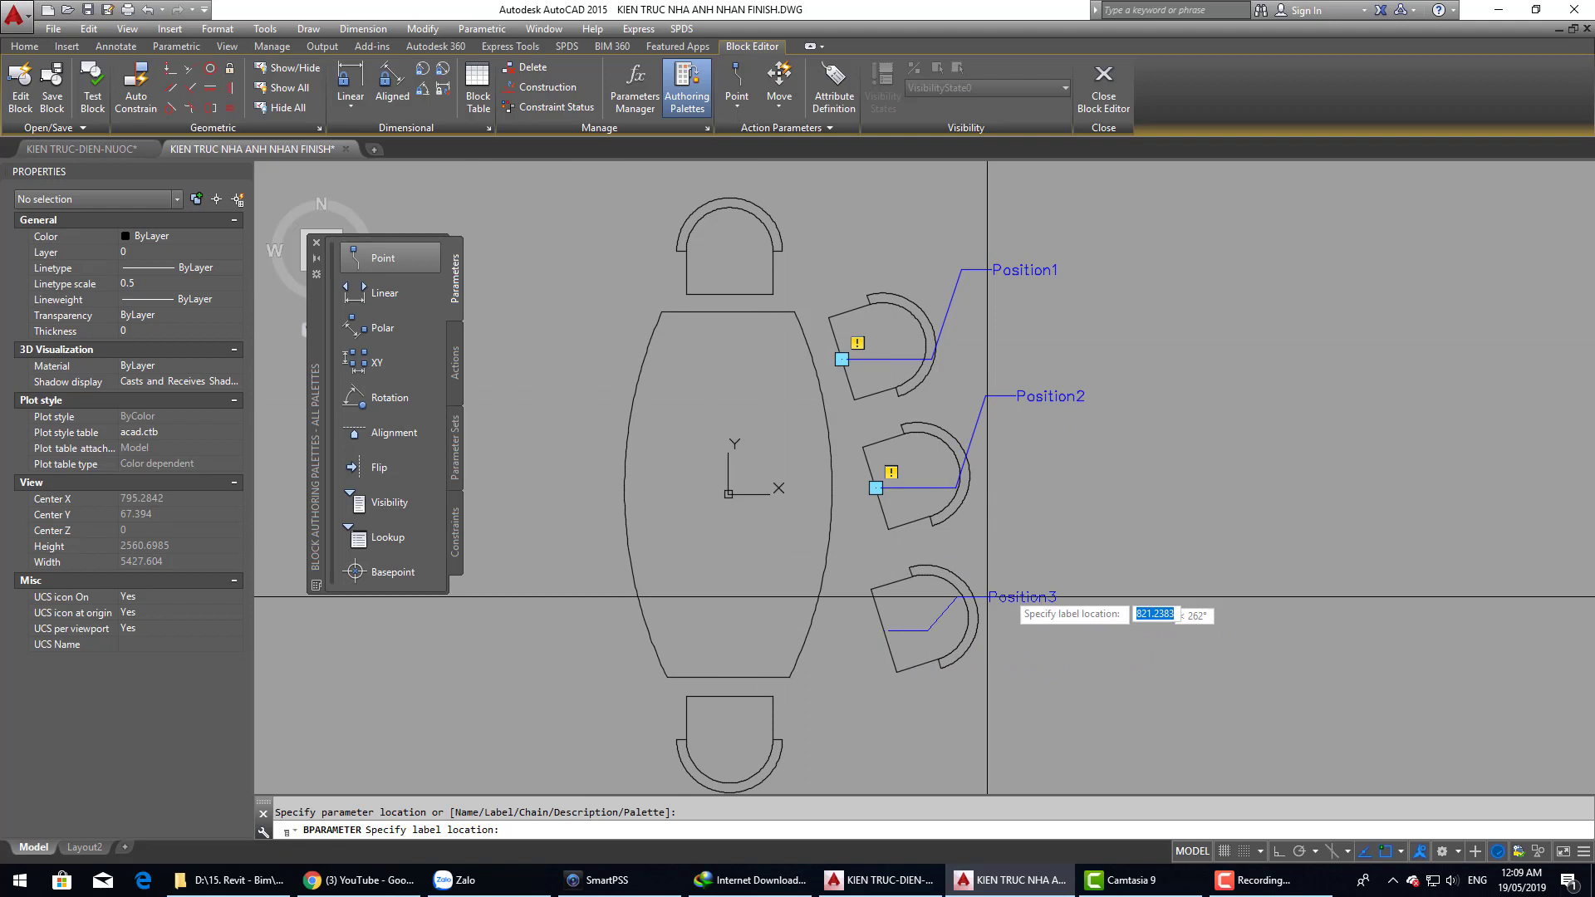
pyautogui.click(1020, 534)
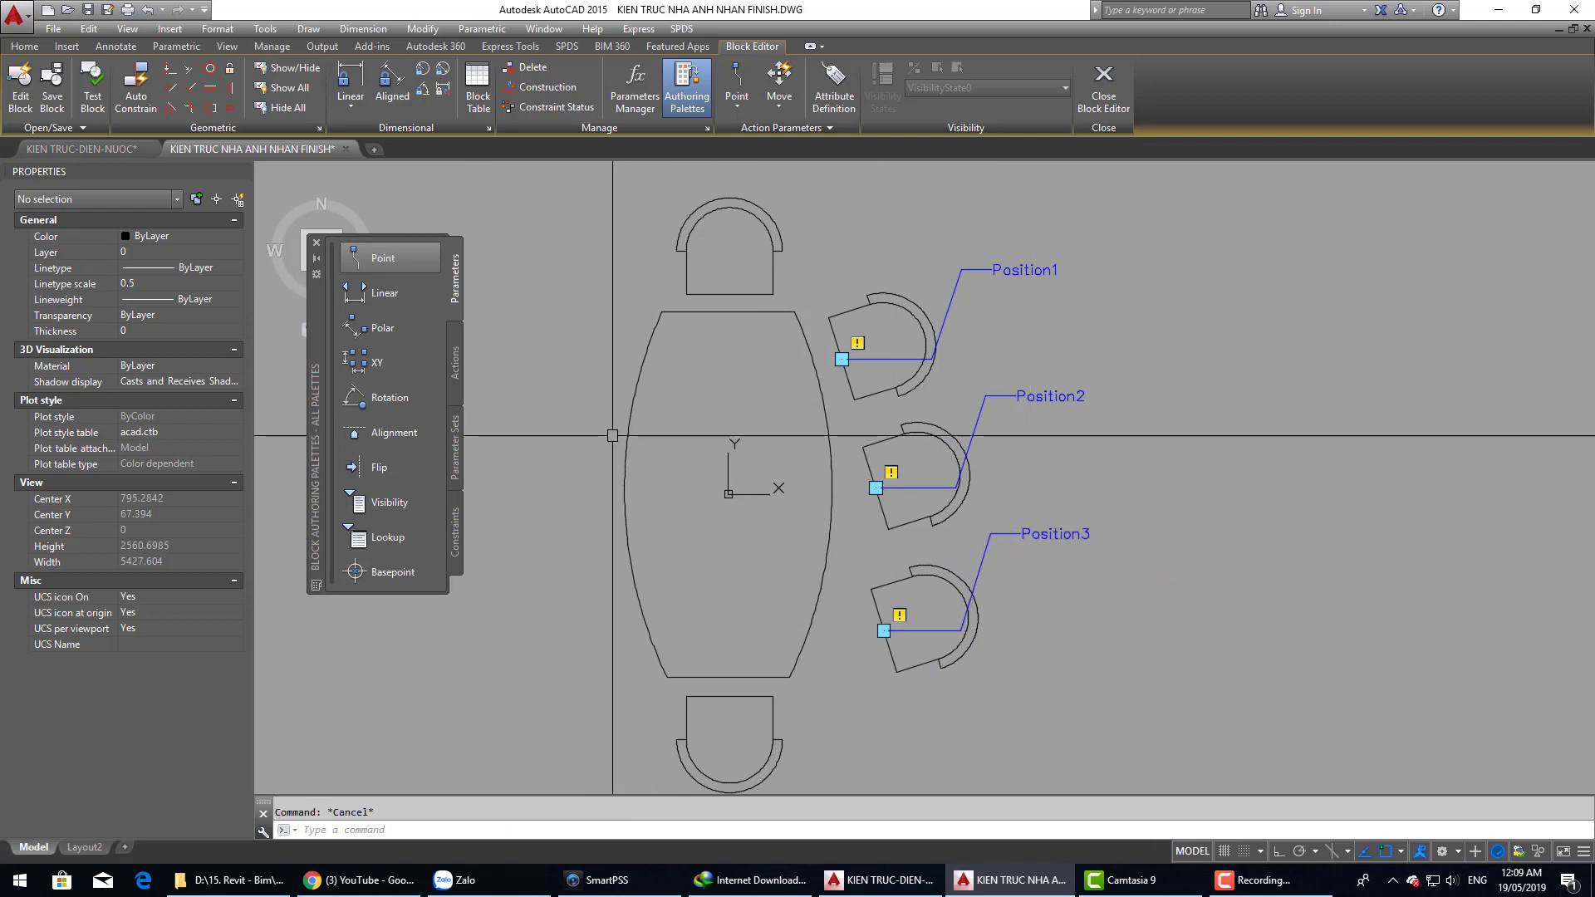
# Step: Add move actions so the top and middle chairs move with Position1 and Position2
pyautogui.click(459, 369)
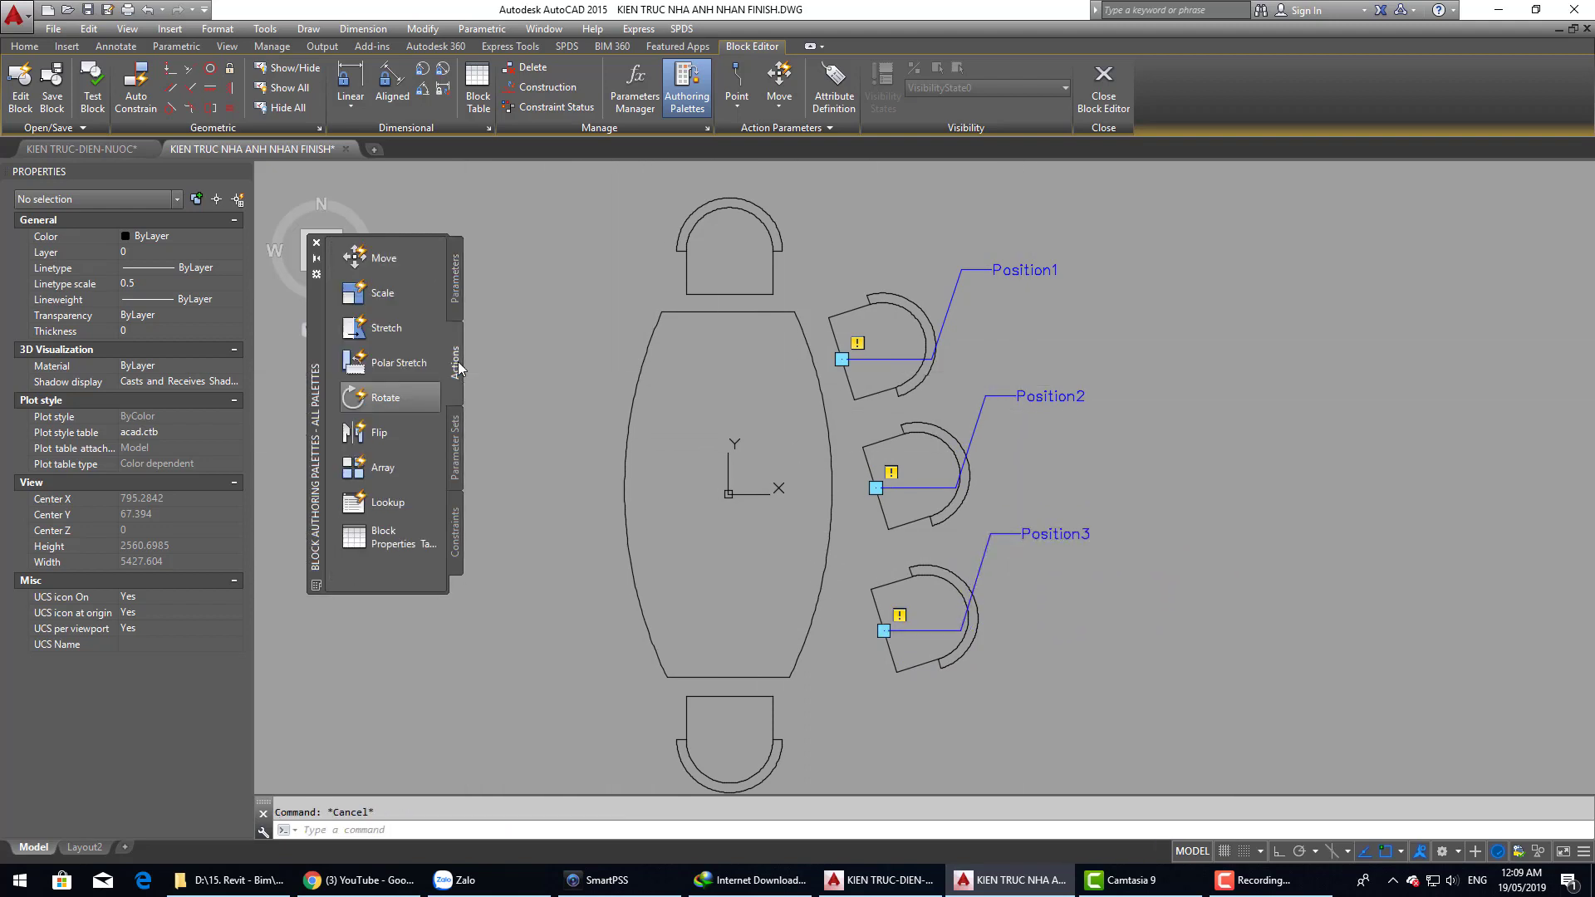
pyautogui.click(385, 262)
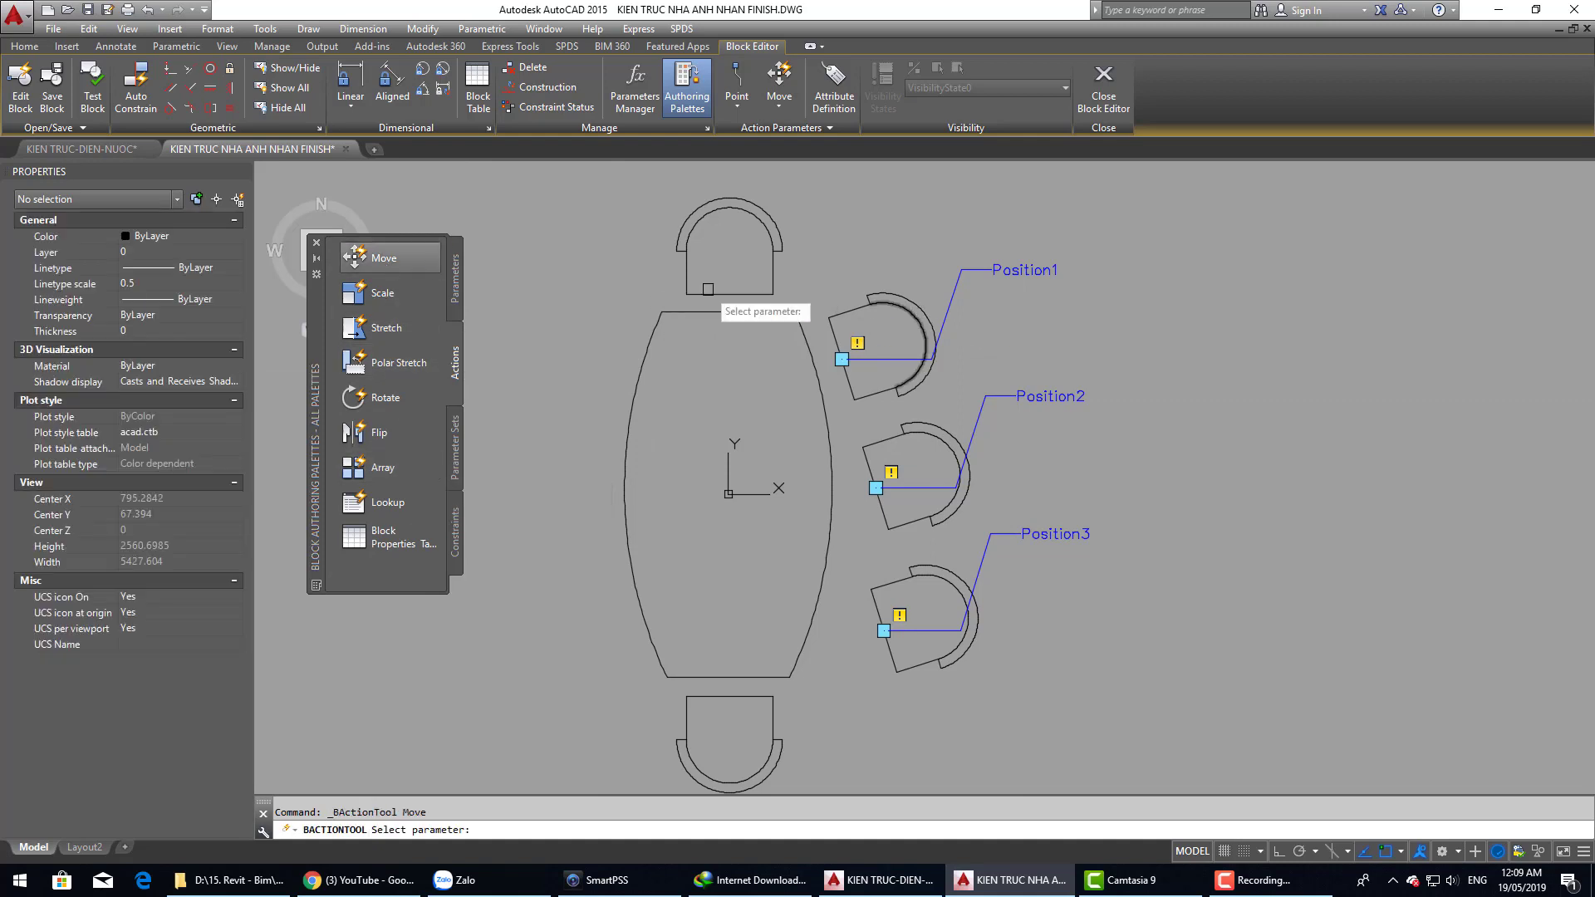
pyautogui.click(970, 272)
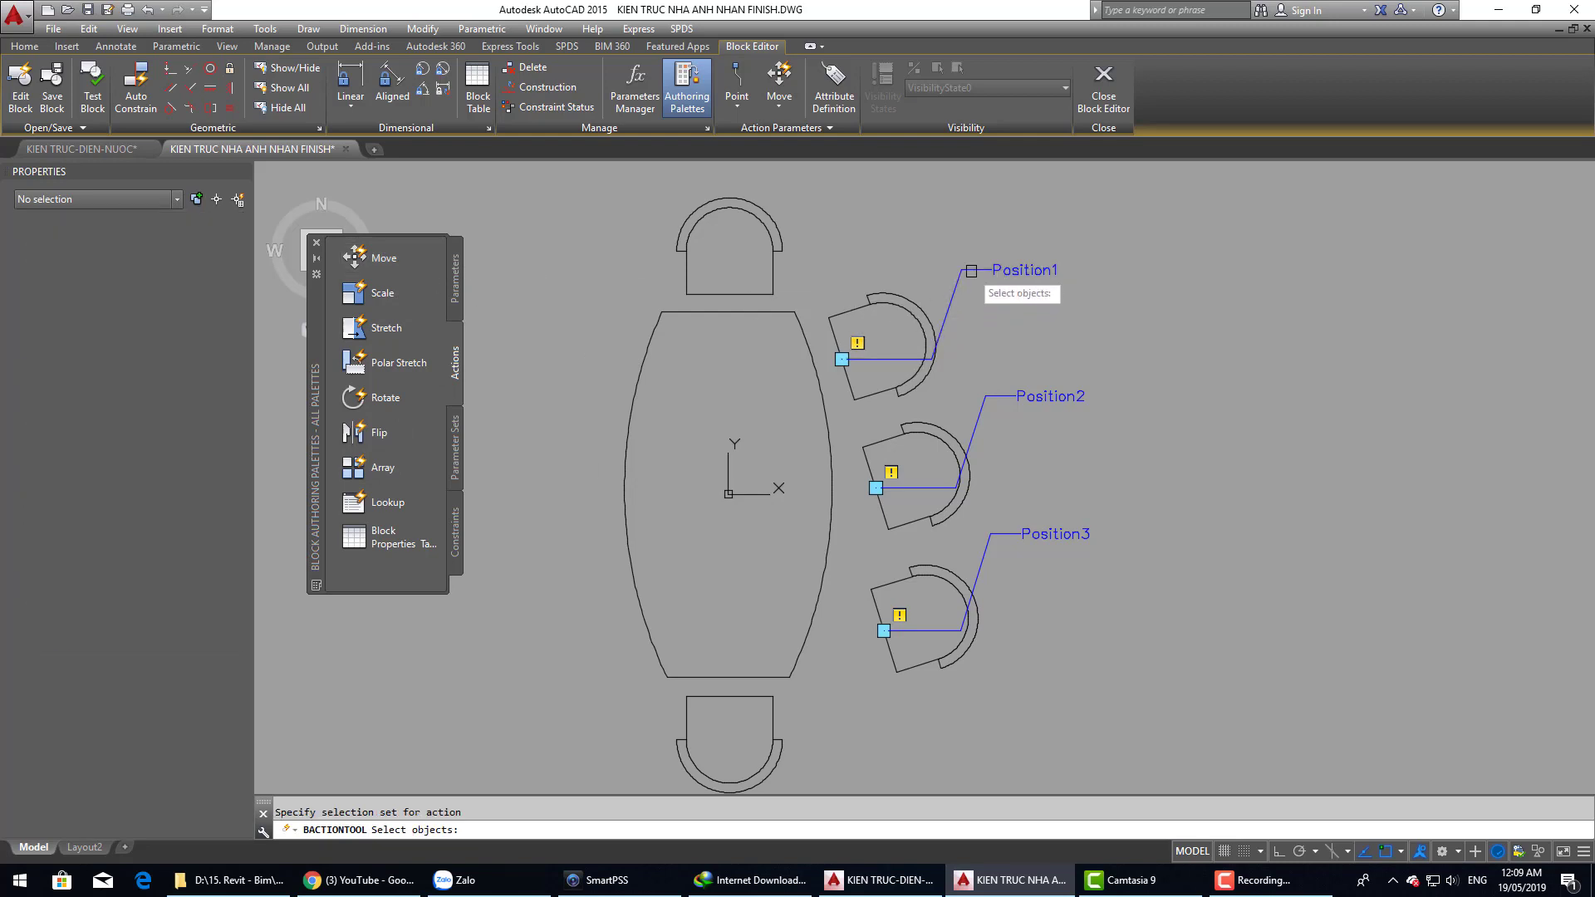
pyautogui.click(806, 263)
pyautogui.click(974, 422)
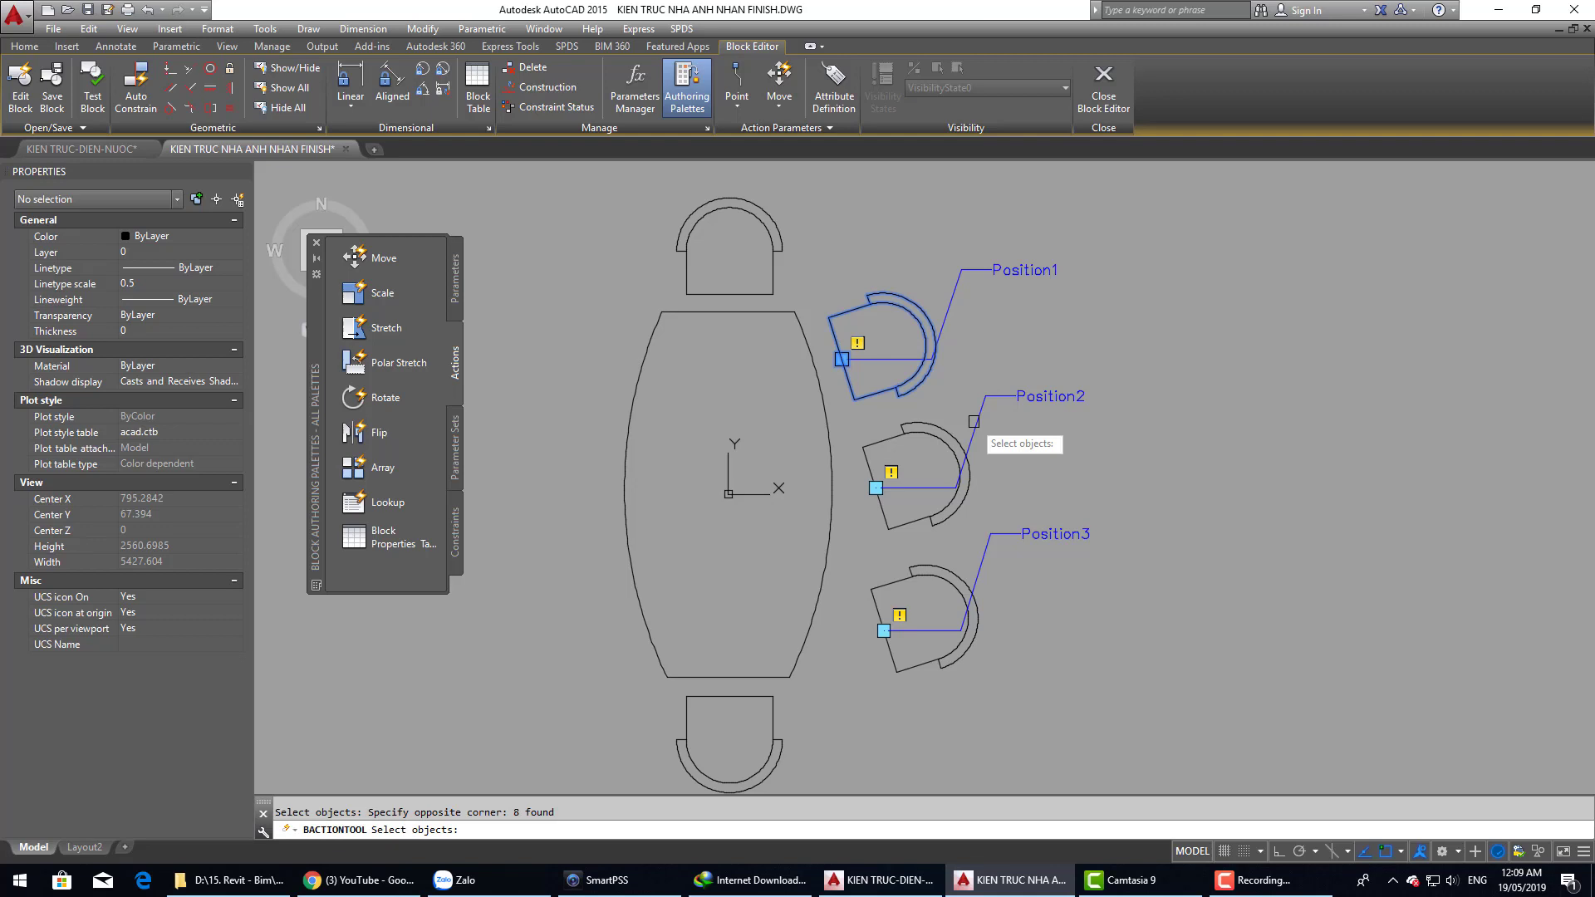
pyautogui.press('Return')
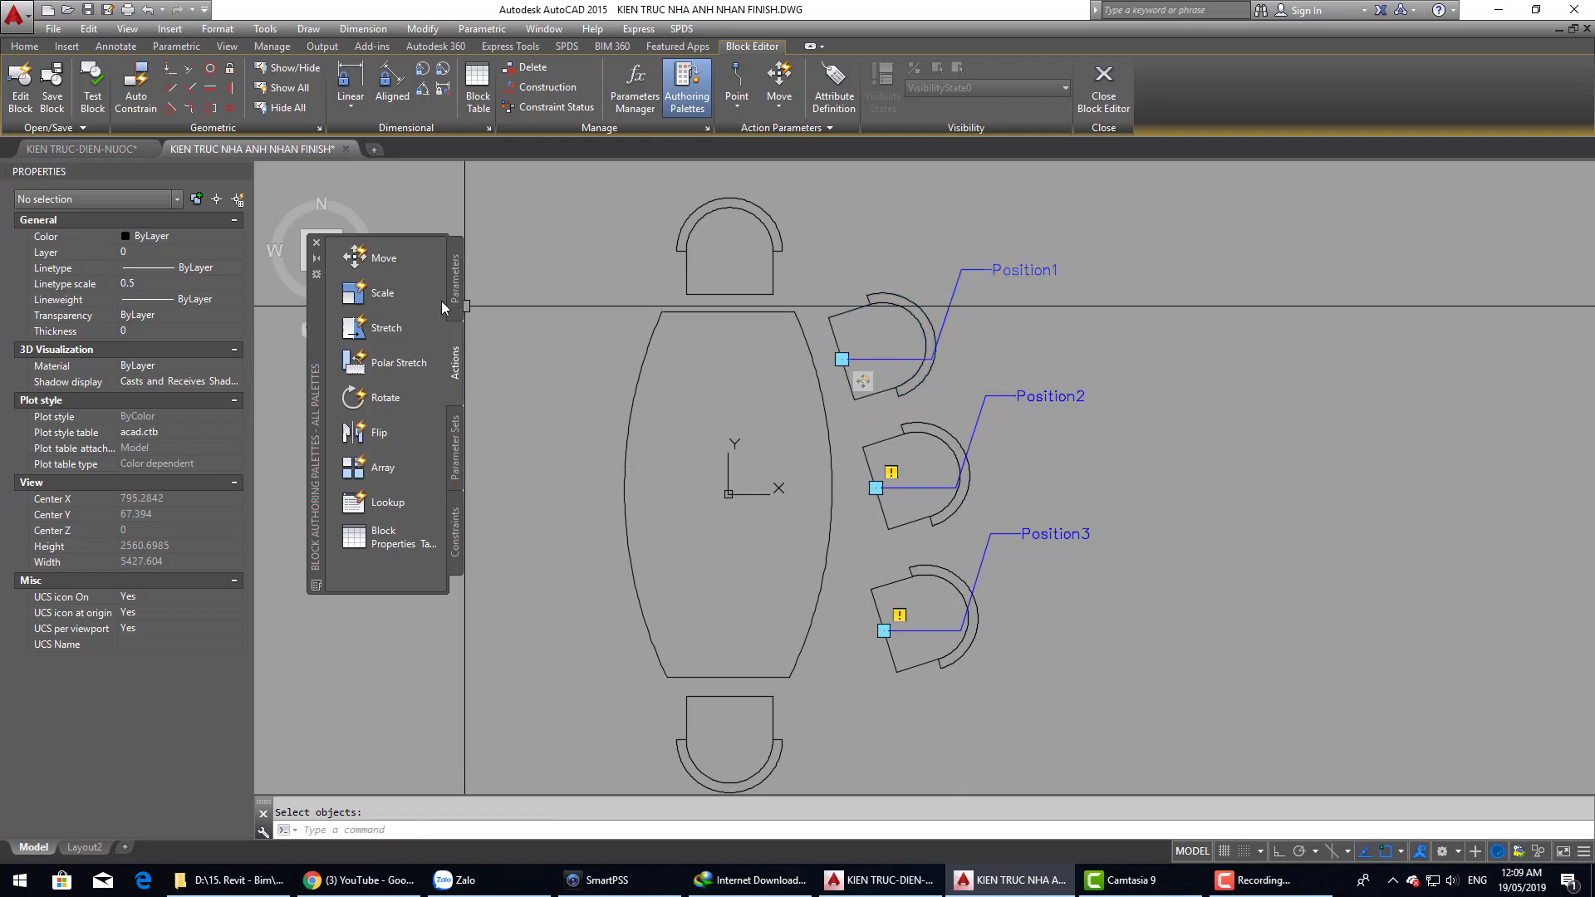
pyautogui.click(396, 271)
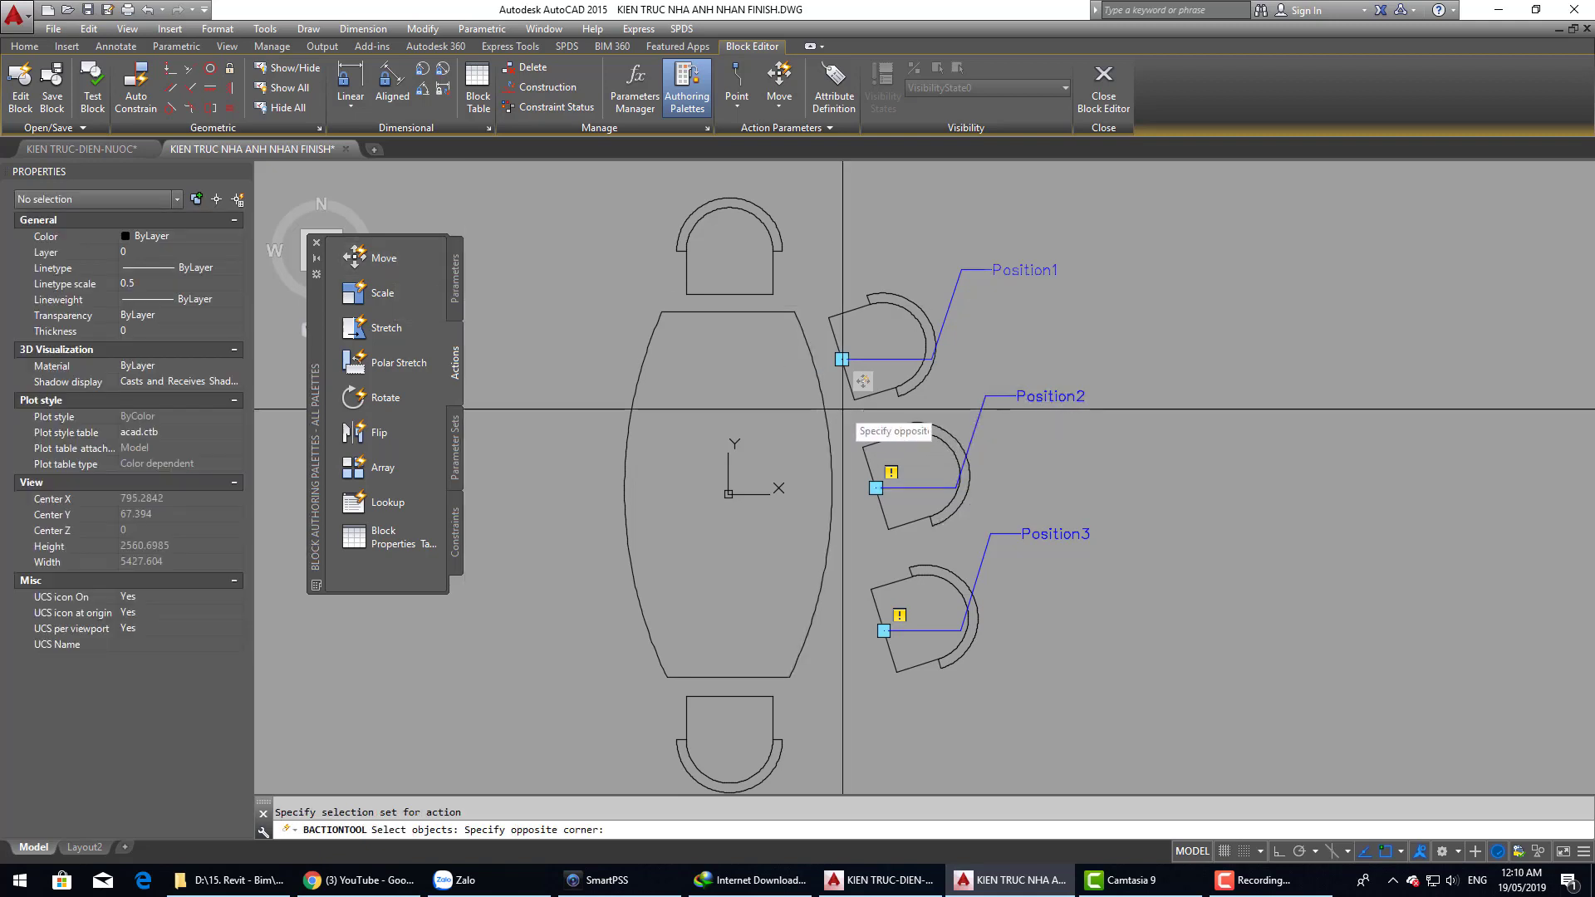
pyautogui.click(997, 528)
pyautogui.press('Return')
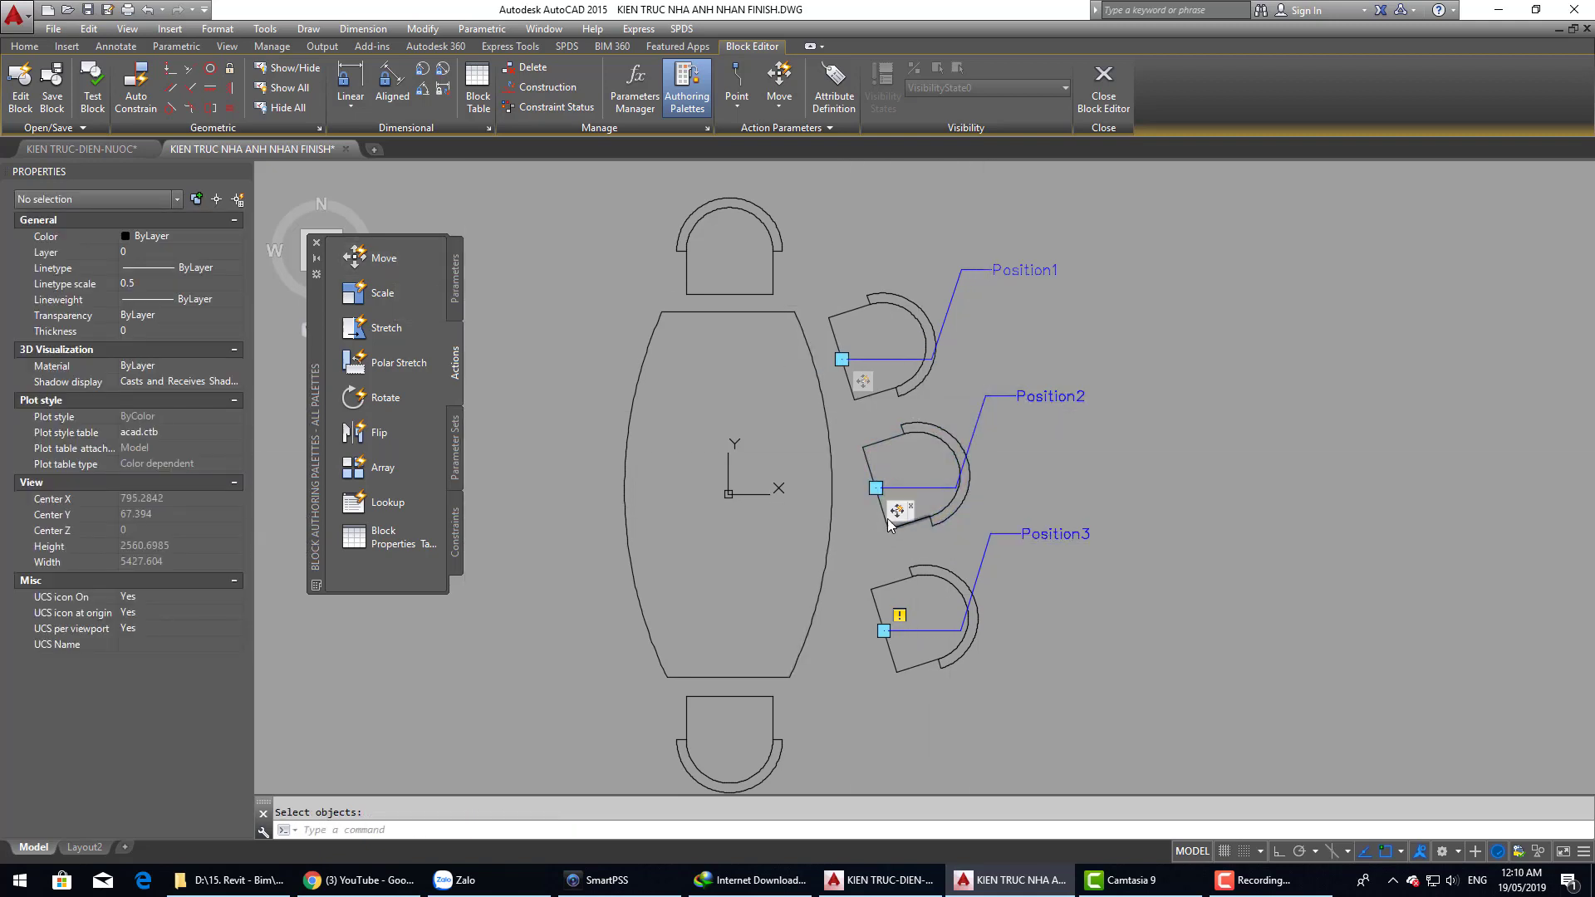
# Step: Add a move action that moves the bottom chair with the Position3 point parameter
pyautogui.click(371, 272)
pyautogui.click(963, 478)
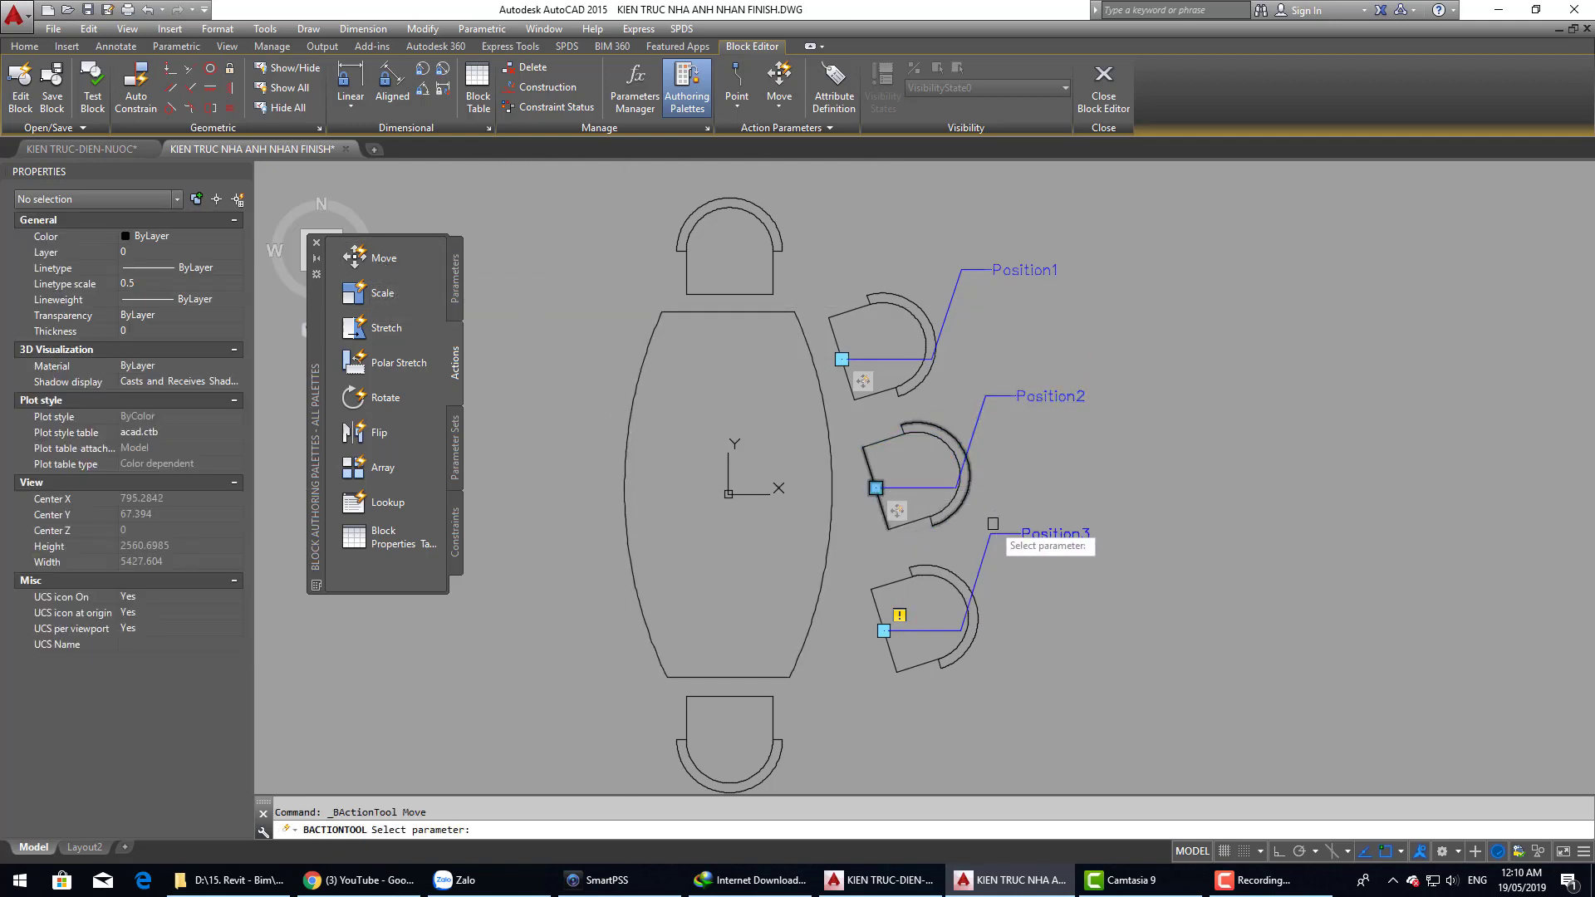
pyautogui.click(855, 543)
pyautogui.click(980, 674)
pyautogui.press('Return')
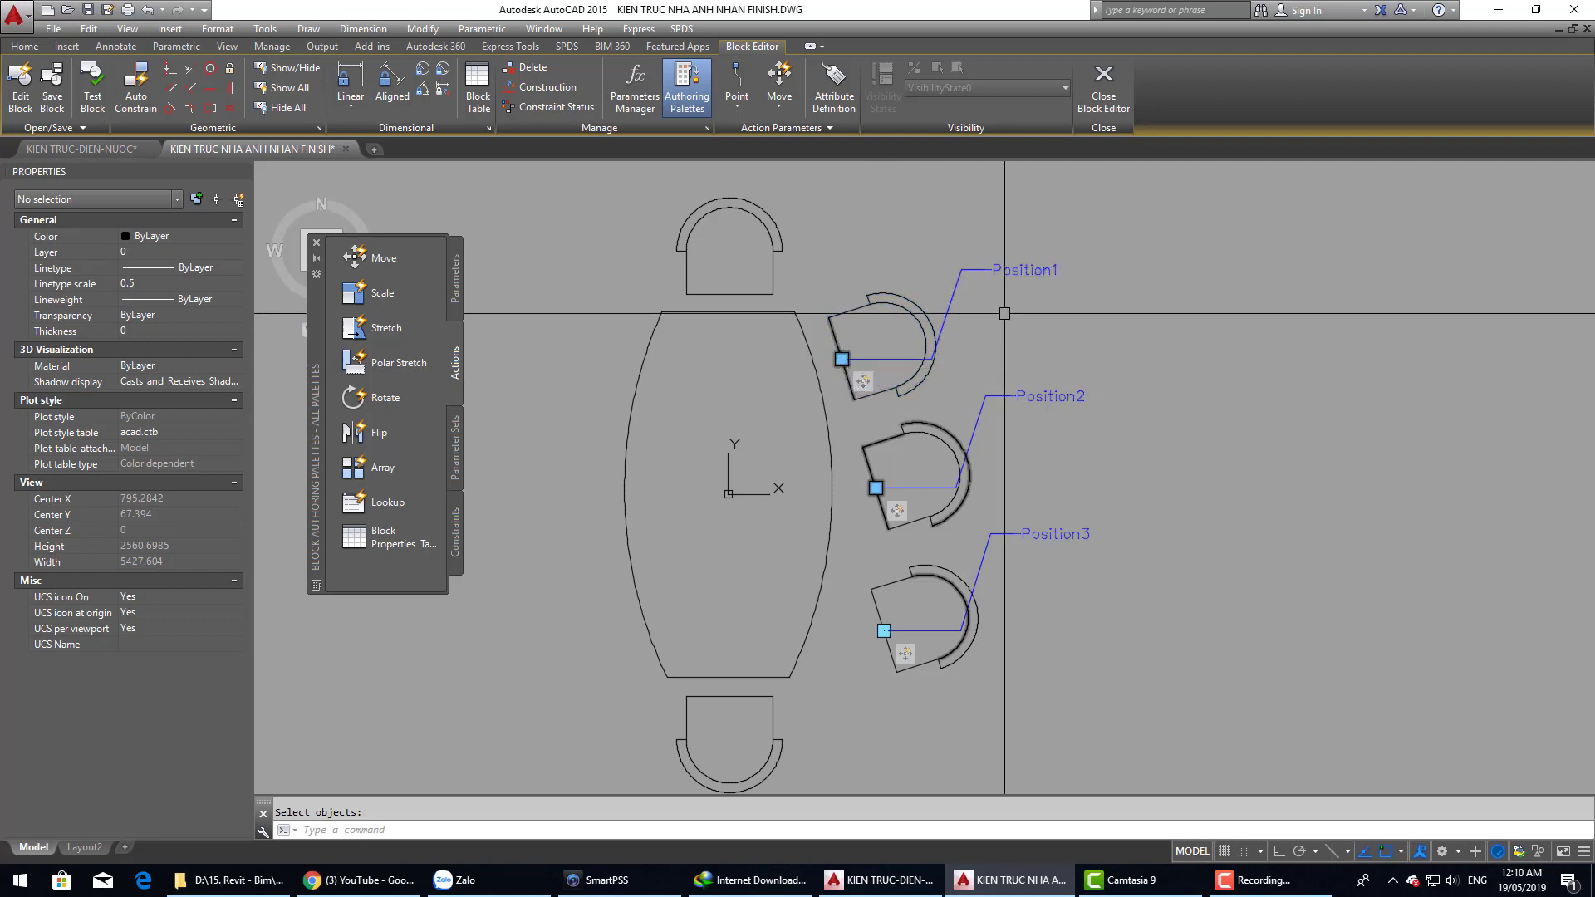
pyautogui.click(931, 332)
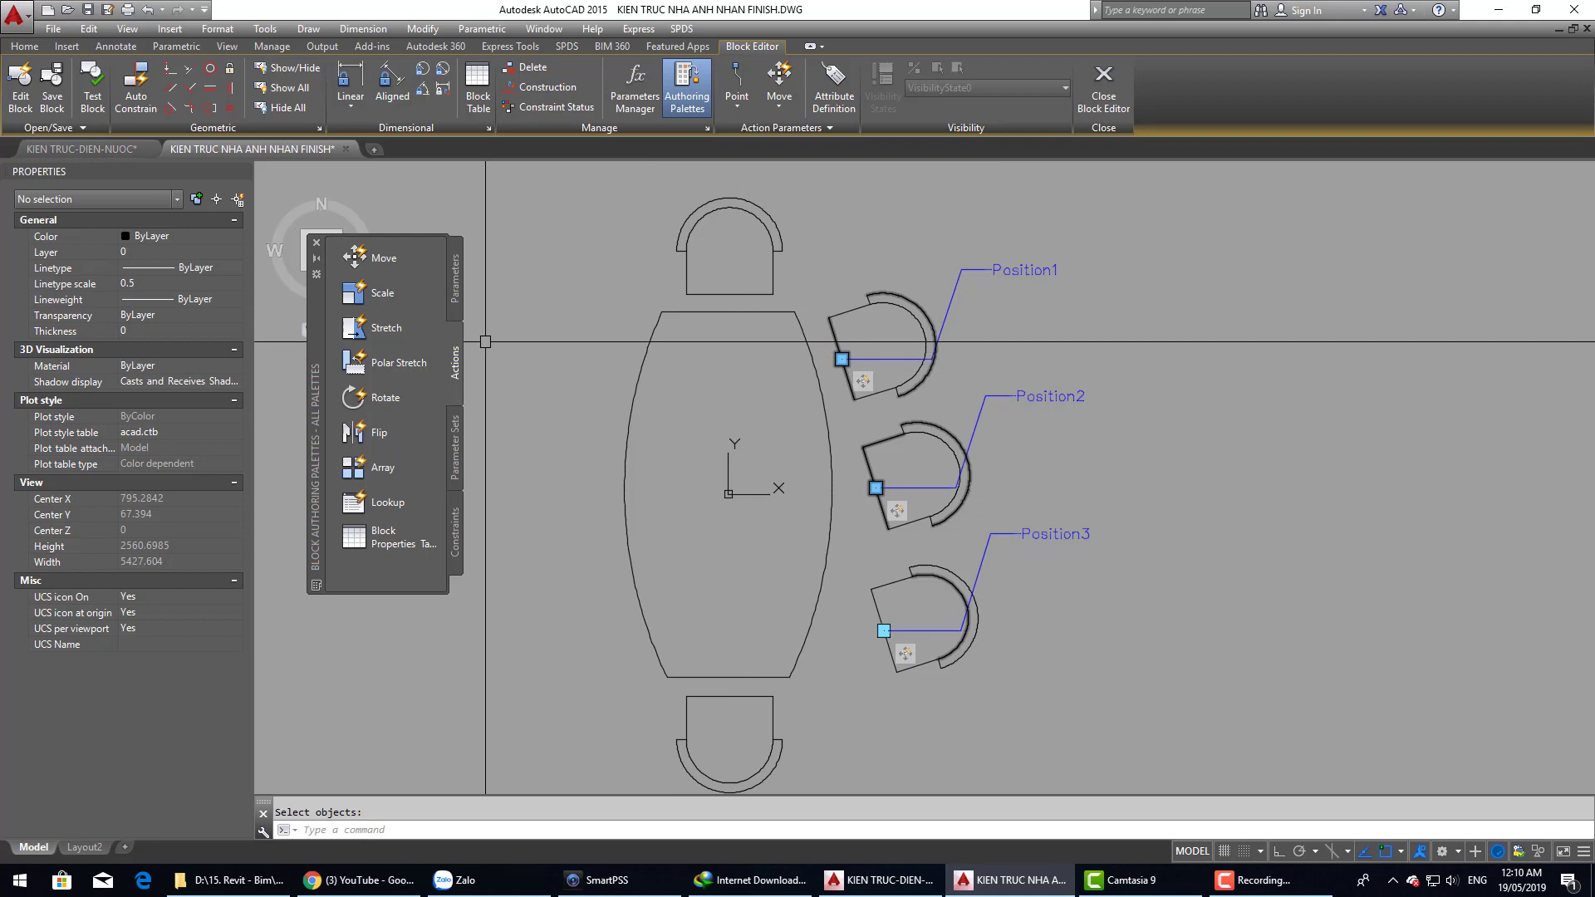
pyautogui.click(457, 294)
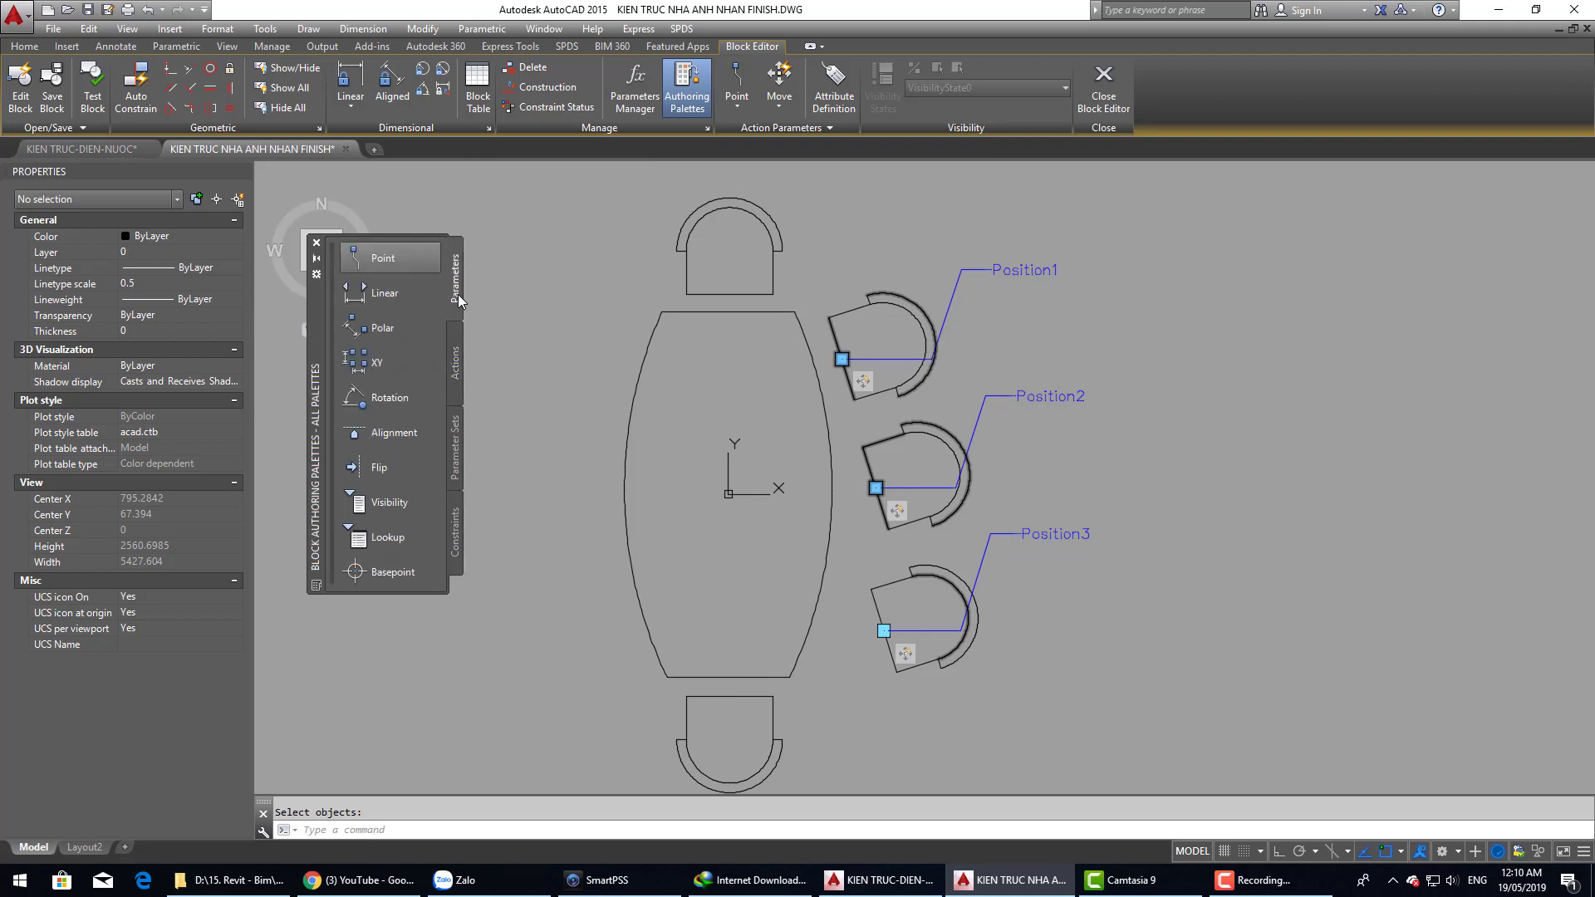
# Step: Add an Angle1 rotation parameter centred on the table edge, with its radius at the top chair
pyautogui.click(387, 399)
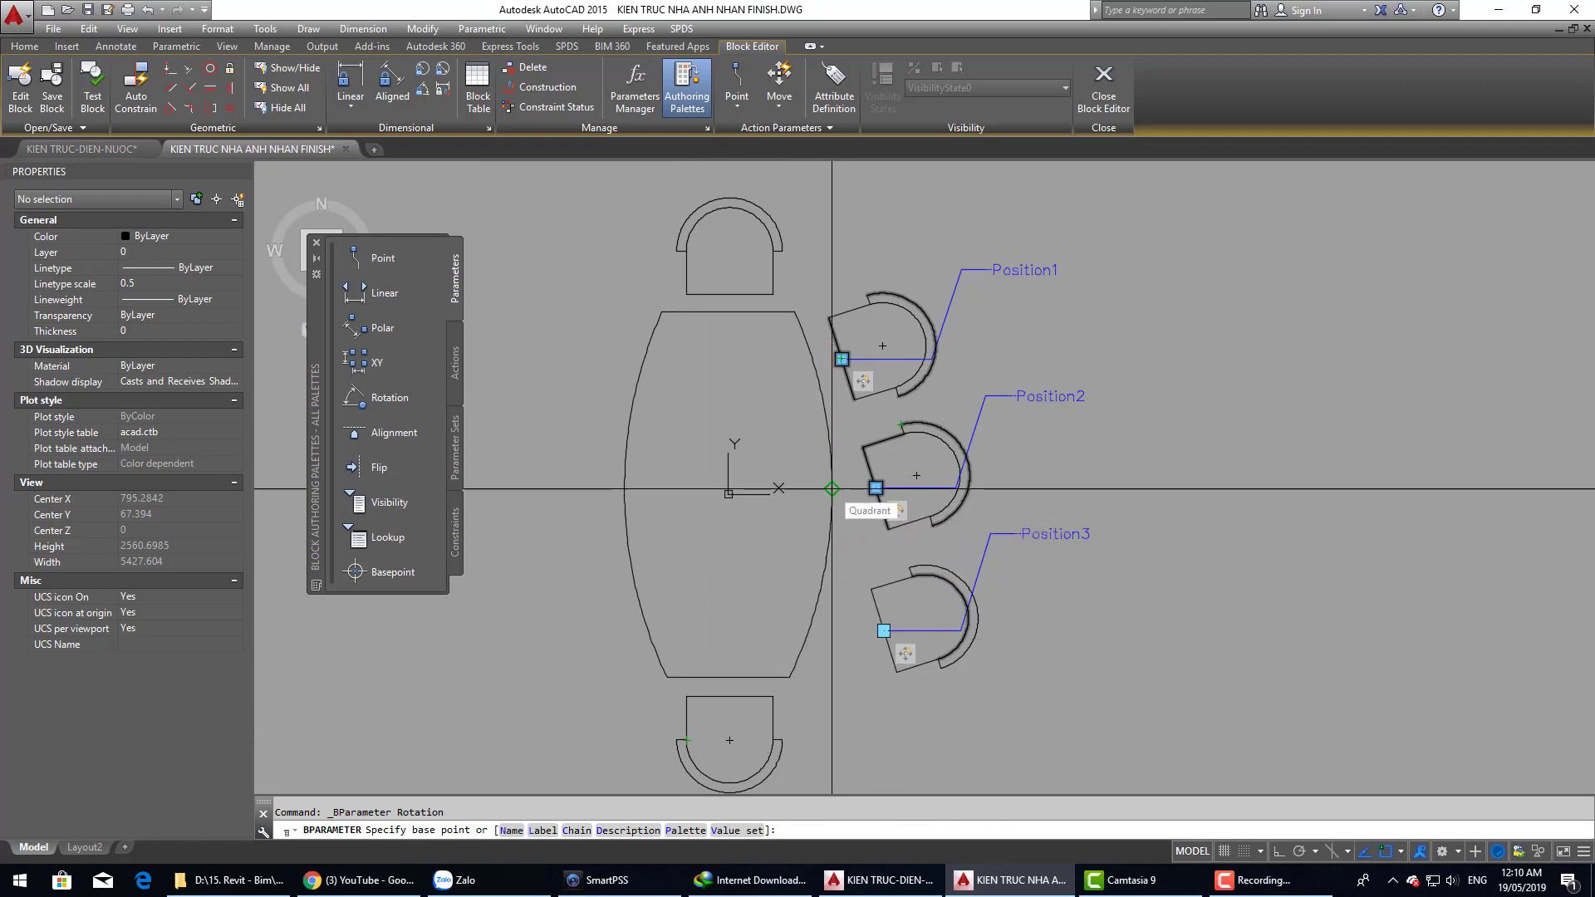
pyautogui.click(831, 488)
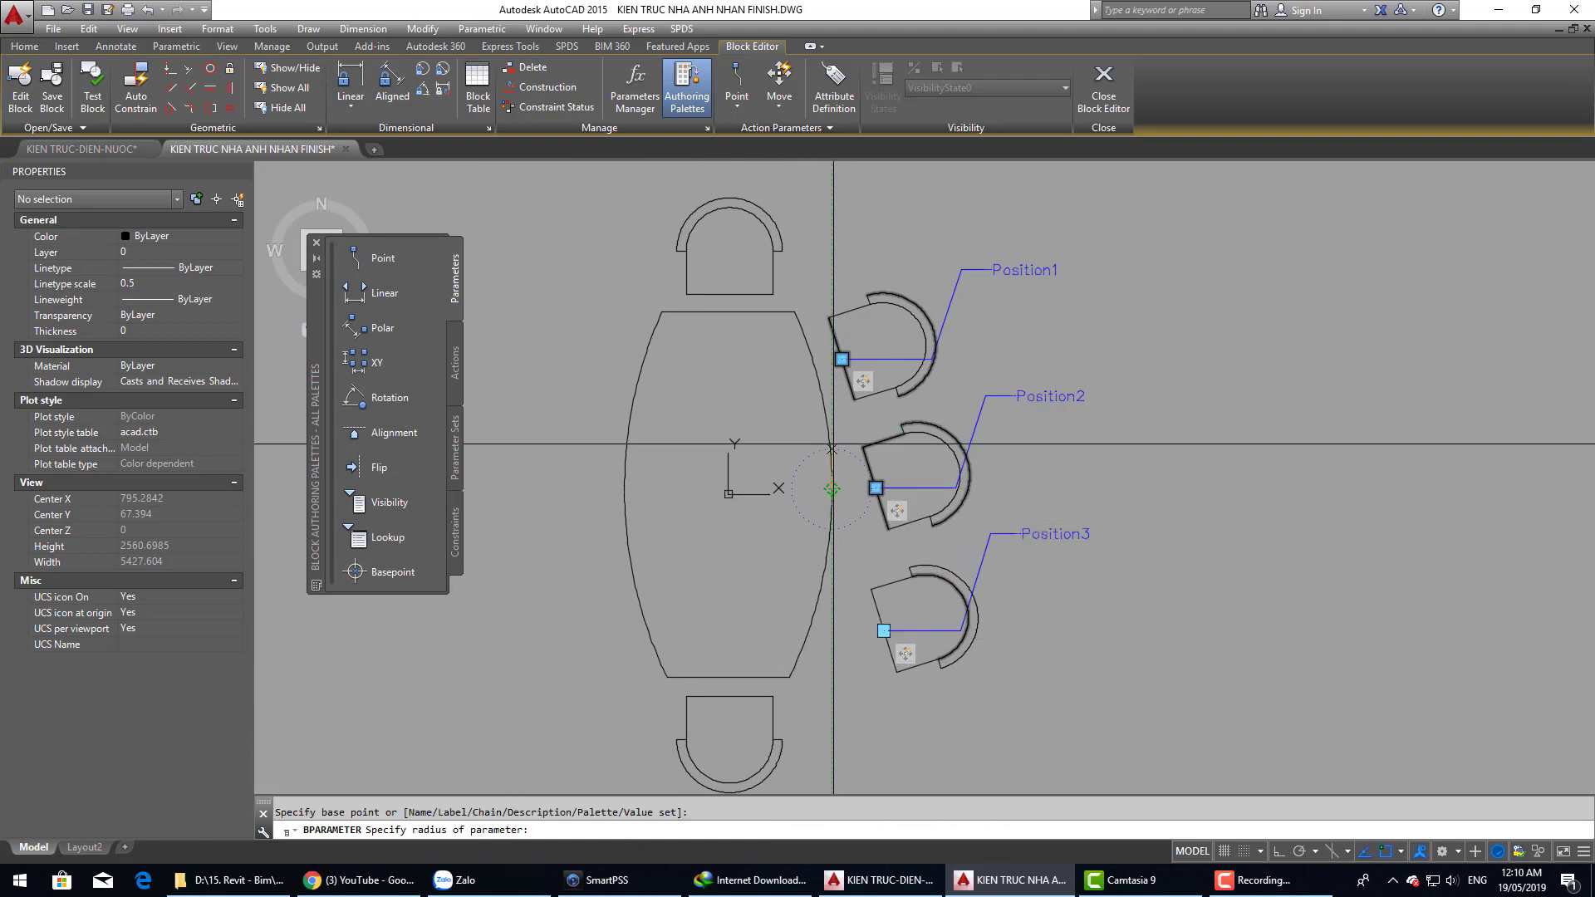
pyautogui.click(842, 359)
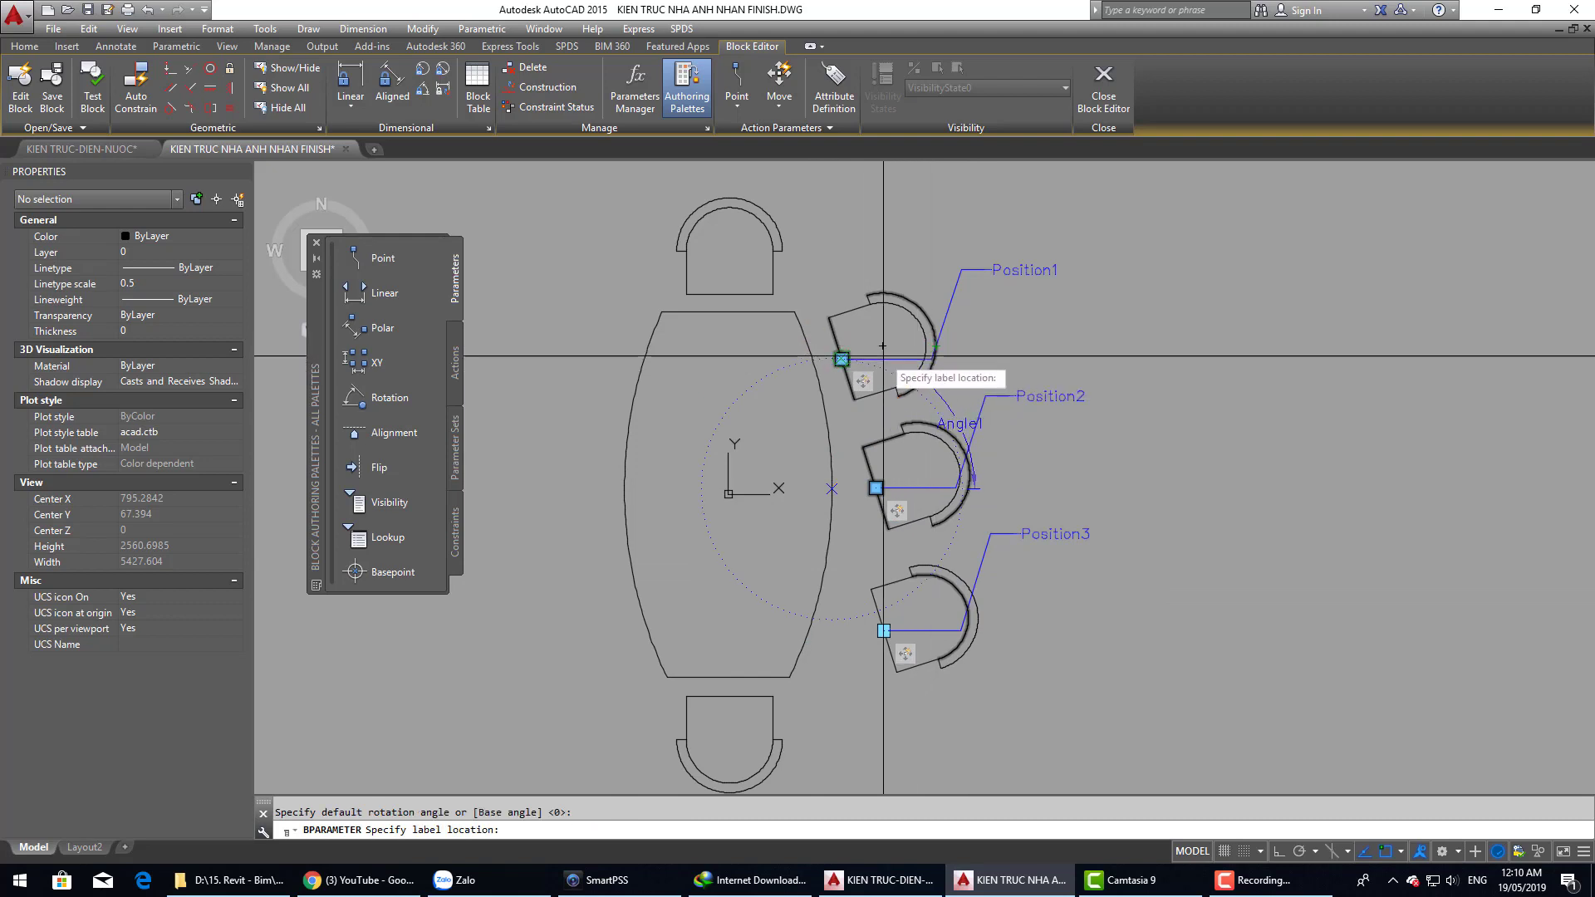
pyautogui.click(842, 359)
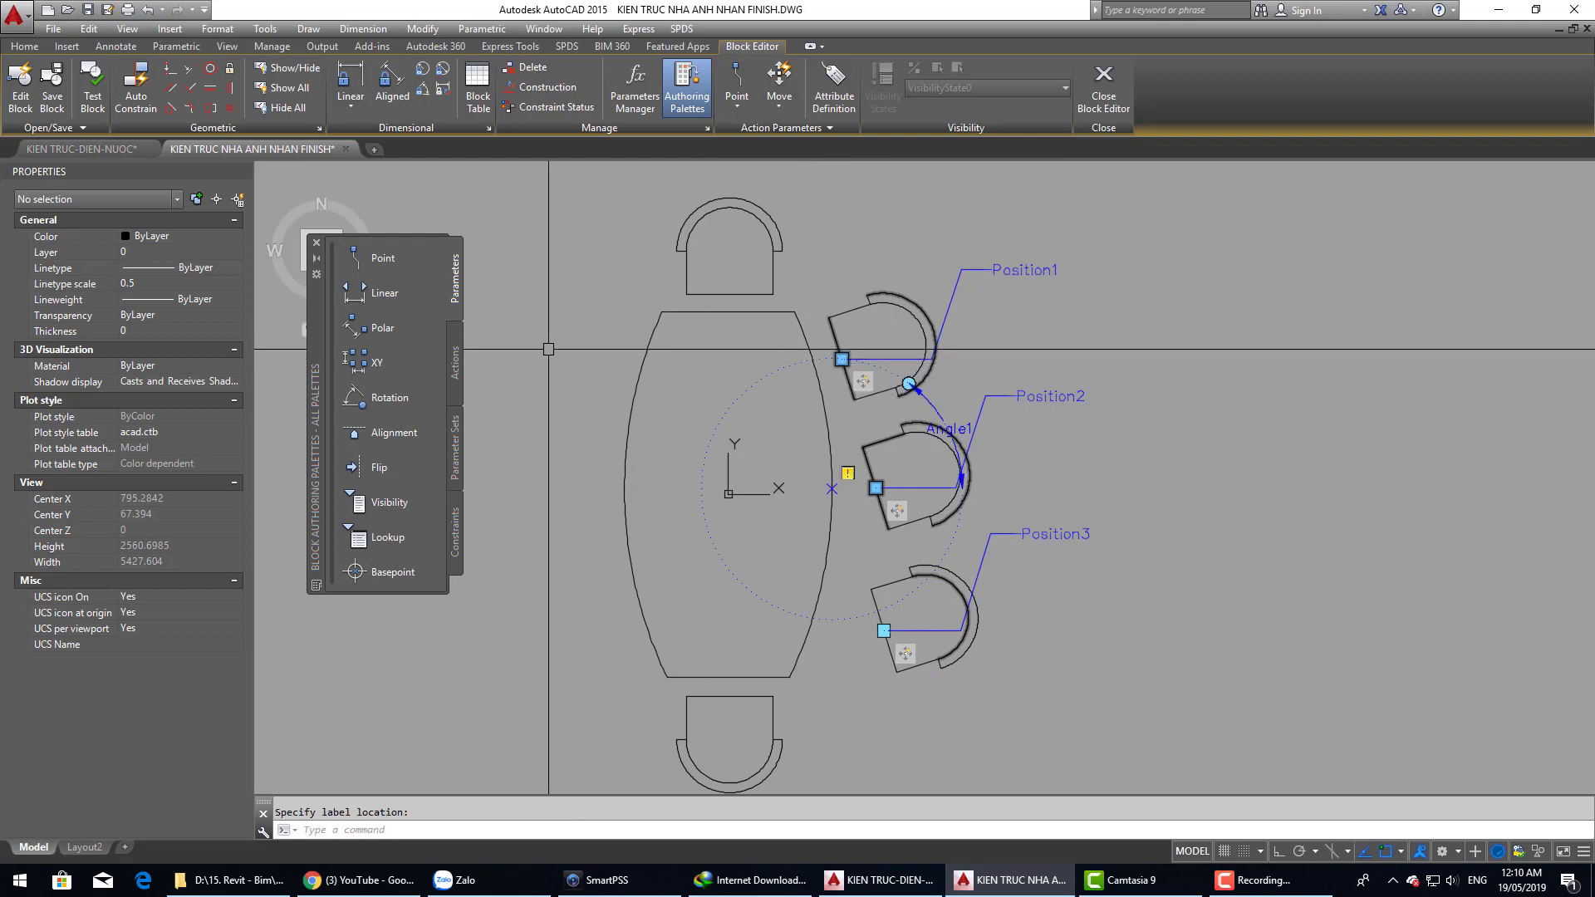
# Step: Add a rotate action on Angle1 that turns the window-selected Position1 chair
pyautogui.click(457, 366)
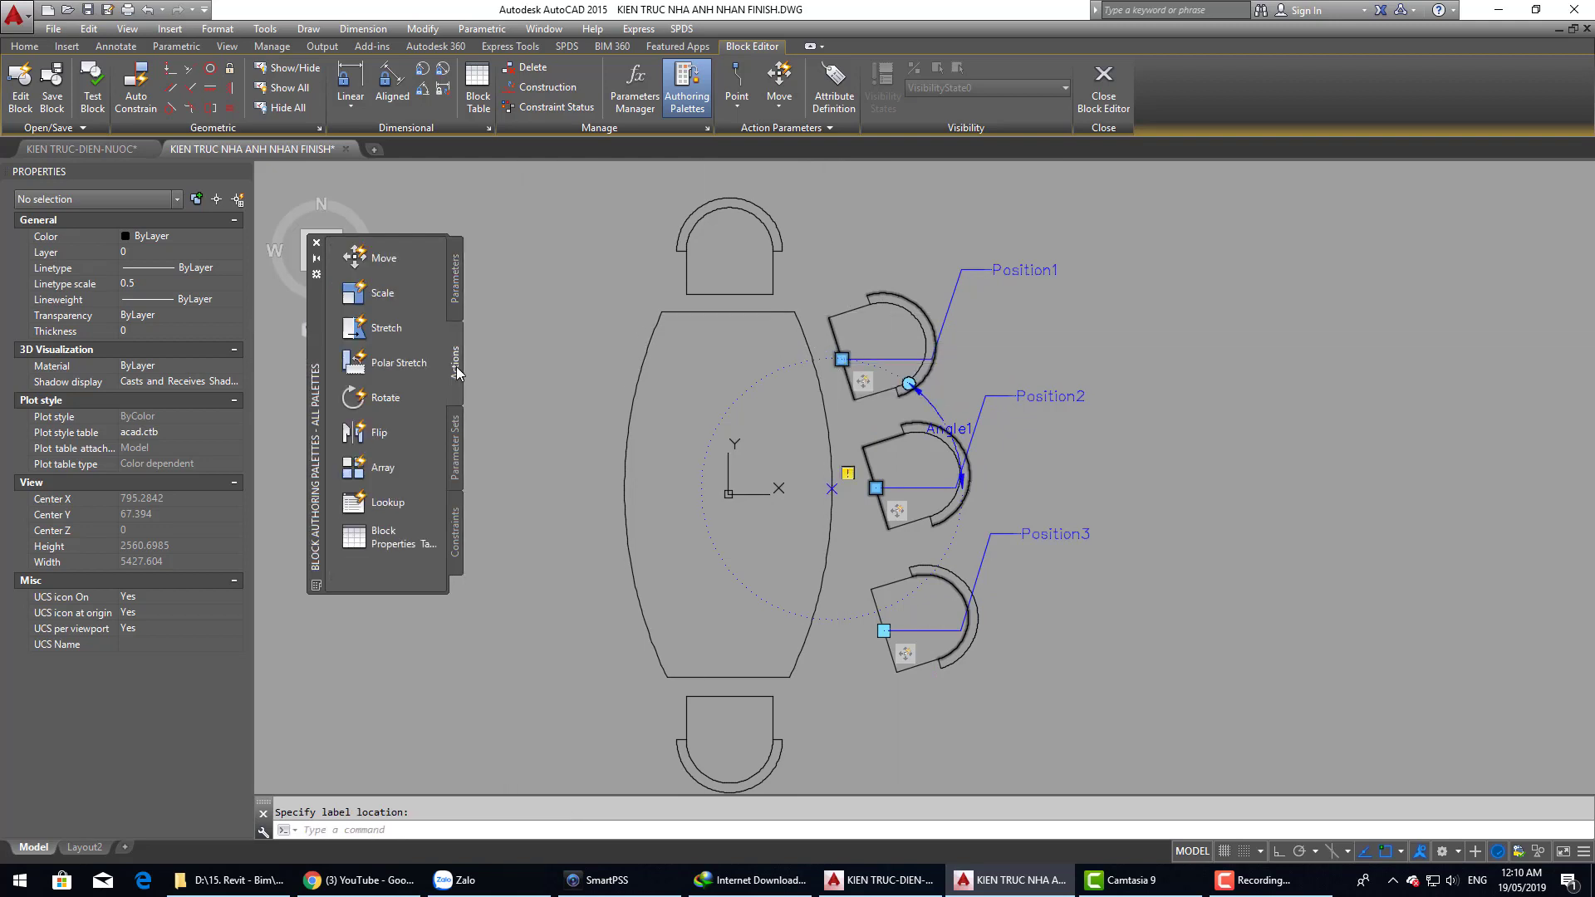
pyautogui.click(371, 399)
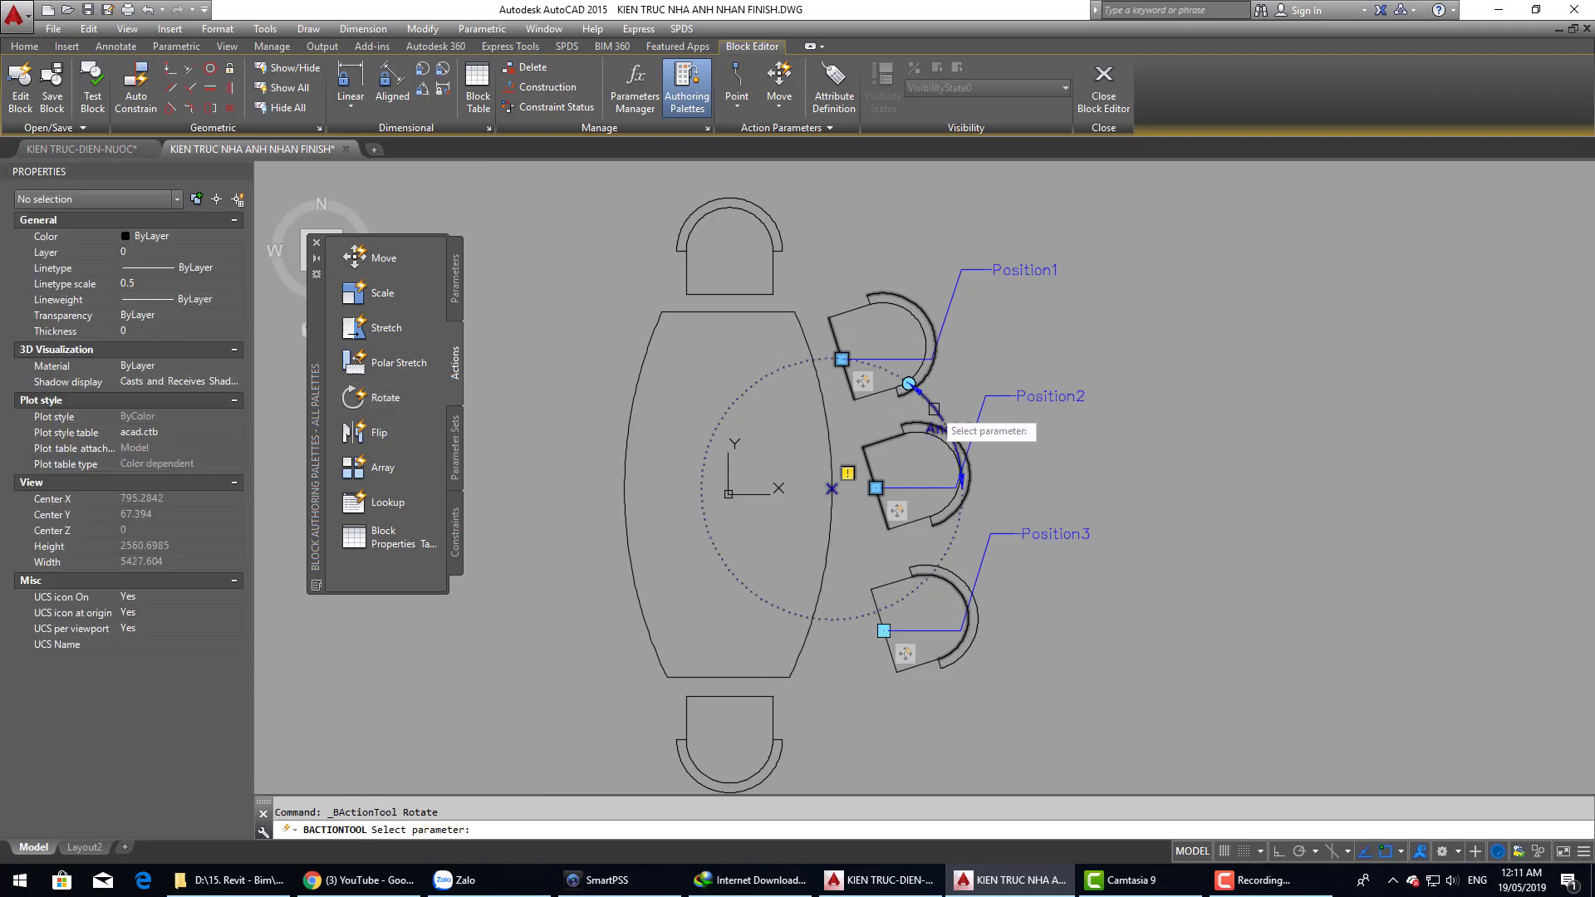
pyautogui.click(934, 409)
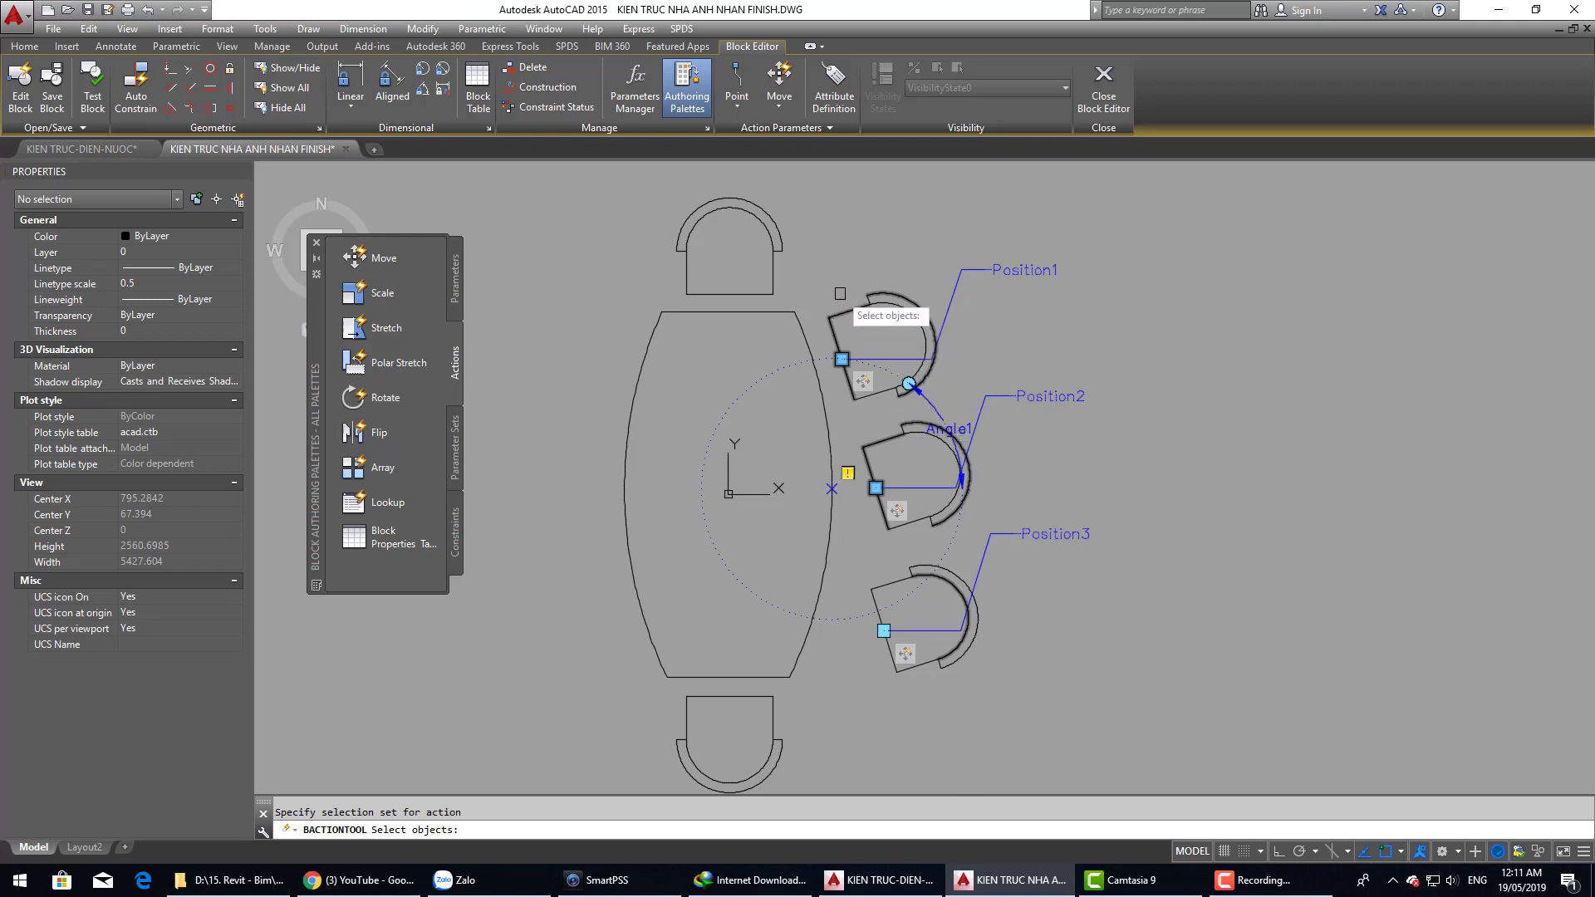
pyautogui.click(810, 253)
pyautogui.click(964, 413)
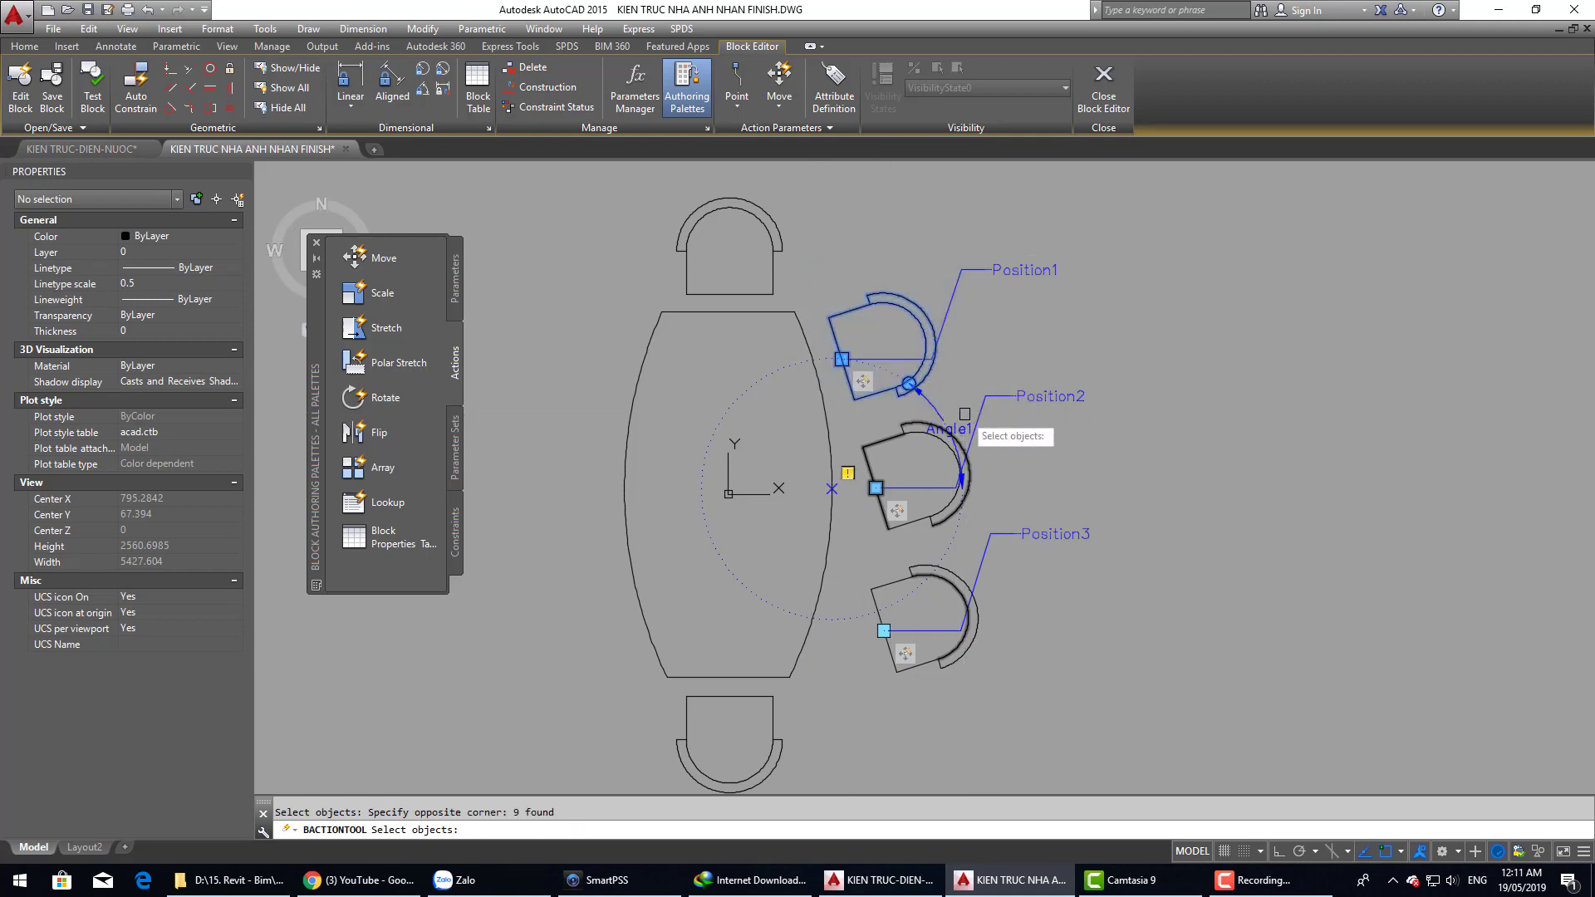
pyautogui.press('Return')
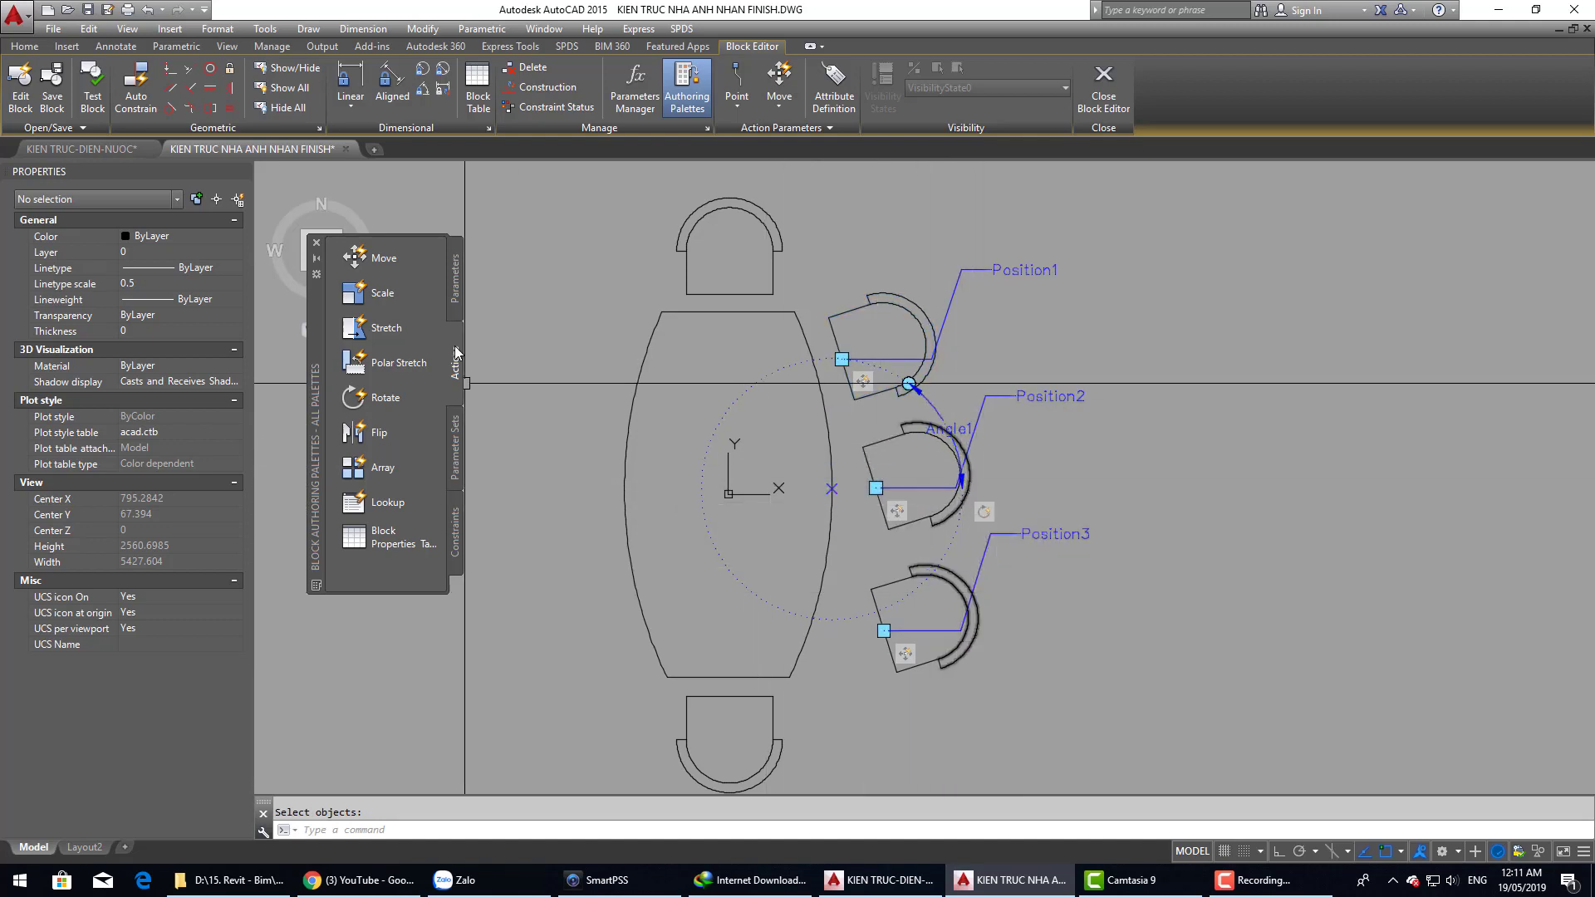
# Step: Place the Angle2 rotation parameter centred on the table edge
pyautogui.click(452, 299)
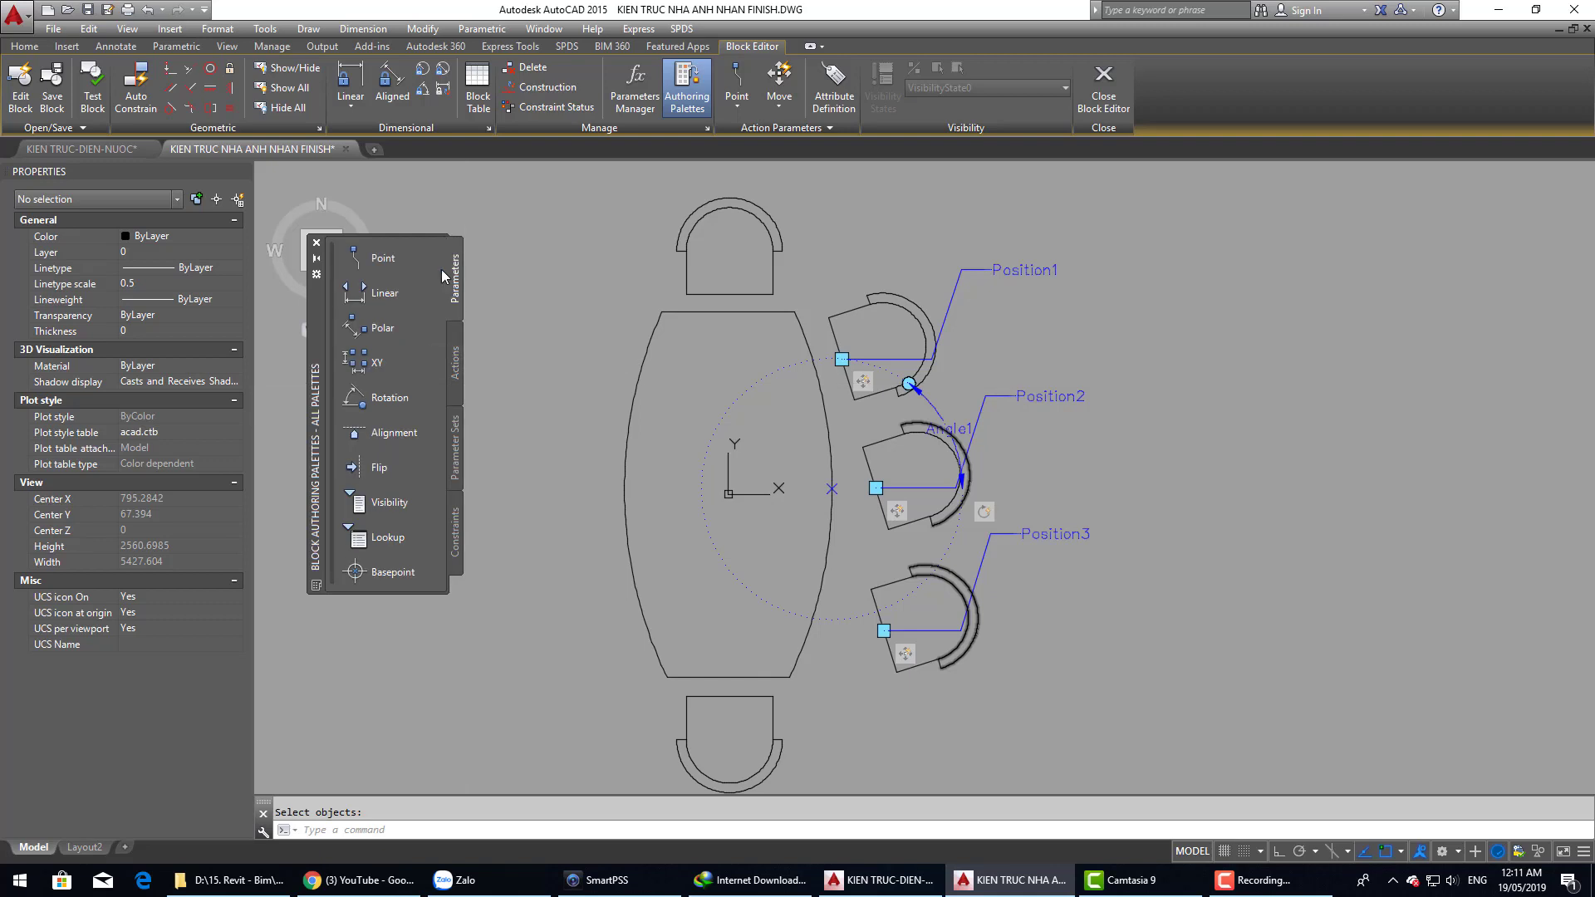
pyautogui.click(373, 400)
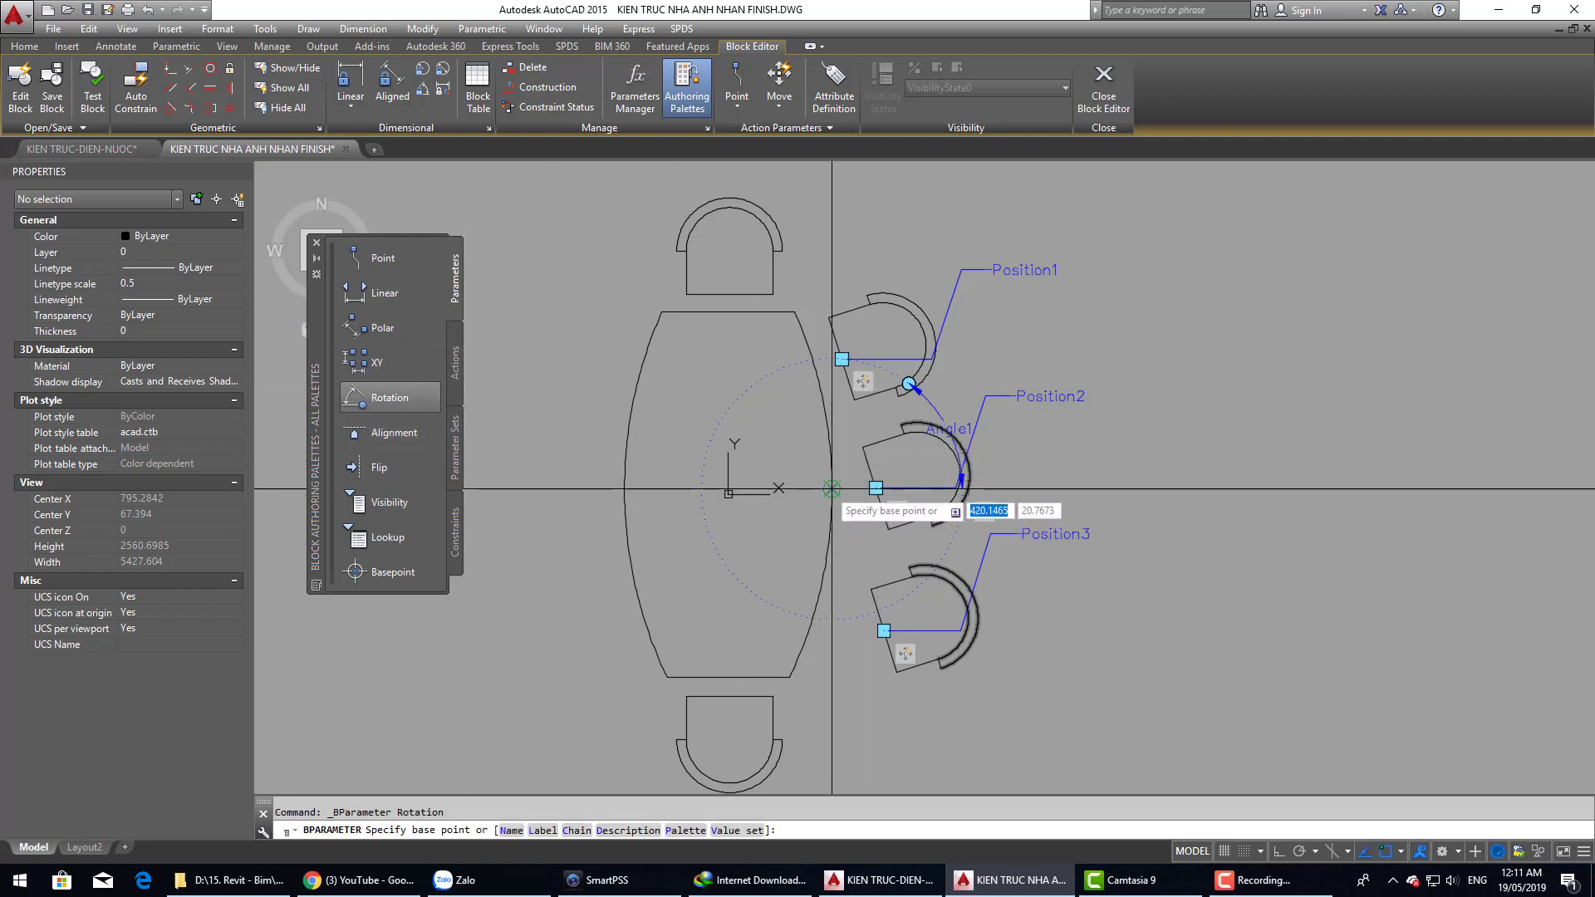
pyautogui.click(831, 488)
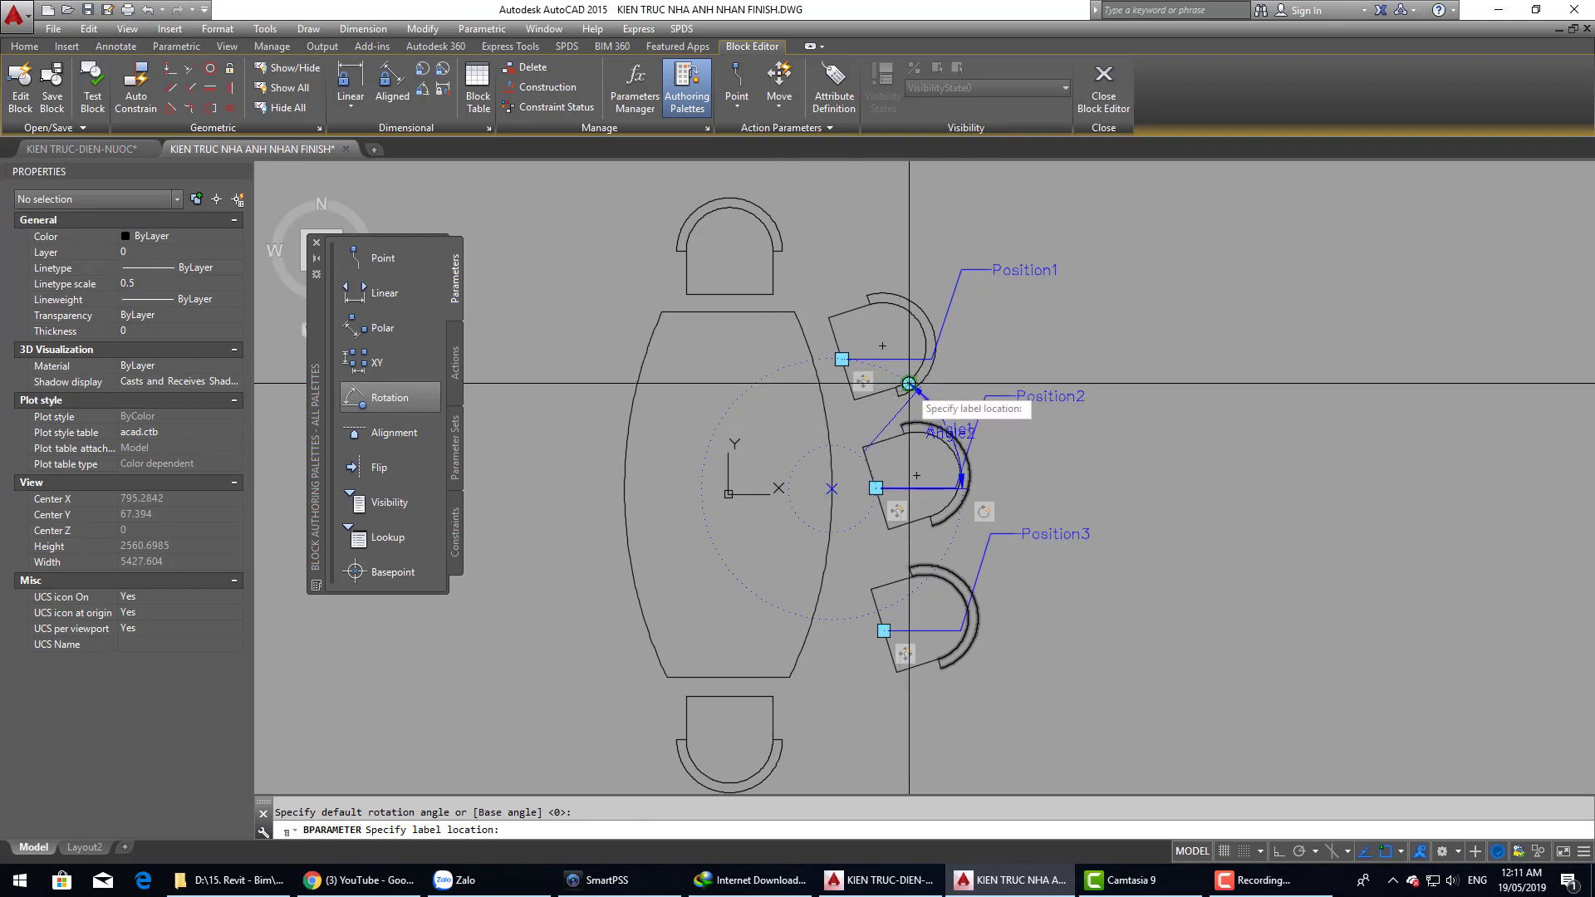
# Step: Begin a rotate action on Angle2 for the middle chair, then cancel it and zoom closer
pyautogui.click(454, 374)
pyautogui.click(387, 397)
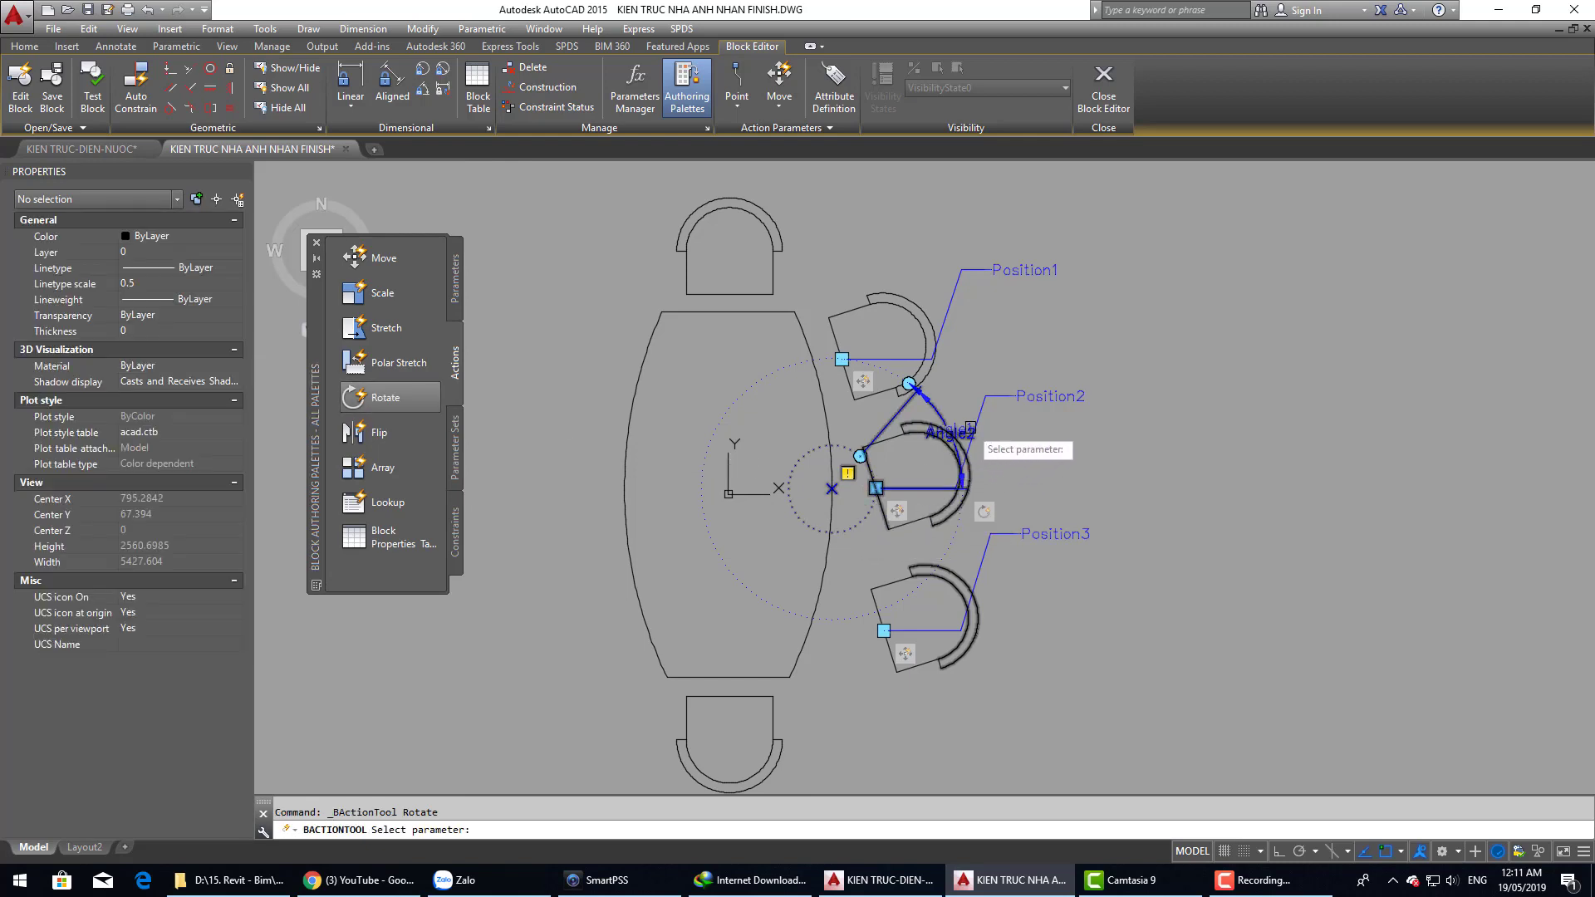
pyautogui.click(851, 528)
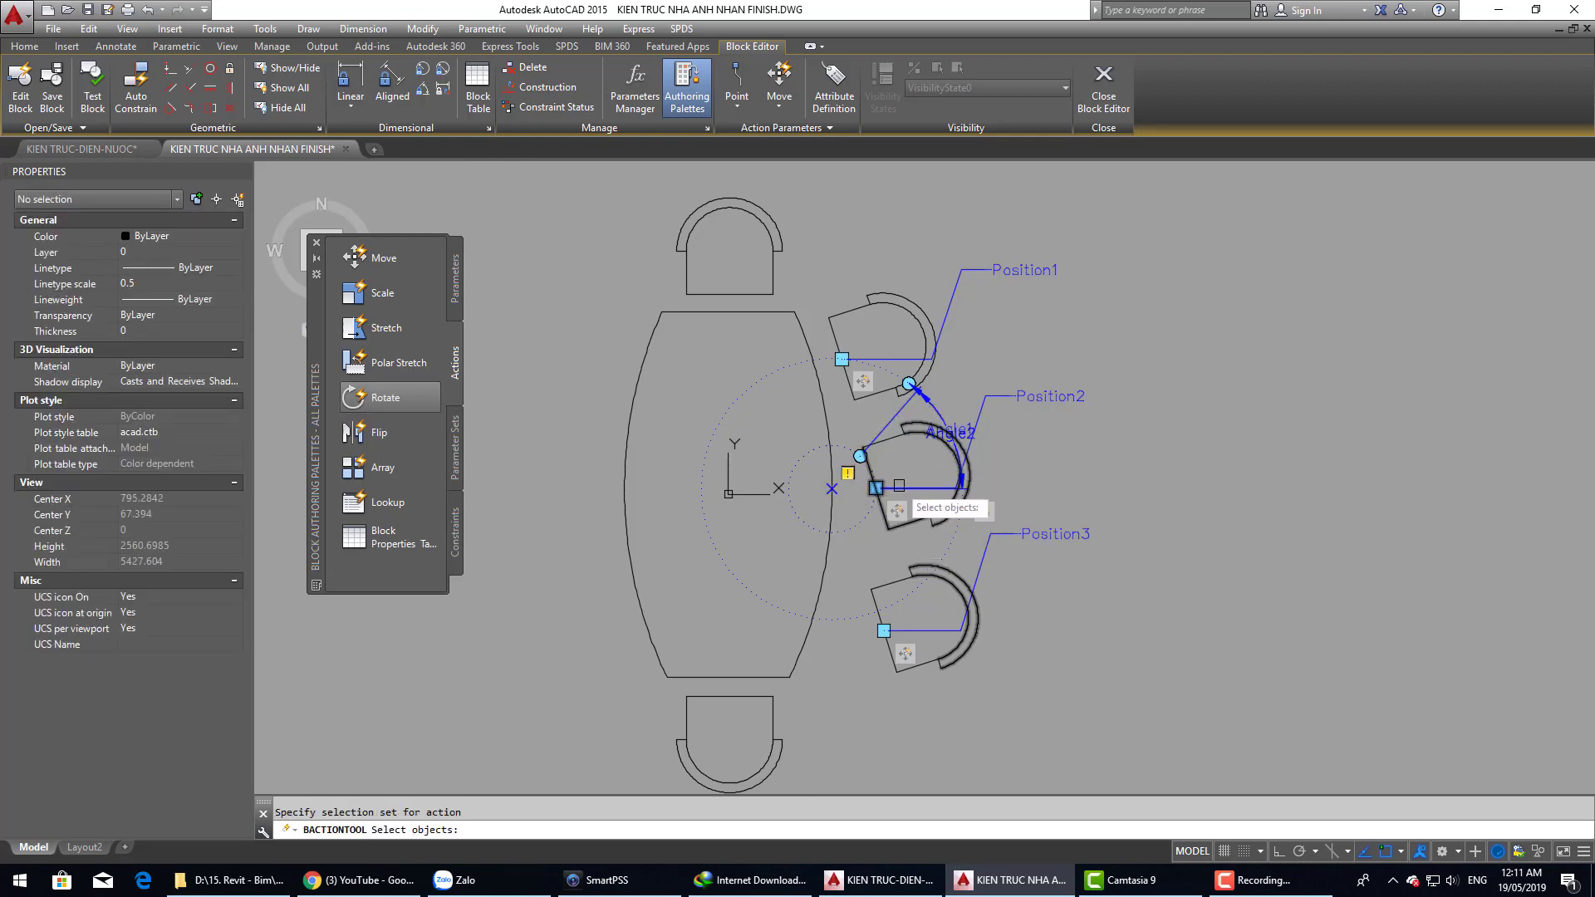
pyautogui.click(848, 412)
pyautogui.click(994, 536)
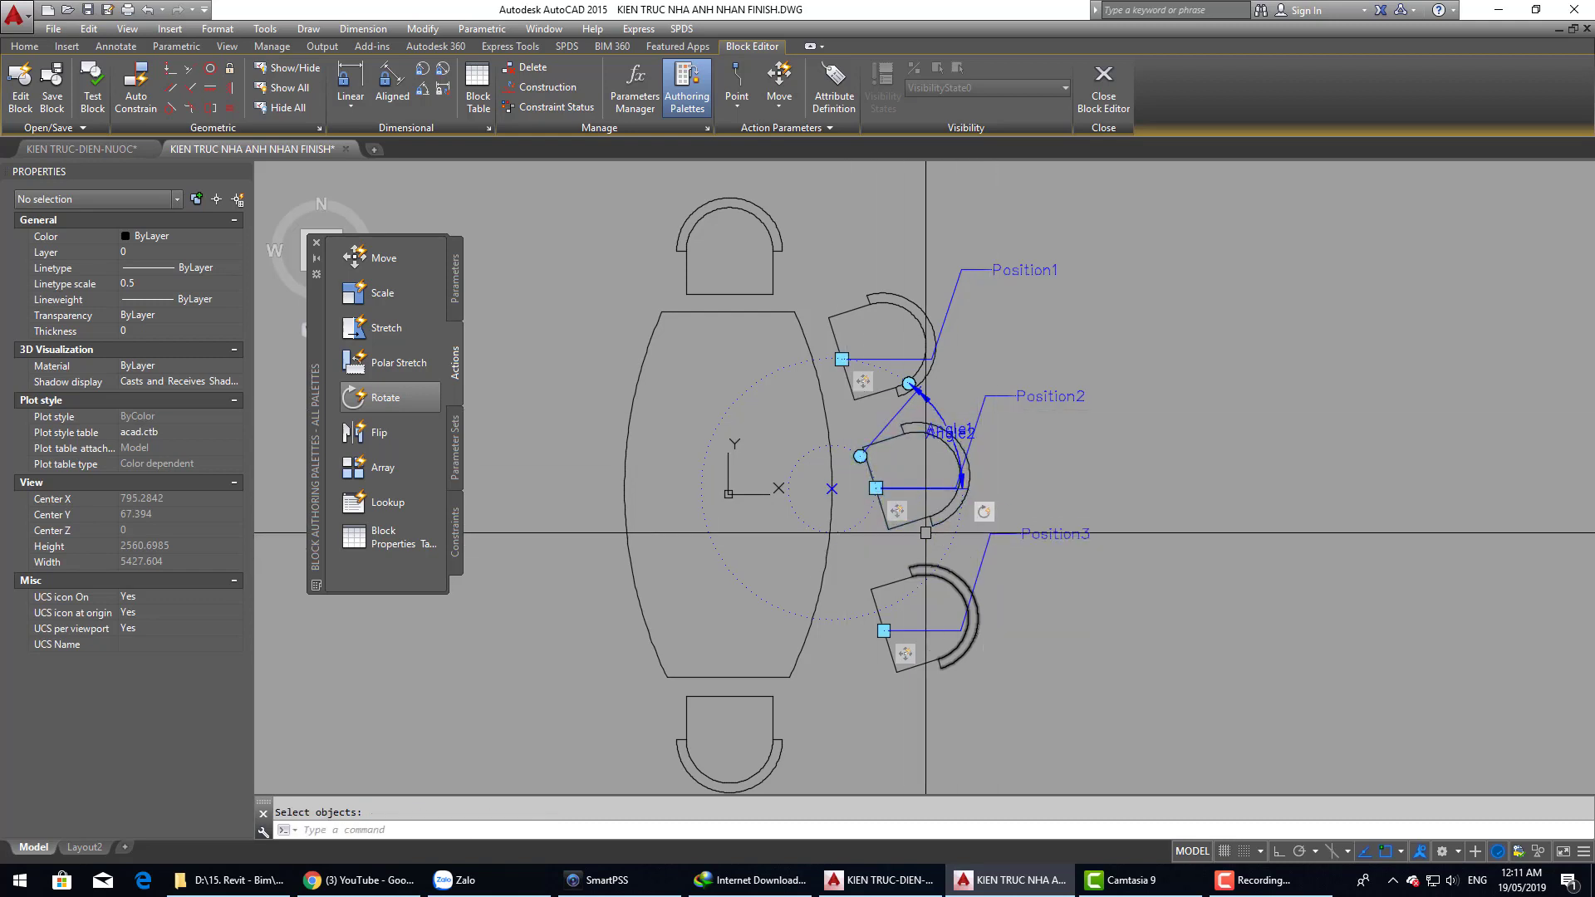
pyautogui.scroll(3, 955, 507)
pyautogui.press('Escape')
pyautogui.scroll(2, 809, 487)
pyautogui.moveTo(810, 486); pyautogui.dragTo(828, 521, button='middle')
# Step: Add a rotate action on Angle2 that turns the window-selected middle Position2 chair
pyautogui.click(415, 416)
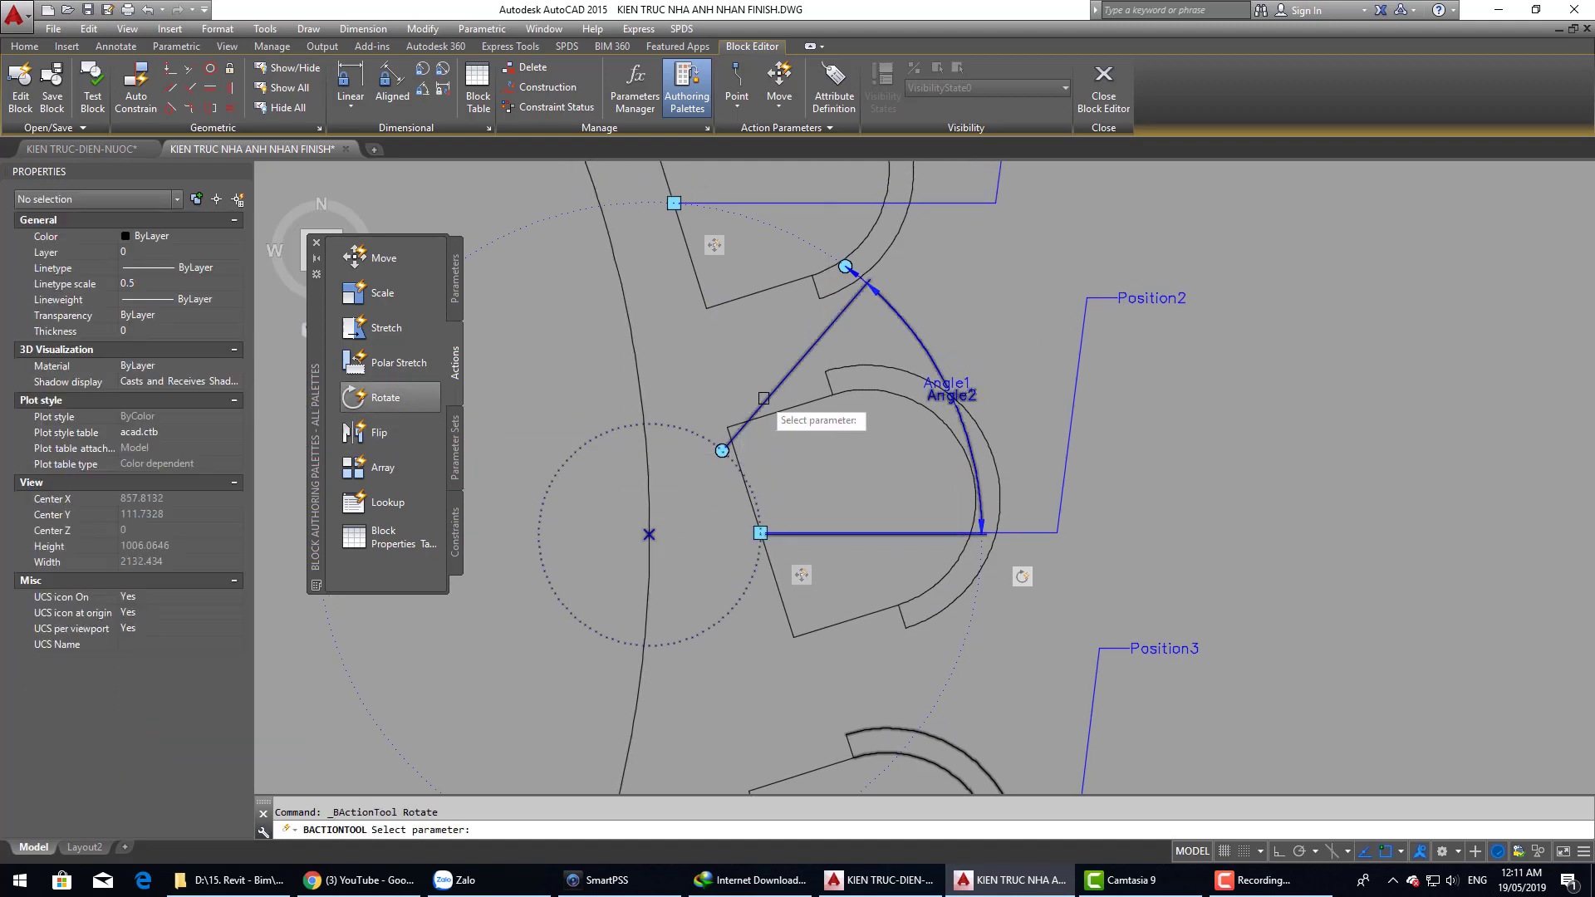
pyautogui.click(978, 399)
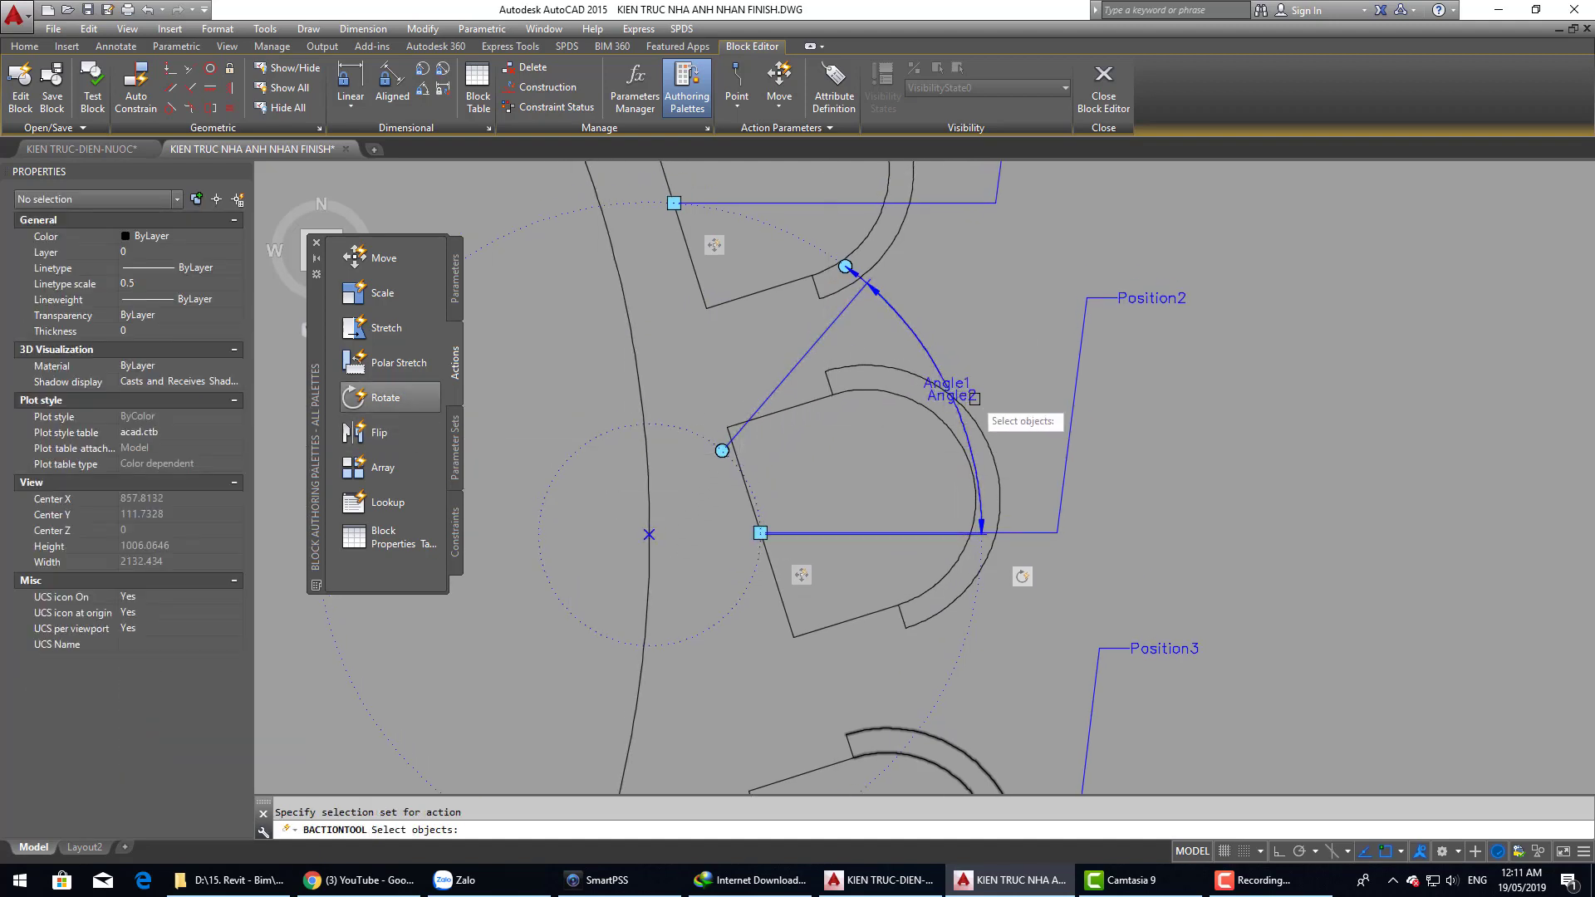
pyautogui.click(708, 340)
pyautogui.click(1198, 718)
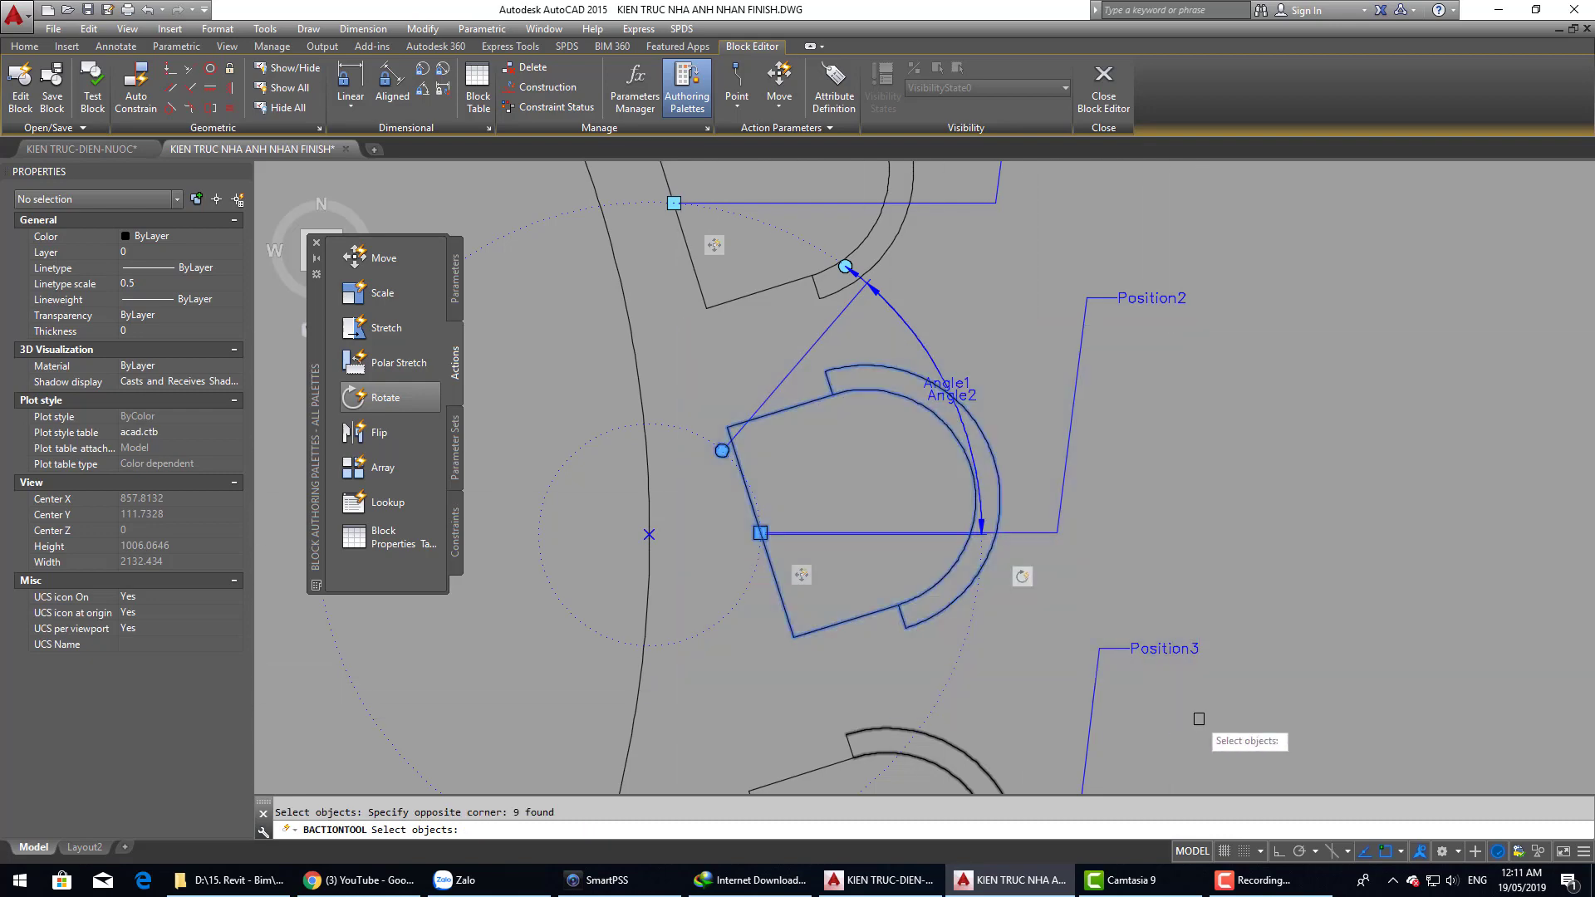
pyautogui.press('Return')
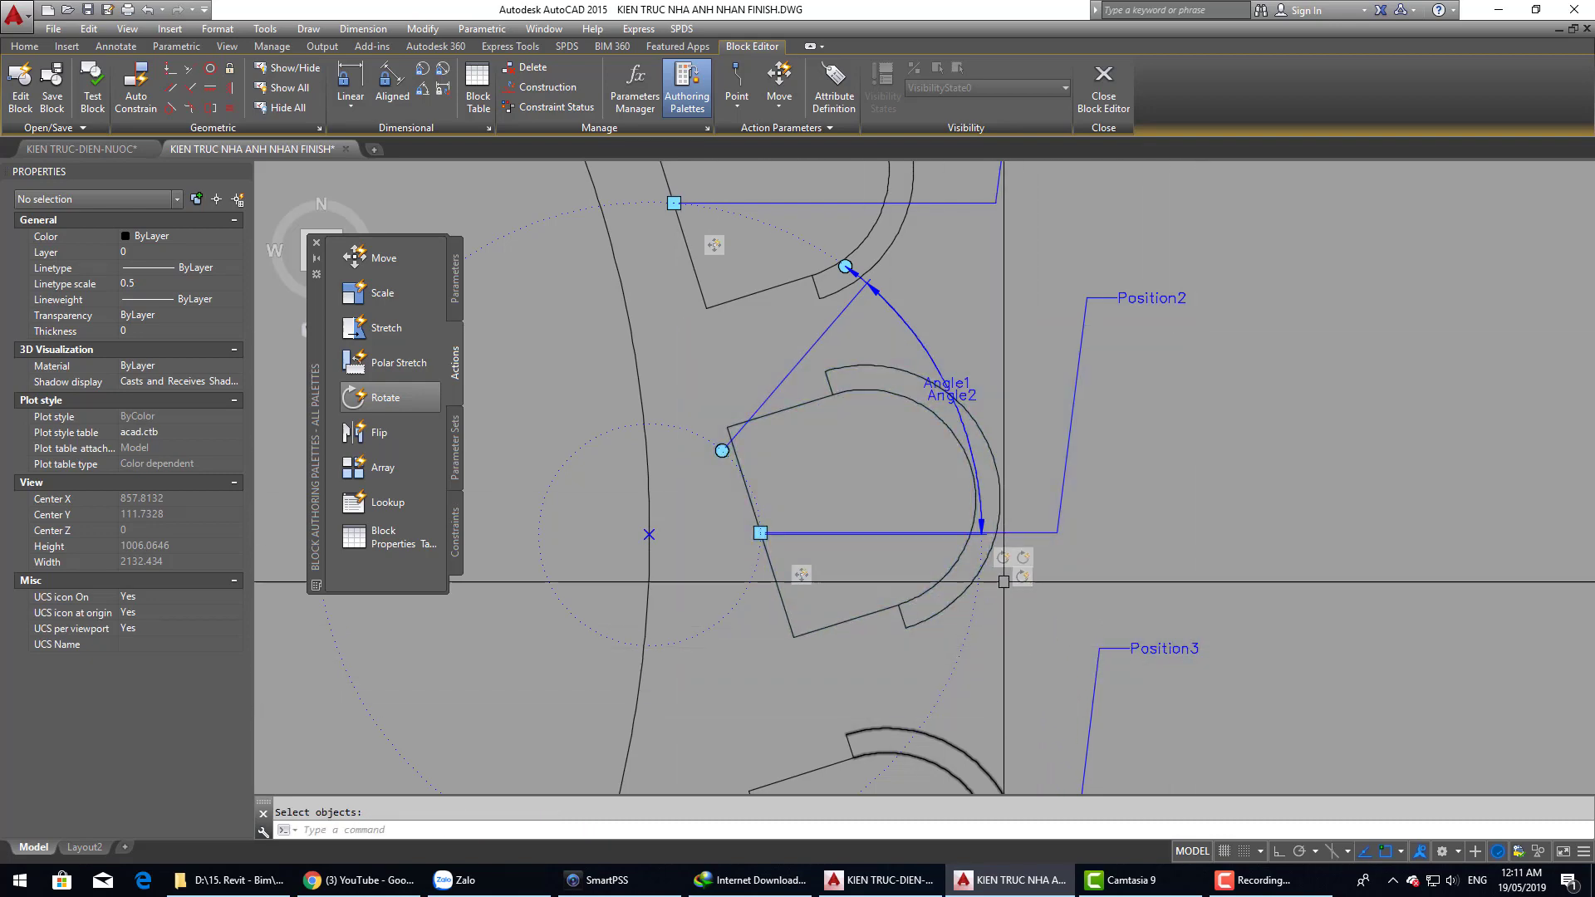
pyautogui.scroll(2, 1019, 556)
pyautogui.scroll(2, 1019, 556)
pyautogui.scroll(-3, 1019, 557)
pyautogui.scroll(-3, 1007, 521)
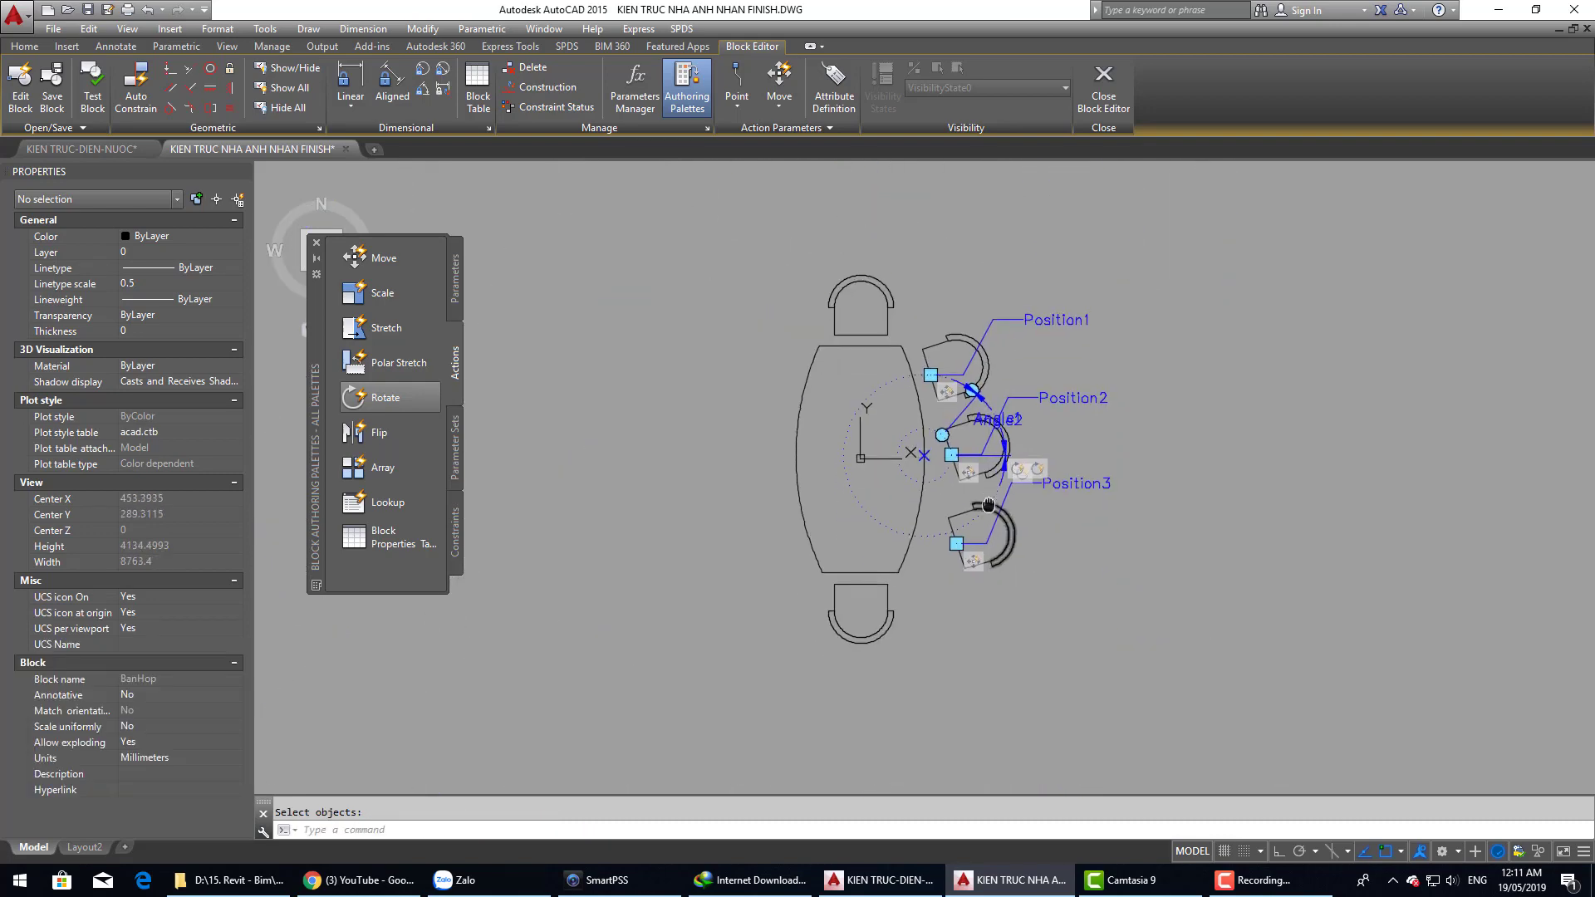
pyautogui.scroll(3, 931, 615)
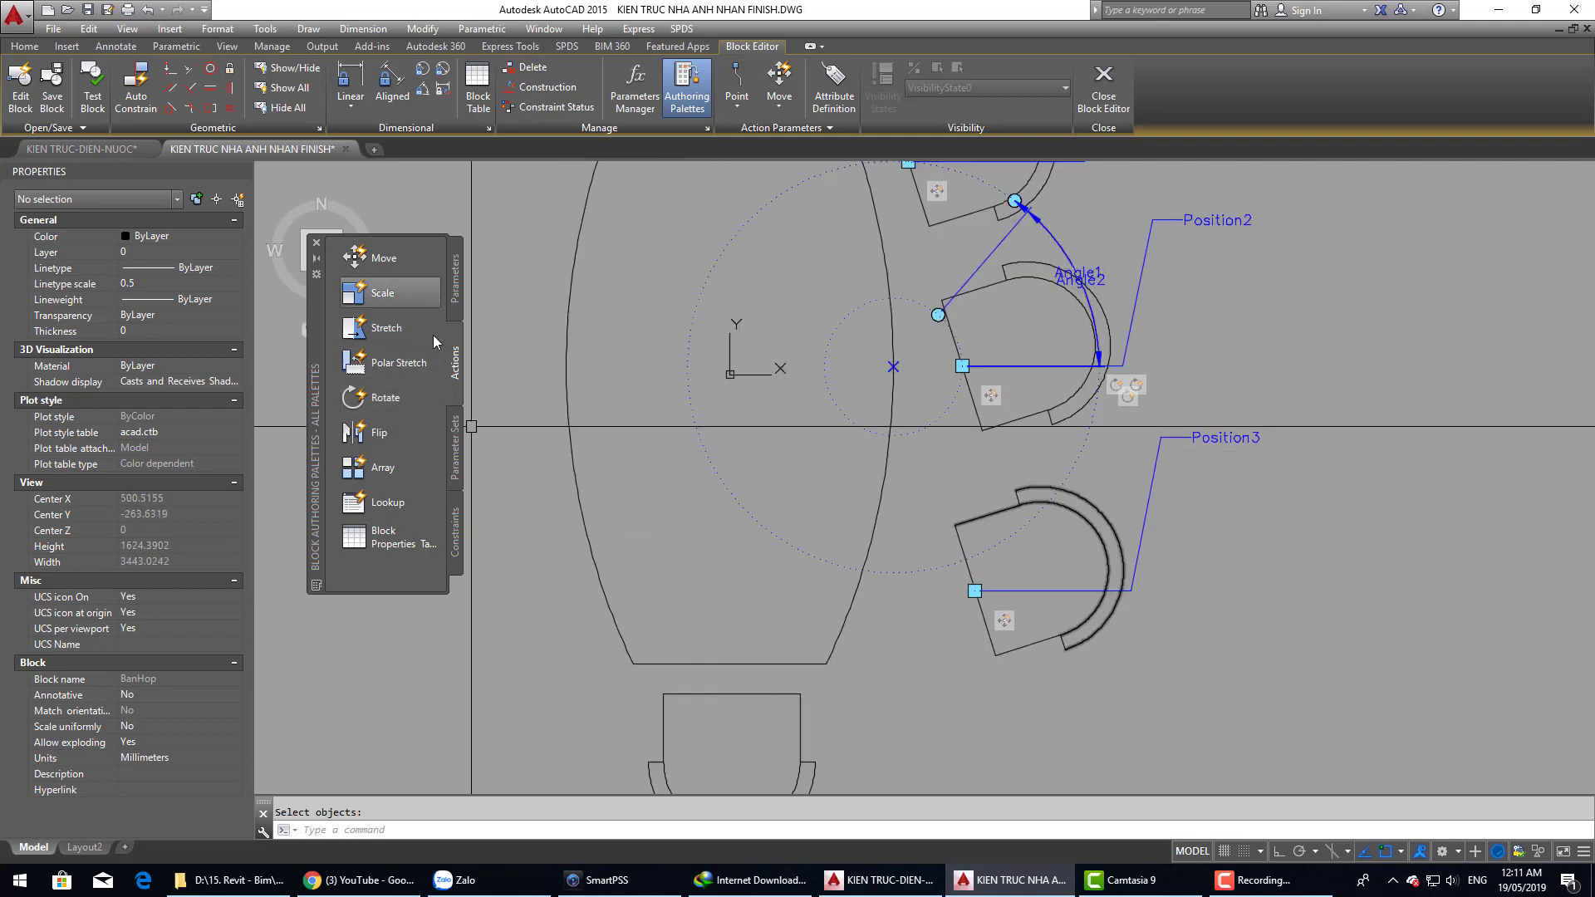
pyautogui.click(454, 307)
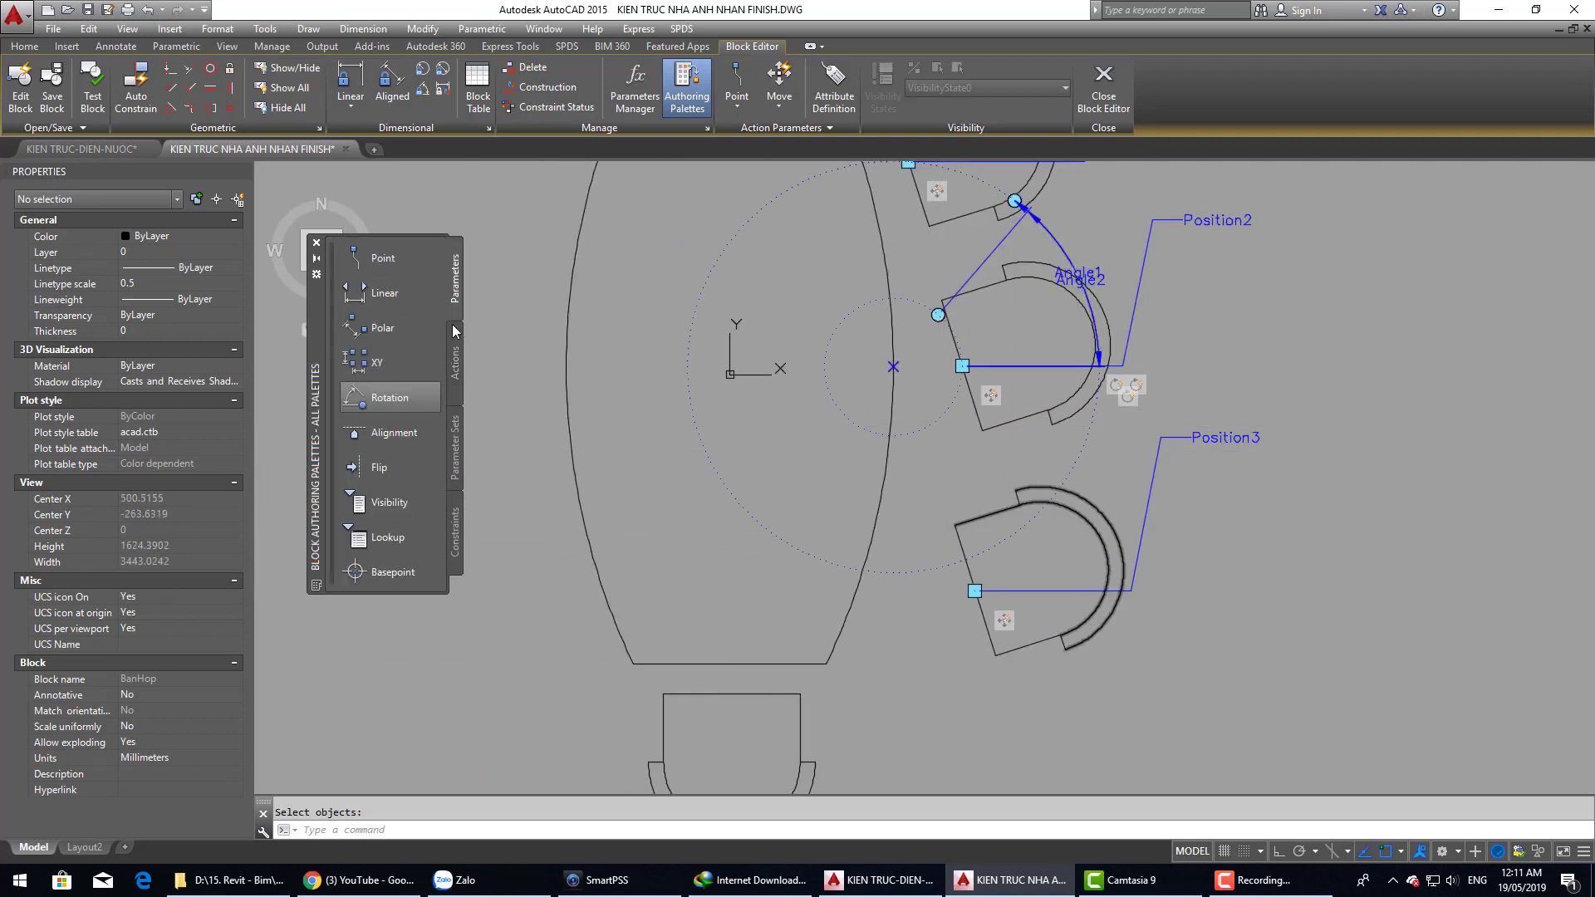
# Step: Add an Angle3 rotation parameter centred at the X marker, with its radius at the bottom chair
pyautogui.click(401, 403)
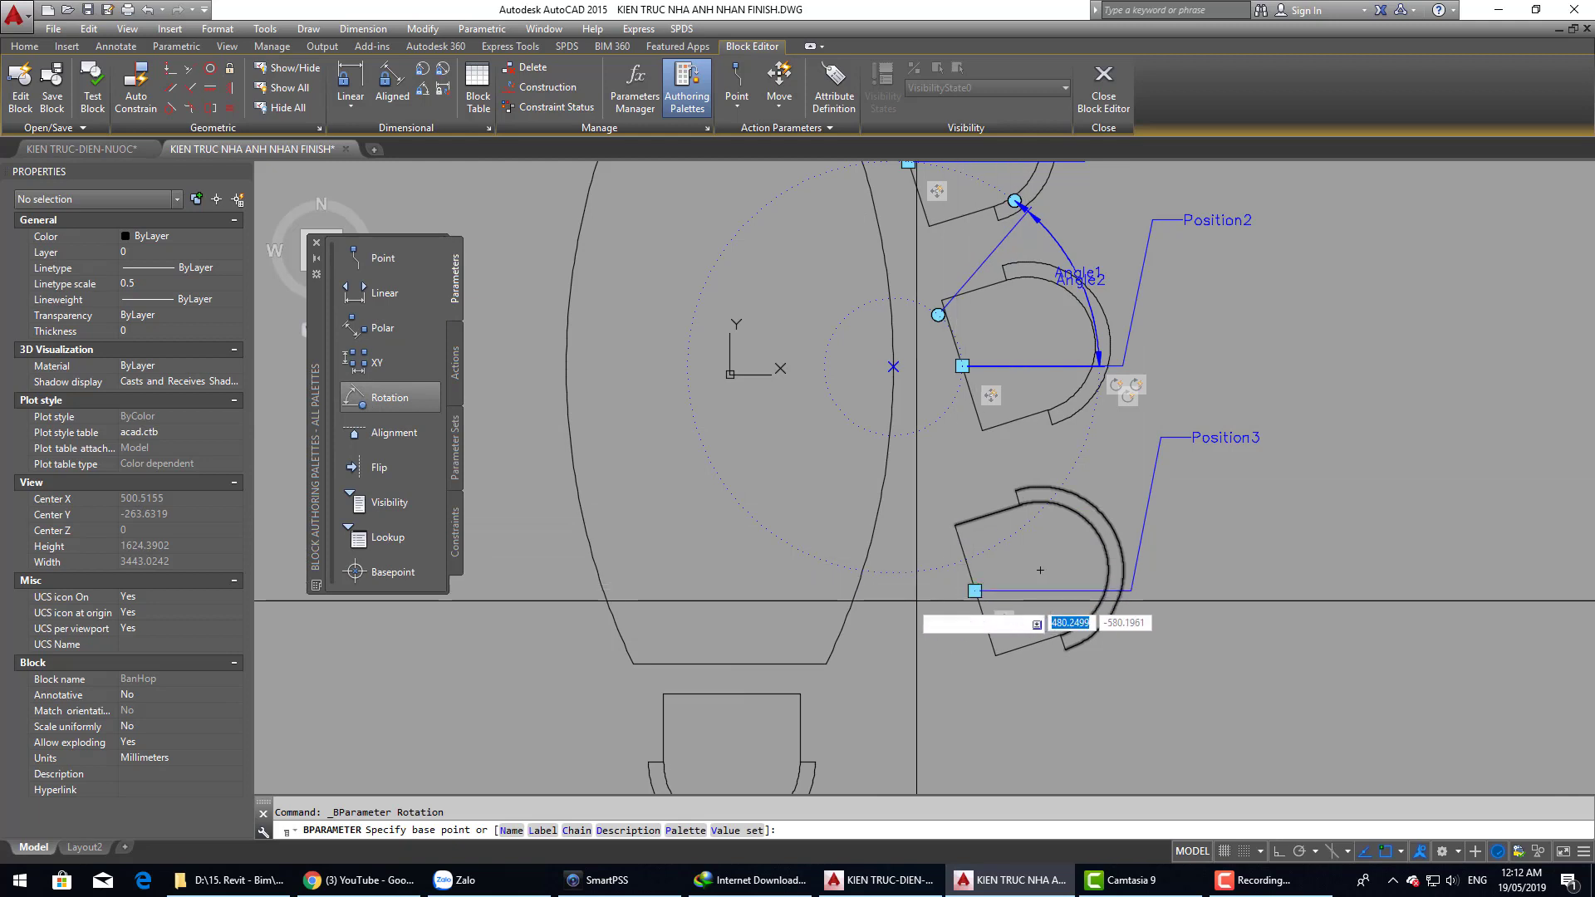
pyautogui.click(893, 366)
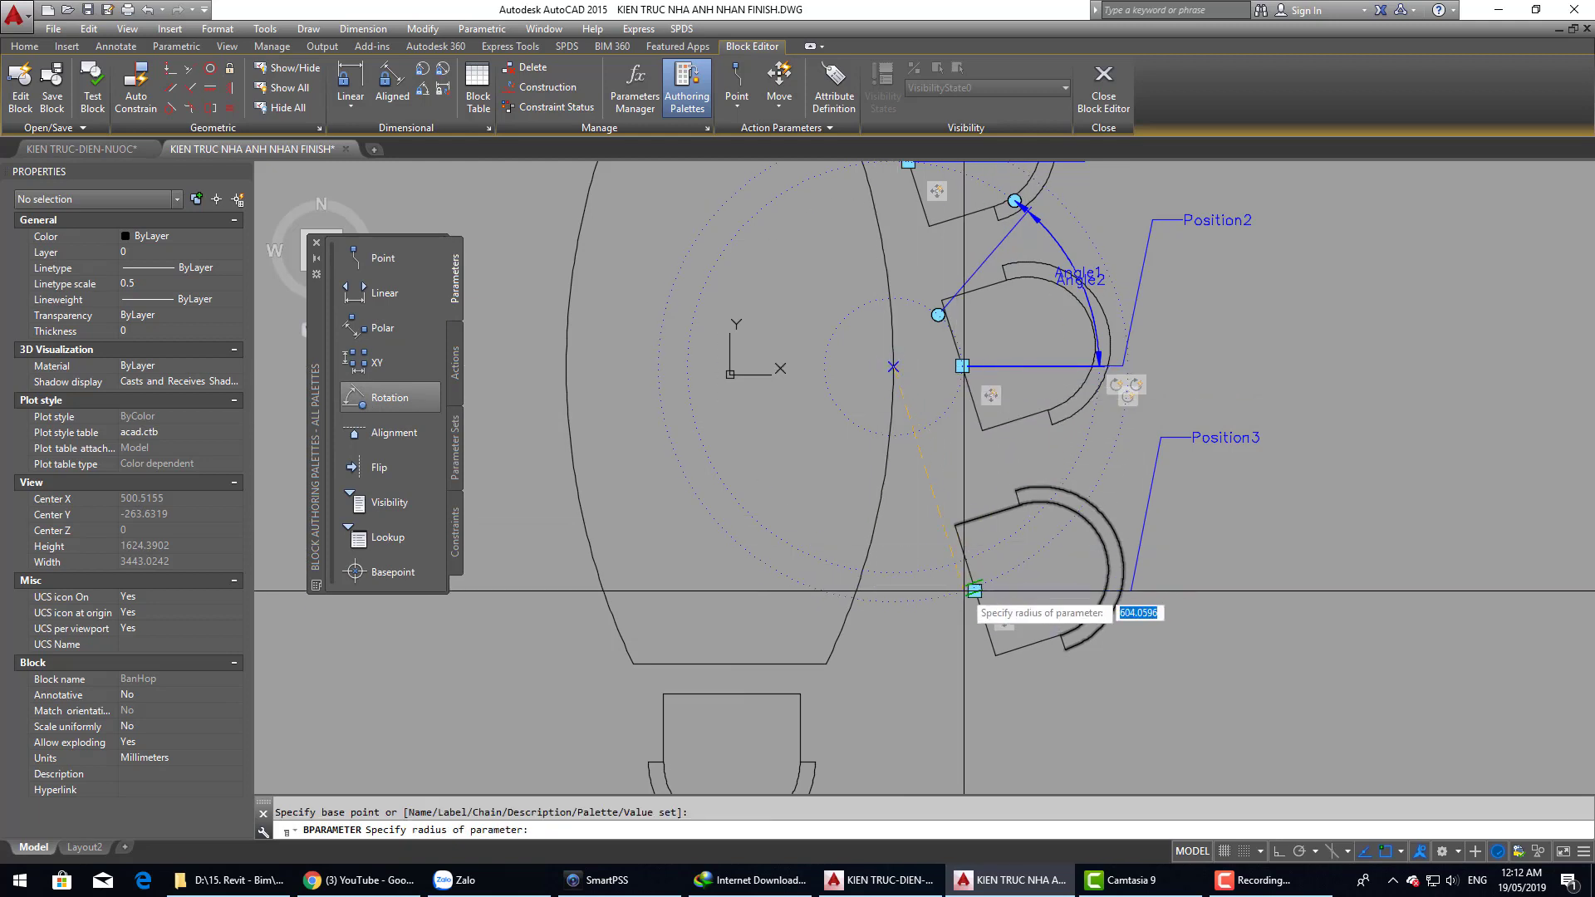
pyautogui.click(975, 590)
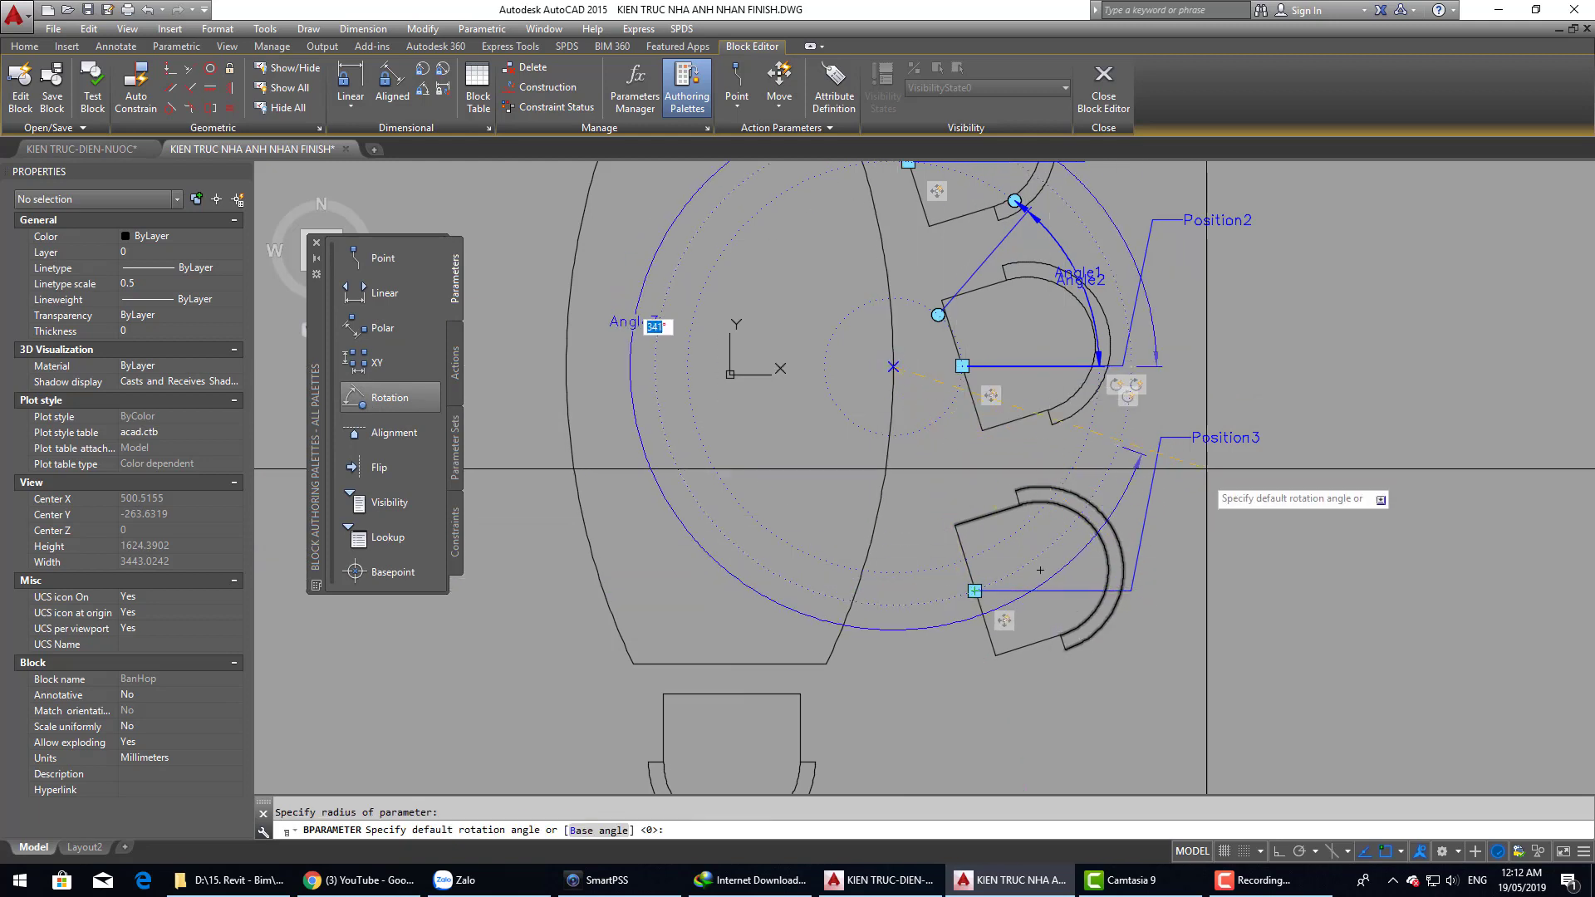
pyautogui.click(1028, 684)
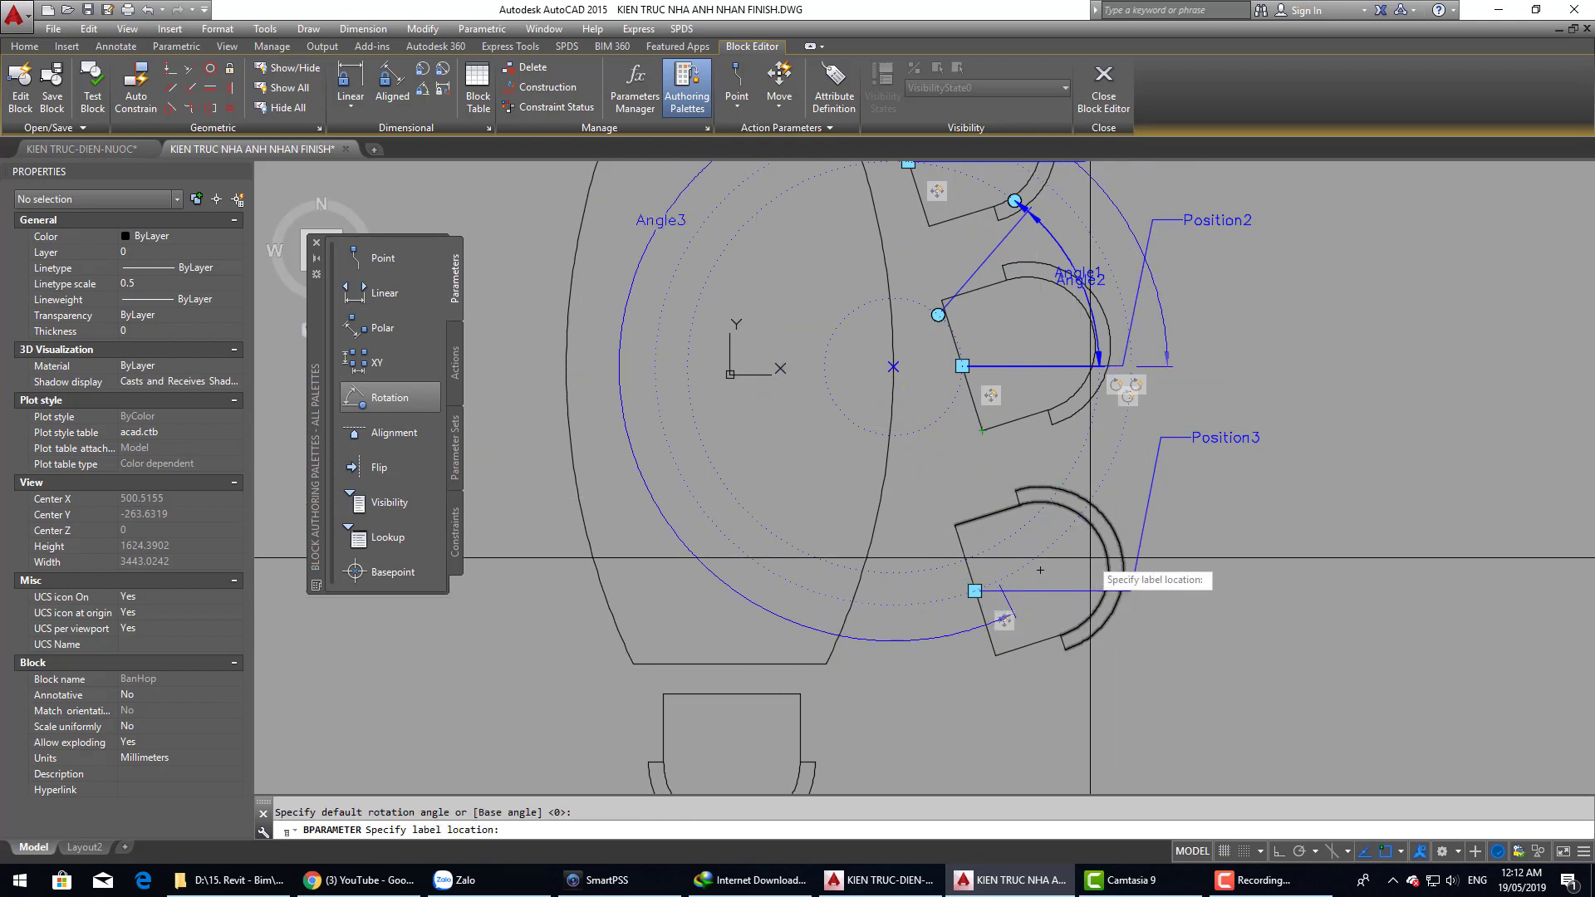
pyautogui.click(1062, 553)
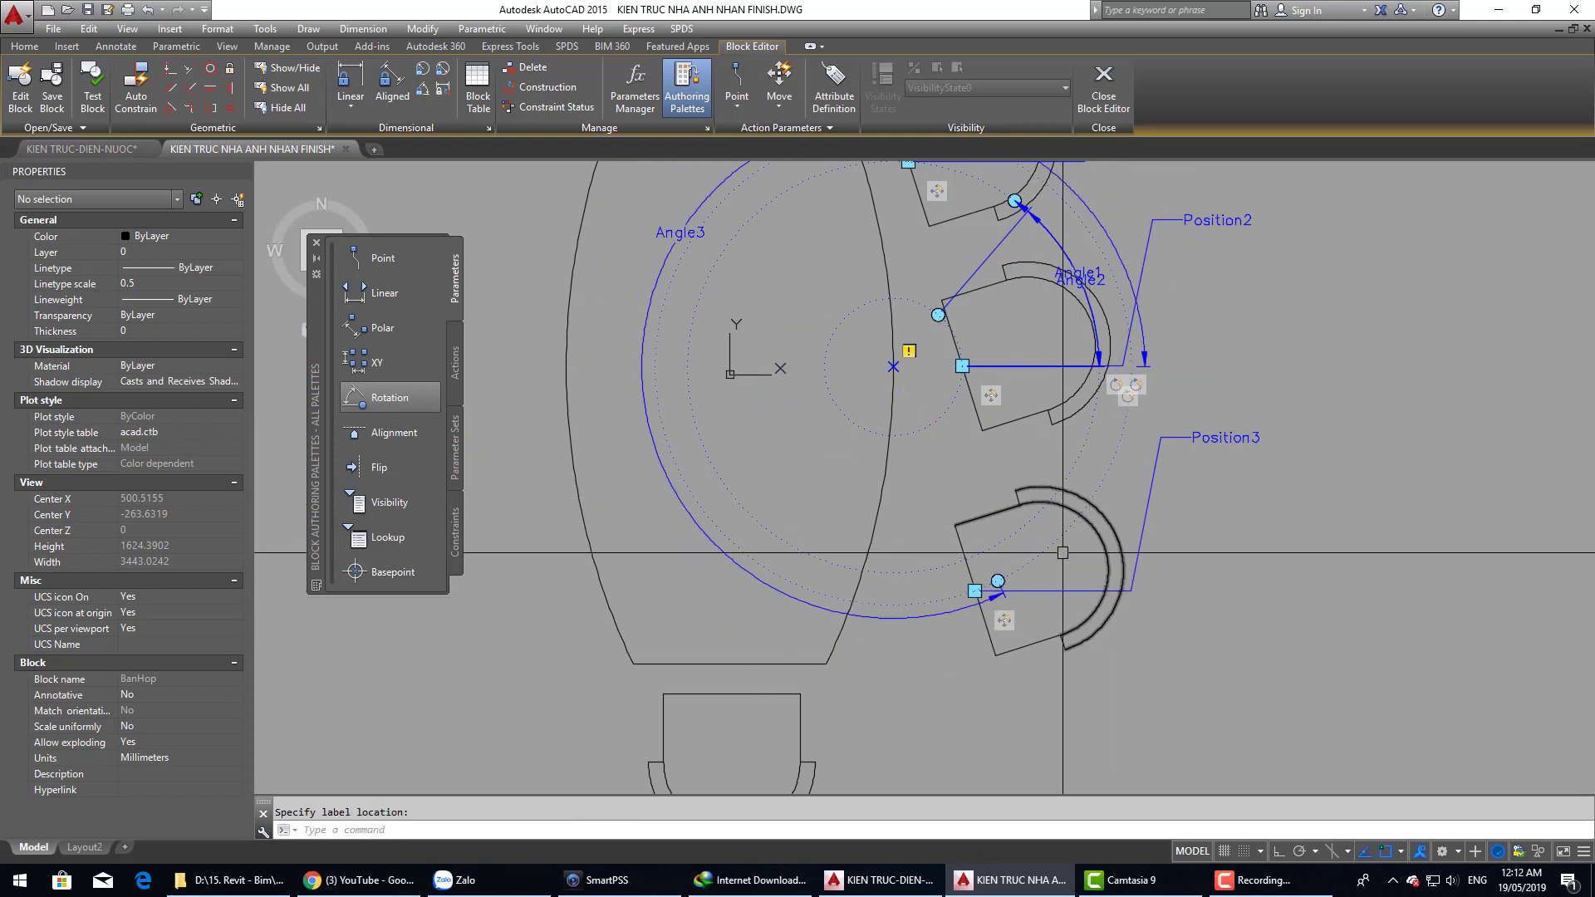
# Step: Add a rotate action on Angle3 that turns the window-selected bottom chair
pyautogui.click(459, 370)
pyautogui.click(378, 402)
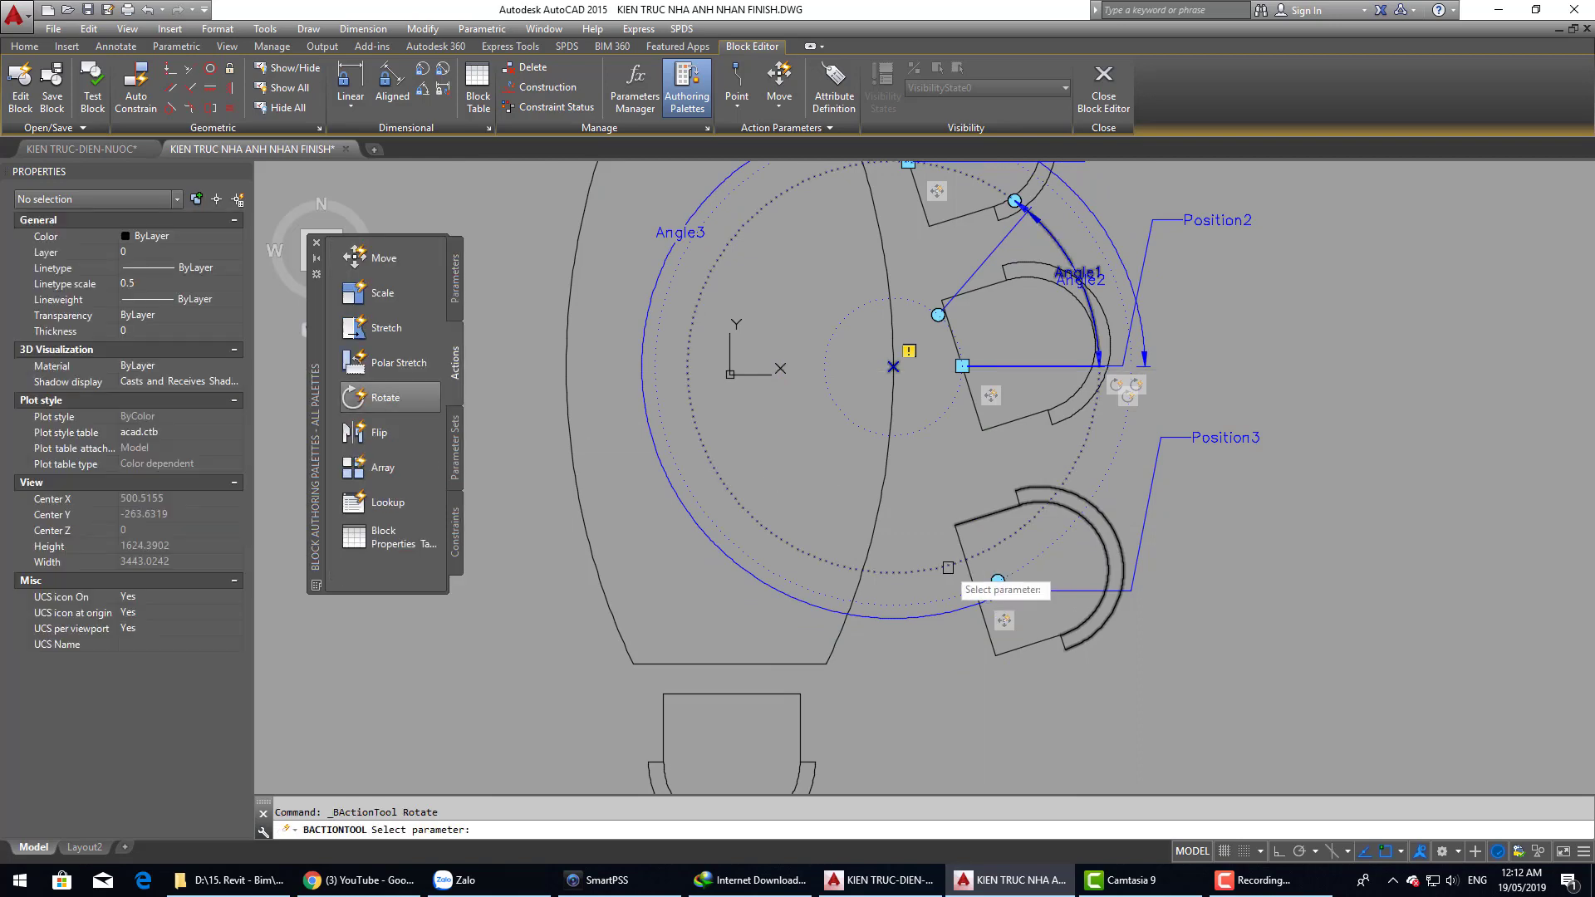
pyautogui.scroll(2, 948, 567)
pyautogui.click(950, 644)
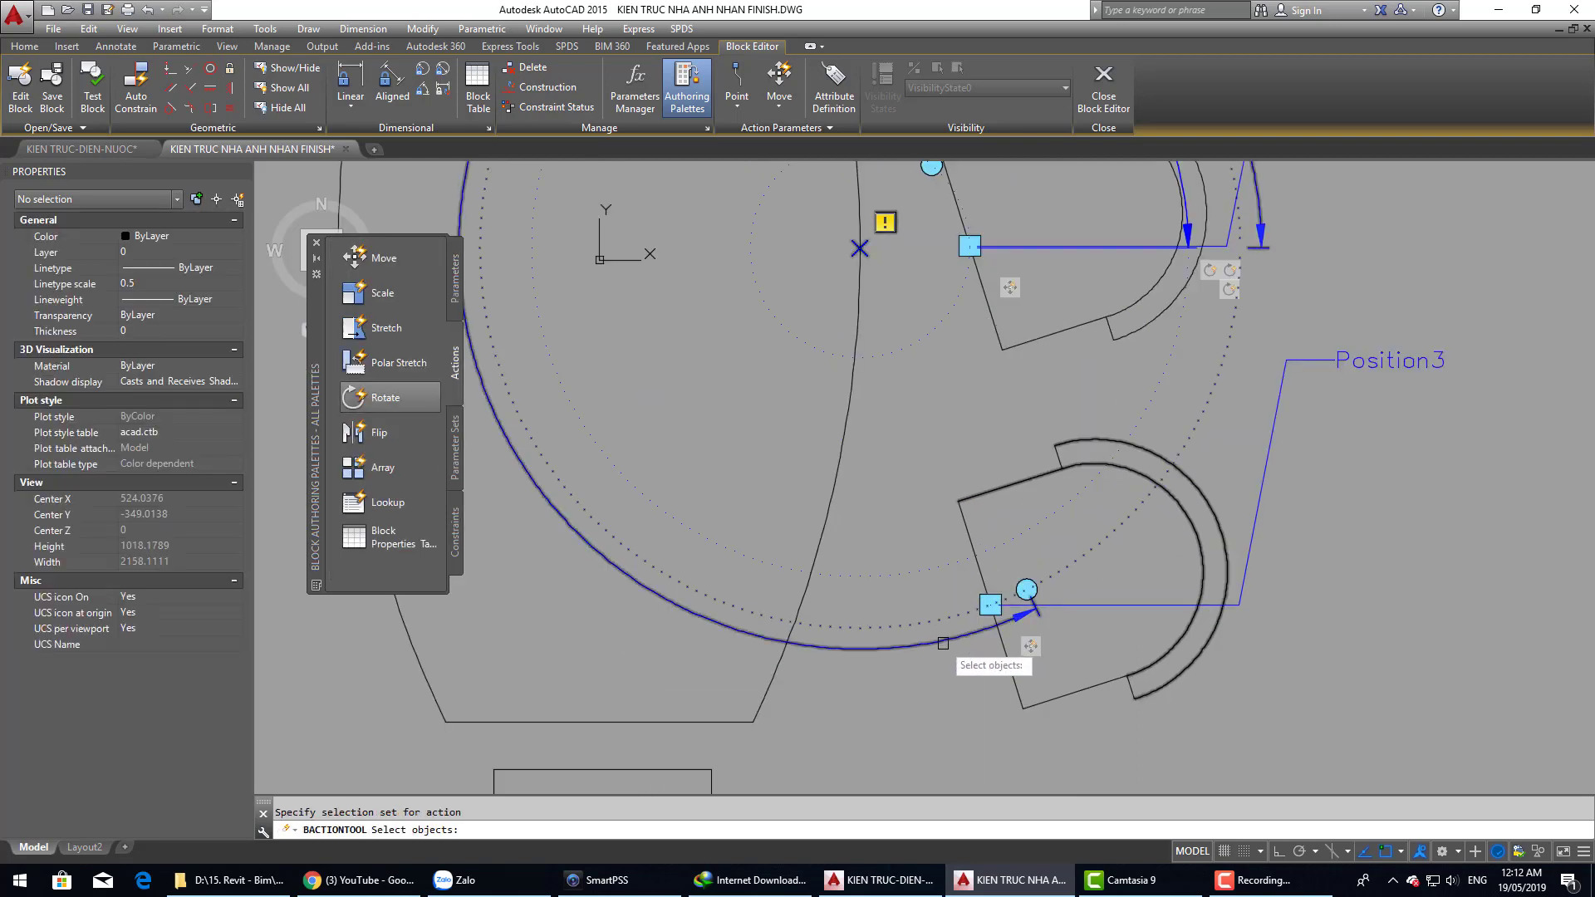
pyautogui.scroll(-2, 971, 485)
pyautogui.click(930, 412)
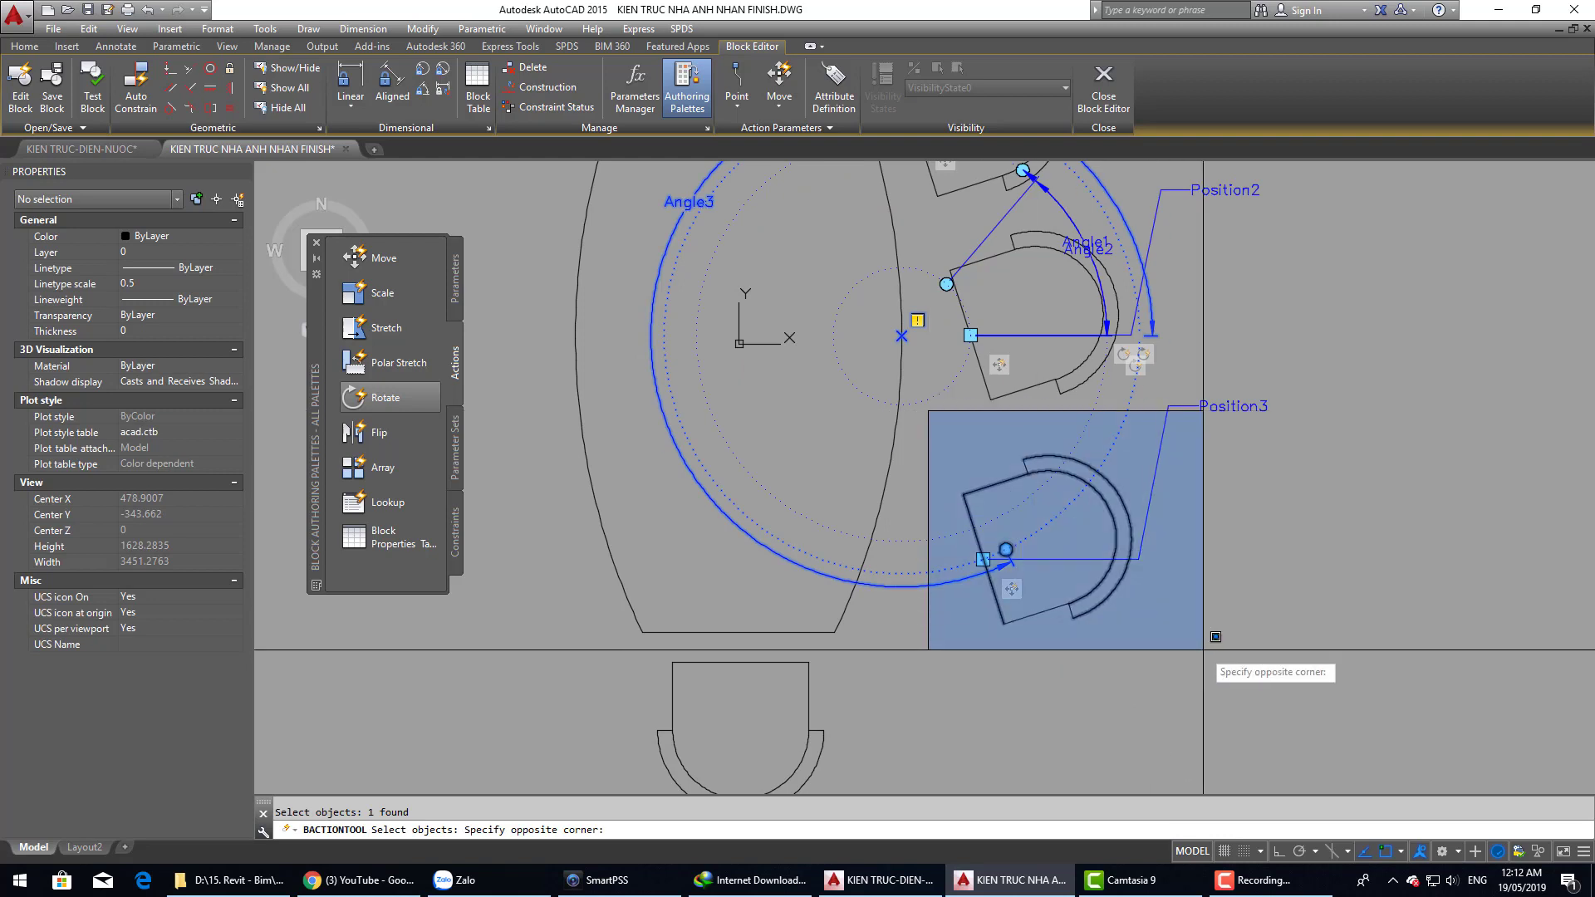
pyautogui.click(1228, 677)
pyautogui.press('Return')
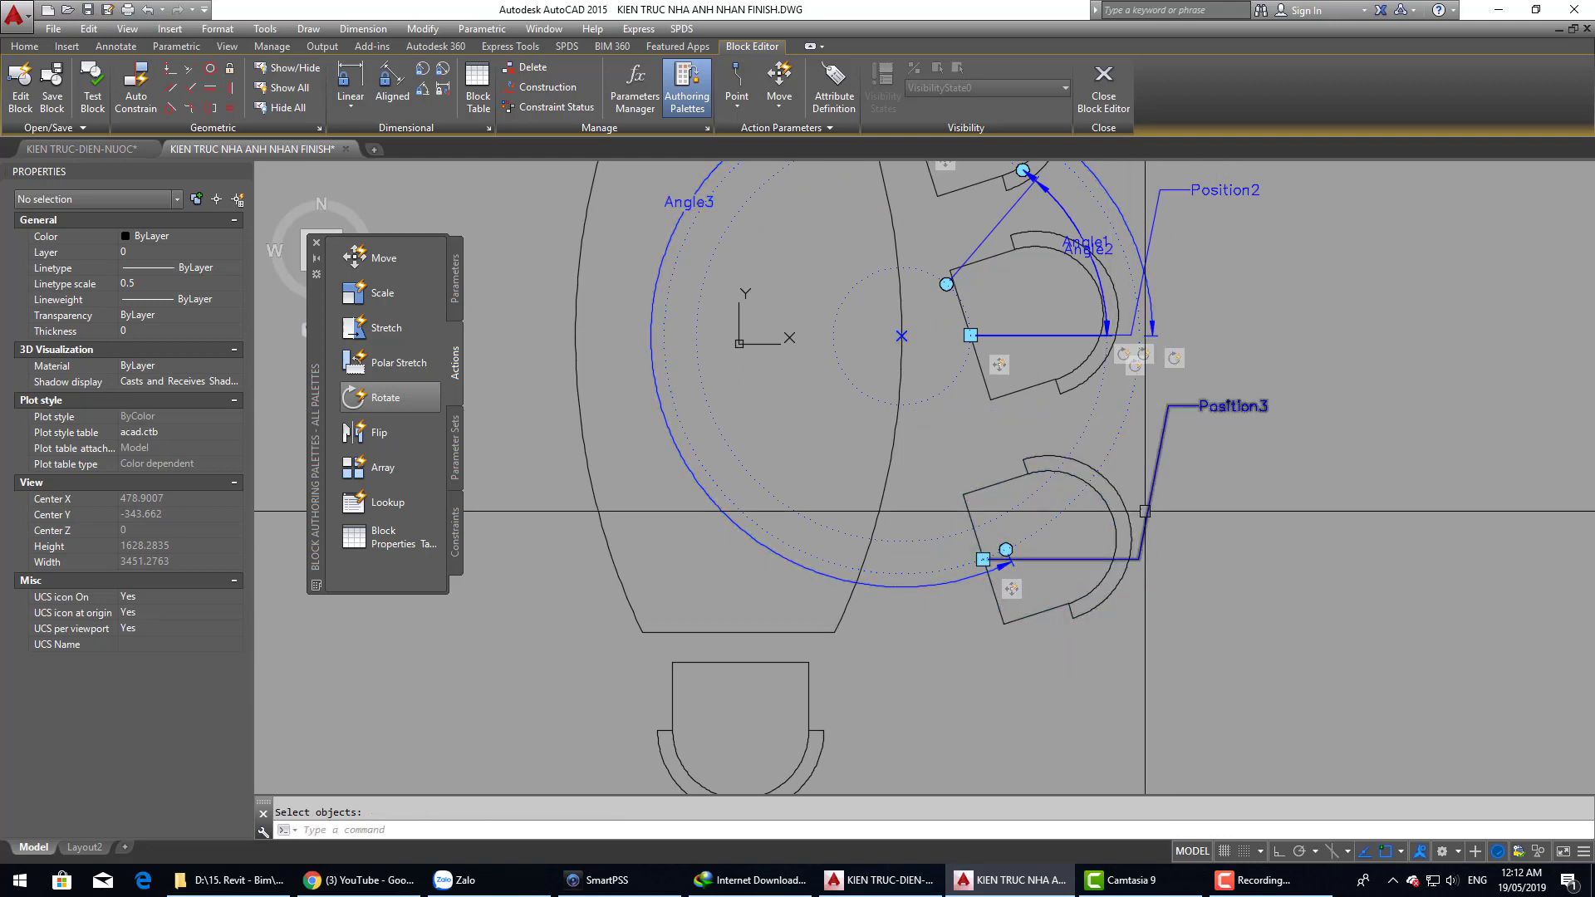
# Step: Close the Block Editor, saving the changes to the BanHop block
pyautogui.moveTo(1037, 392); pyautogui.dragTo(1033, 442, button='middle')
pyautogui.scroll(-2, 1033, 442)
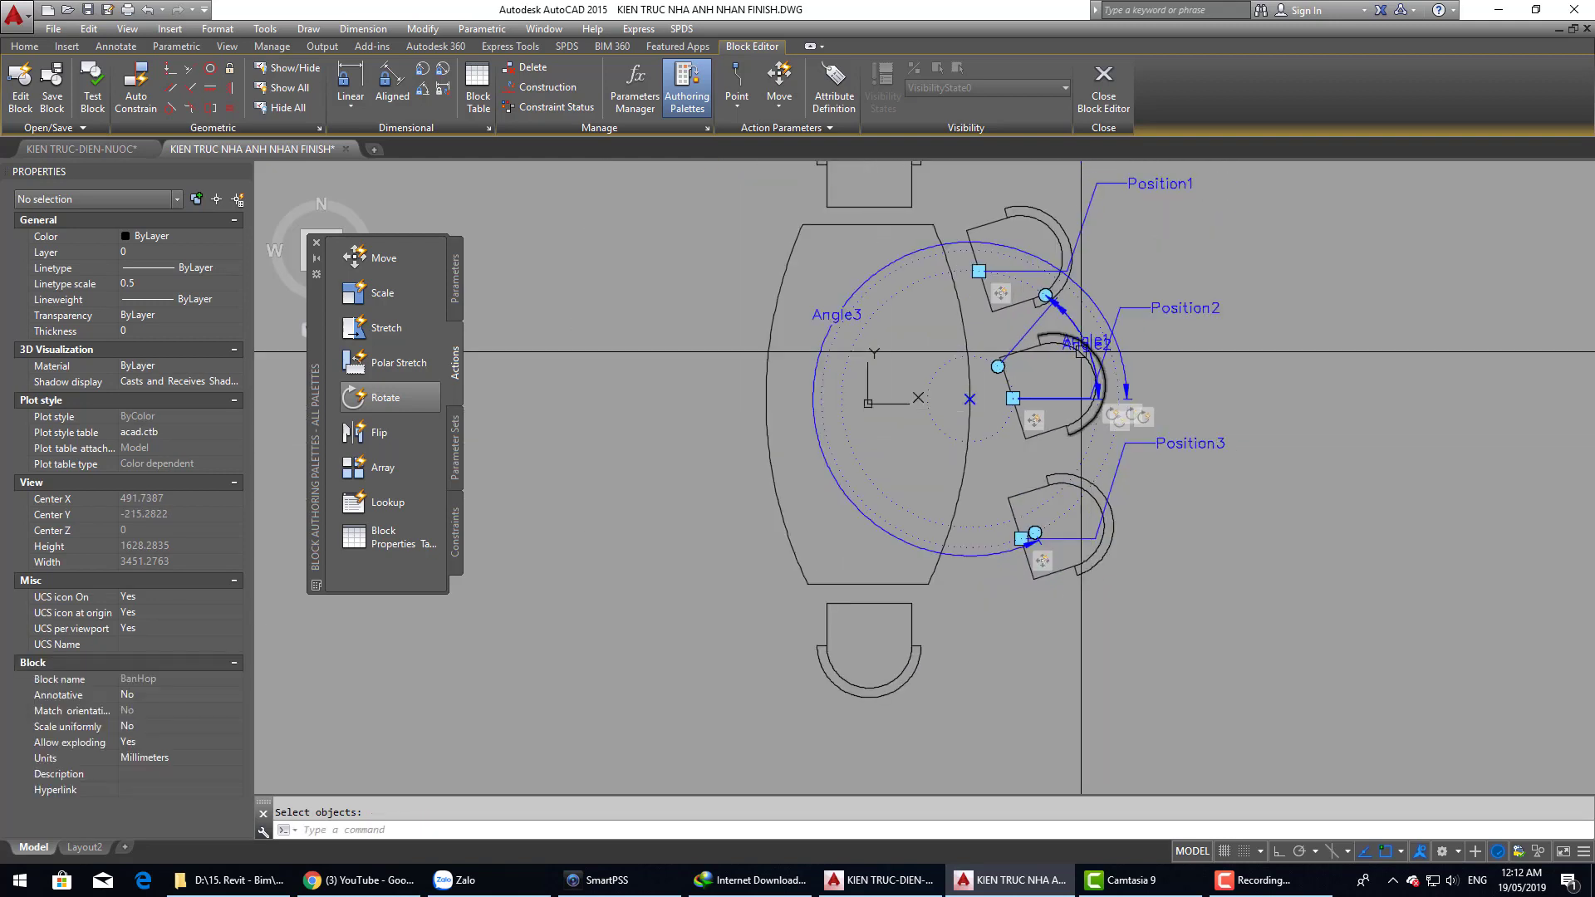
pyautogui.click(1103, 83)
pyautogui.click(838, 413)
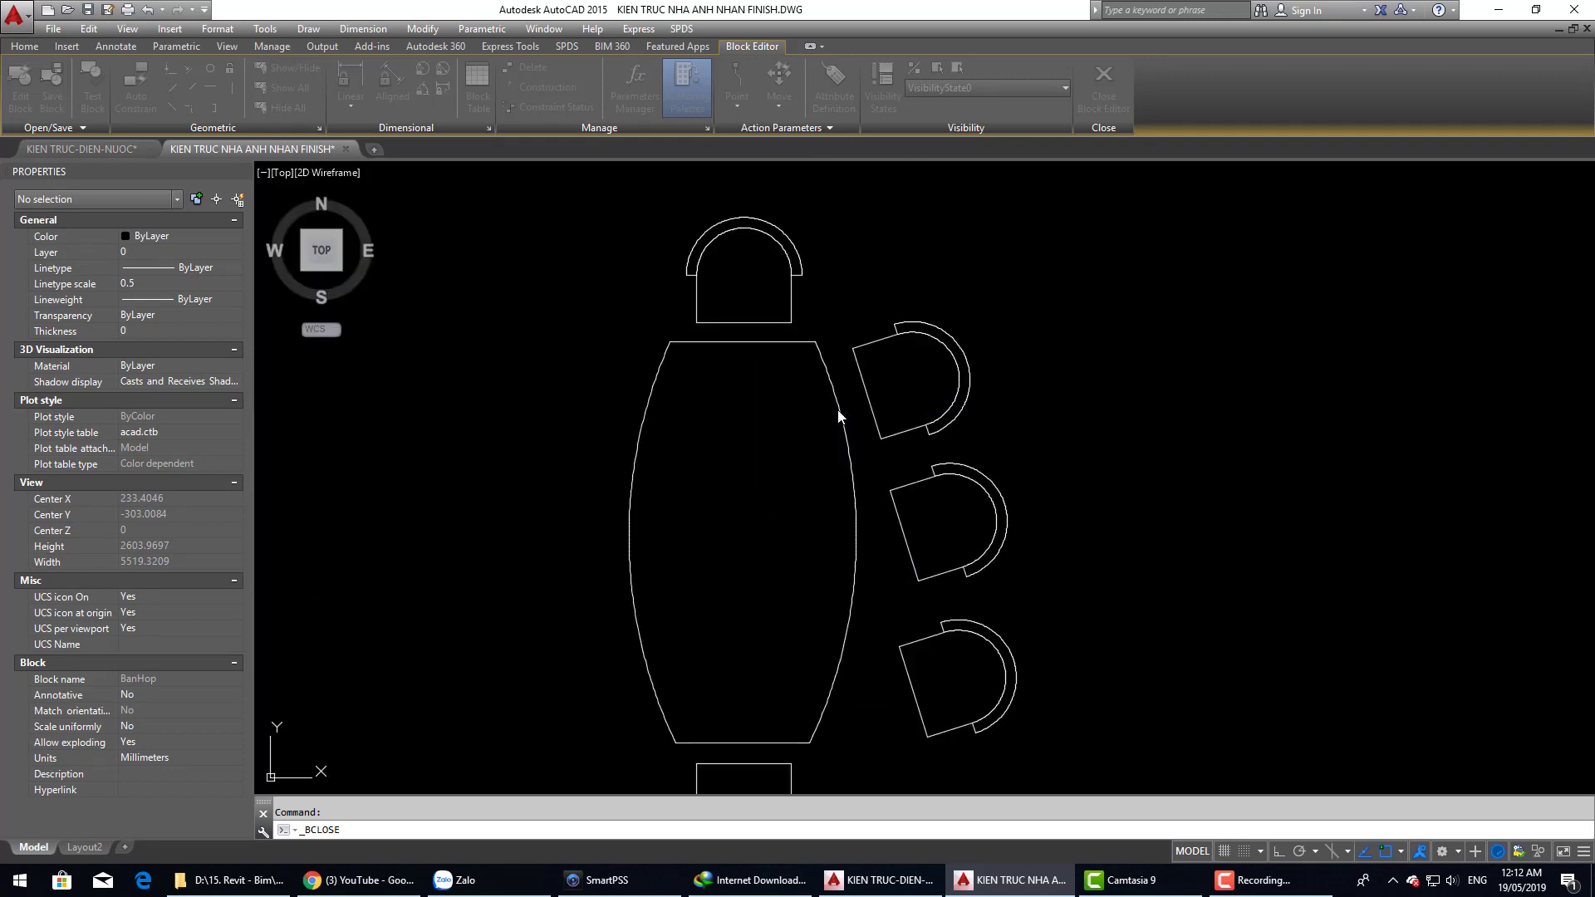
# Step: Select the BanHop block and move the top chair further up with its position grip
pyautogui.click(921, 422)
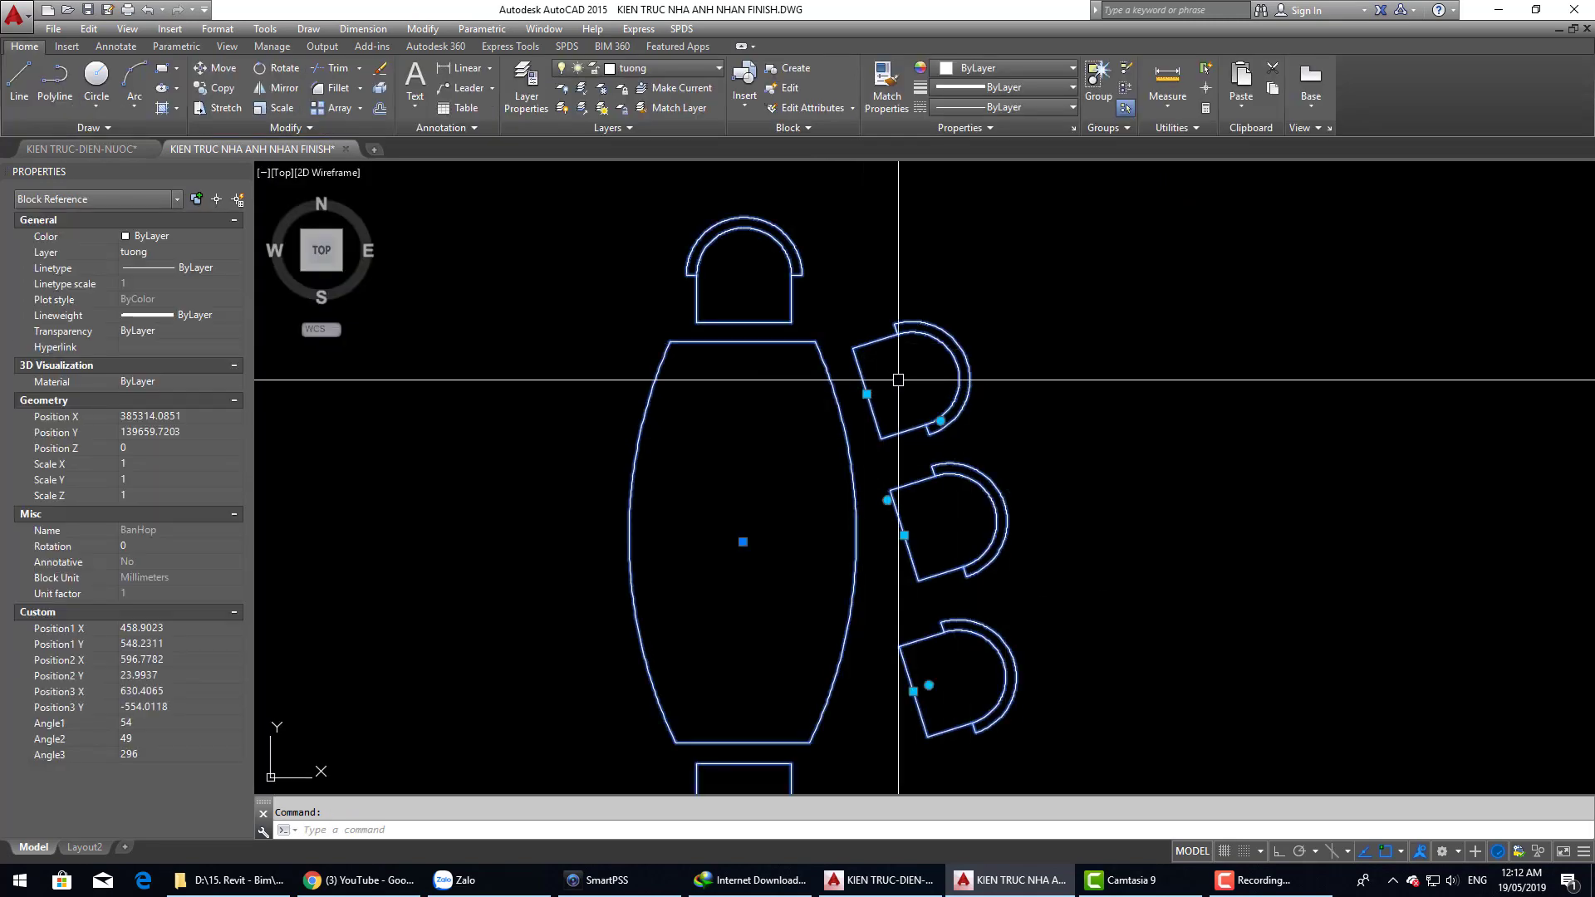
pyautogui.press('Escape')
pyautogui.click(879, 435)
pyautogui.click(866, 394)
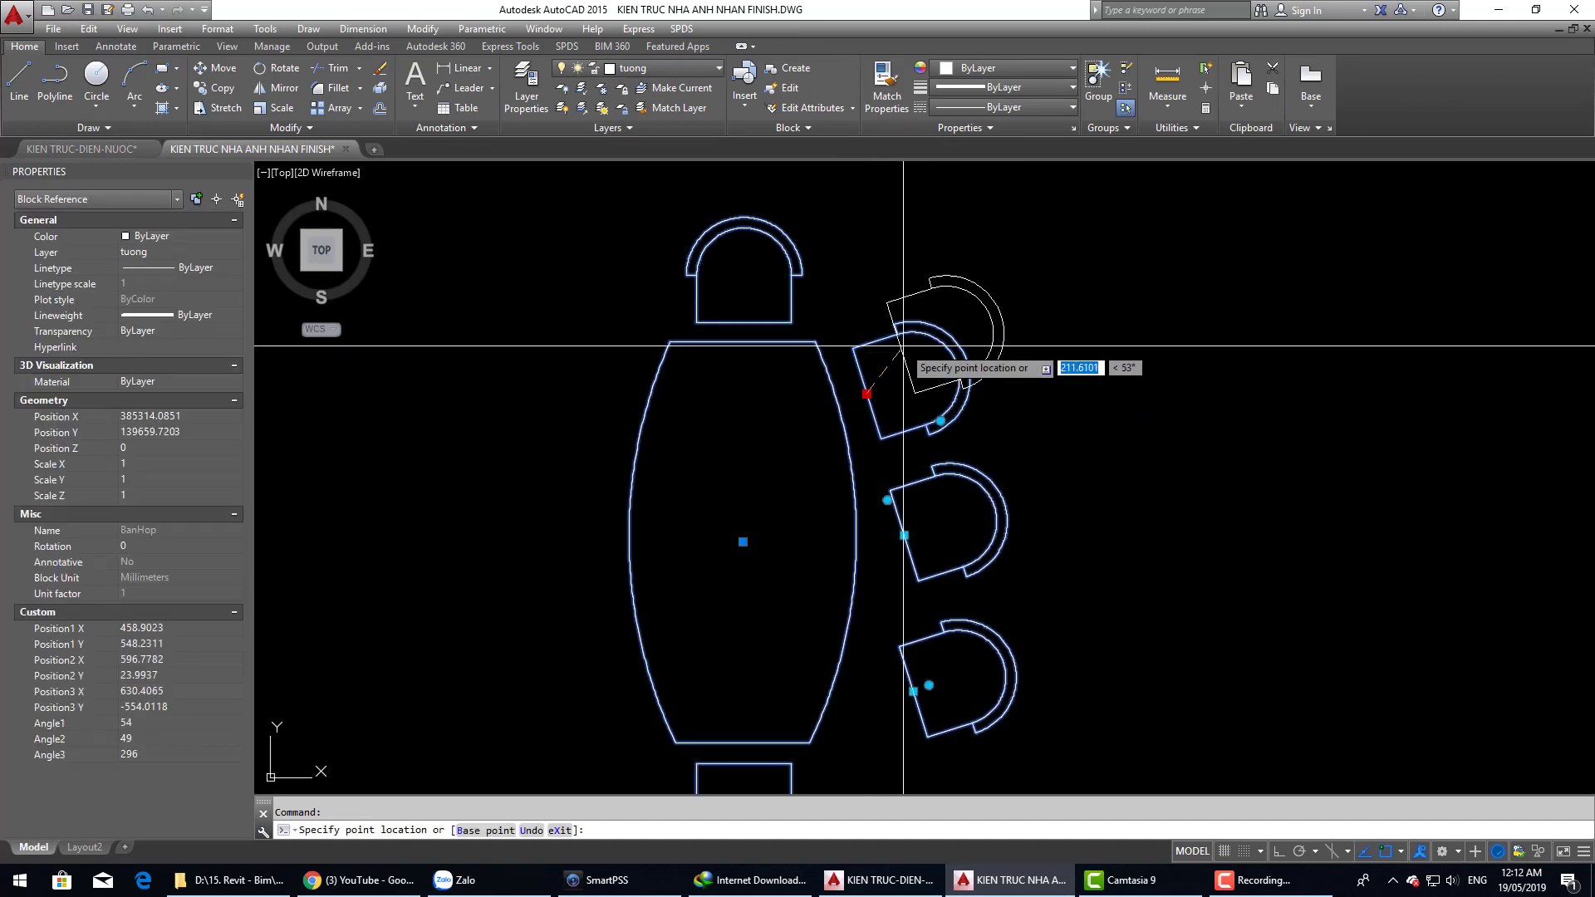
pyautogui.click(940, 421)
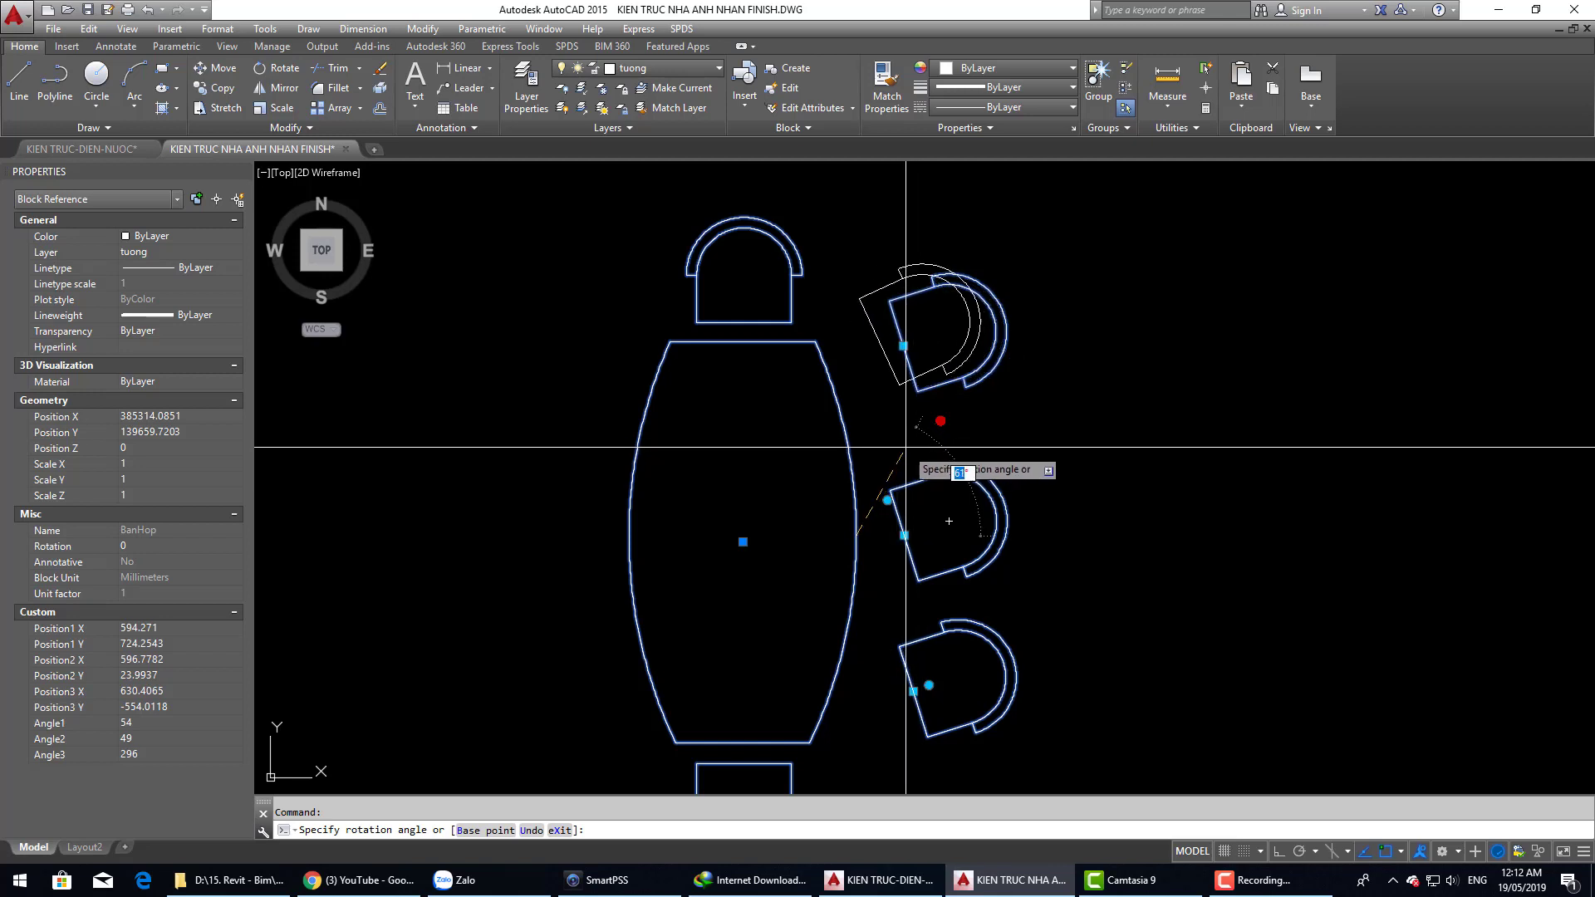
pyautogui.click(913, 455)
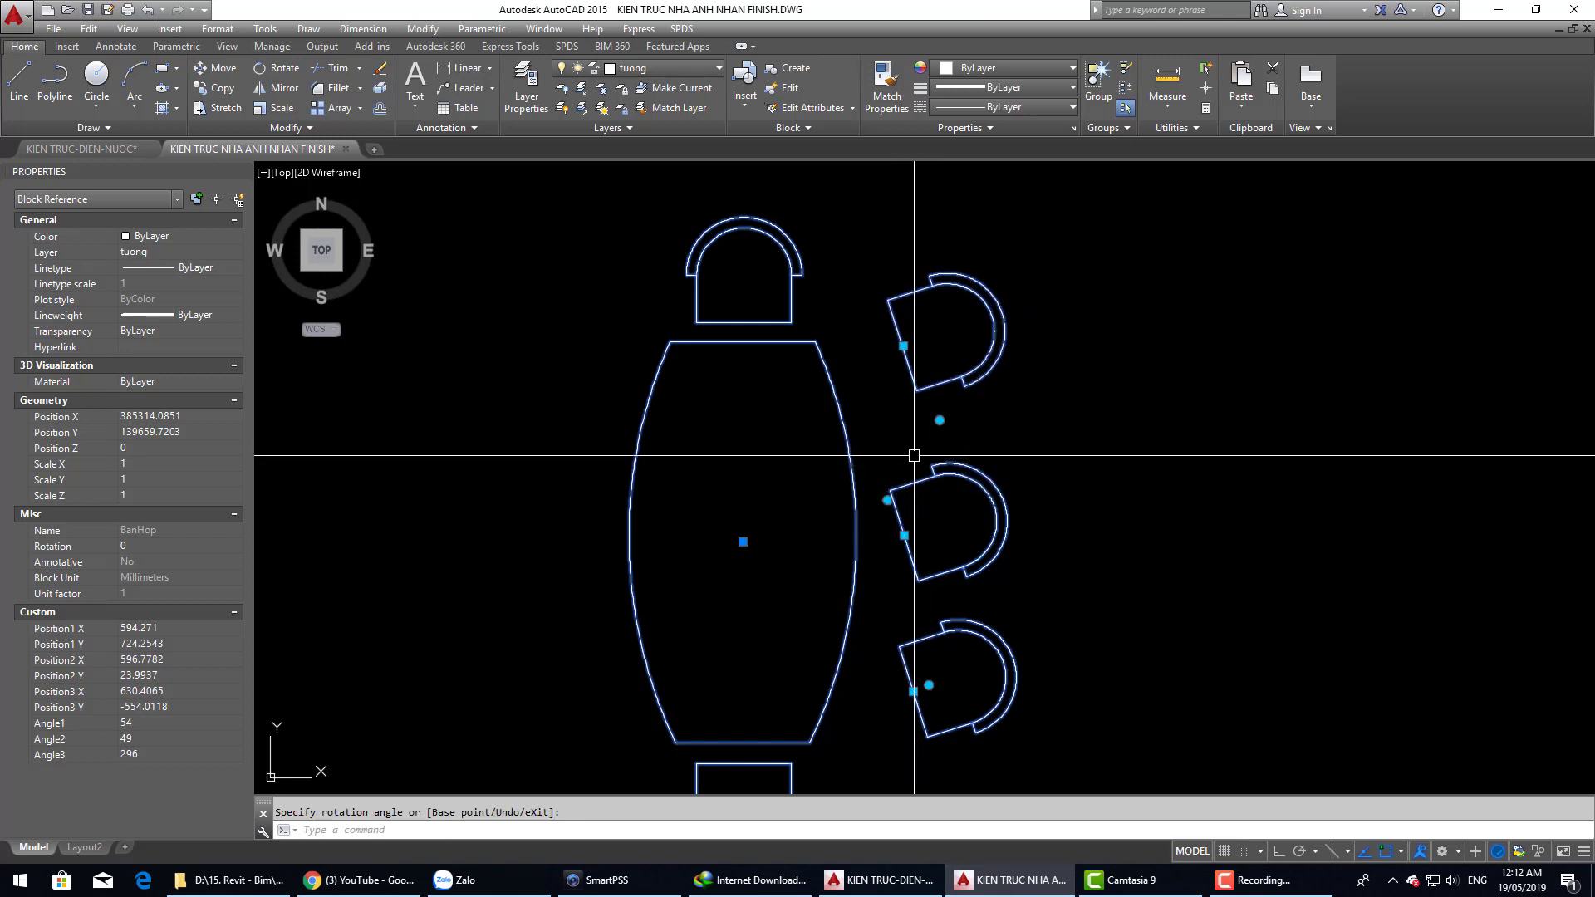
# Step: Shift the middle chair outward with its position grip, cancelling the attempted rotation
pyautogui.click(902, 537)
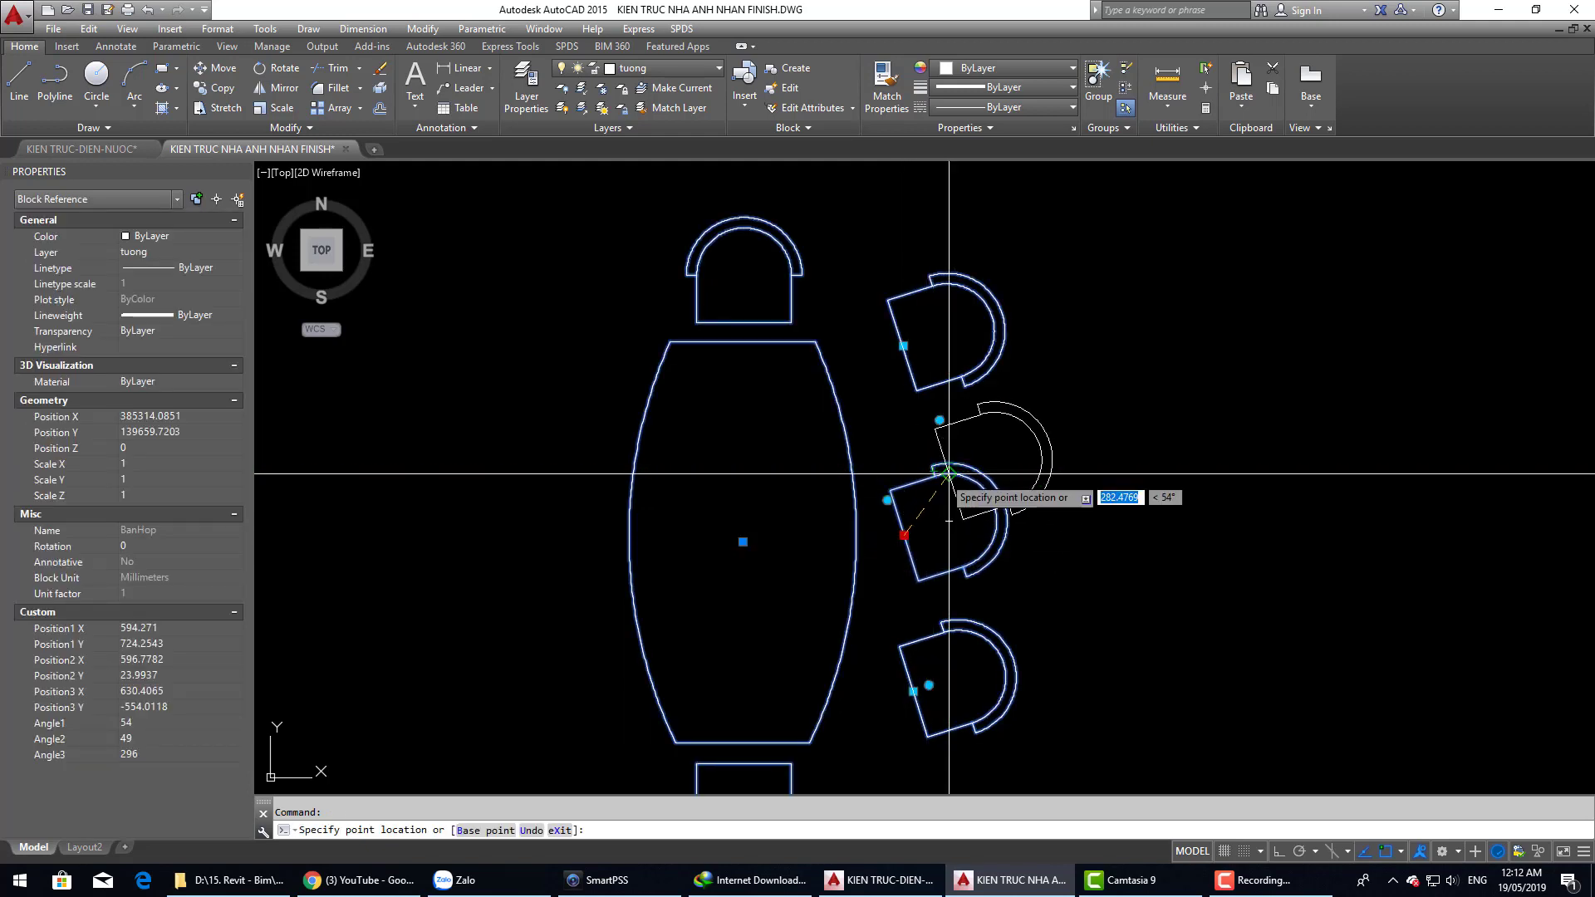
pyautogui.click(948, 474)
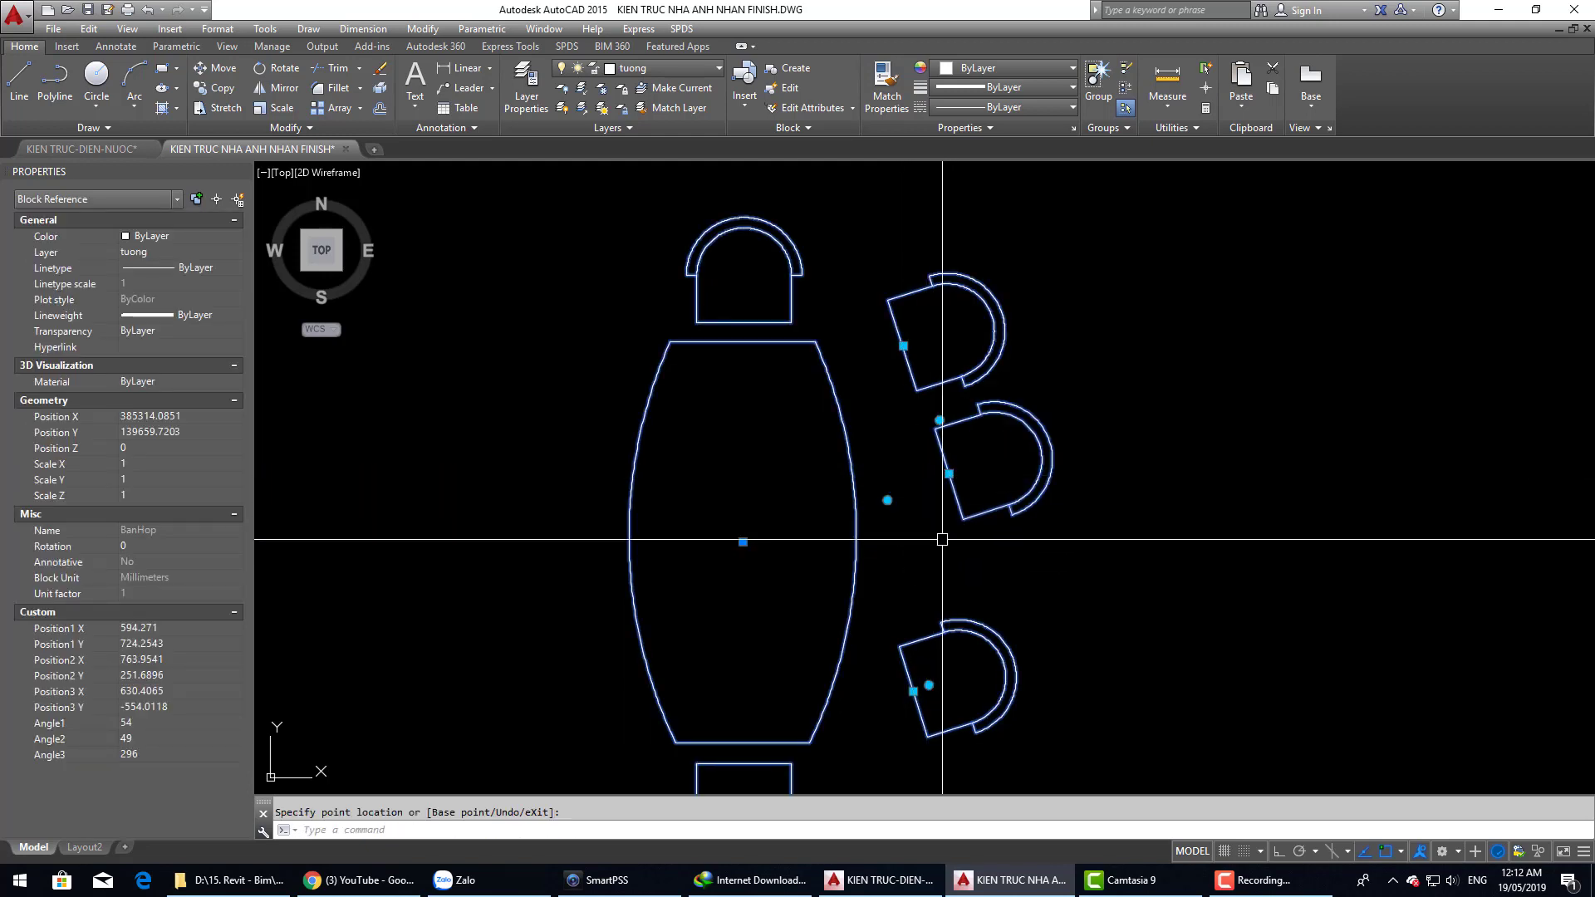
pyautogui.click(939, 420)
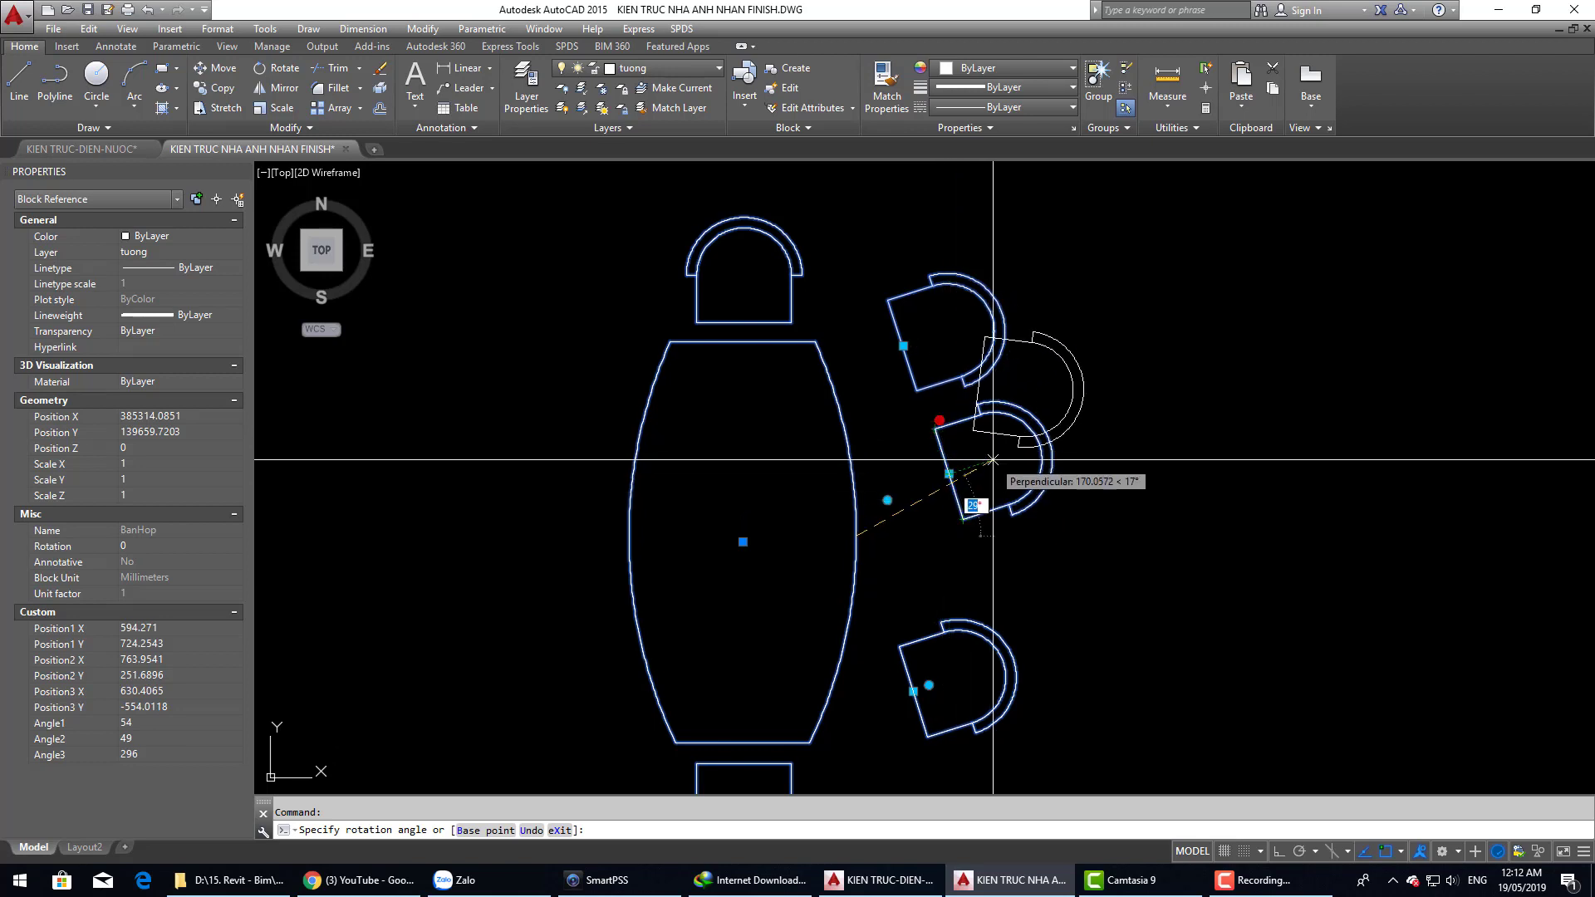
pyautogui.press('Escape')
pyautogui.press('Escape')
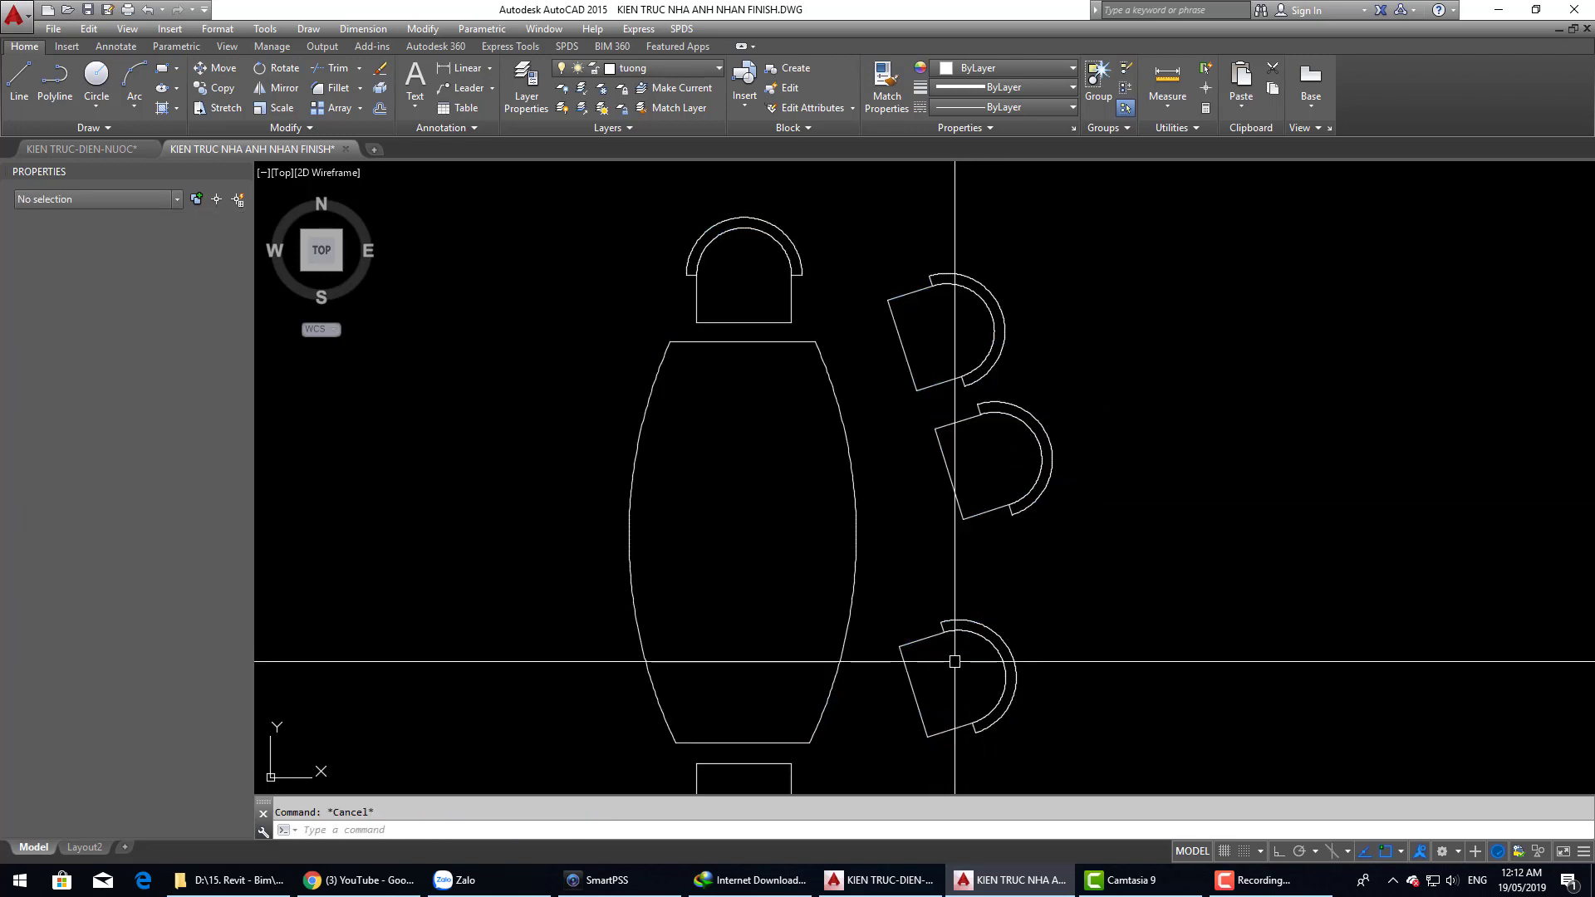
# Step: Select BanHop and reposition the bottom chair with its position grip
pyautogui.click(954, 662)
pyautogui.click(912, 691)
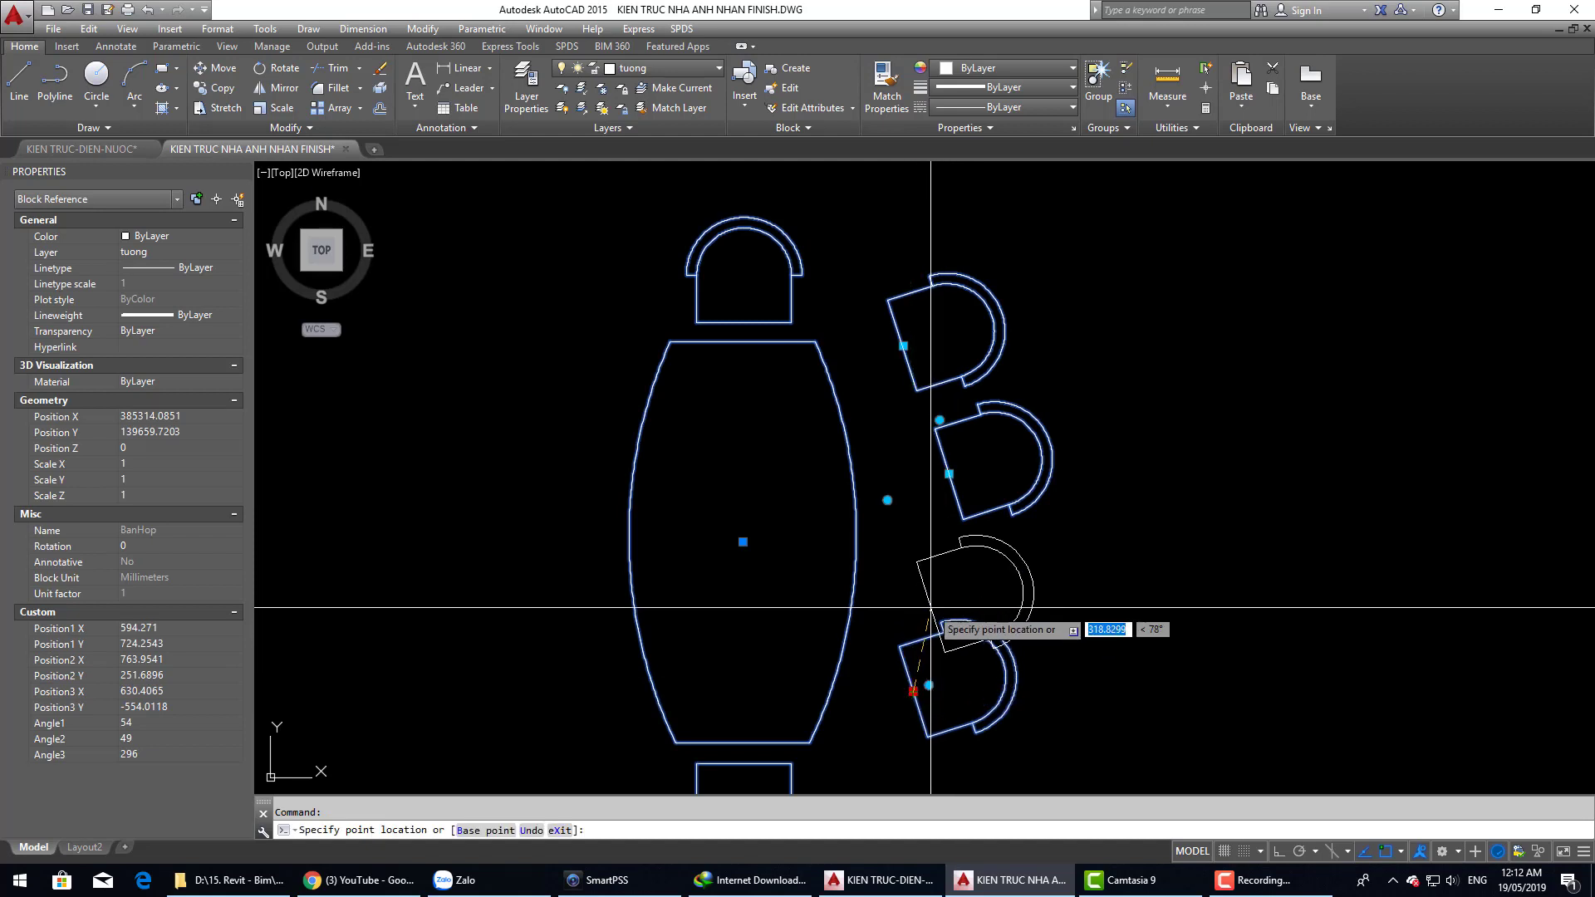
pyautogui.press('space')
pyautogui.press('space')
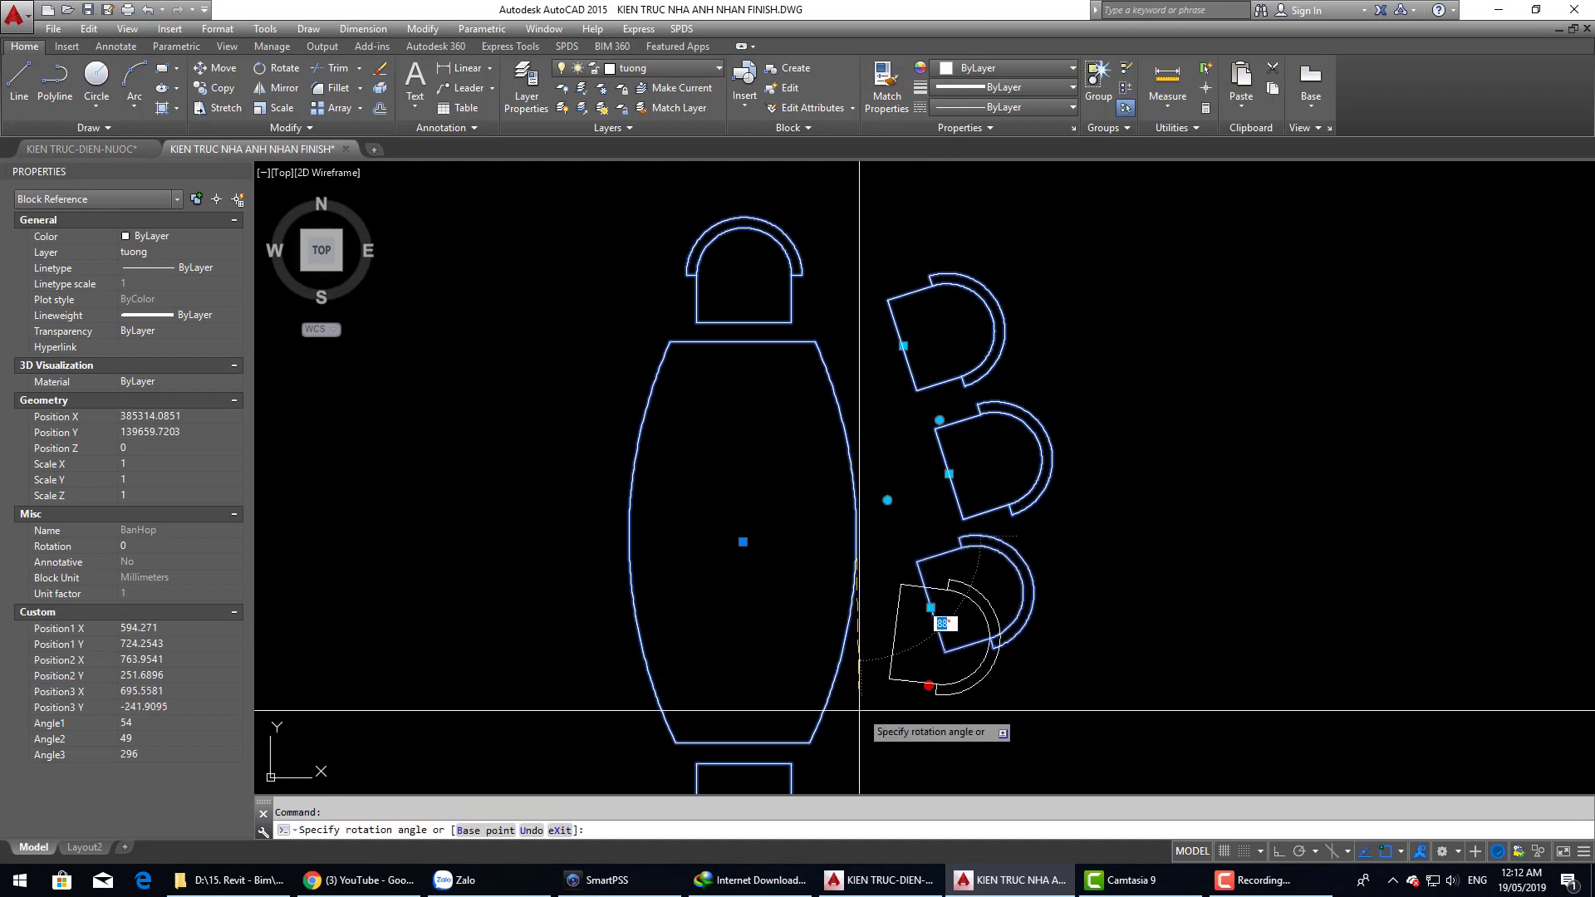
# Step: Pull the middle chair in toward the table, abandoning two rotation attempts
pyautogui.click(949, 474)
pyautogui.click(949, 473)
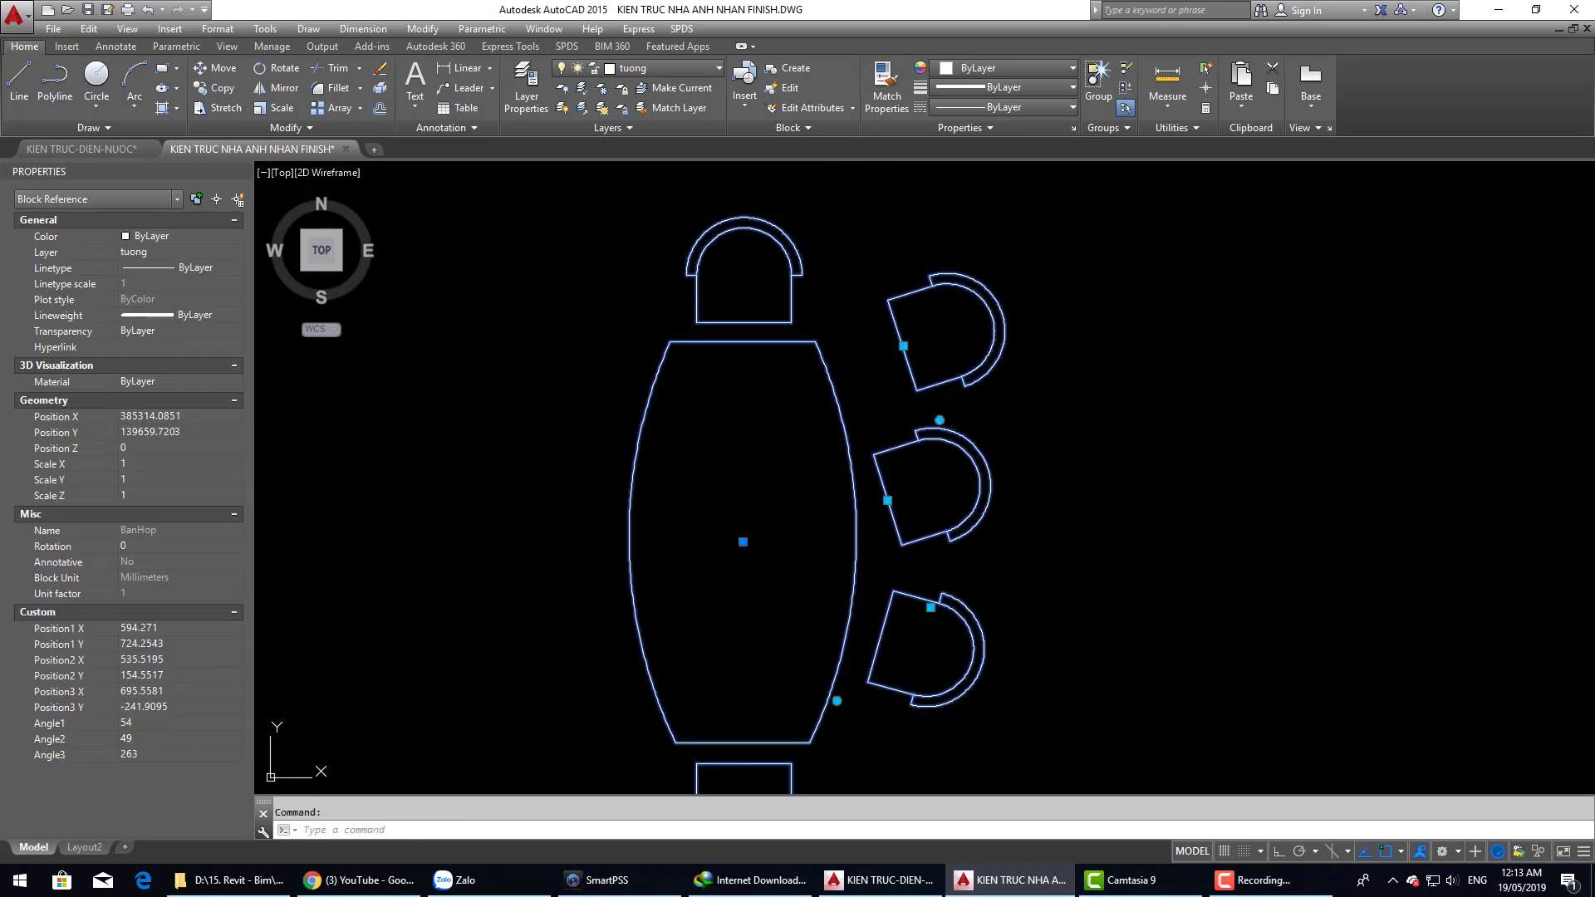
pyautogui.click(953, 419)
pyautogui.click(939, 420)
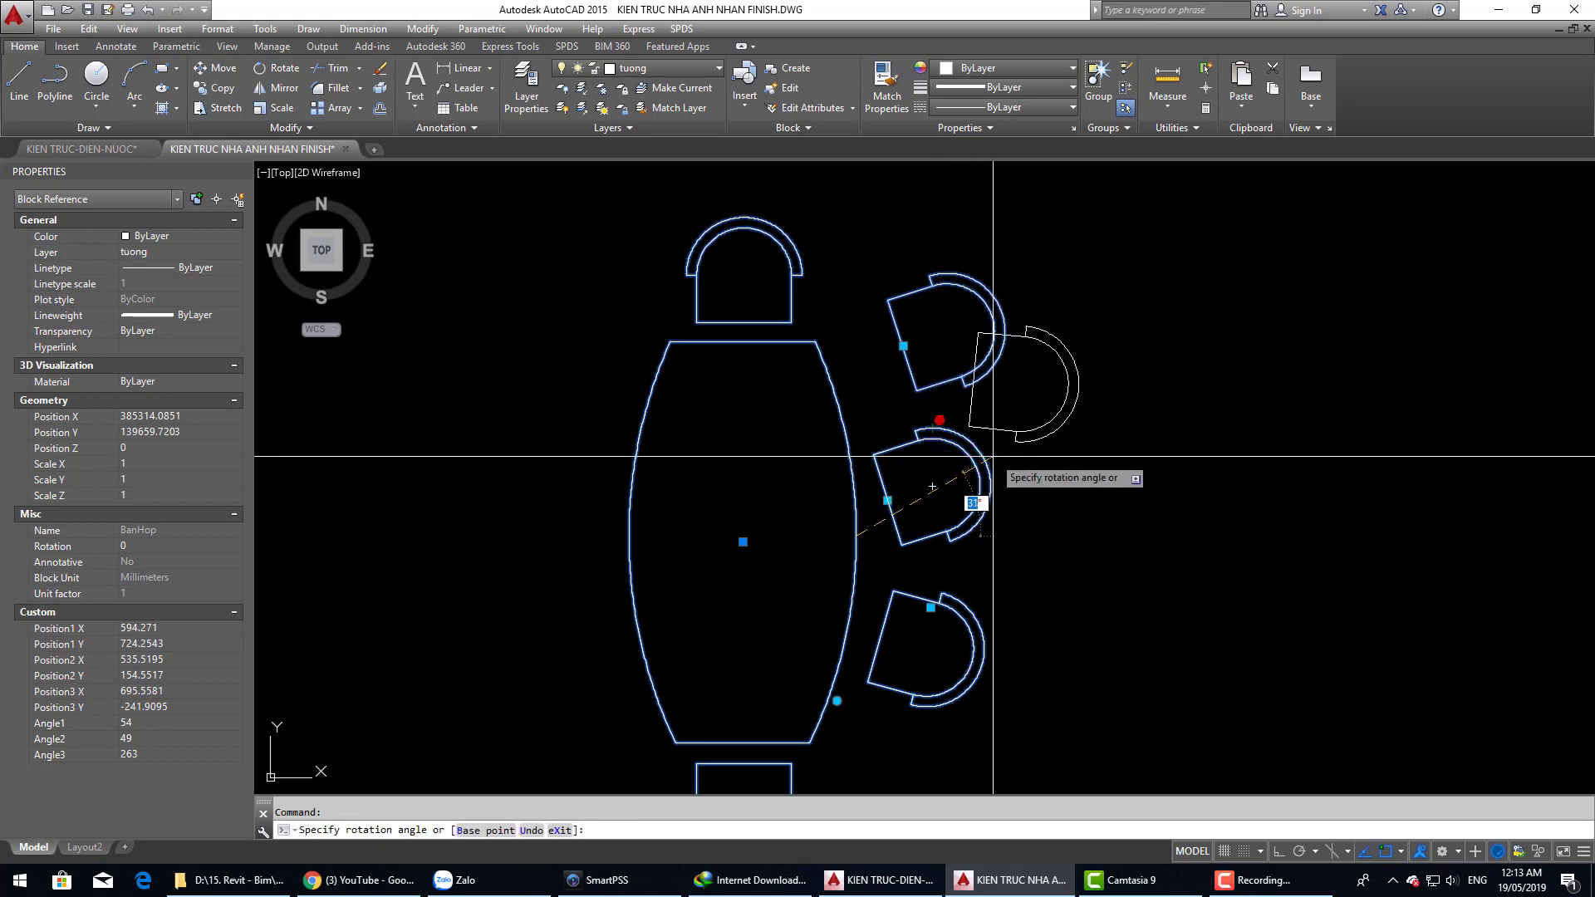
pyautogui.press('Escape')
pyautogui.click(905, 518)
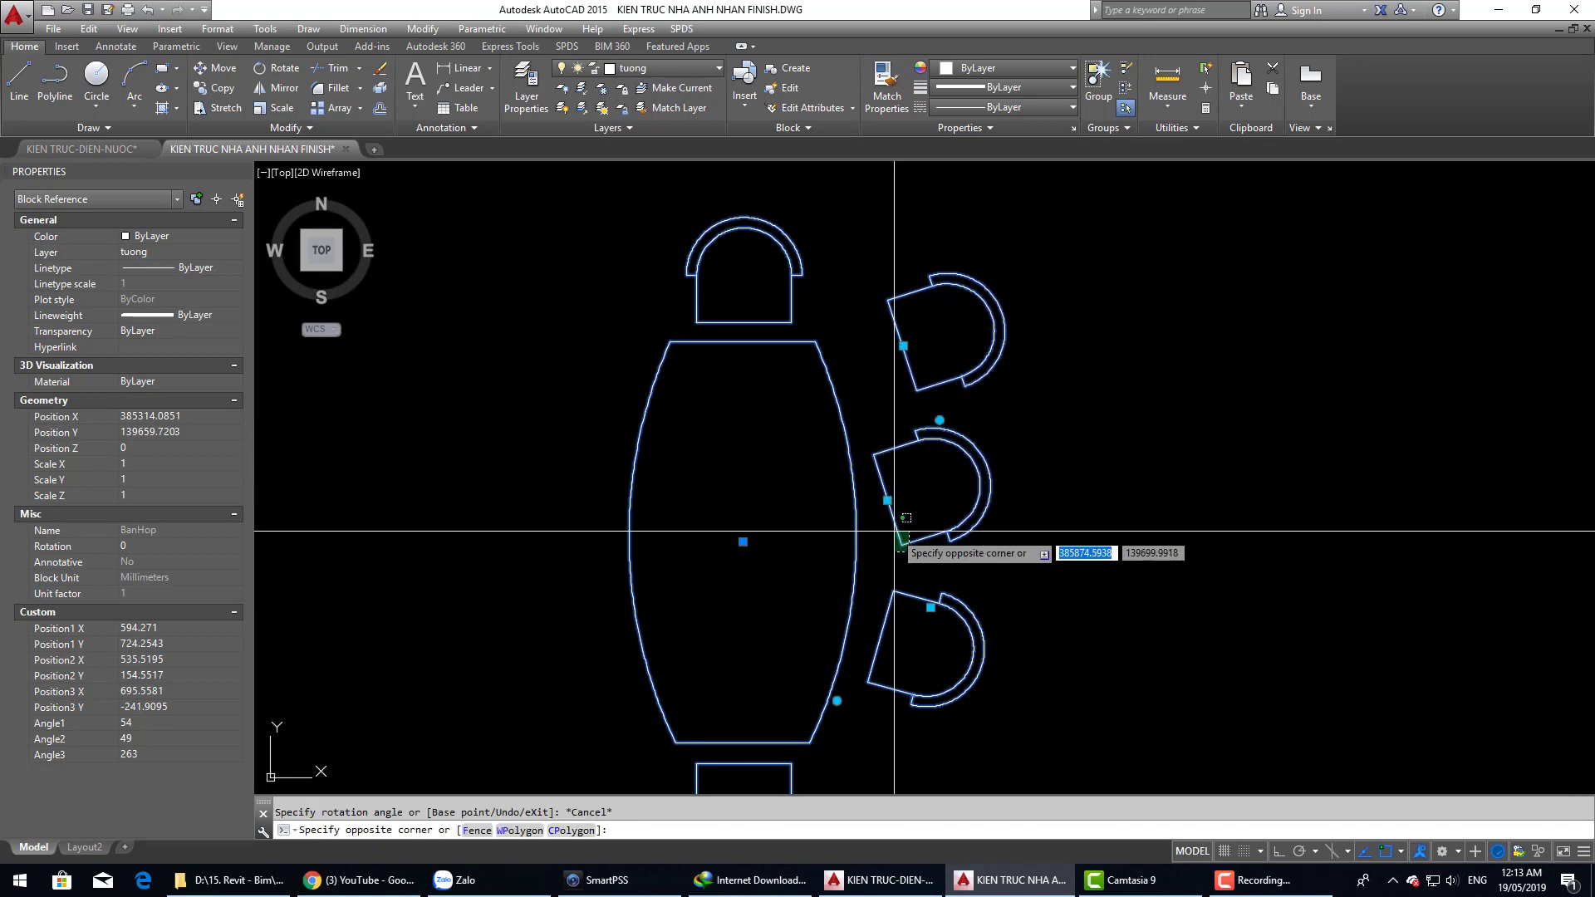
pyautogui.click(939, 419)
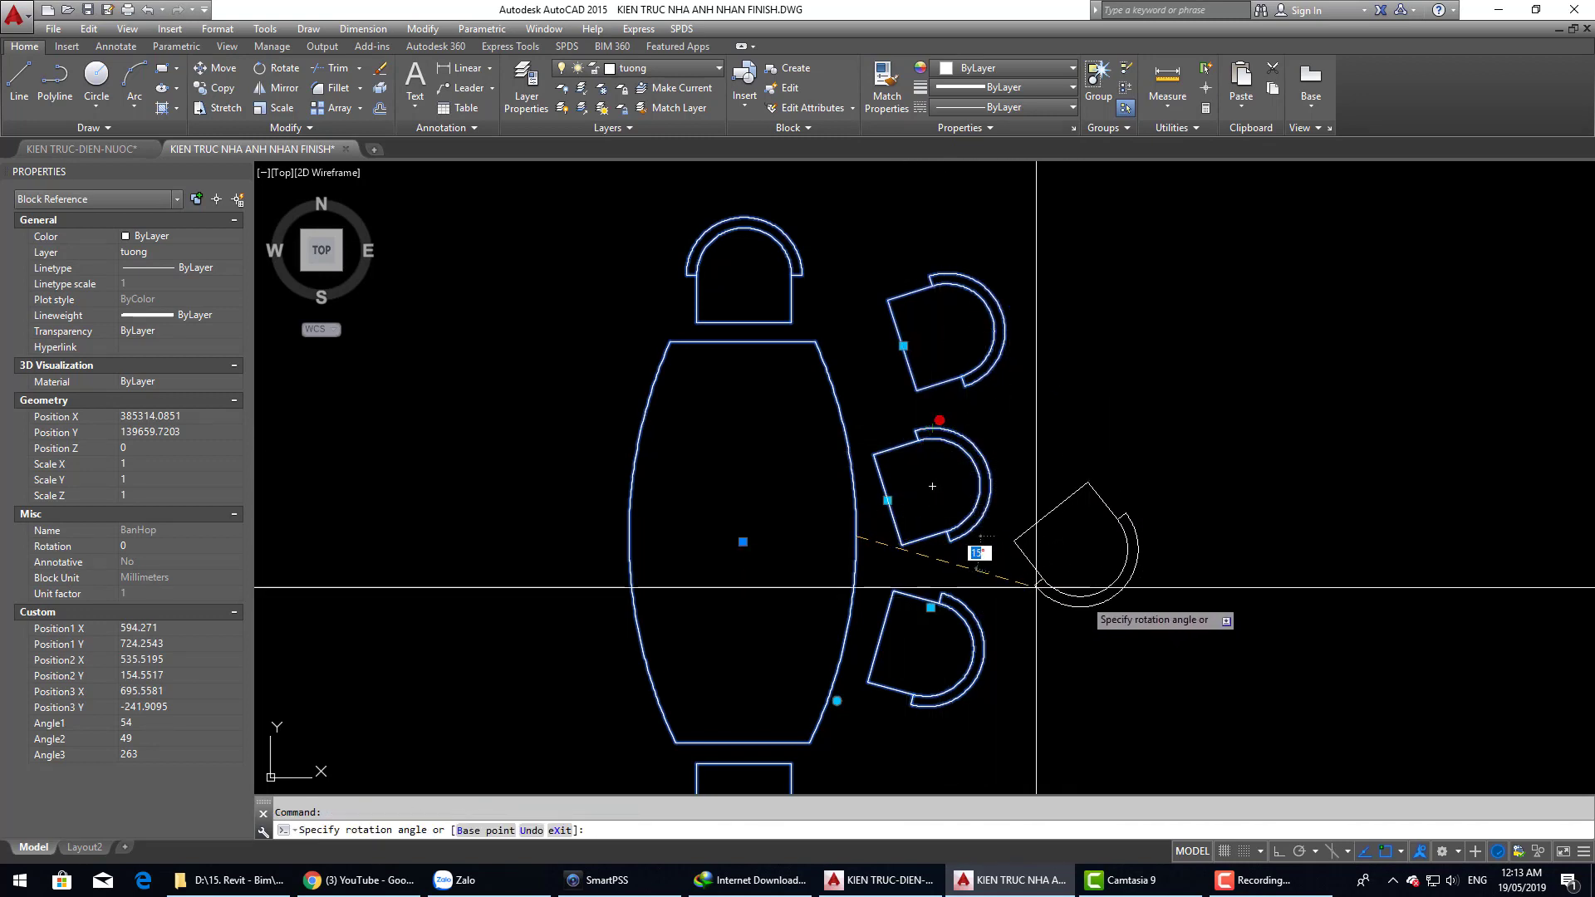
pyautogui.press('Escape')
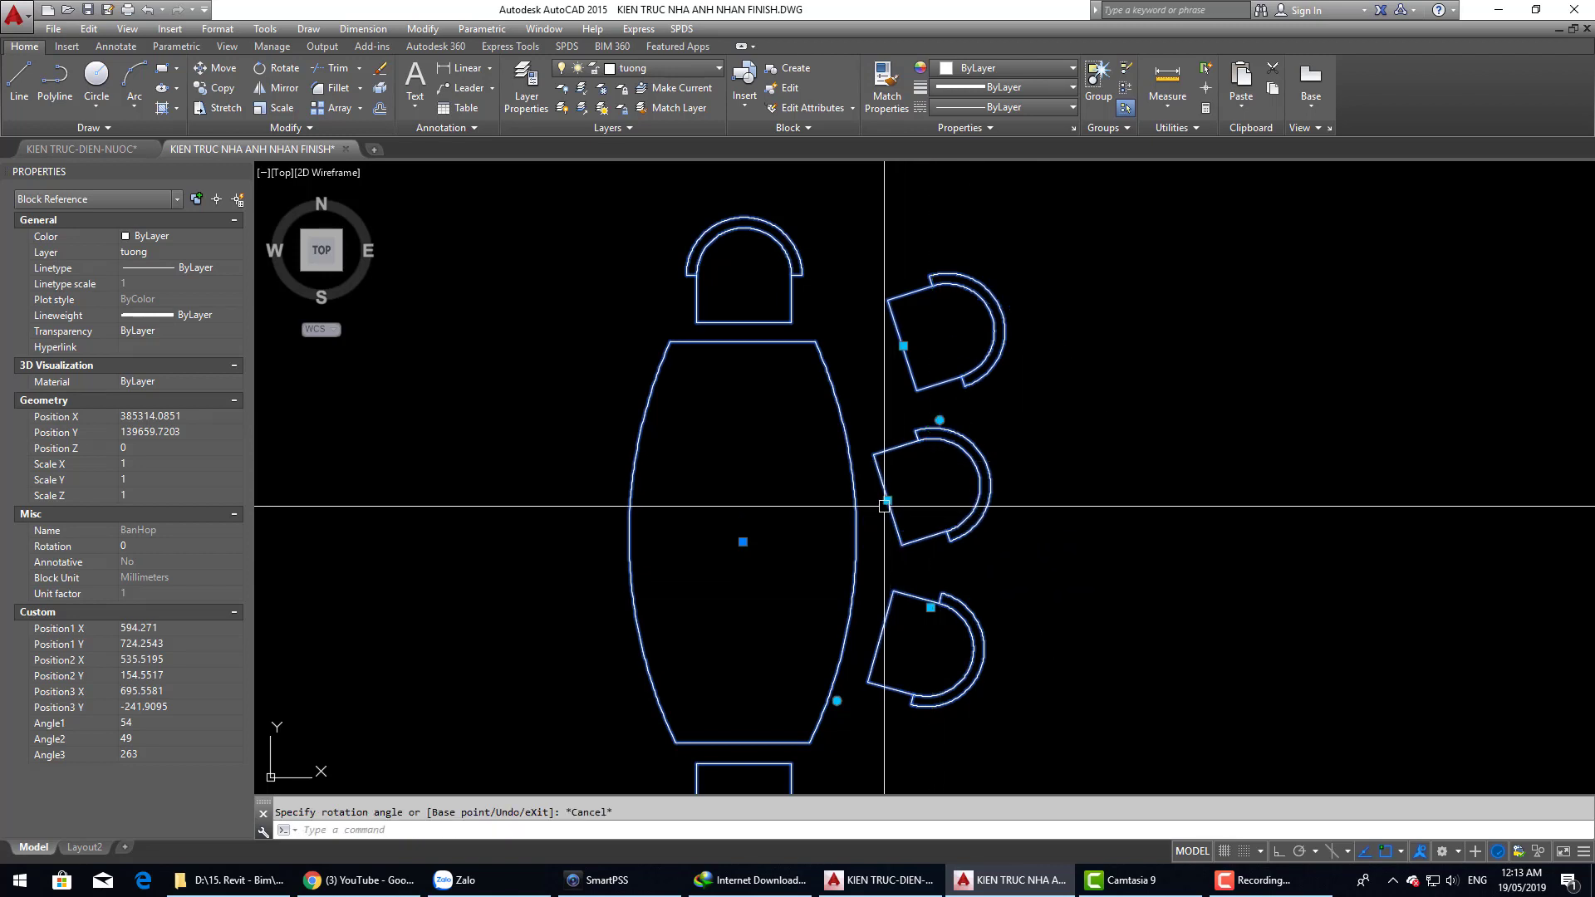
pyautogui.click(878, 501)
pyautogui.click(886, 472)
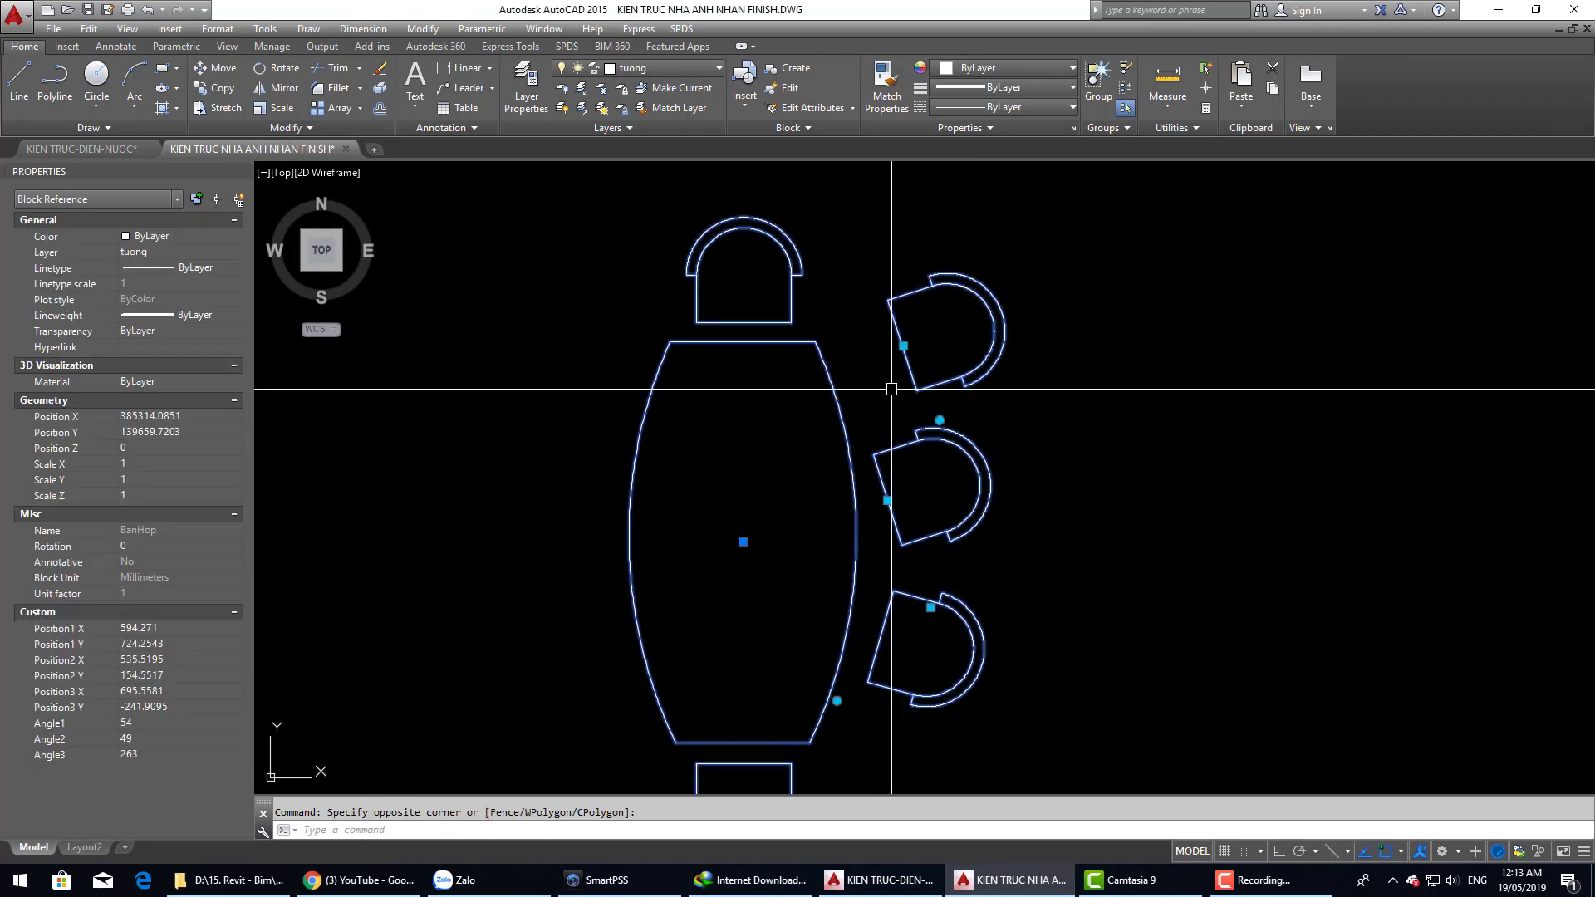
# Step: Move the top chair down toward the table with its Position1 grip
pyautogui.click(903, 346)
pyautogui.click(869, 376)
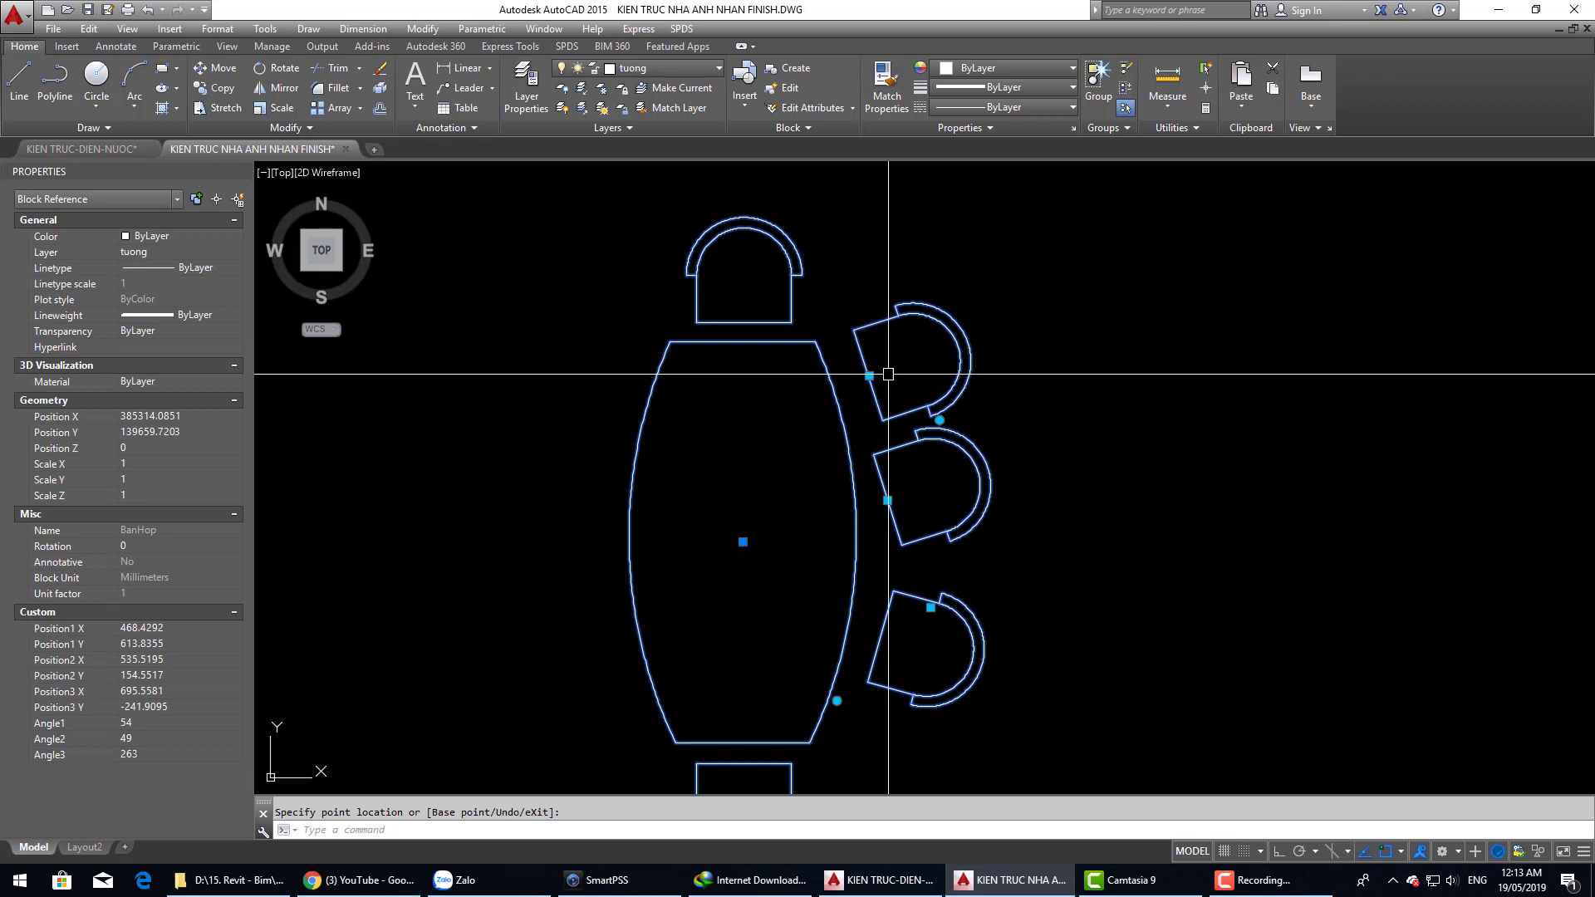
pyautogui.click(883, 509)
pyautogui.click(919, 509)
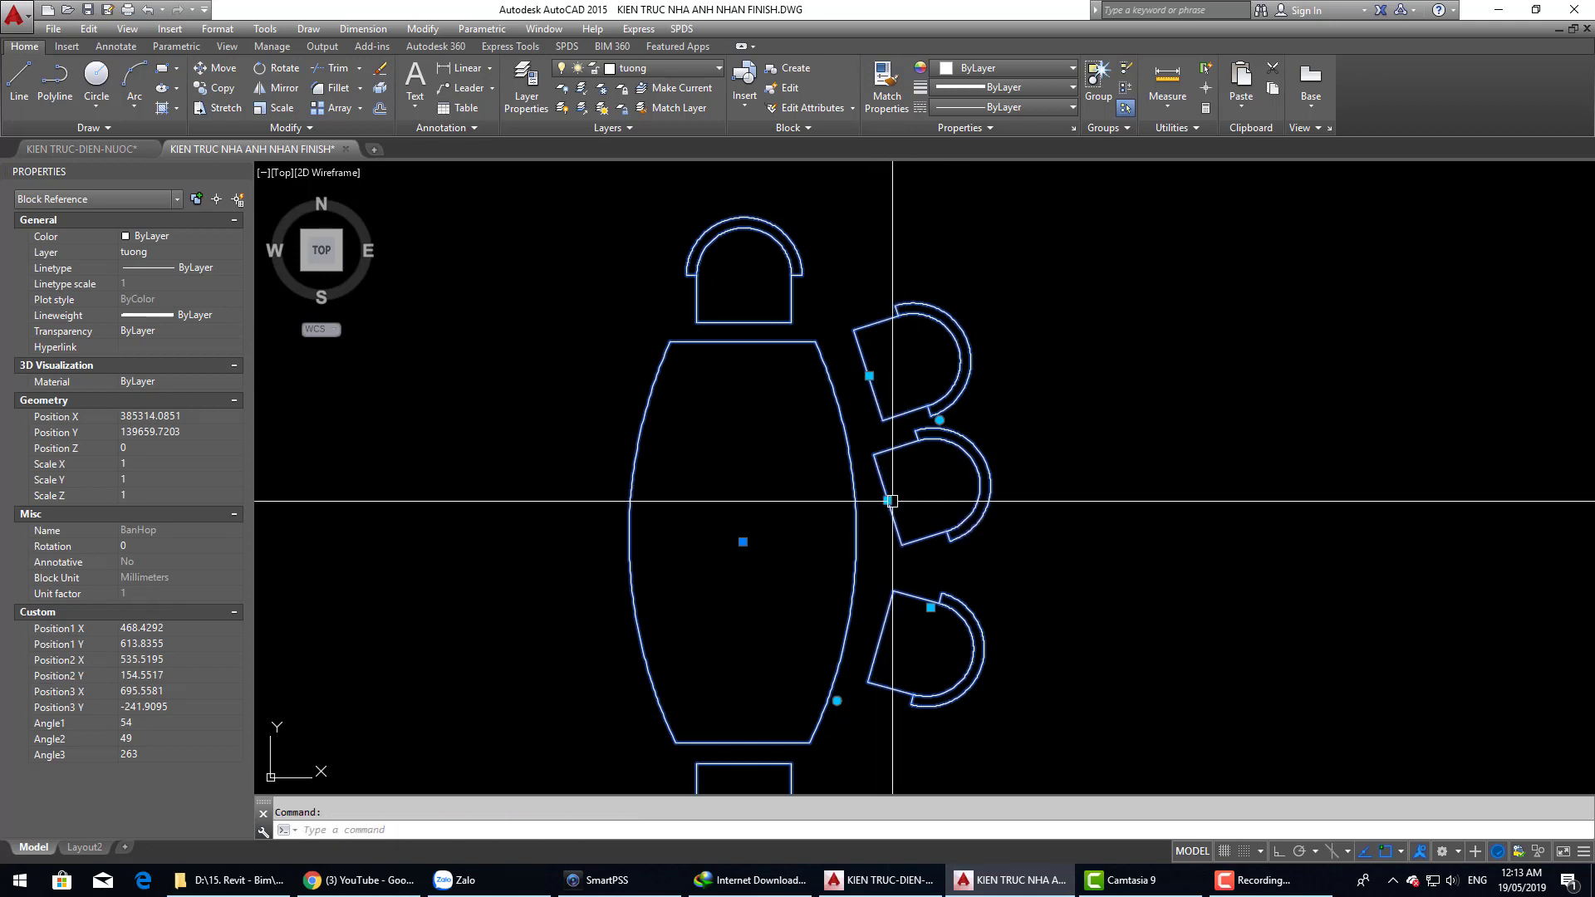
pyautogui.press('Escape')
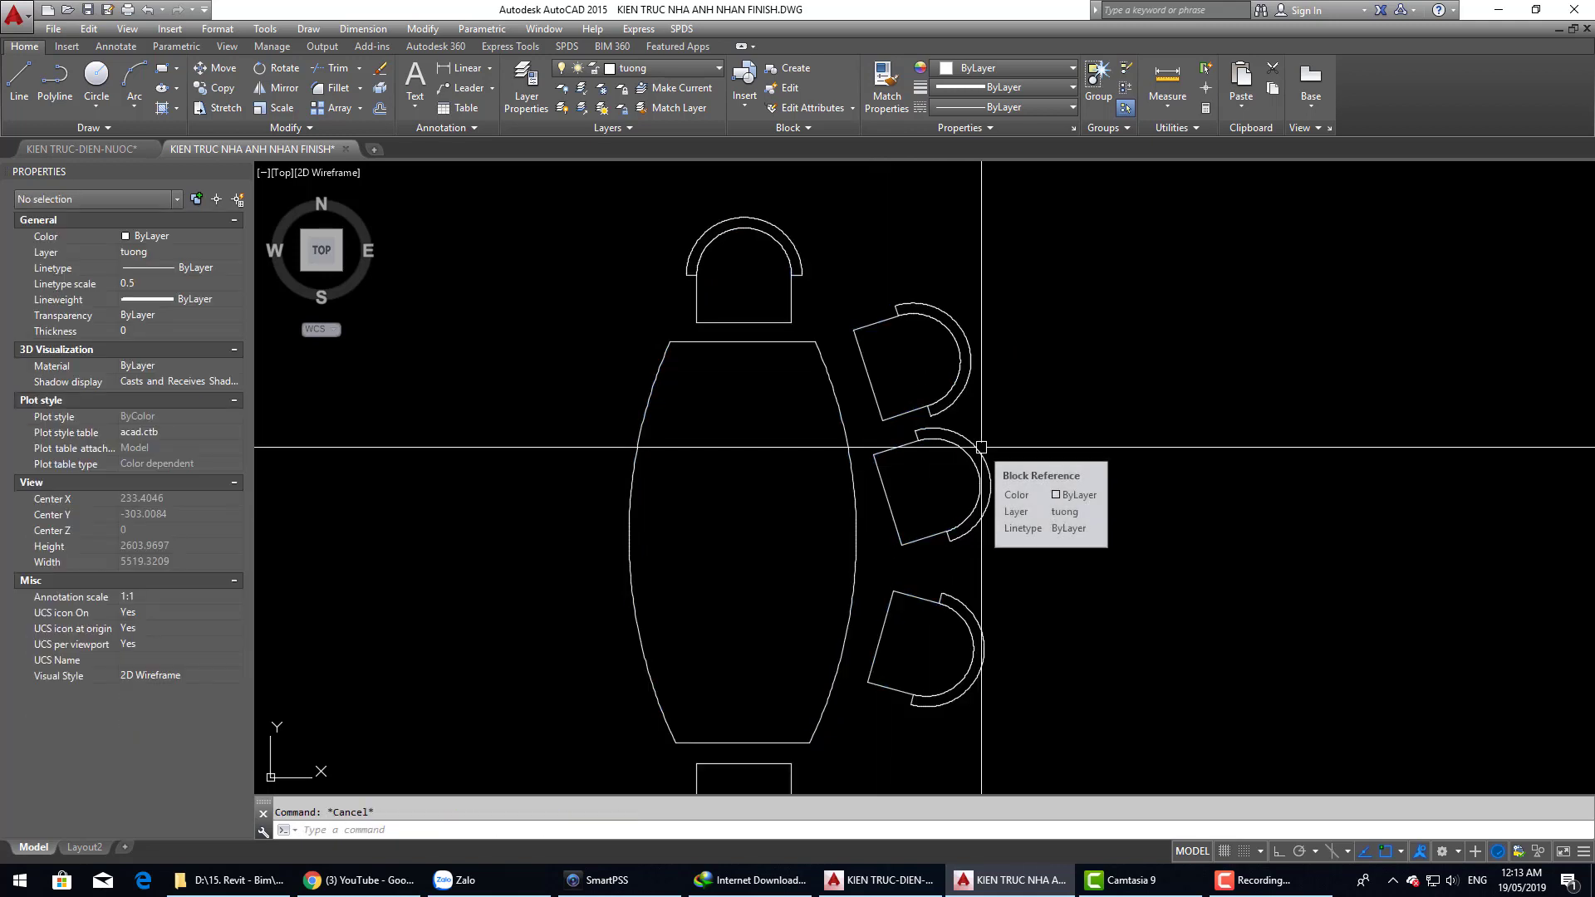
pyautogui.click(945, 439)
# Step: Open the BanHop block in the Block Editor from its right-click menu
pyautogui.rightClick(948, 439)
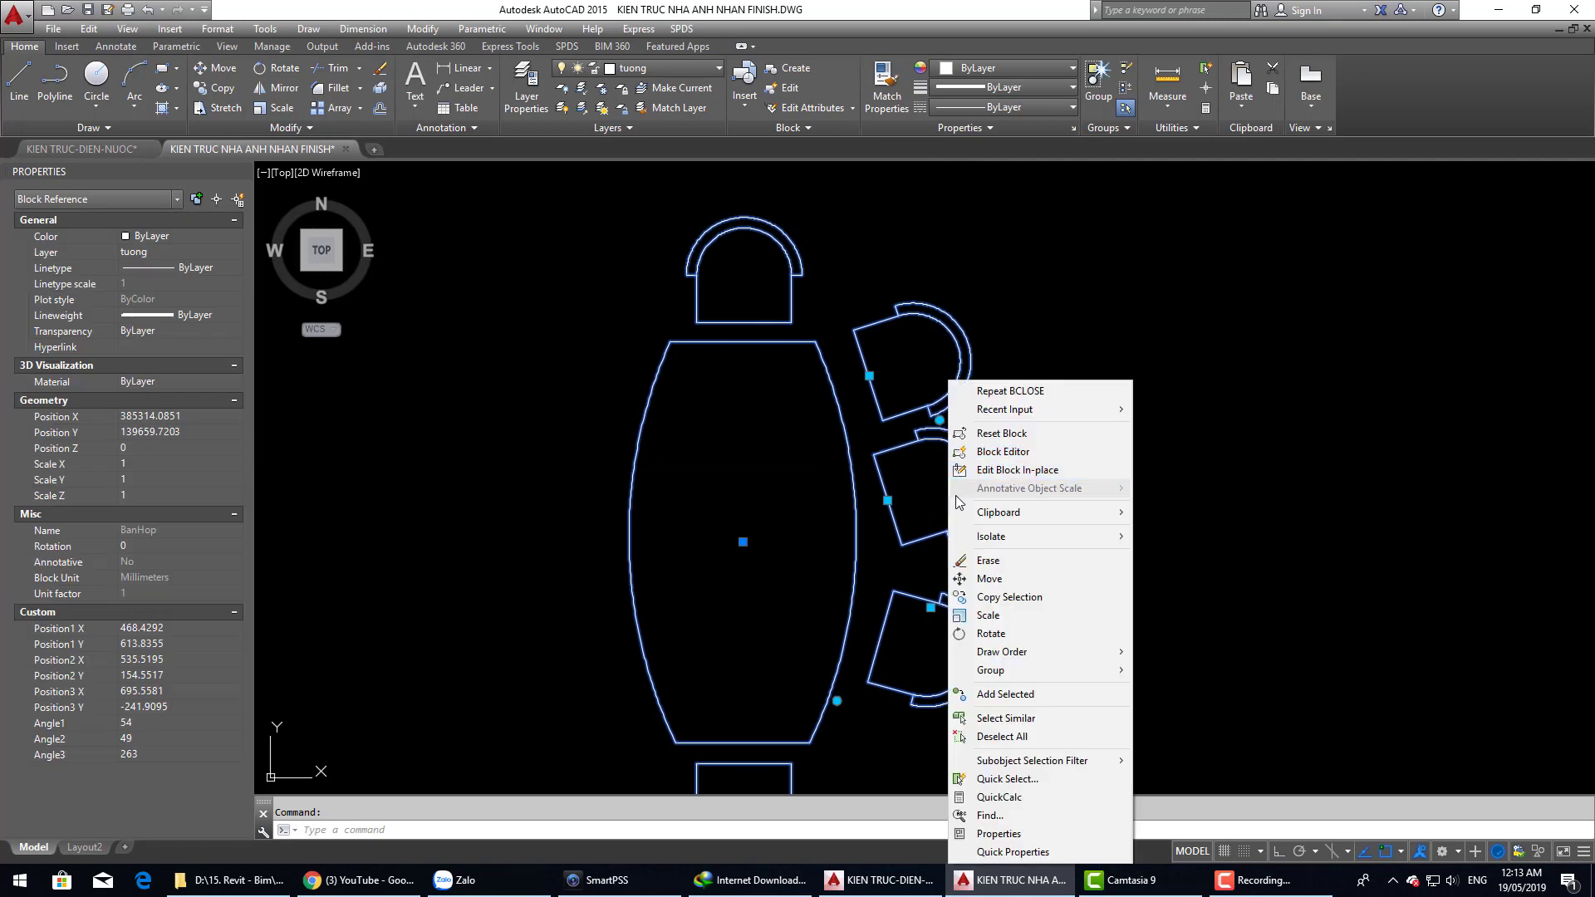
pyautogui.click(973, 452)
pyautogui.scroll(2, 1068, 416)
pyautogui.scroll(1, 1067, 416)
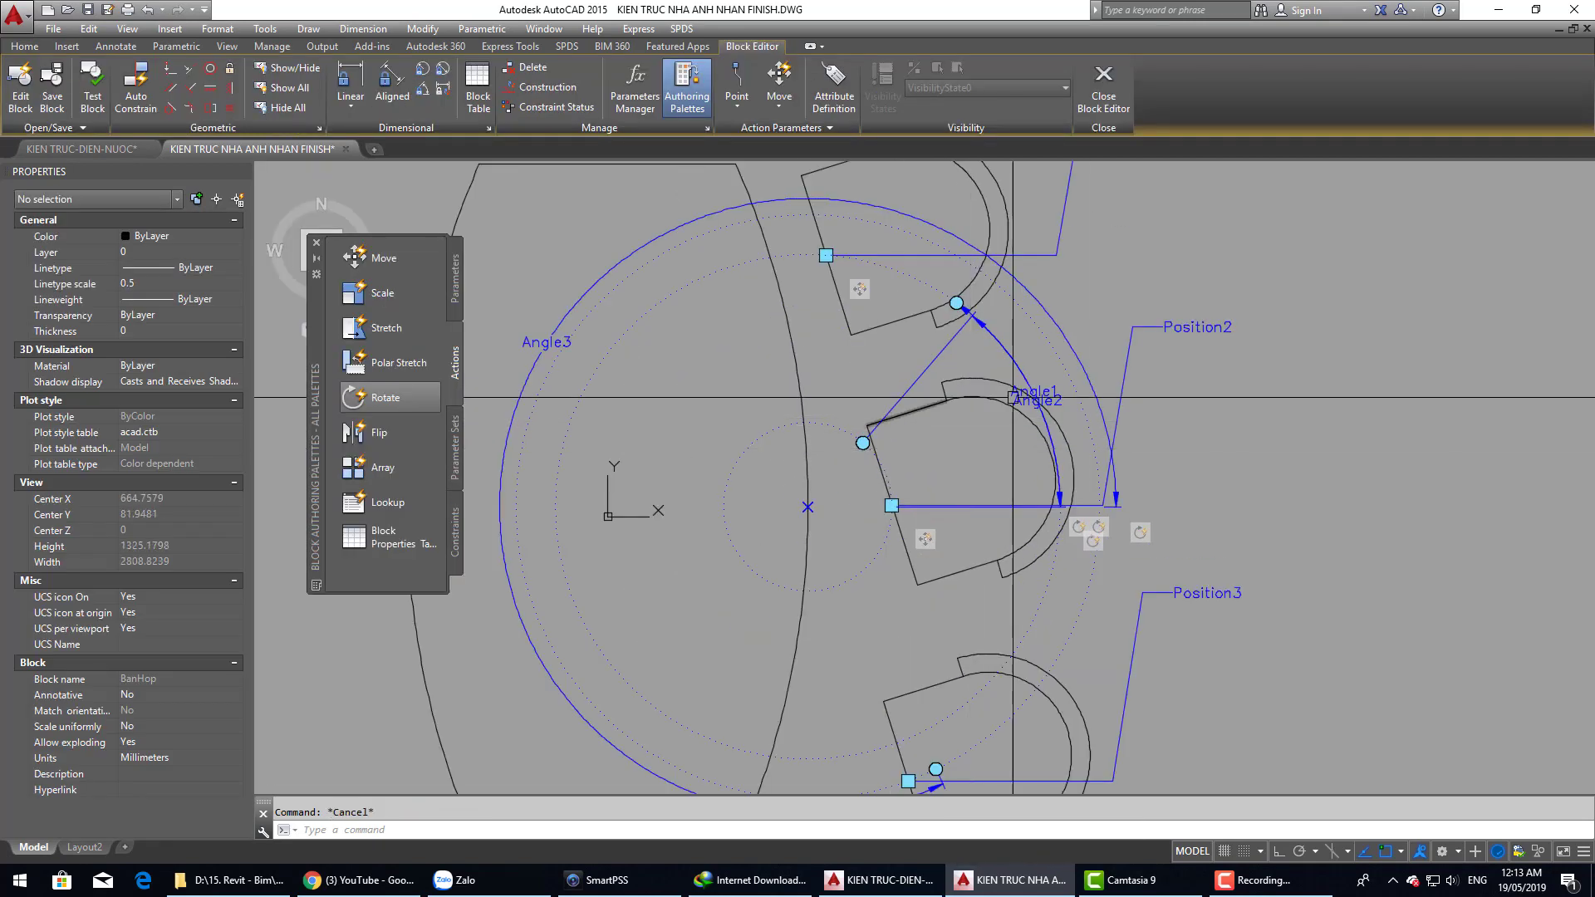
pyautogui.scroll(-1, 1068, 415)
pyautogui.scroll(2, 1050, 385)
# Step: Delete the overlapping rotation parameters on the middle chair and the Angle3 parameter
pyautogui.click(944, 390)
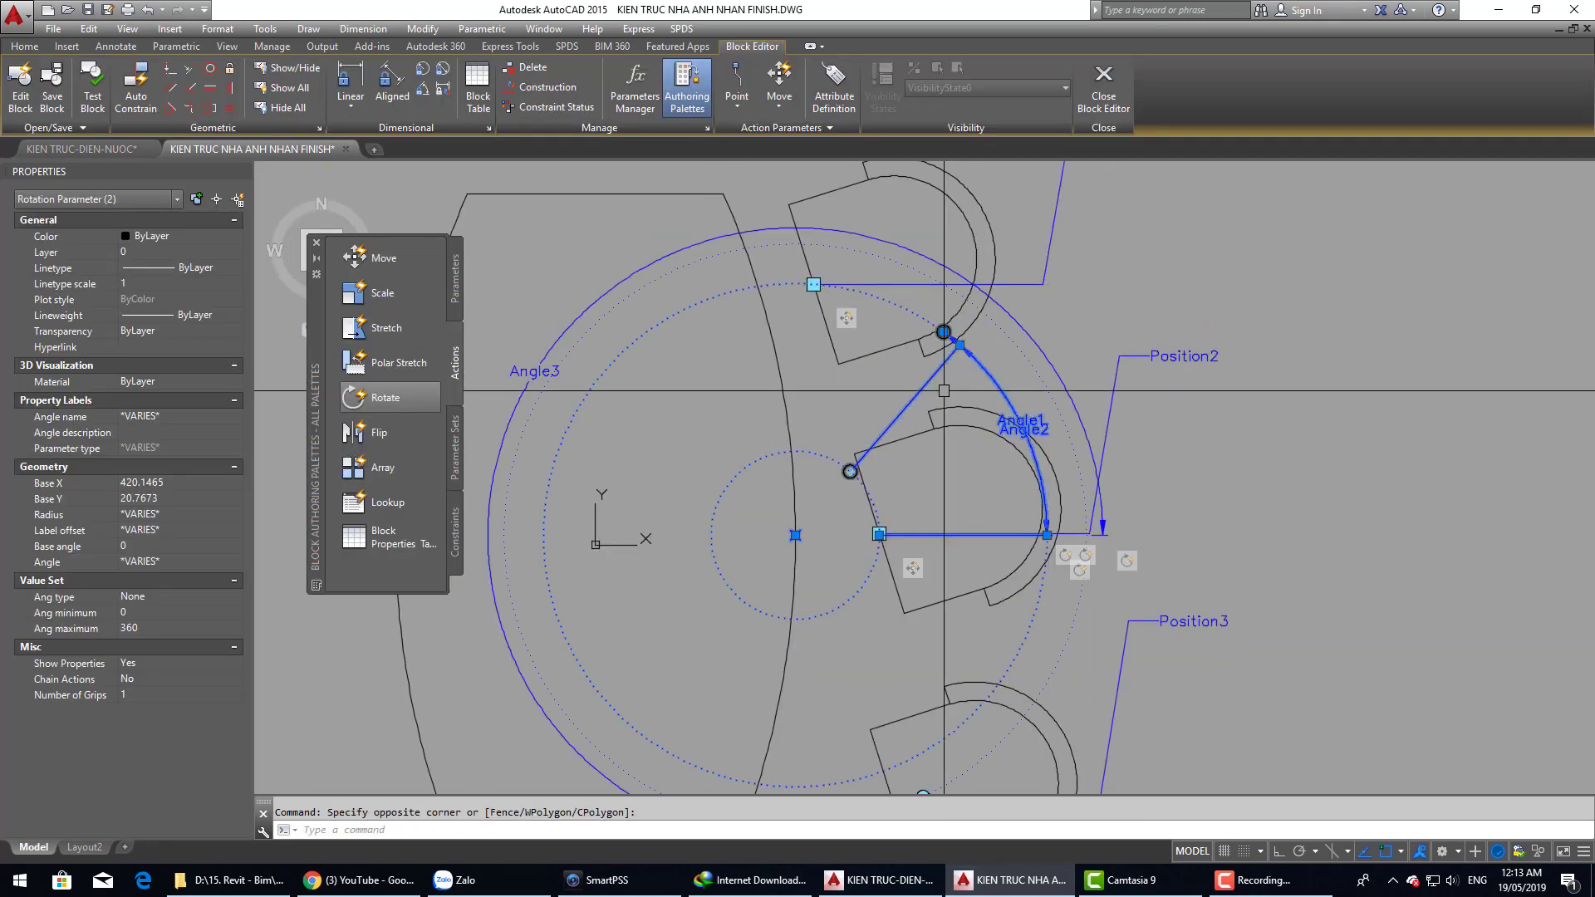
pyautogui.click(945, 389)
pyautogui.press('Delete')
pyautogui.scroll(-2, 947, 388)
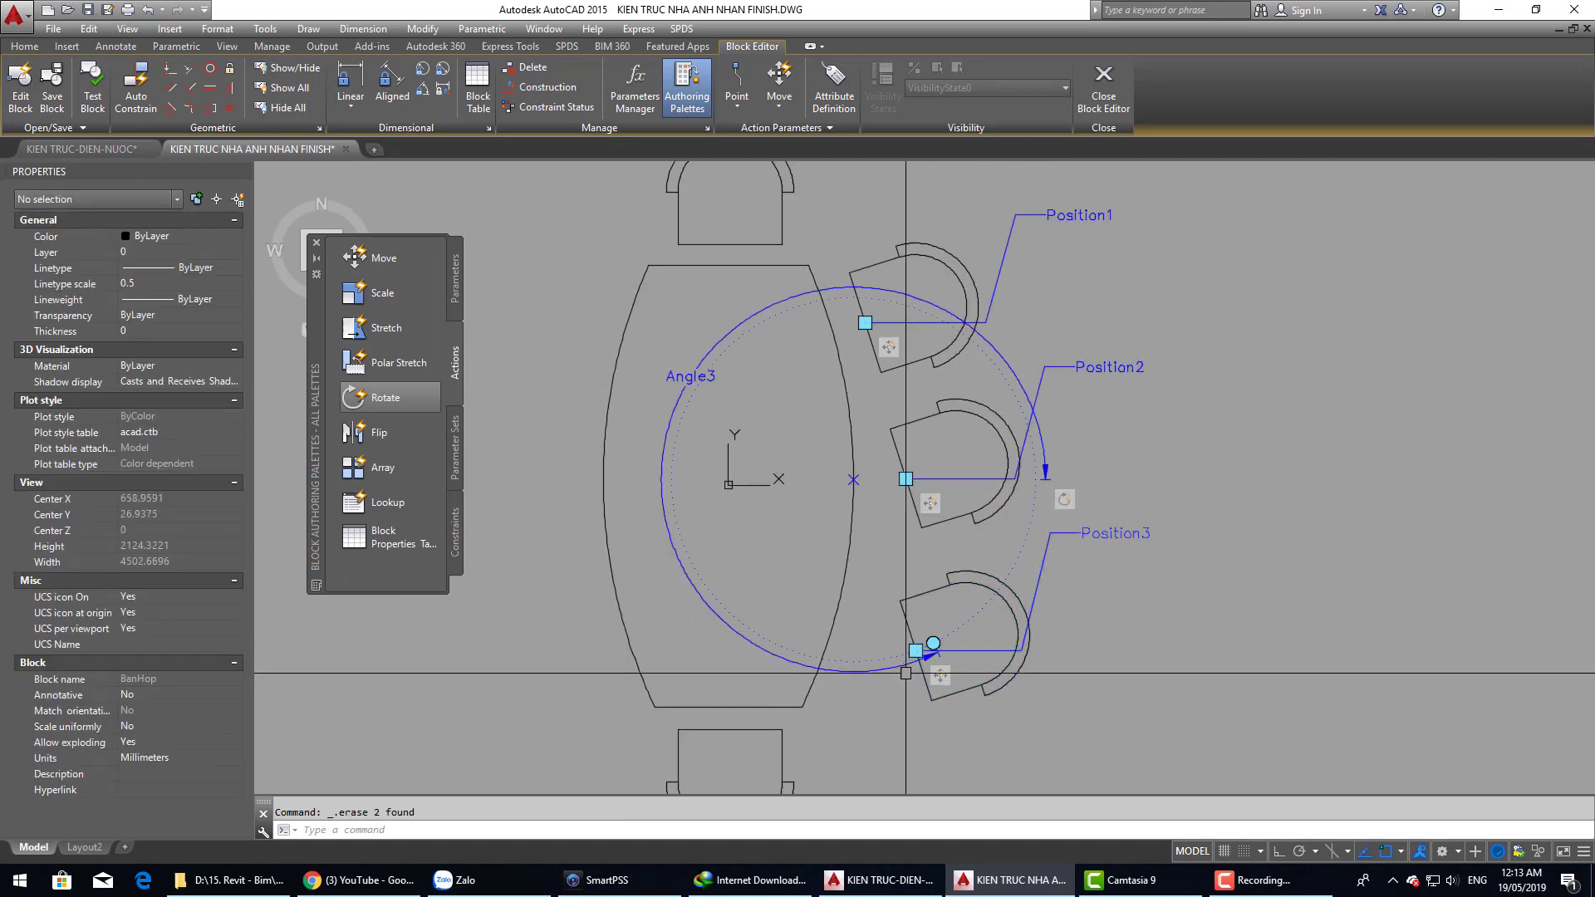
pyautogui.click(858, 655)
pyautogui.press('Delete')
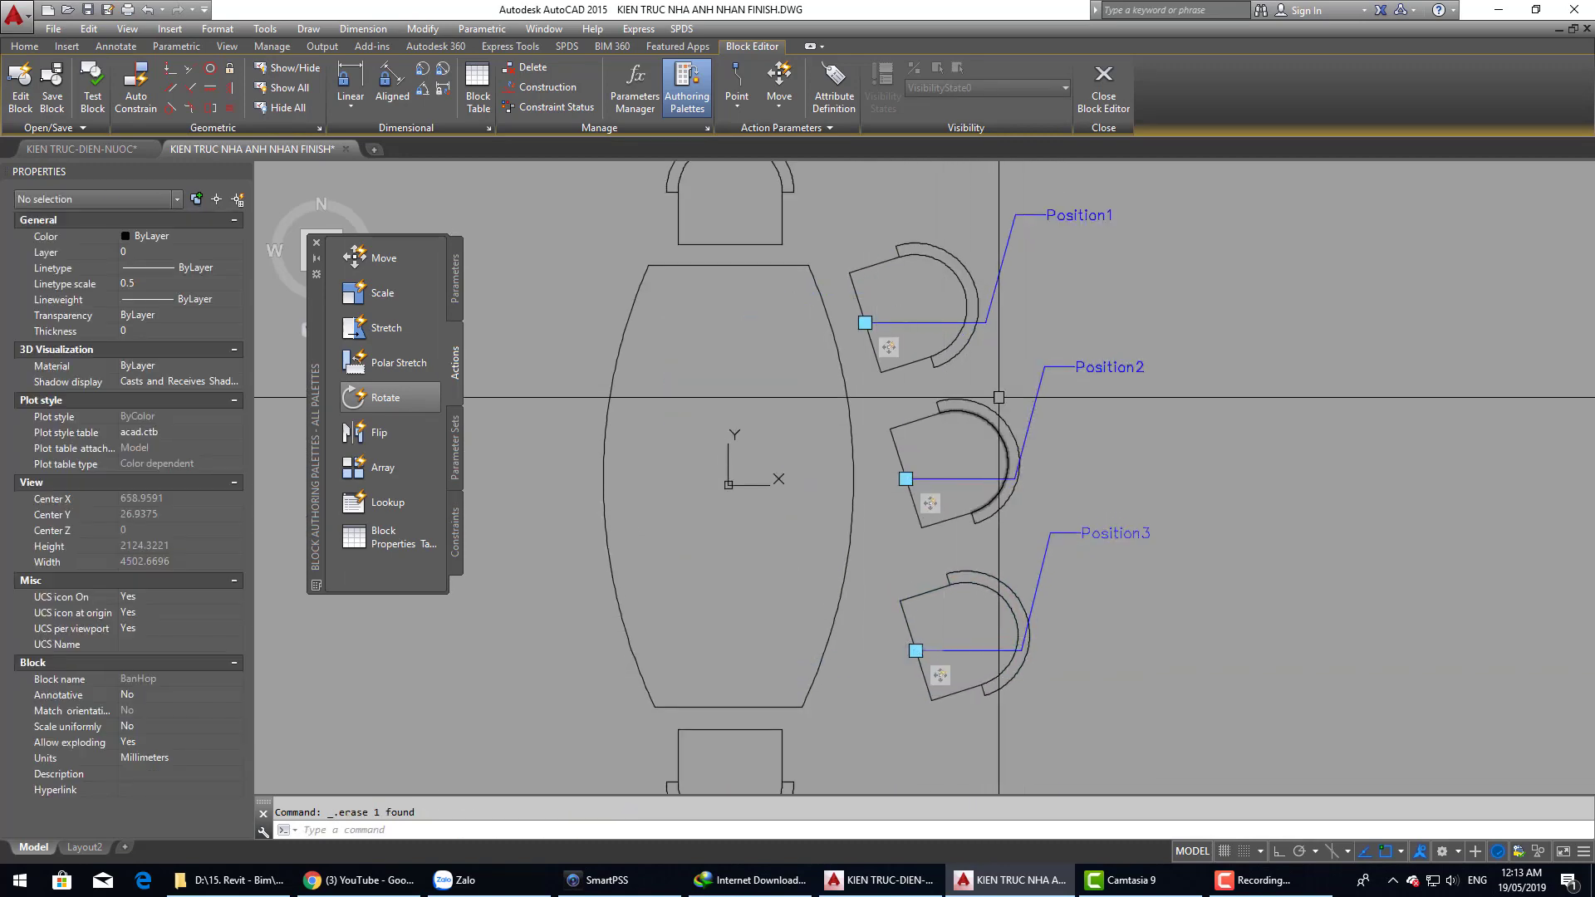
# Step: Pan to recentre the chairs and select the middle chair's back arc
pyautogui.moveTo(987, 336); pyautogui.dragTo(1009, 402, button='middle')
pyautogui.moveTo(1039, 582); pyautogui.dragTo(1039, 504, button='middle')
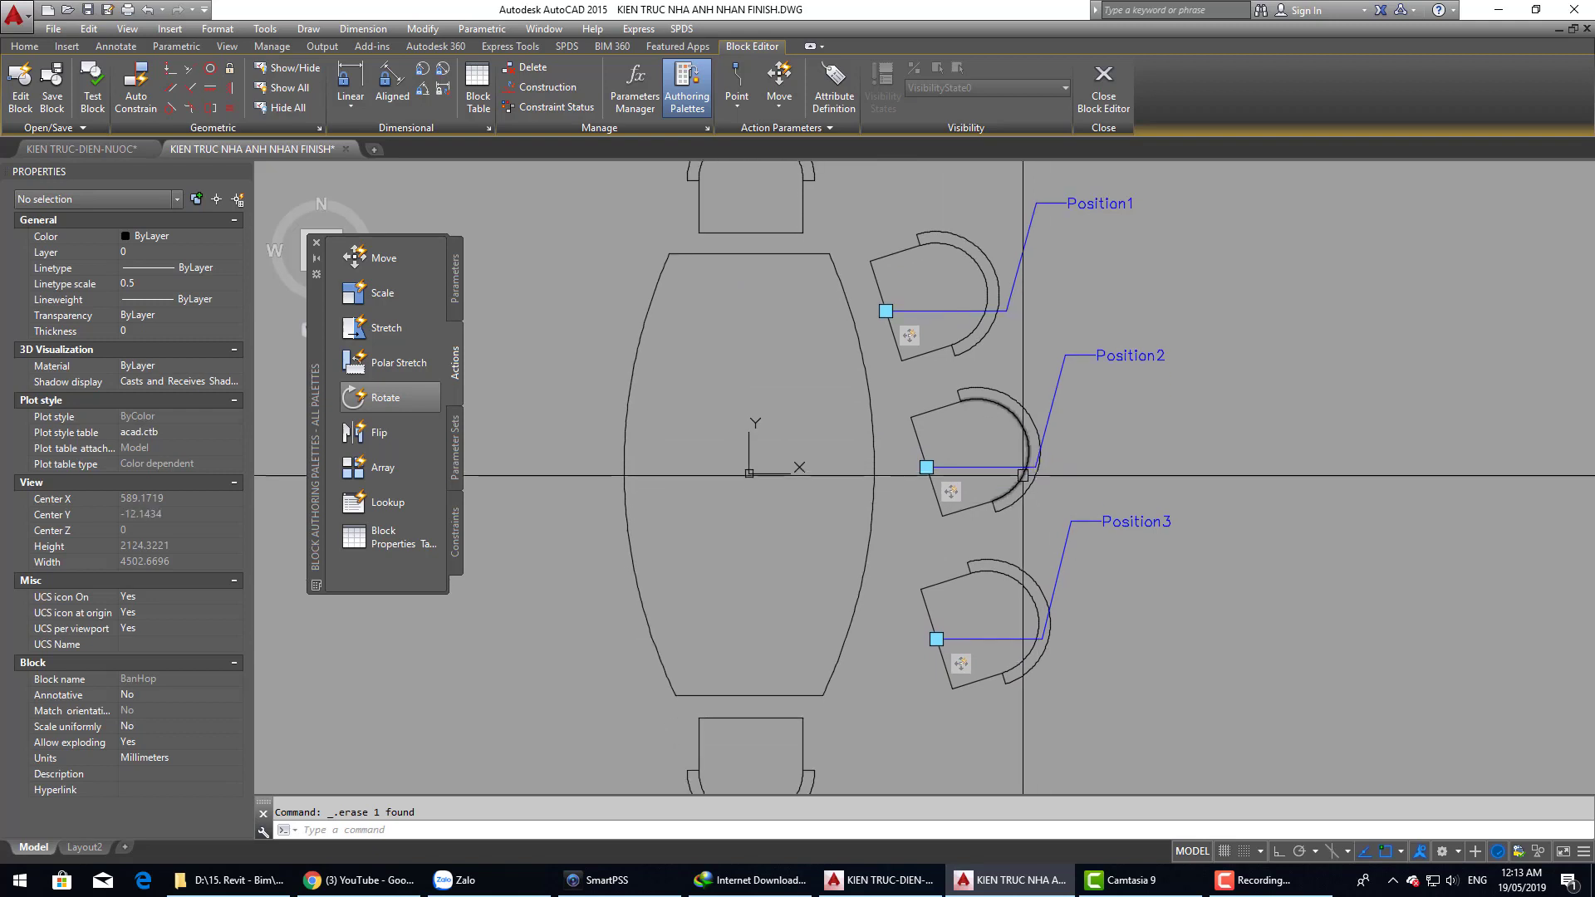
pyautogui.press('Escape')
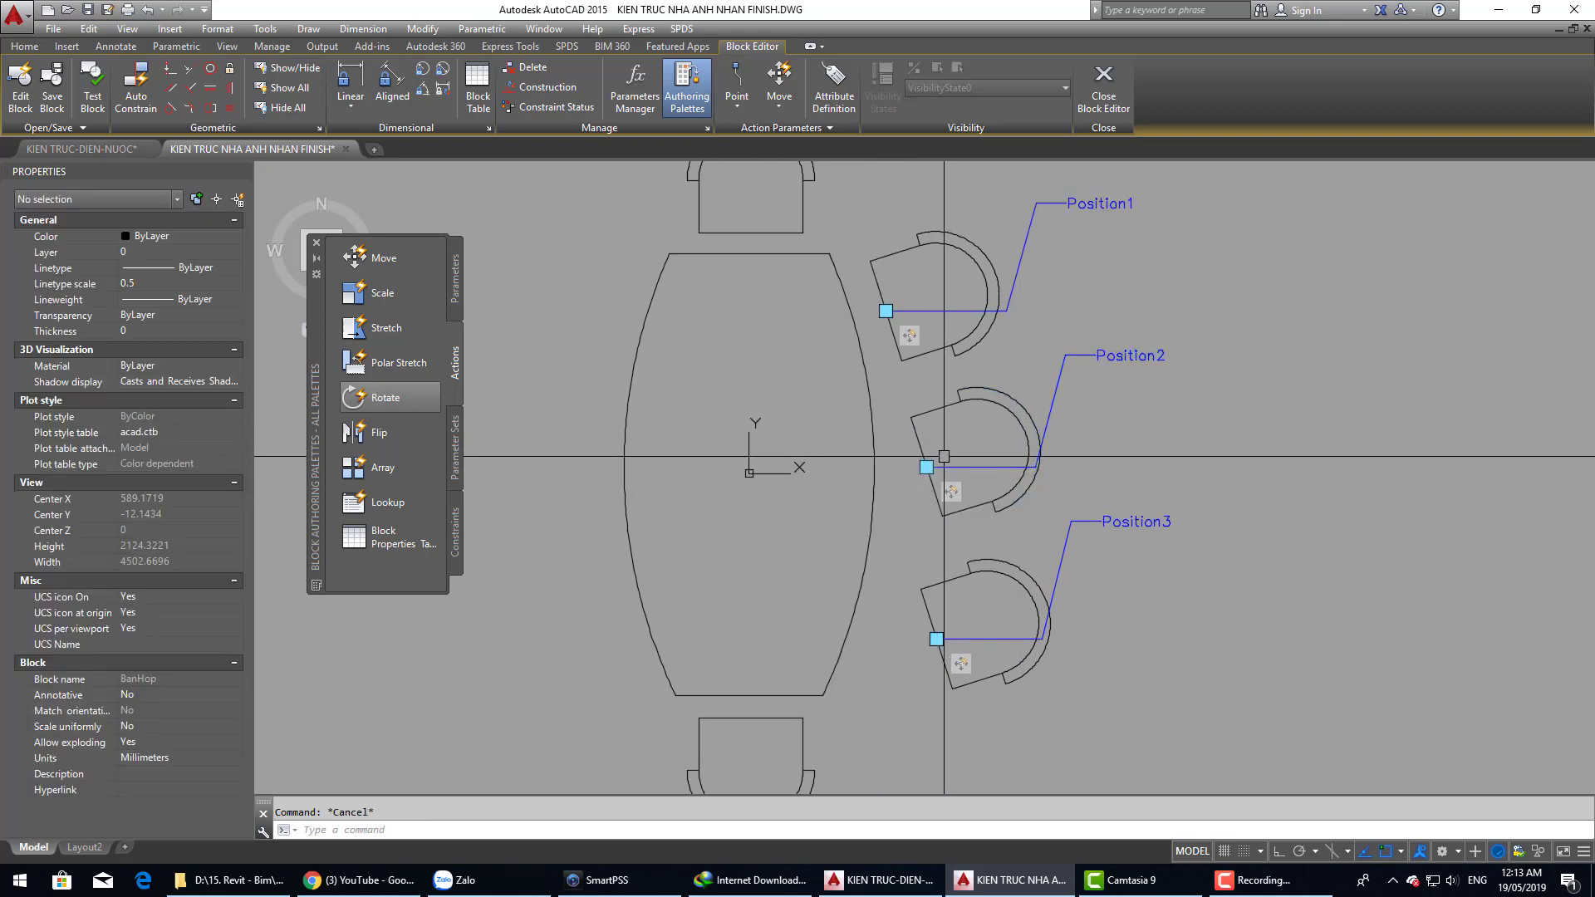
pyautogui.click(1029, 452)
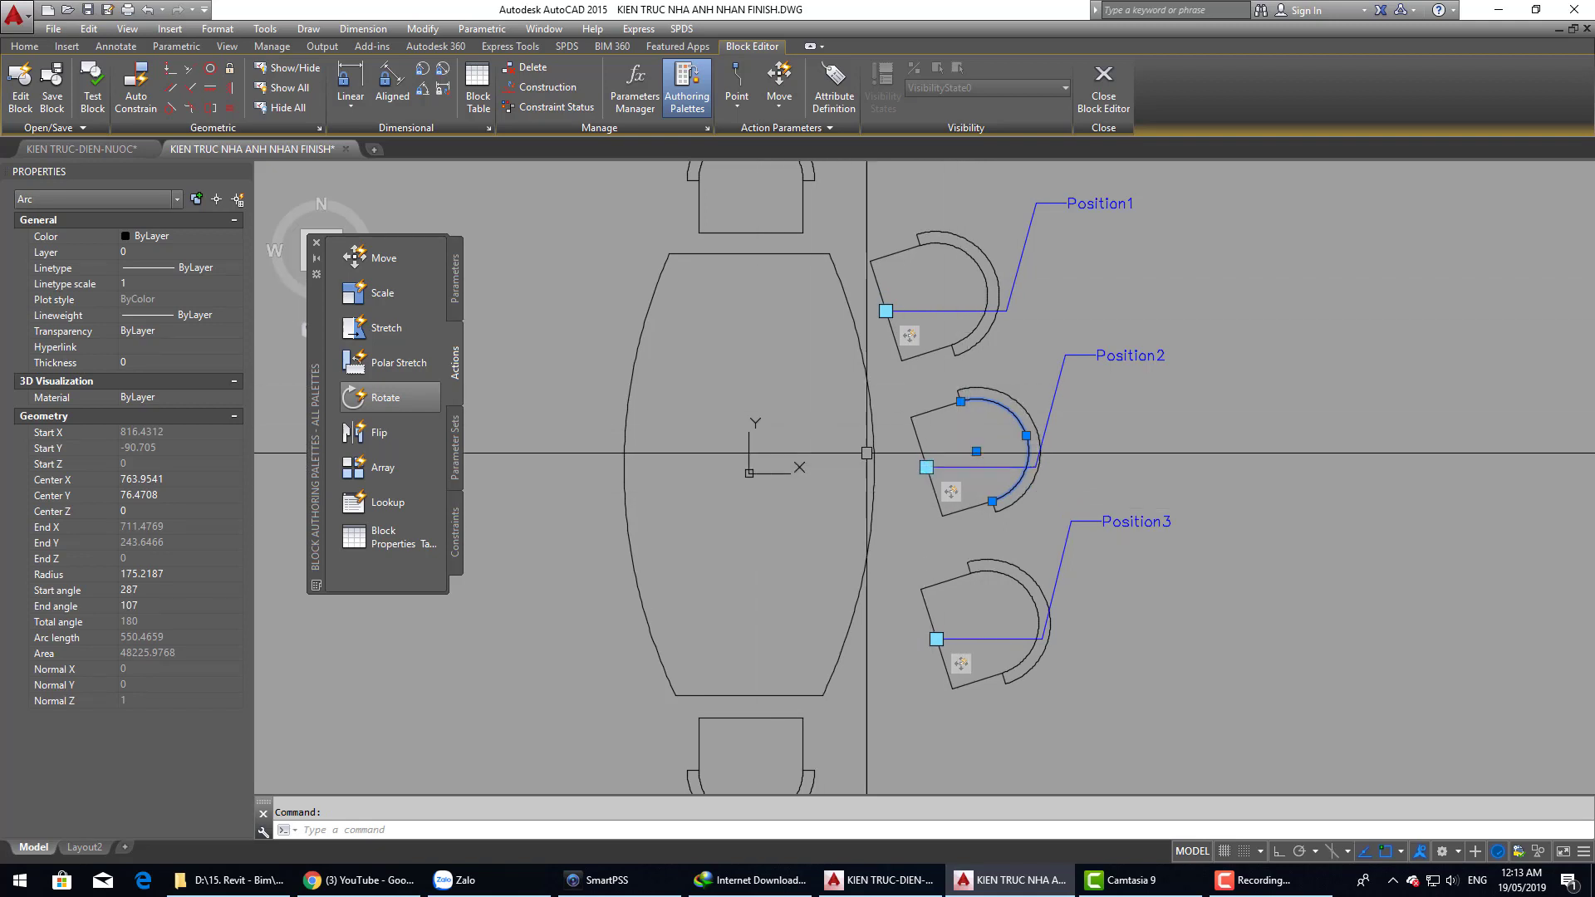
# Step: Place a new Angle1 rotation parameter from the table-edge centre out to the top chair, 45° default
pyautogui.press('Escape')
pyautogui.click(455, 283)
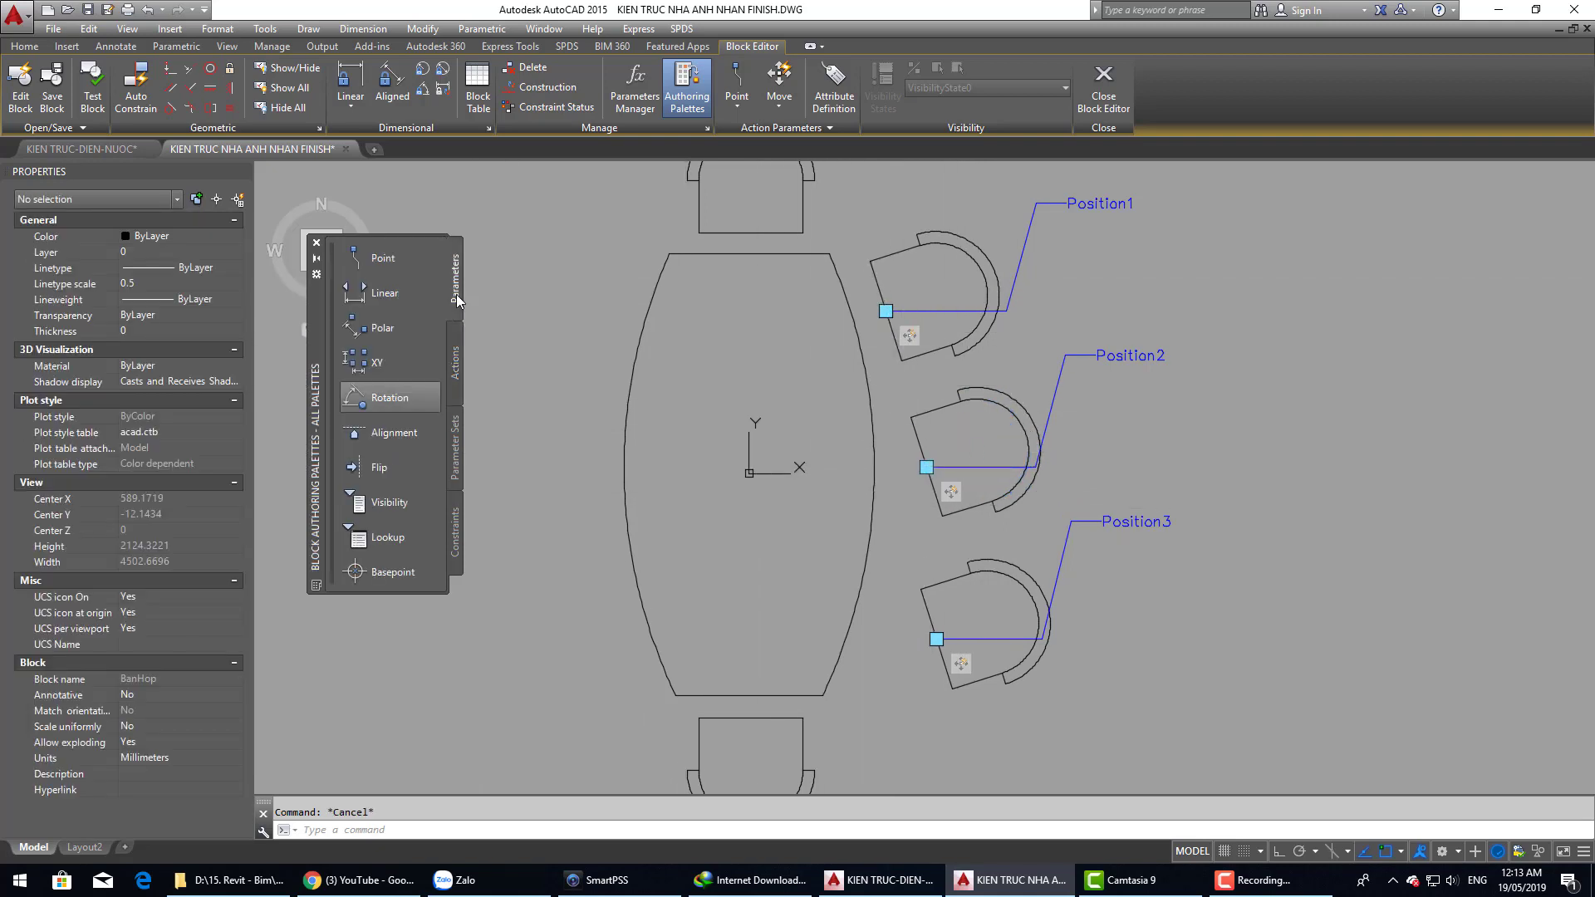
pyautogui.click(384, 399)
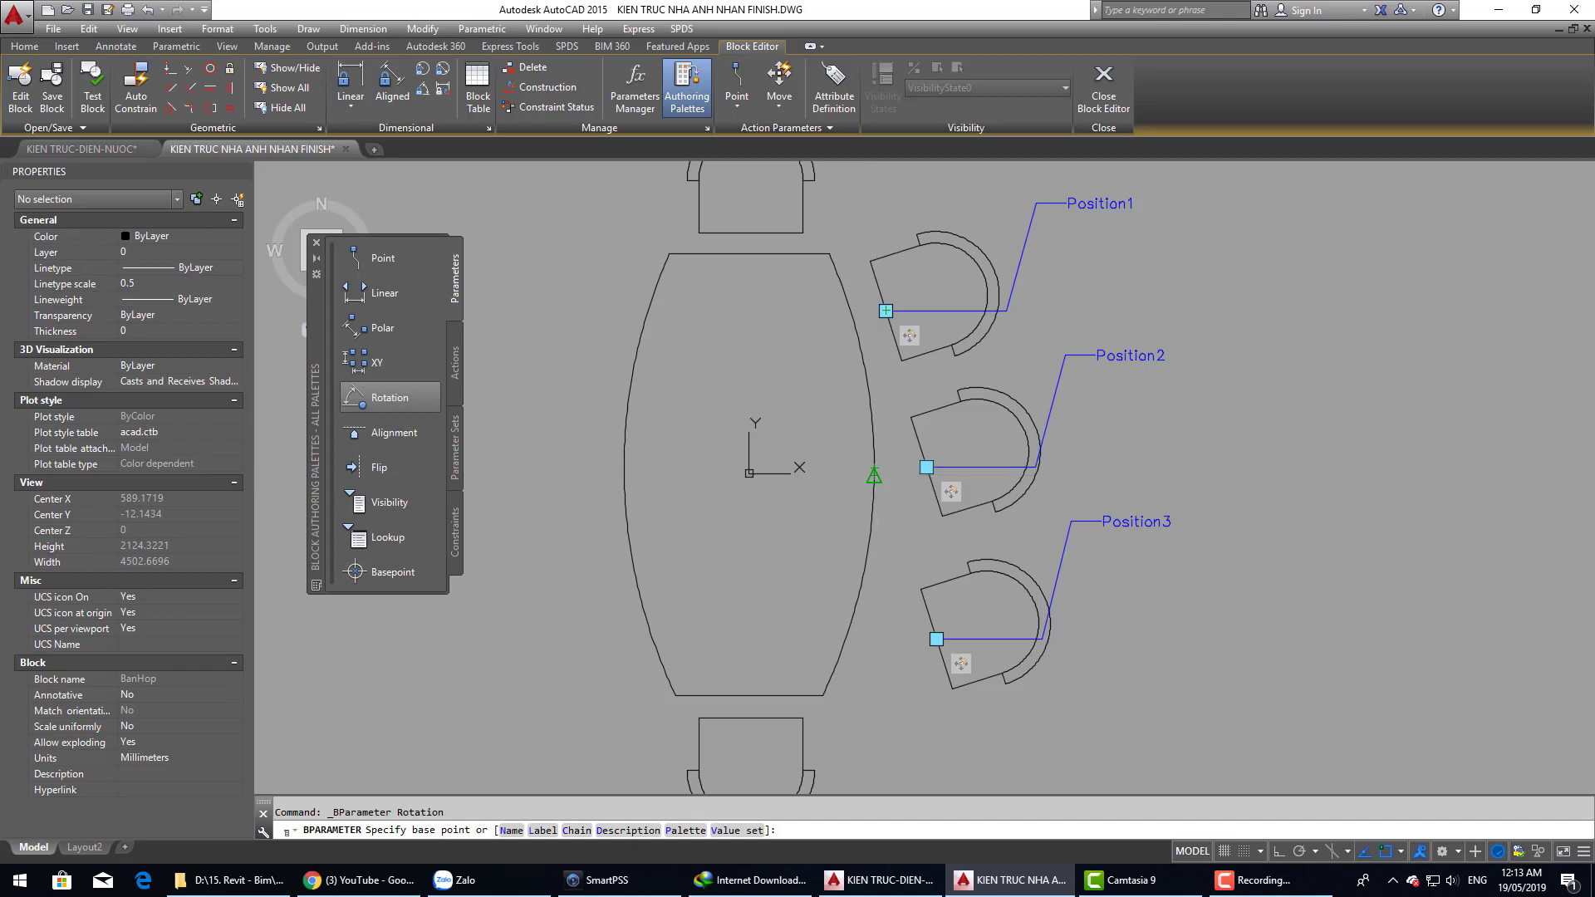
pyautogui.click(874, 475)
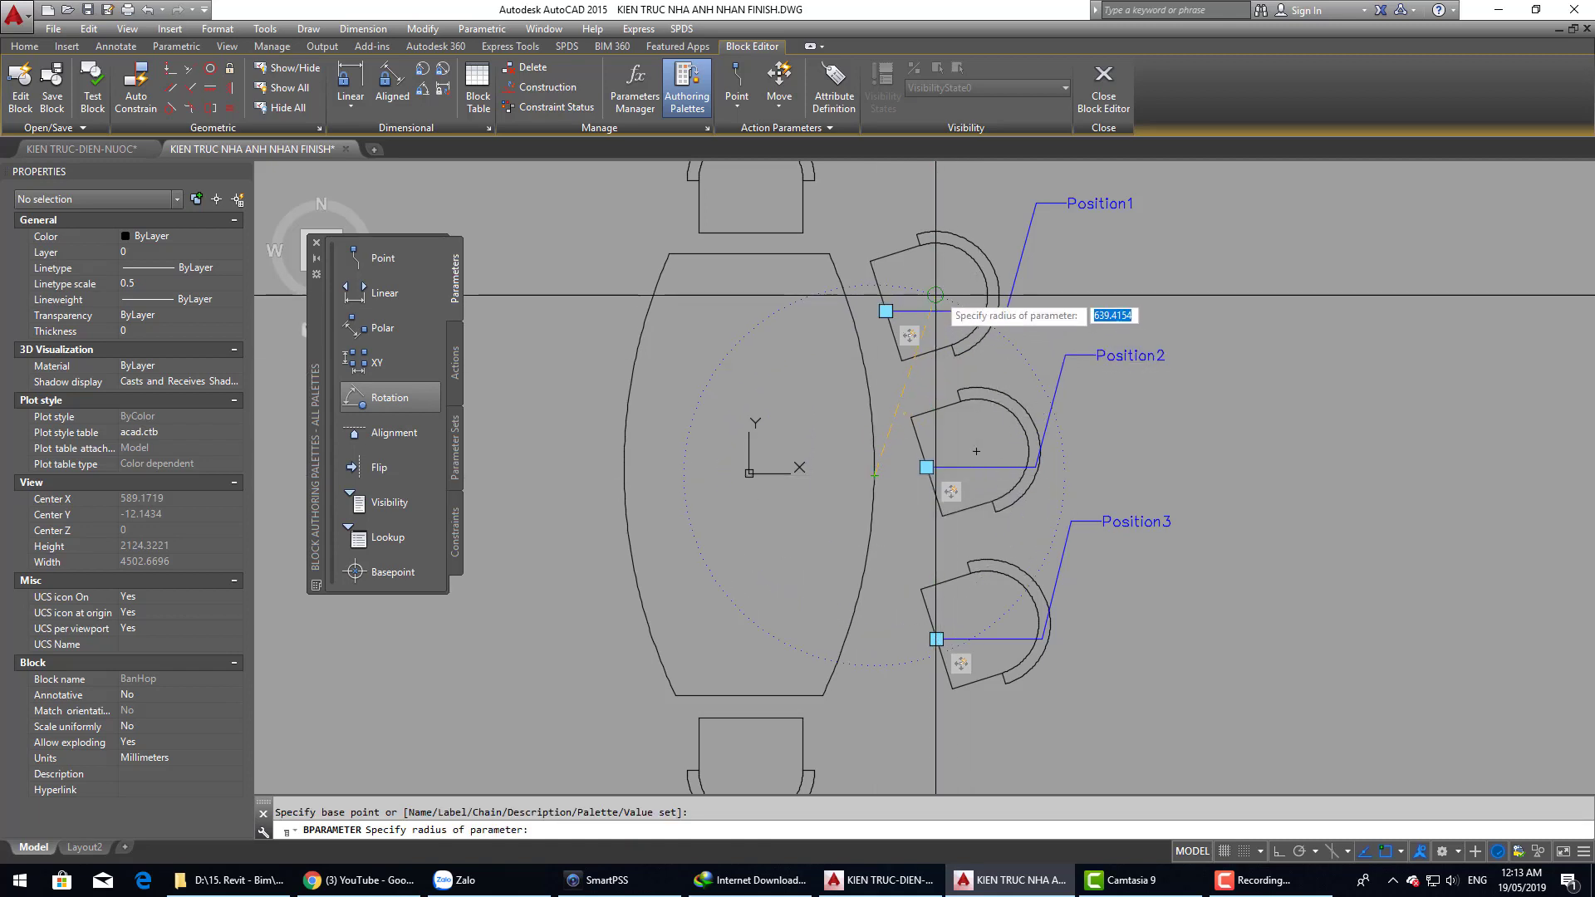
pyautogui.click(936, 294)
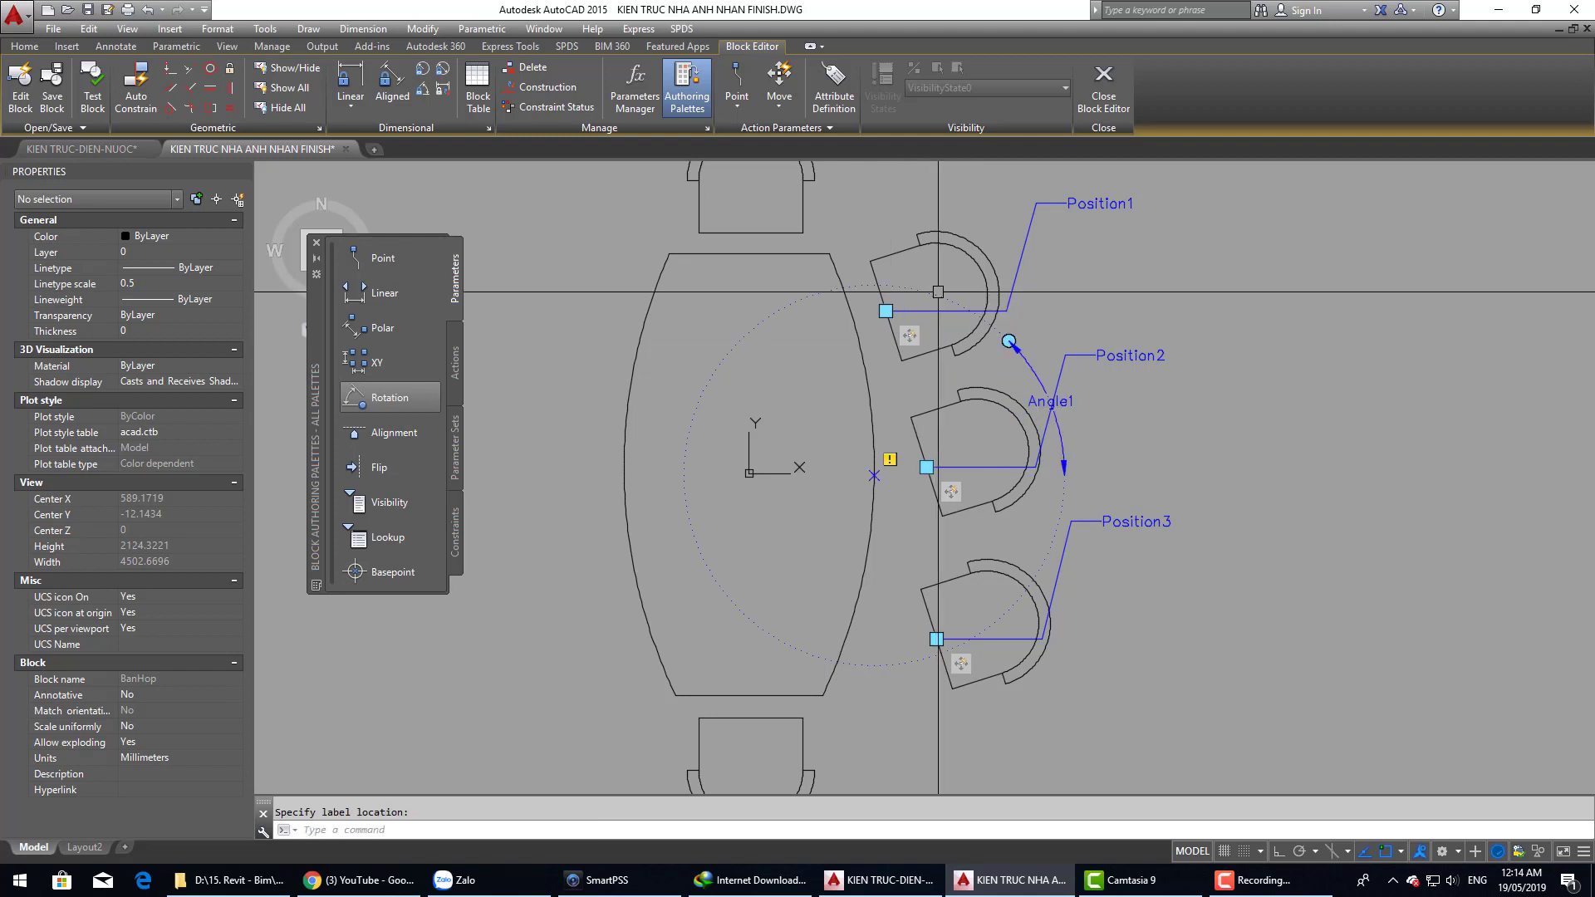
# Step: Add a rotate action on Angle1 for the window-selected top chair
pyautogui.click(455, 368)
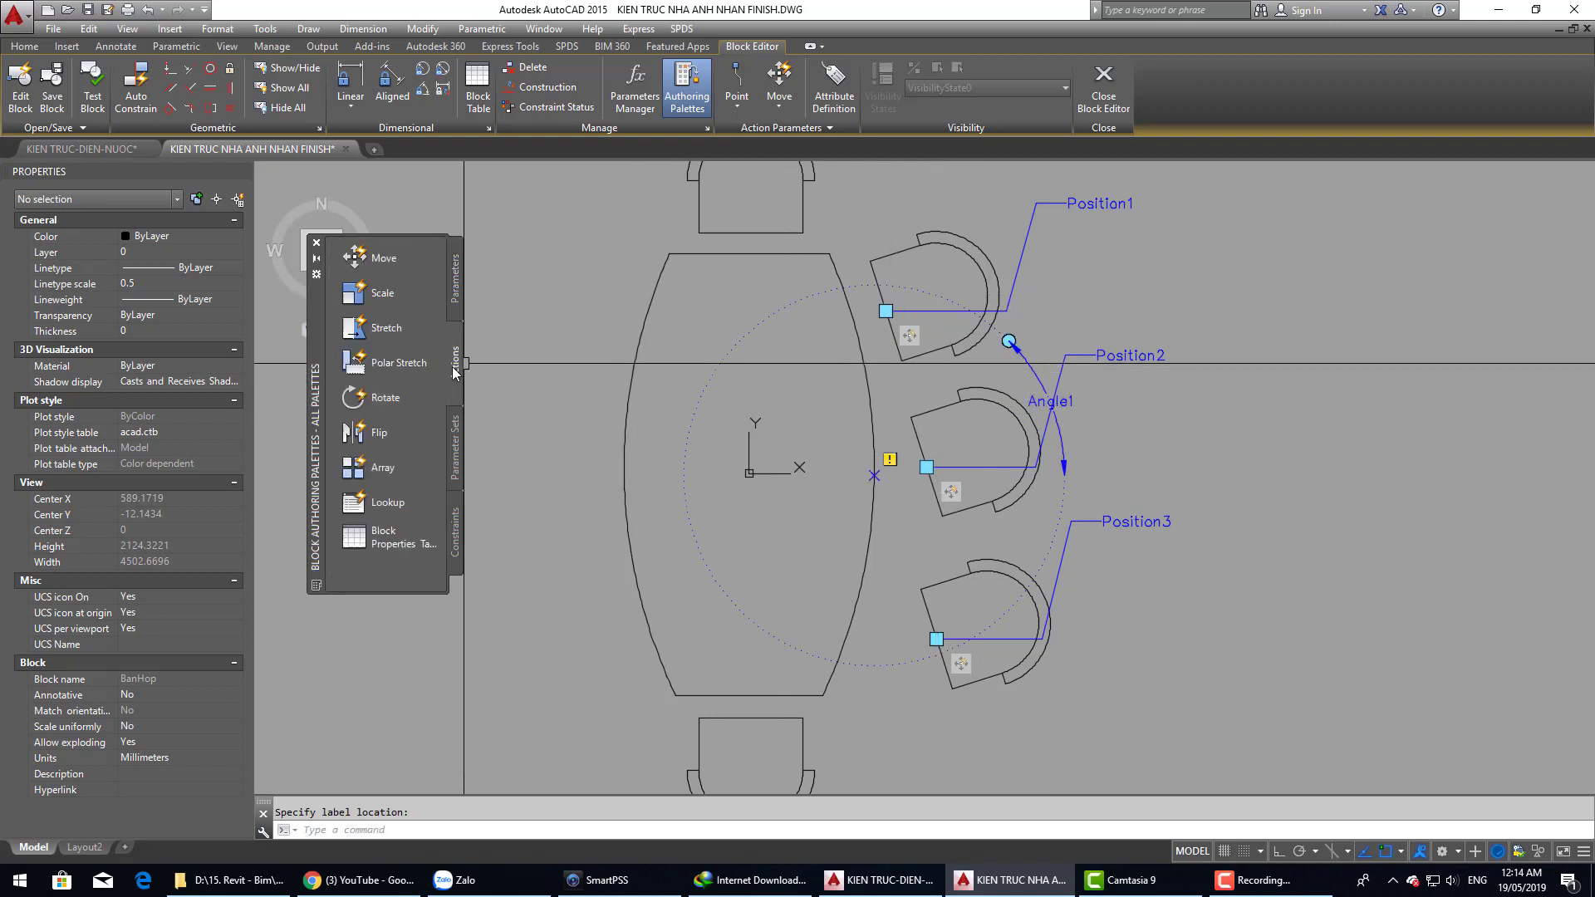
pyautogui.click(385, 397)
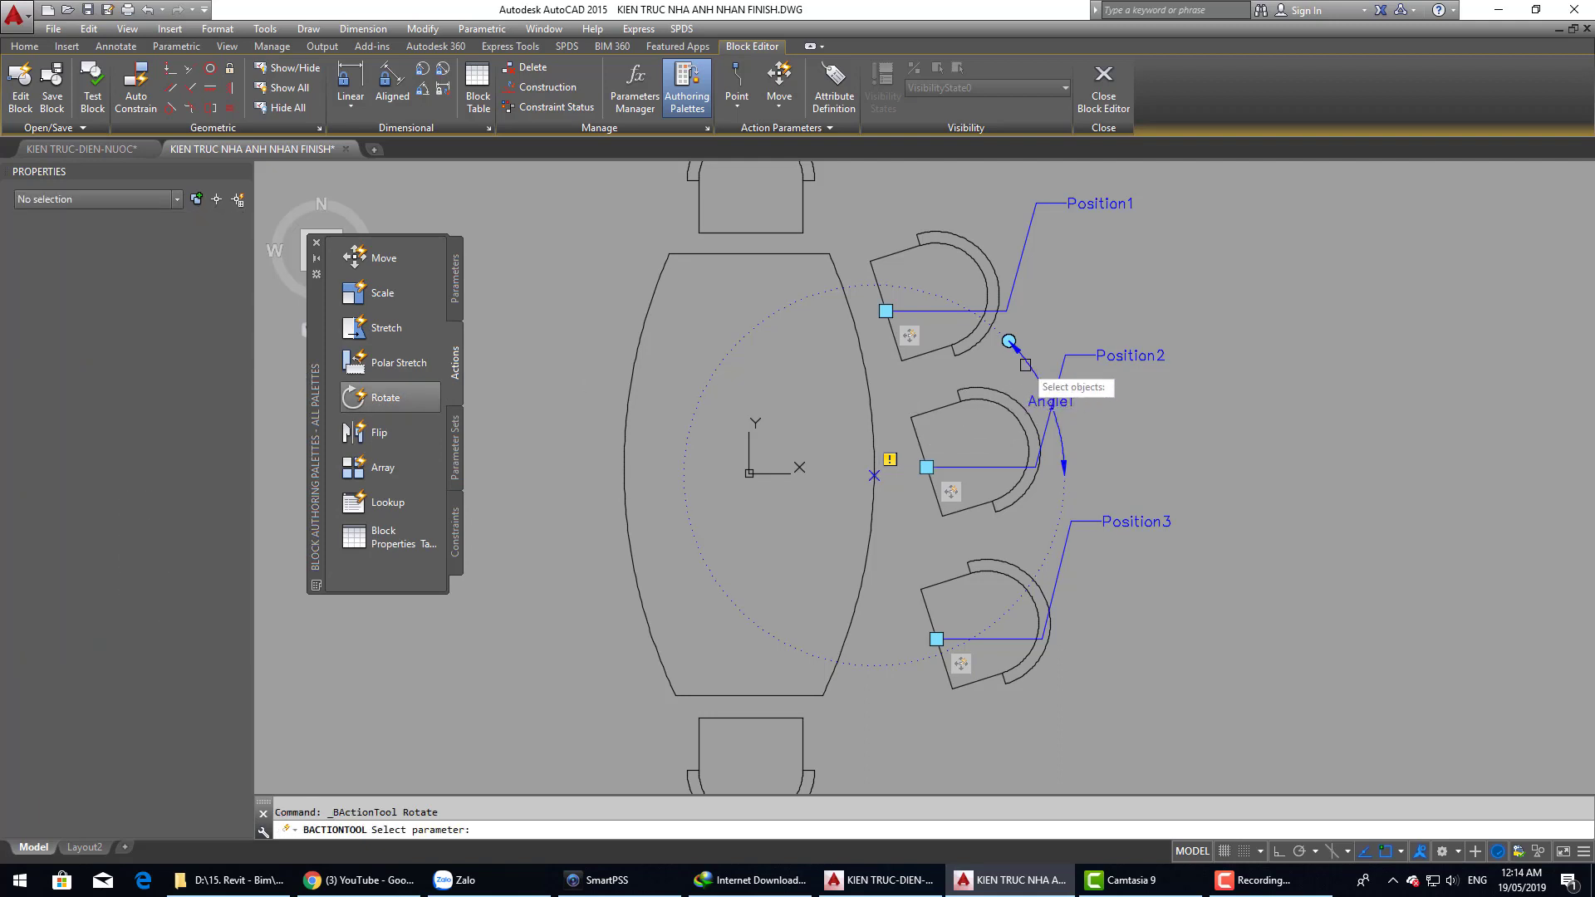
pyautogui.click(847, 193)
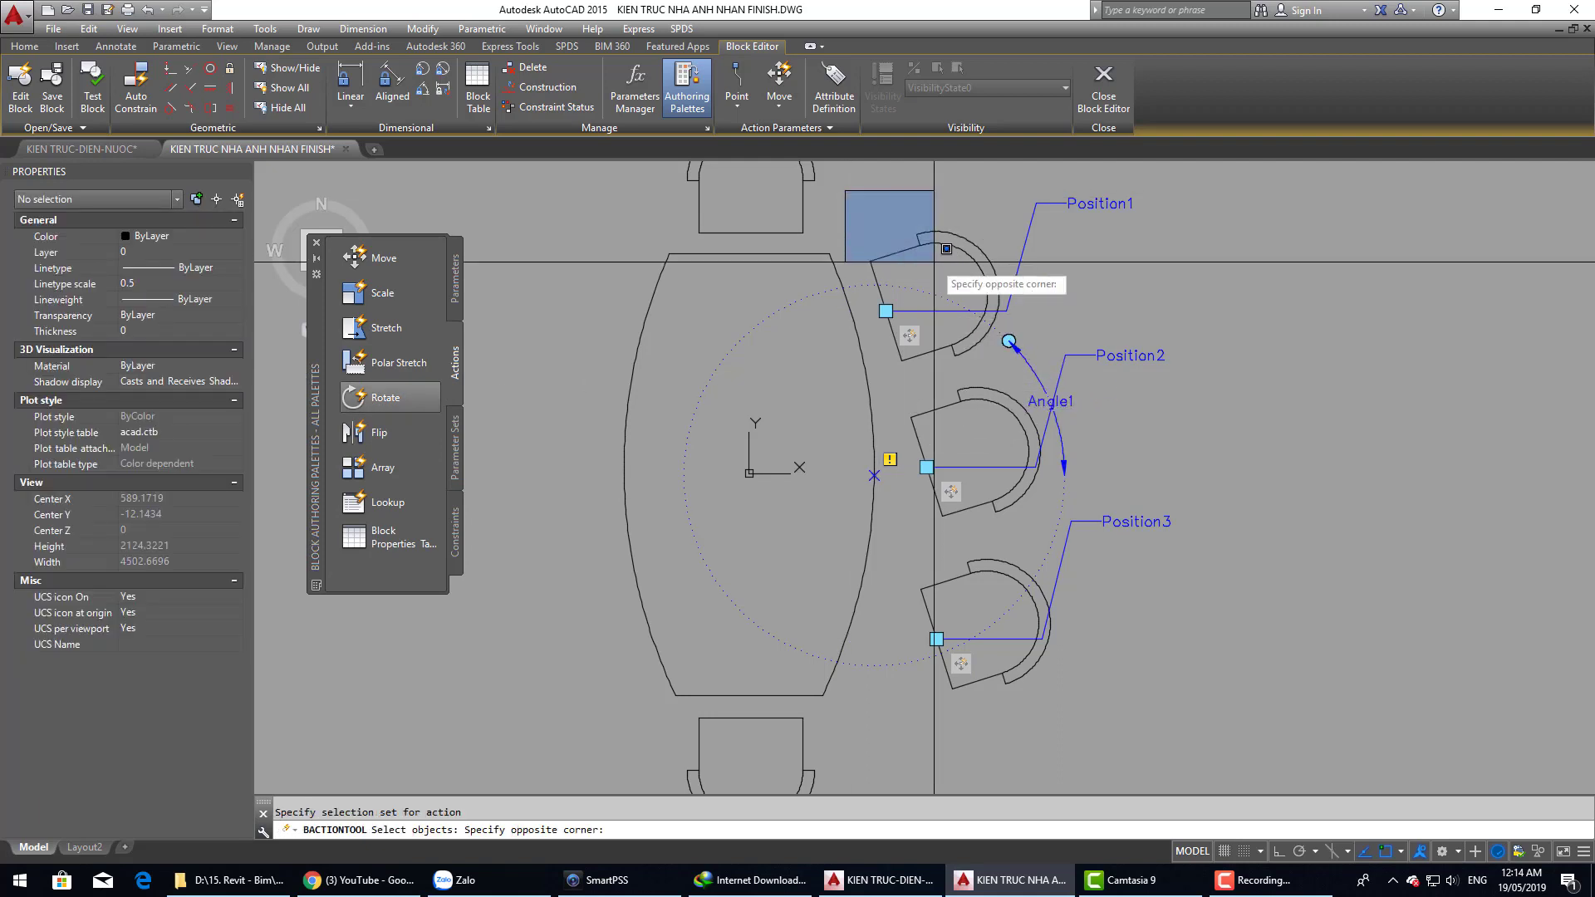
pyautogui.click(1047, 394)
pyautogui.press('Return')
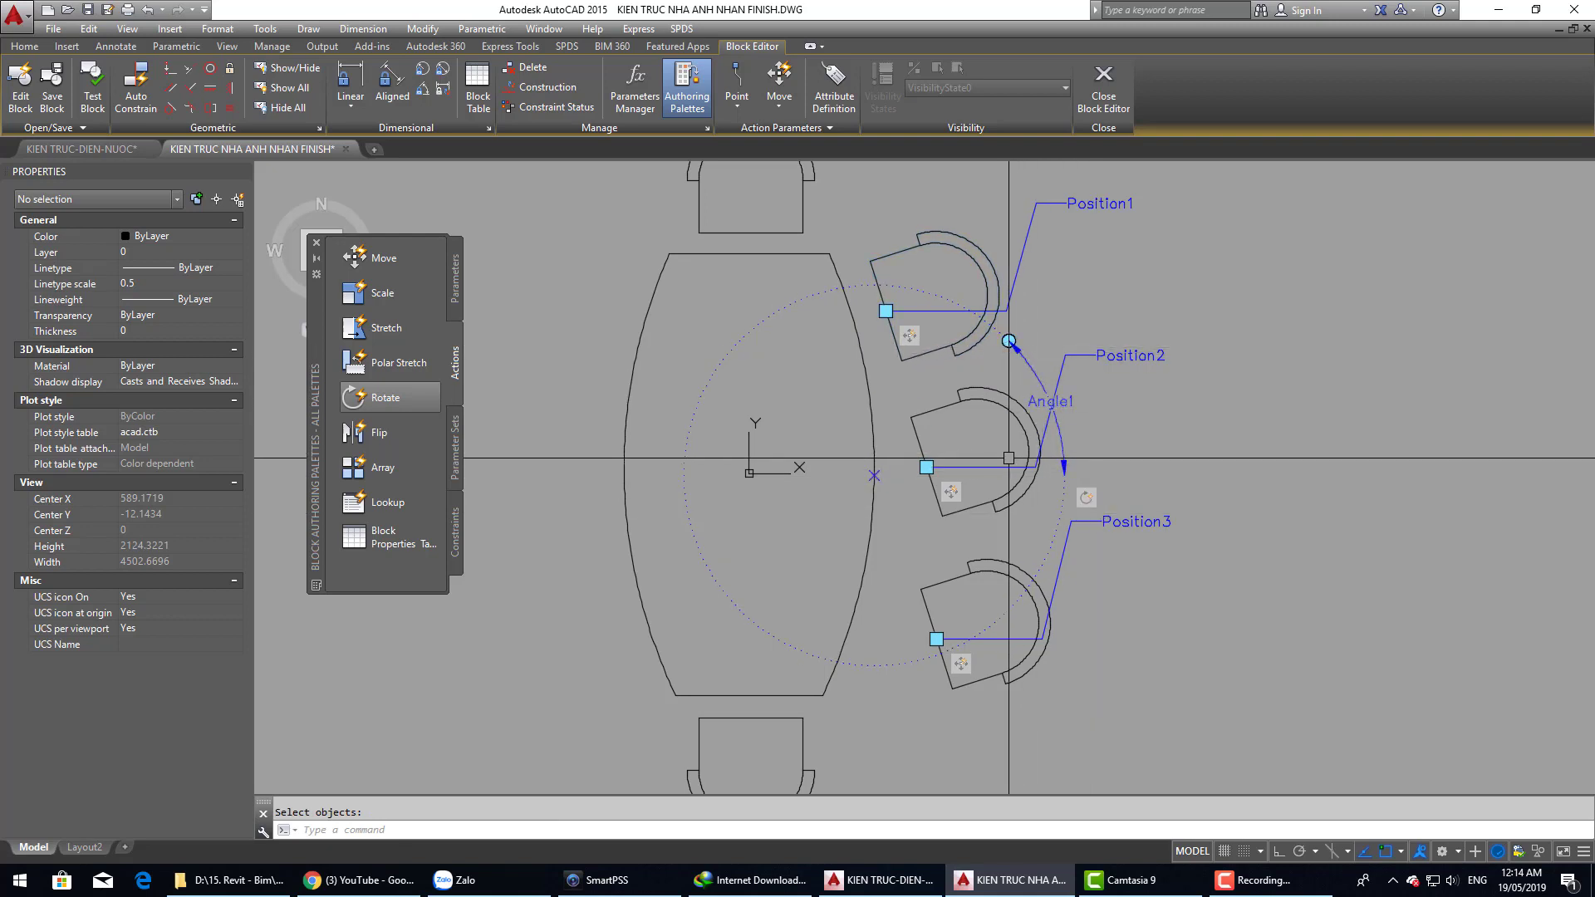
pyautogui.click(457, 309)
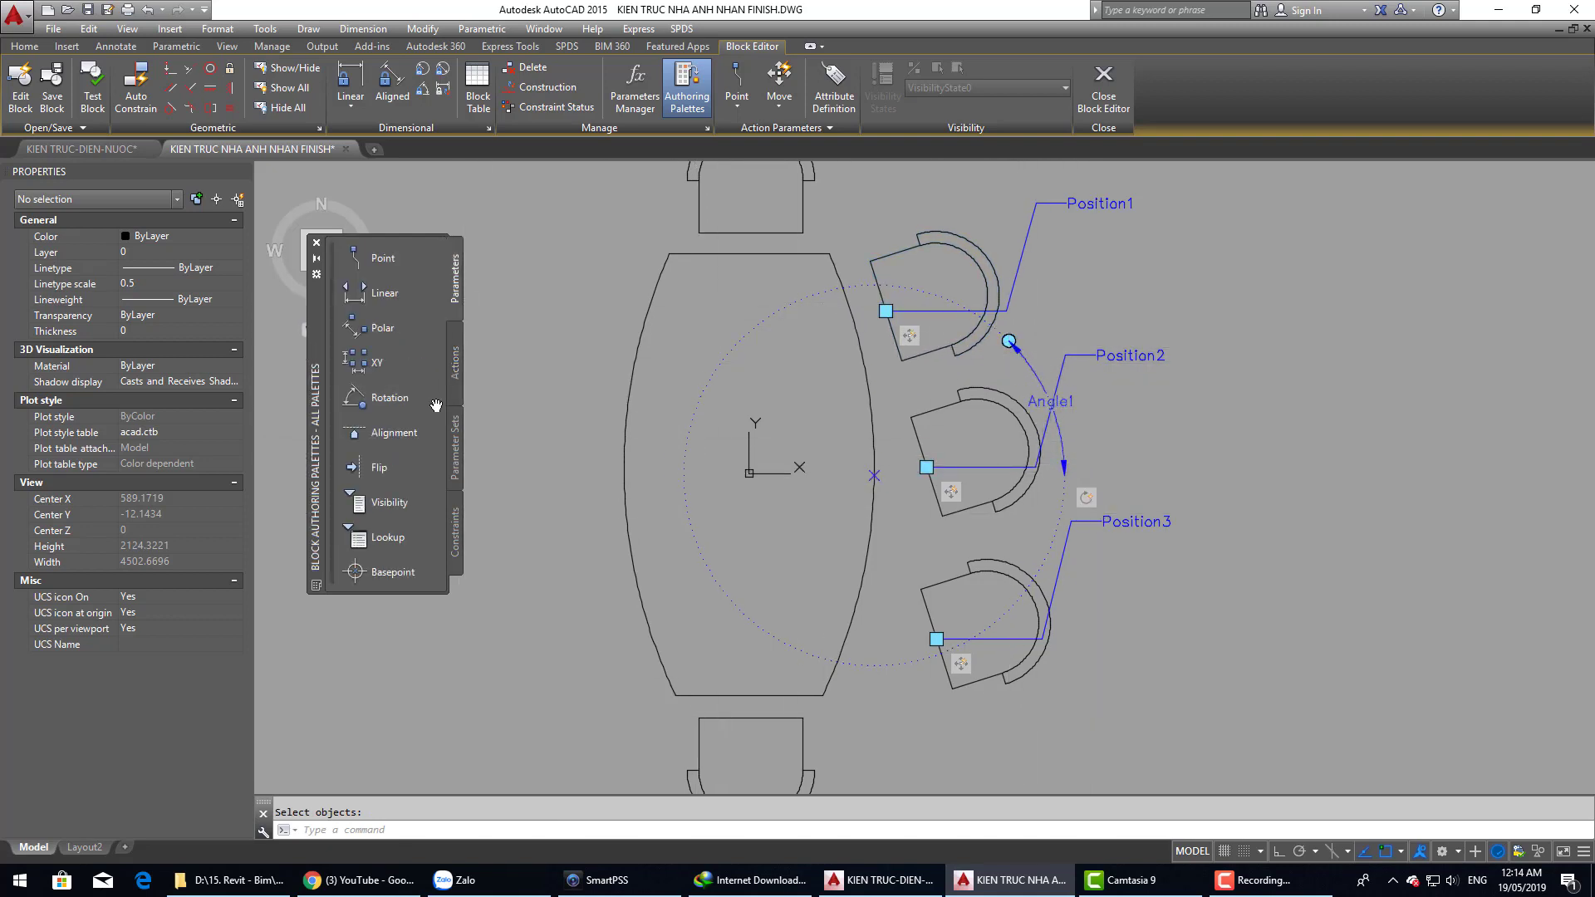
# Step: Add an Angle2 rotation parameter centred on the table edge, with its radius at the middle chair
pyautogui.click(386, 397)
pyautogui.scroll(4, 939, 407)
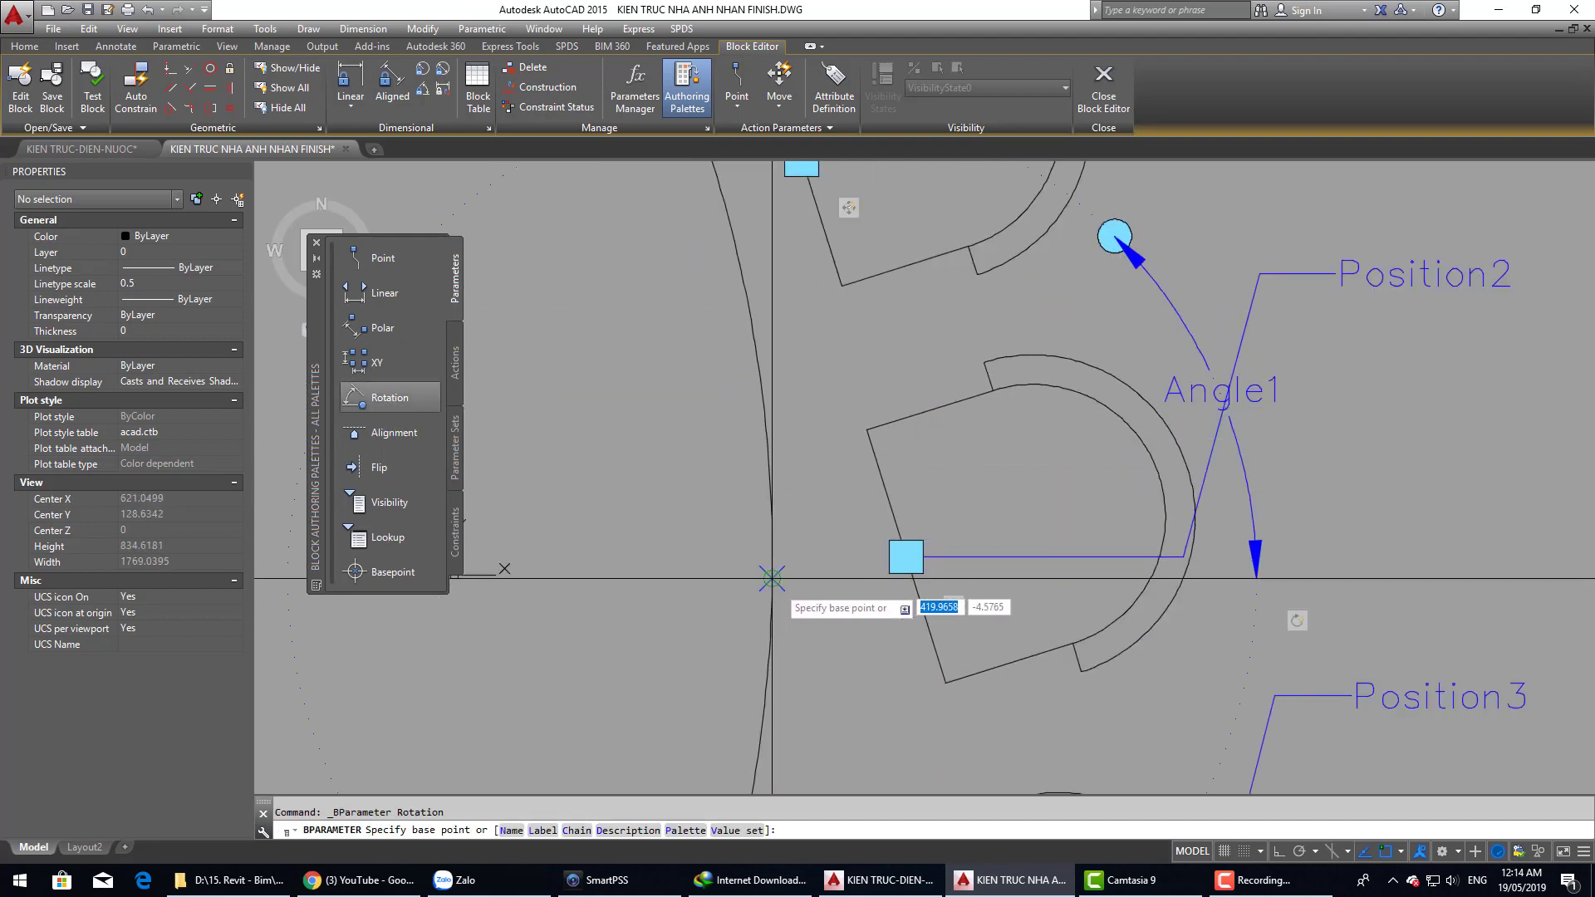
pyautogui.scroll(-4, 994, 490)
pyautogui.click(908, 525)
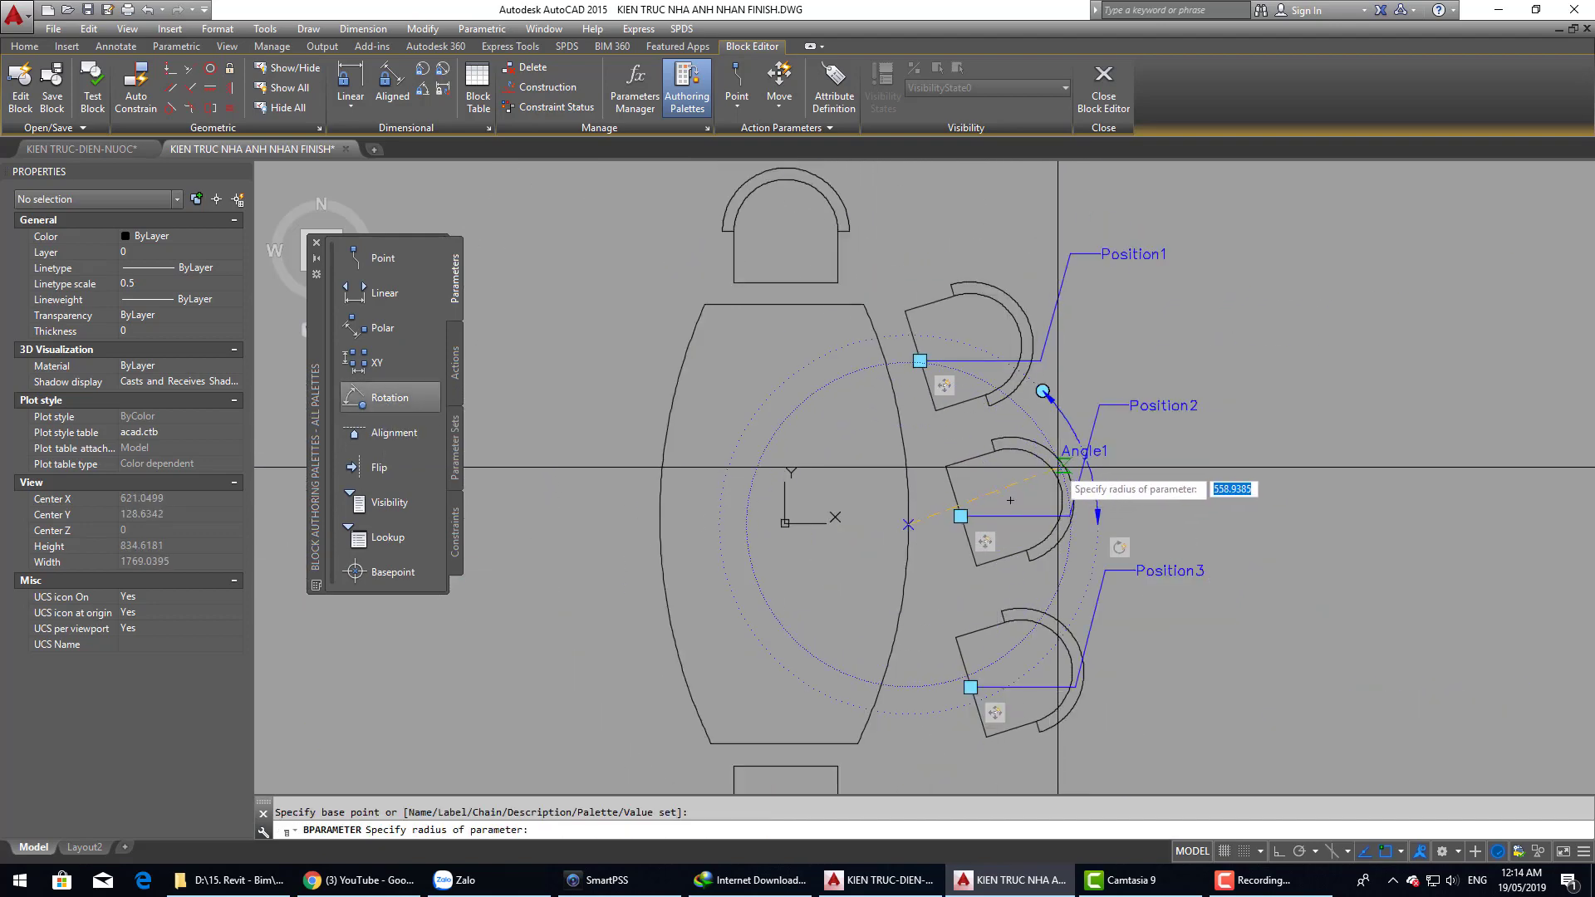
pyautogui.click(1010, 500)
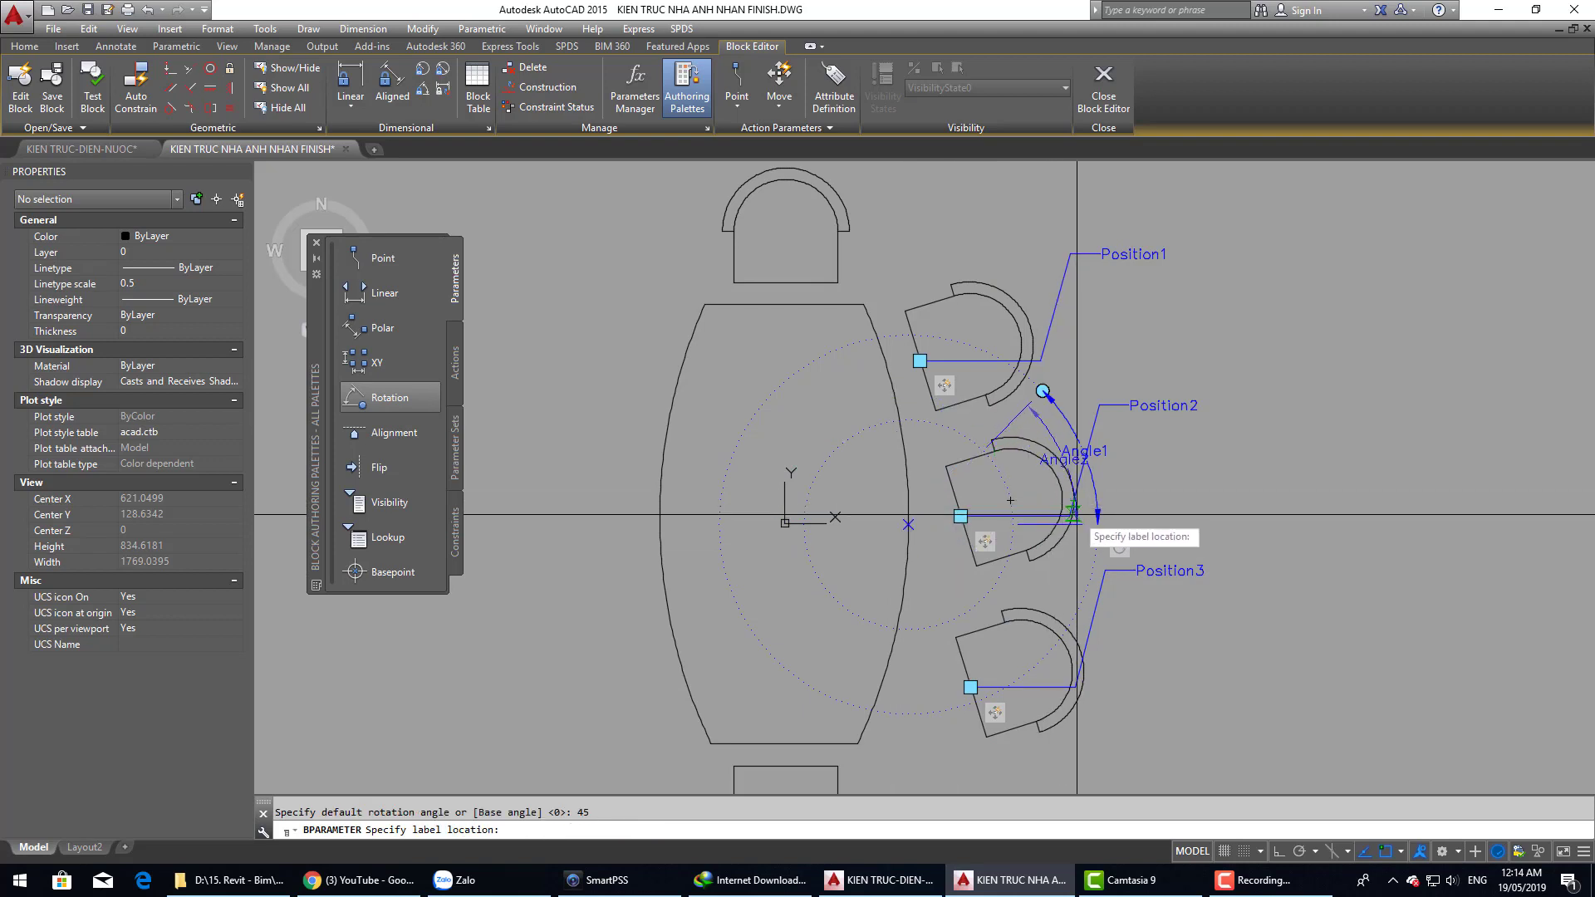
pyautogui.click(1011, 499)
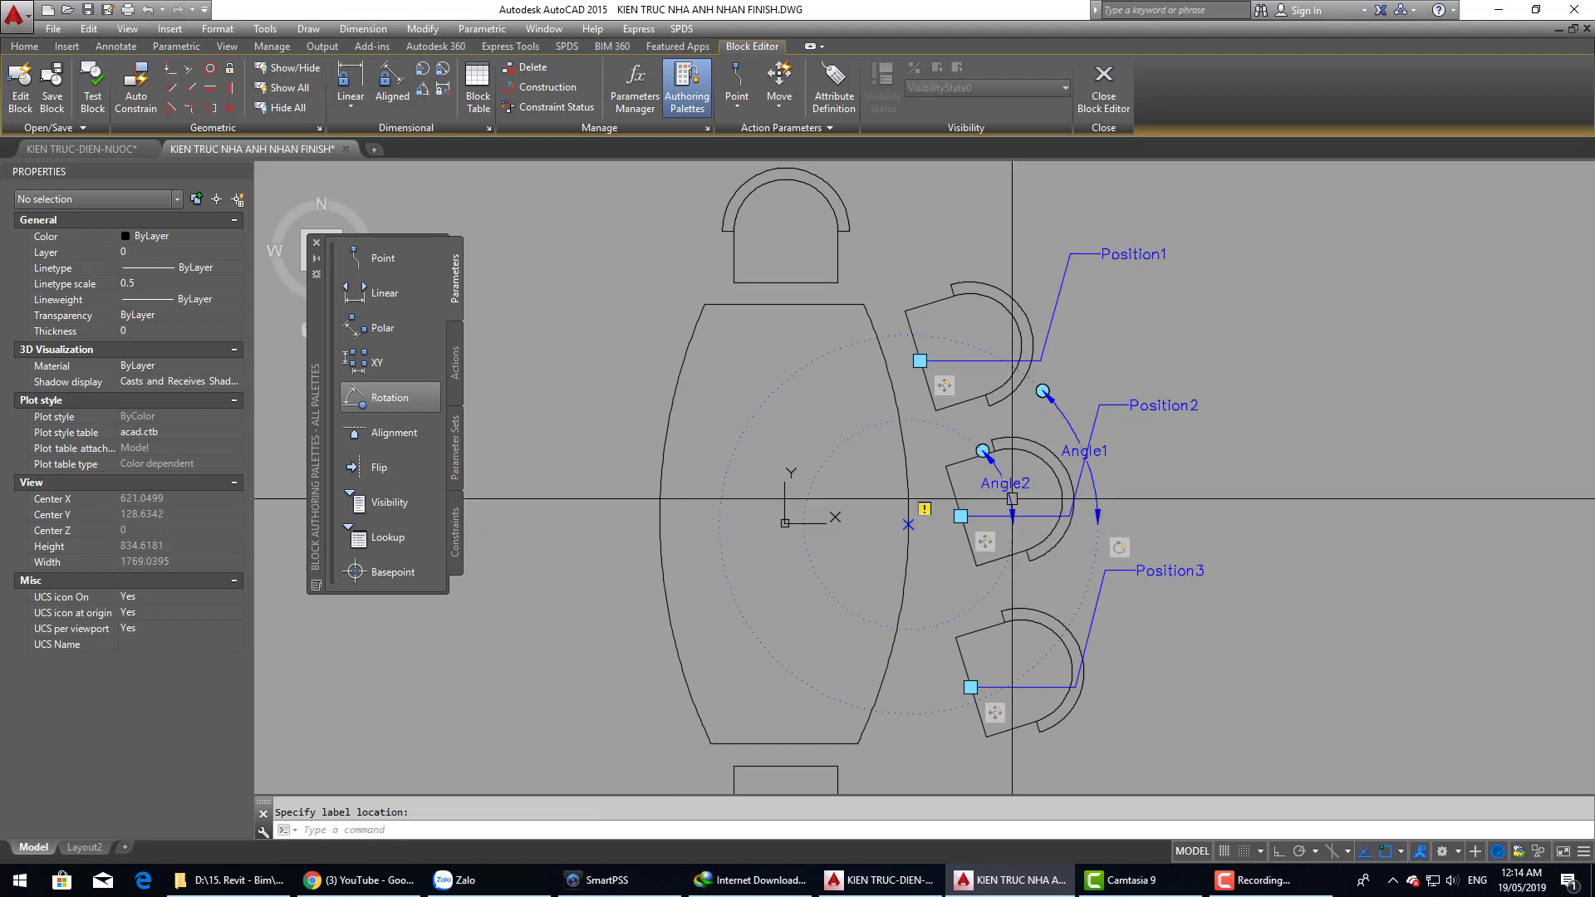
# Step: Attach a rotate action to Angle2 that turns the window-selected middle chair
pyautogui.click(455, 366)
pyautogui.click(385, 397)
pyautogui.click(1001, 486)
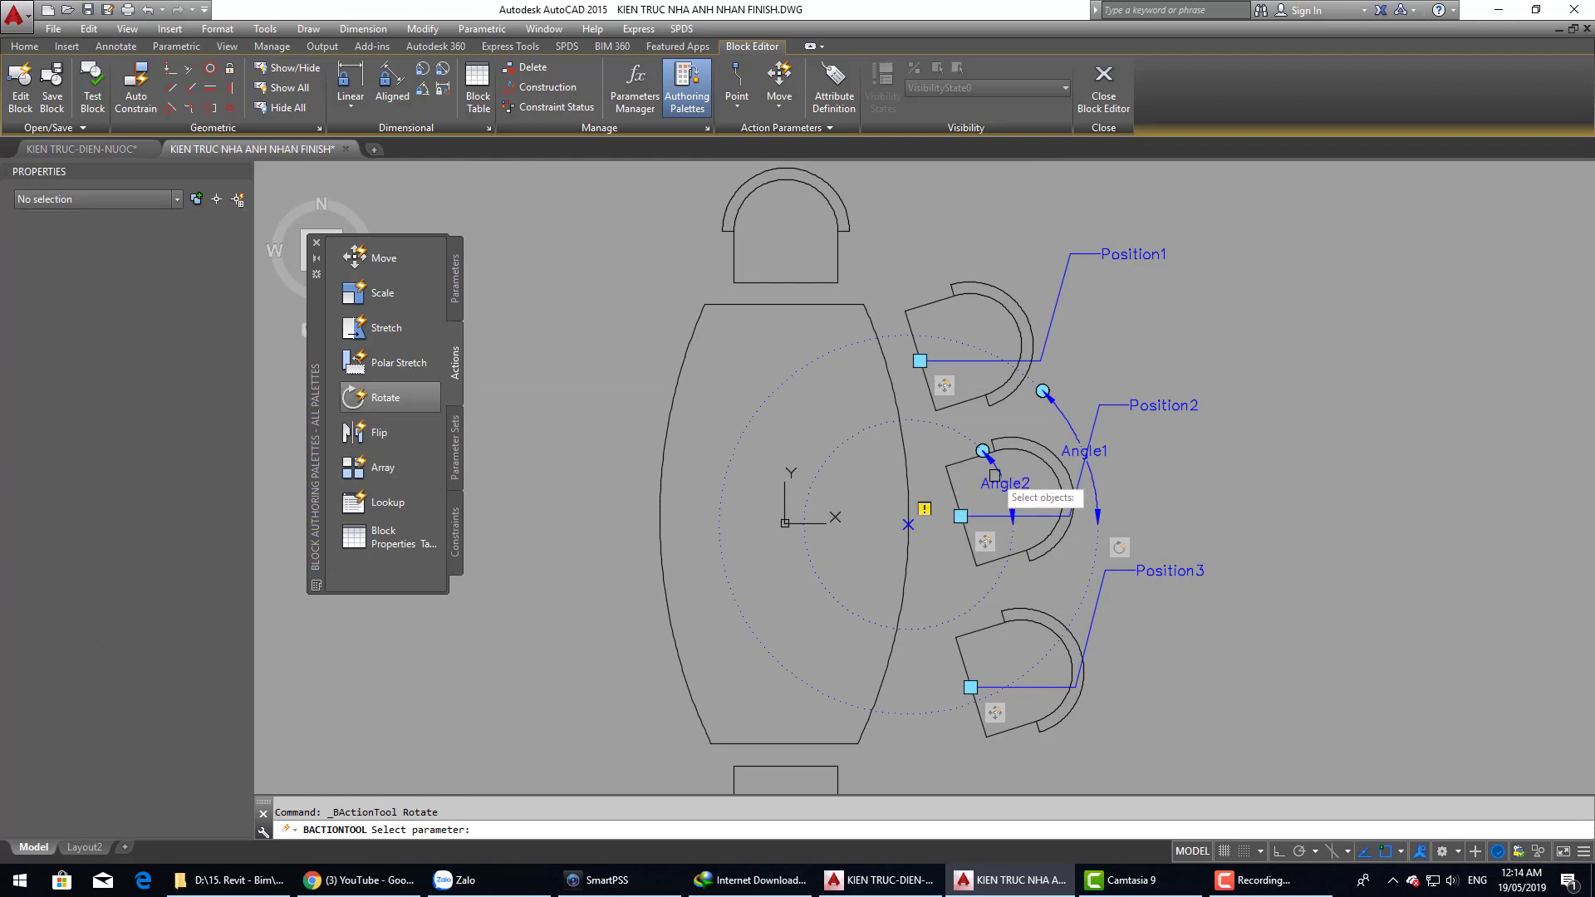
pyautogui.click(911, 406)
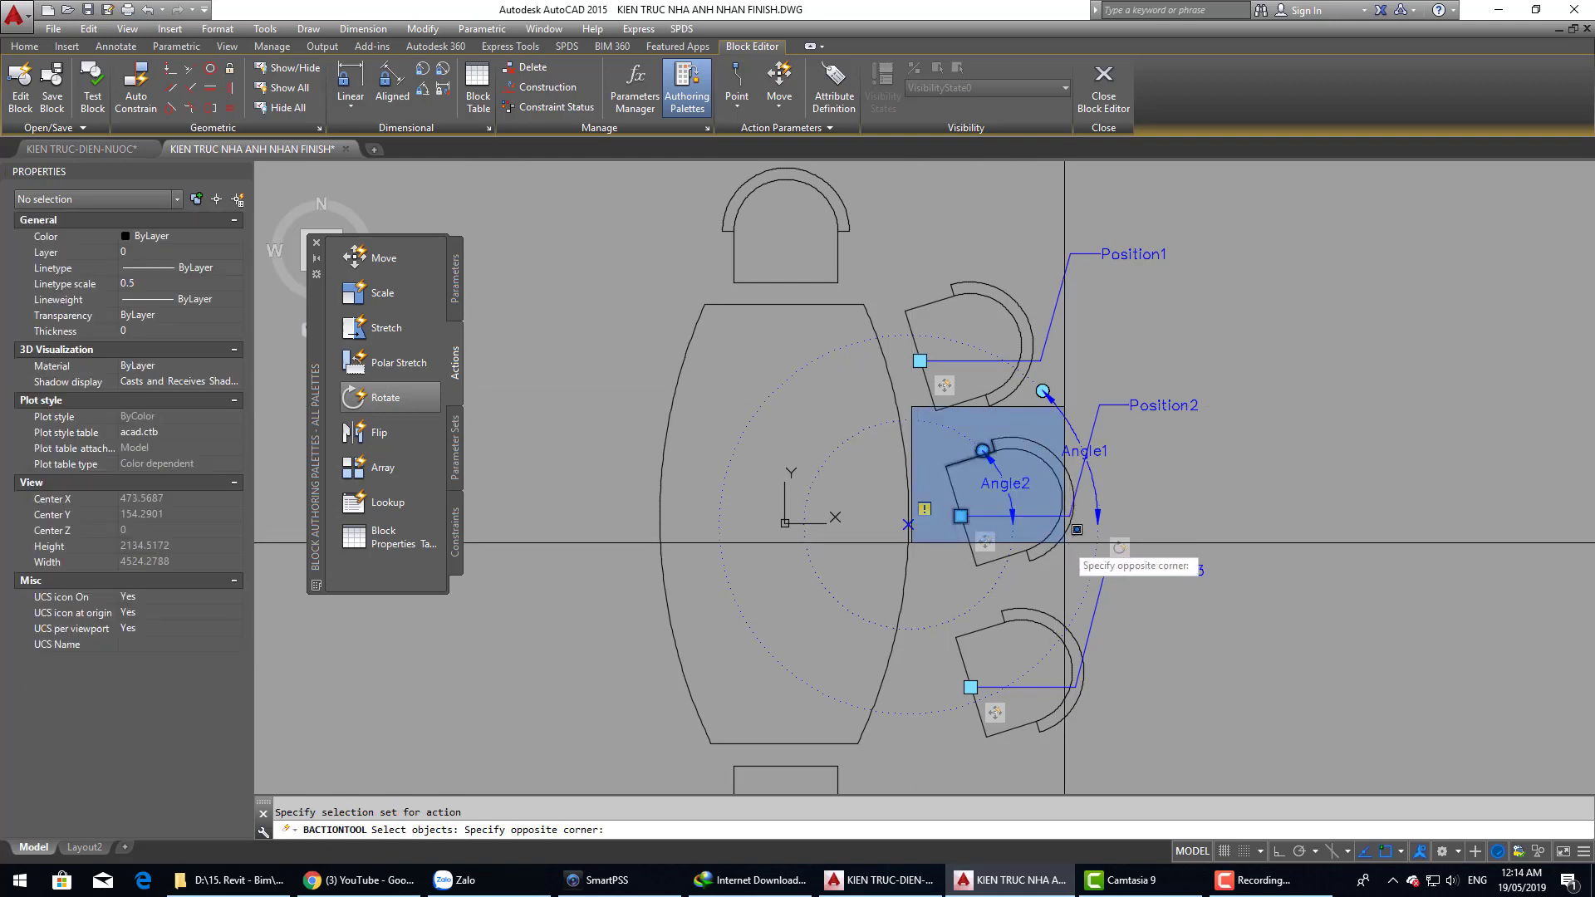
pyautogui.click(1092, 595)
pyautogui.press('Return')
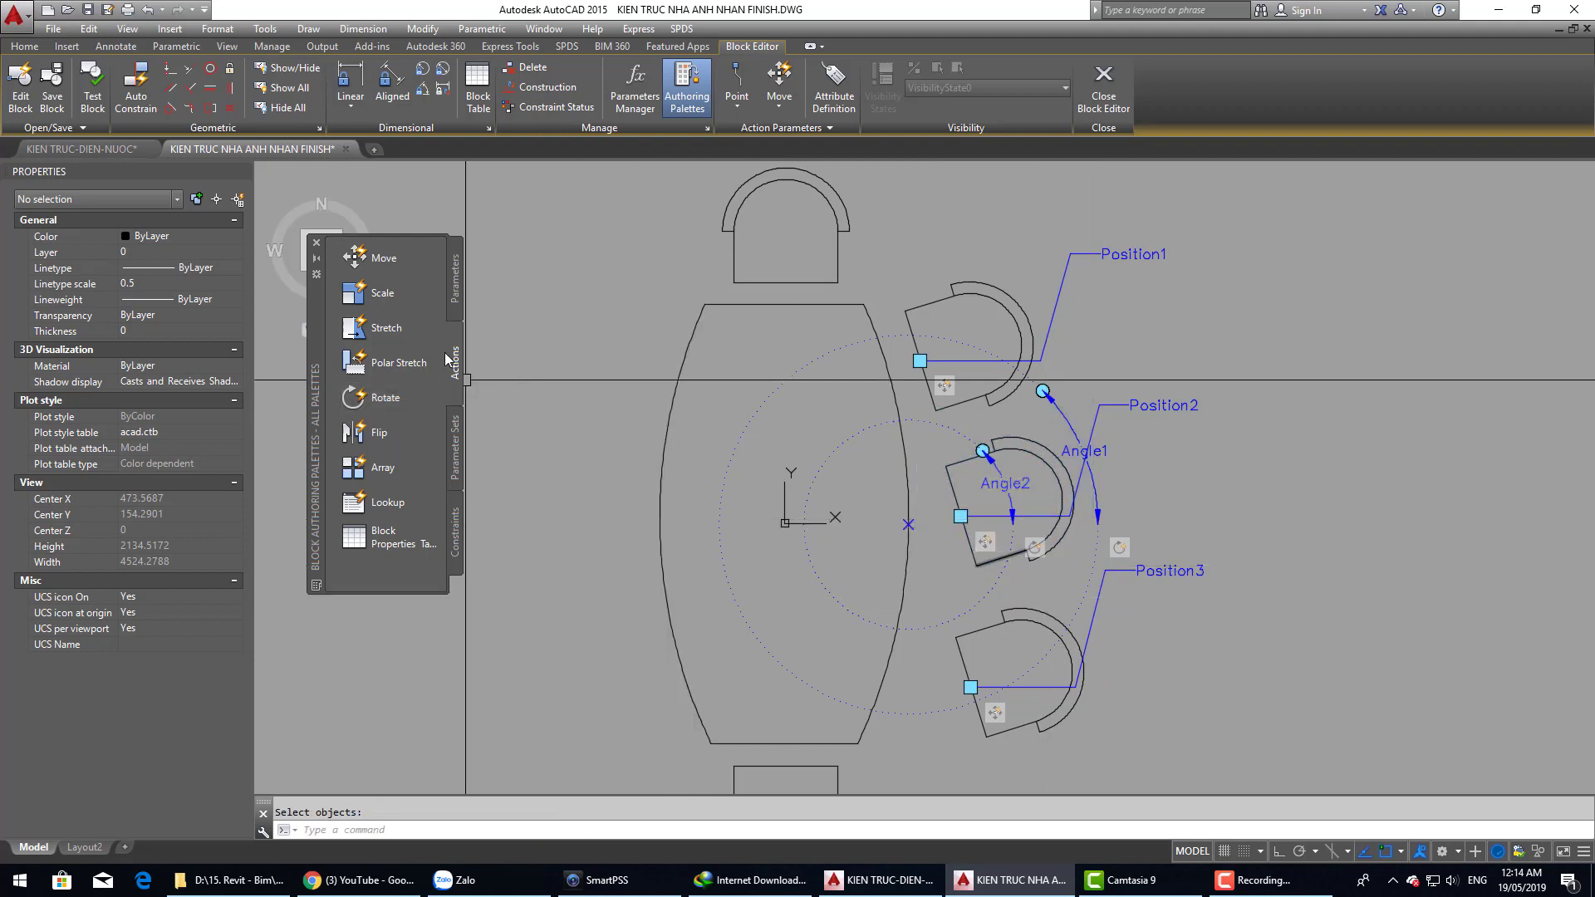
pyautogui.click(453, 313)
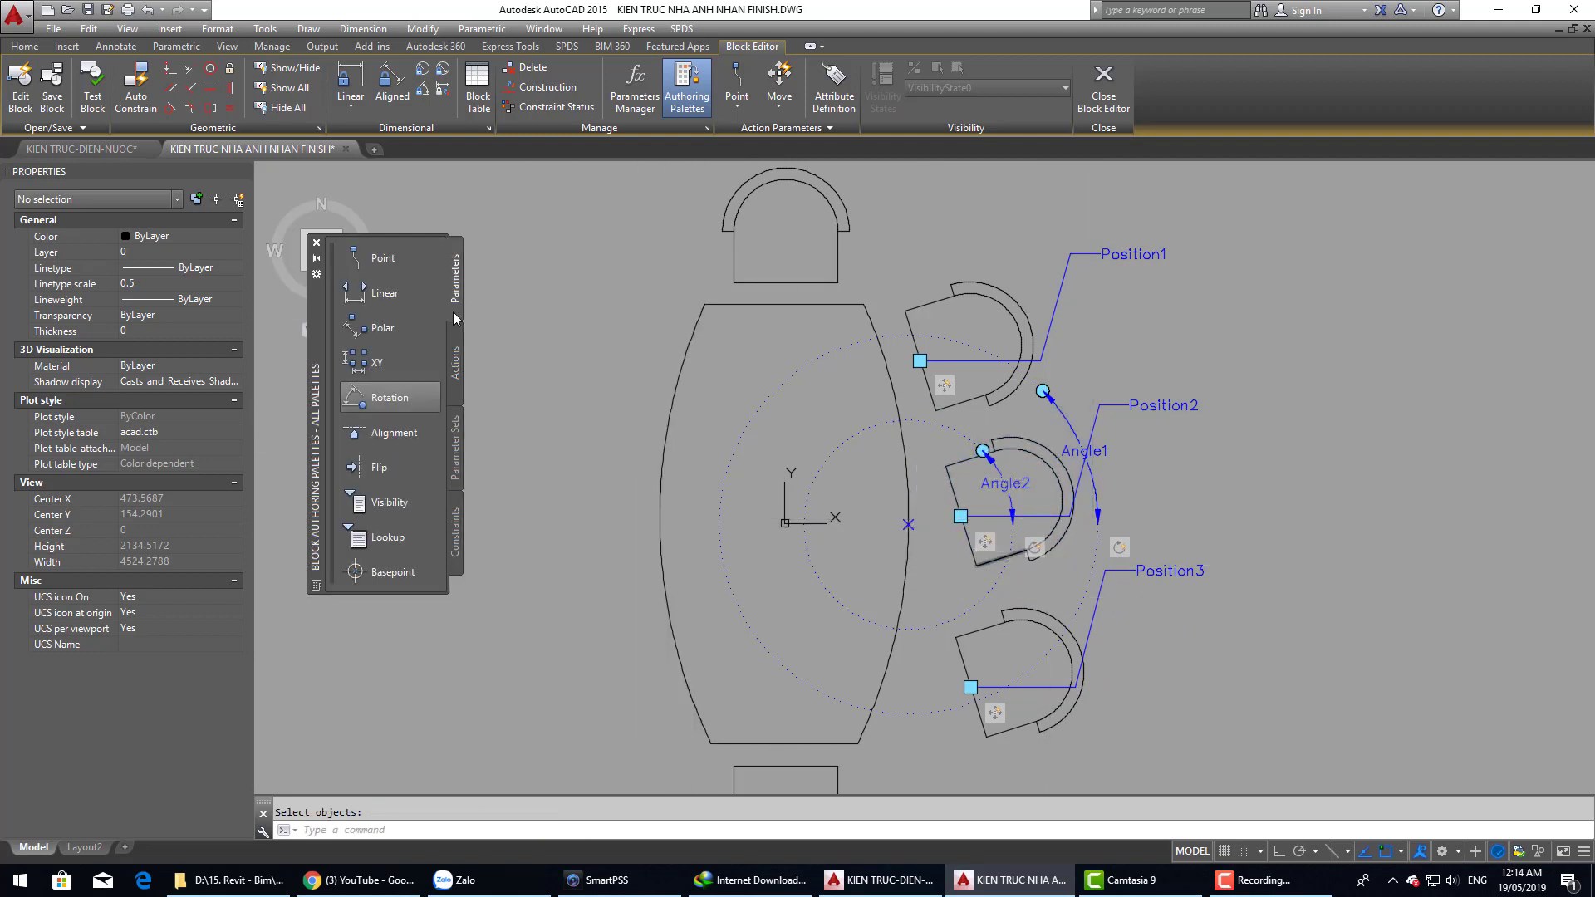
# Step: Add an Angle3 rotation parameter centred on the table edge, with its radius at the bottom chair and angle 45
pyautogui.click(381, 401)
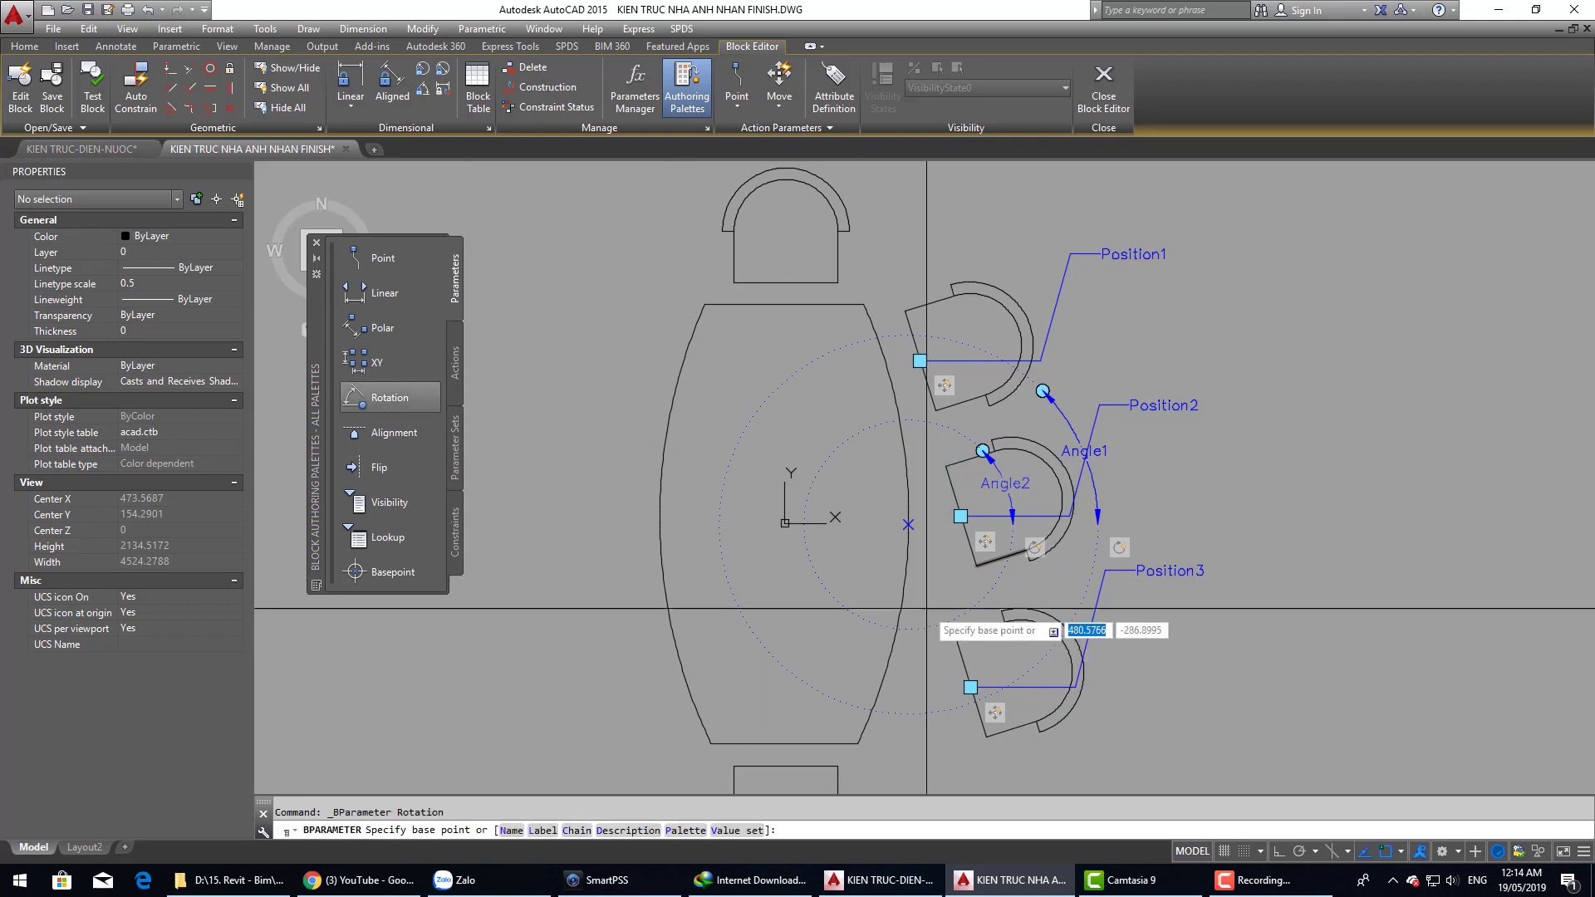
pyautogui.click(908, 523)
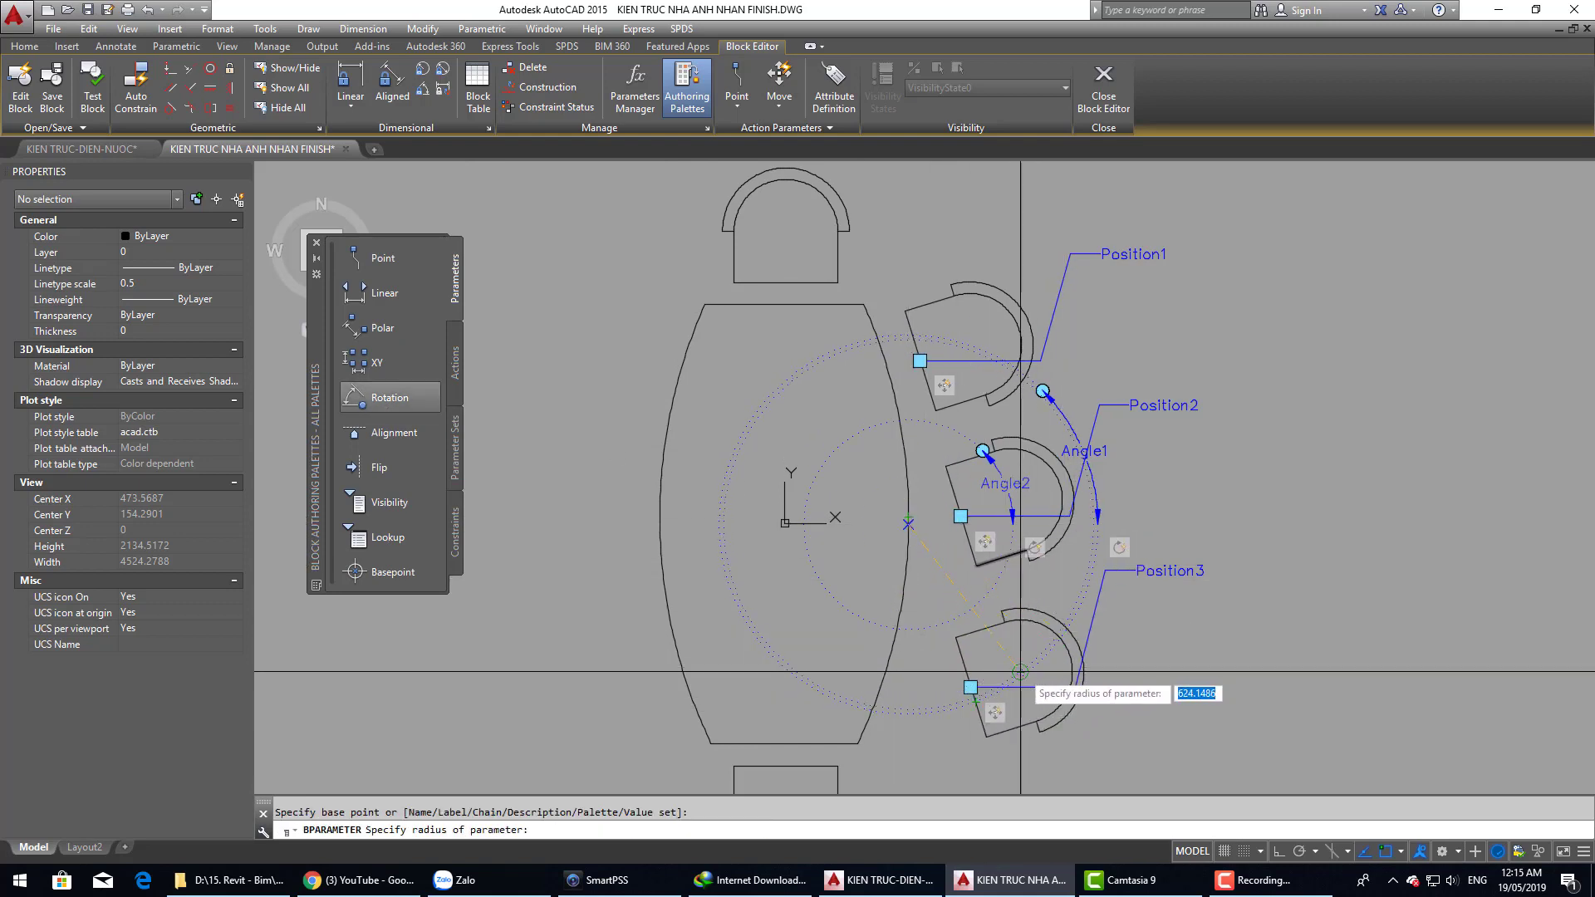
pyautogui.click(947, 716)
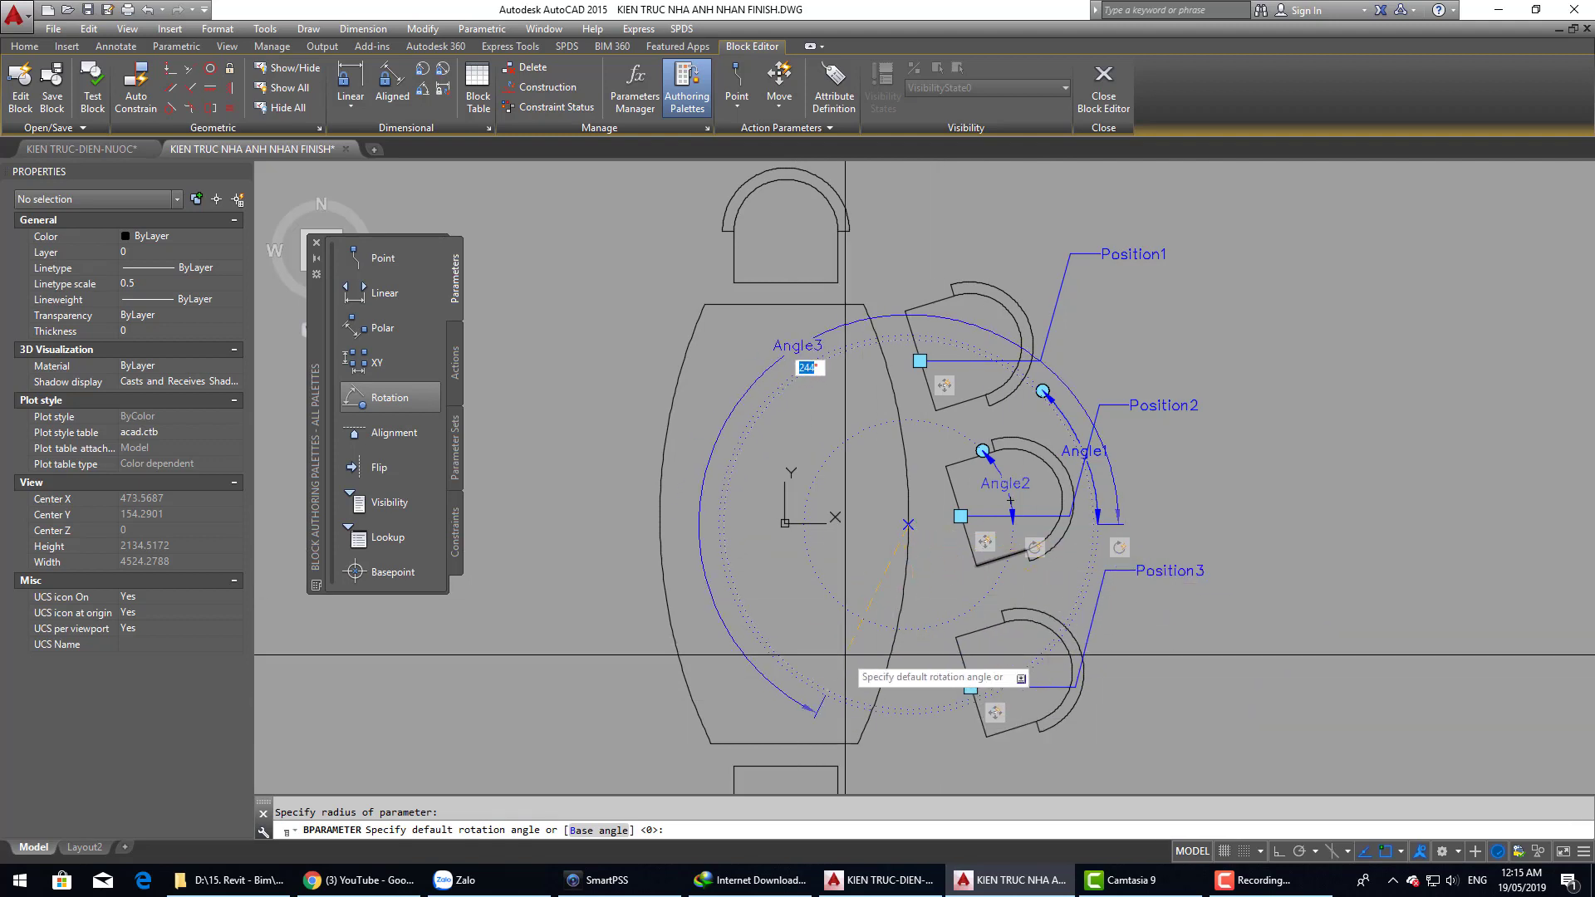
pyautogui.write('45')
pyautogui.press('Return')
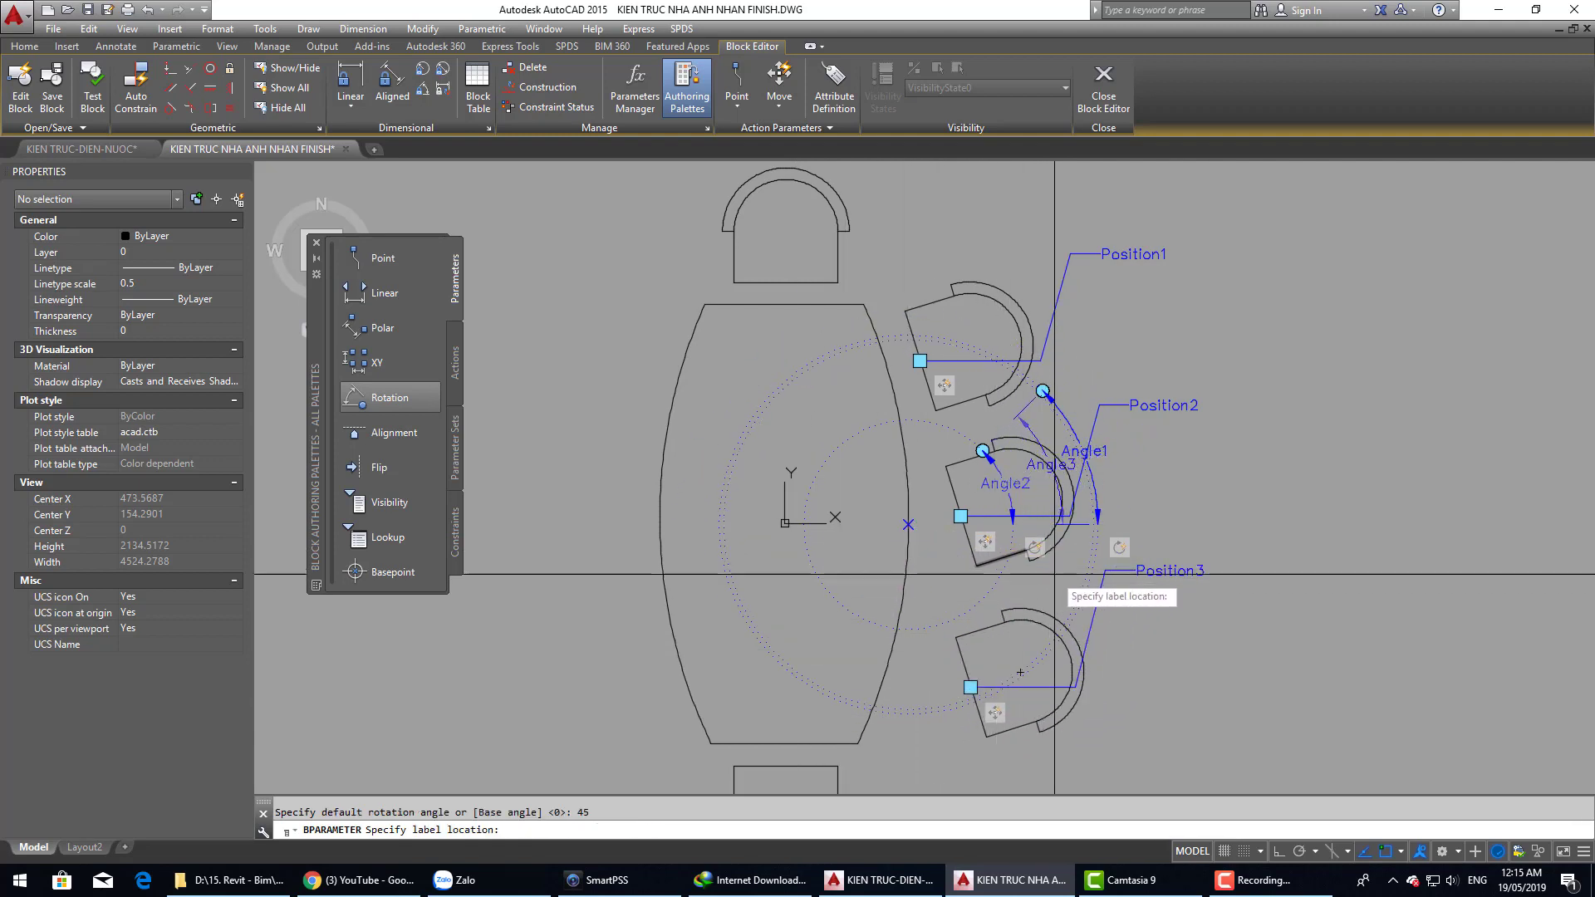
pyautogui.click(1020, 666)
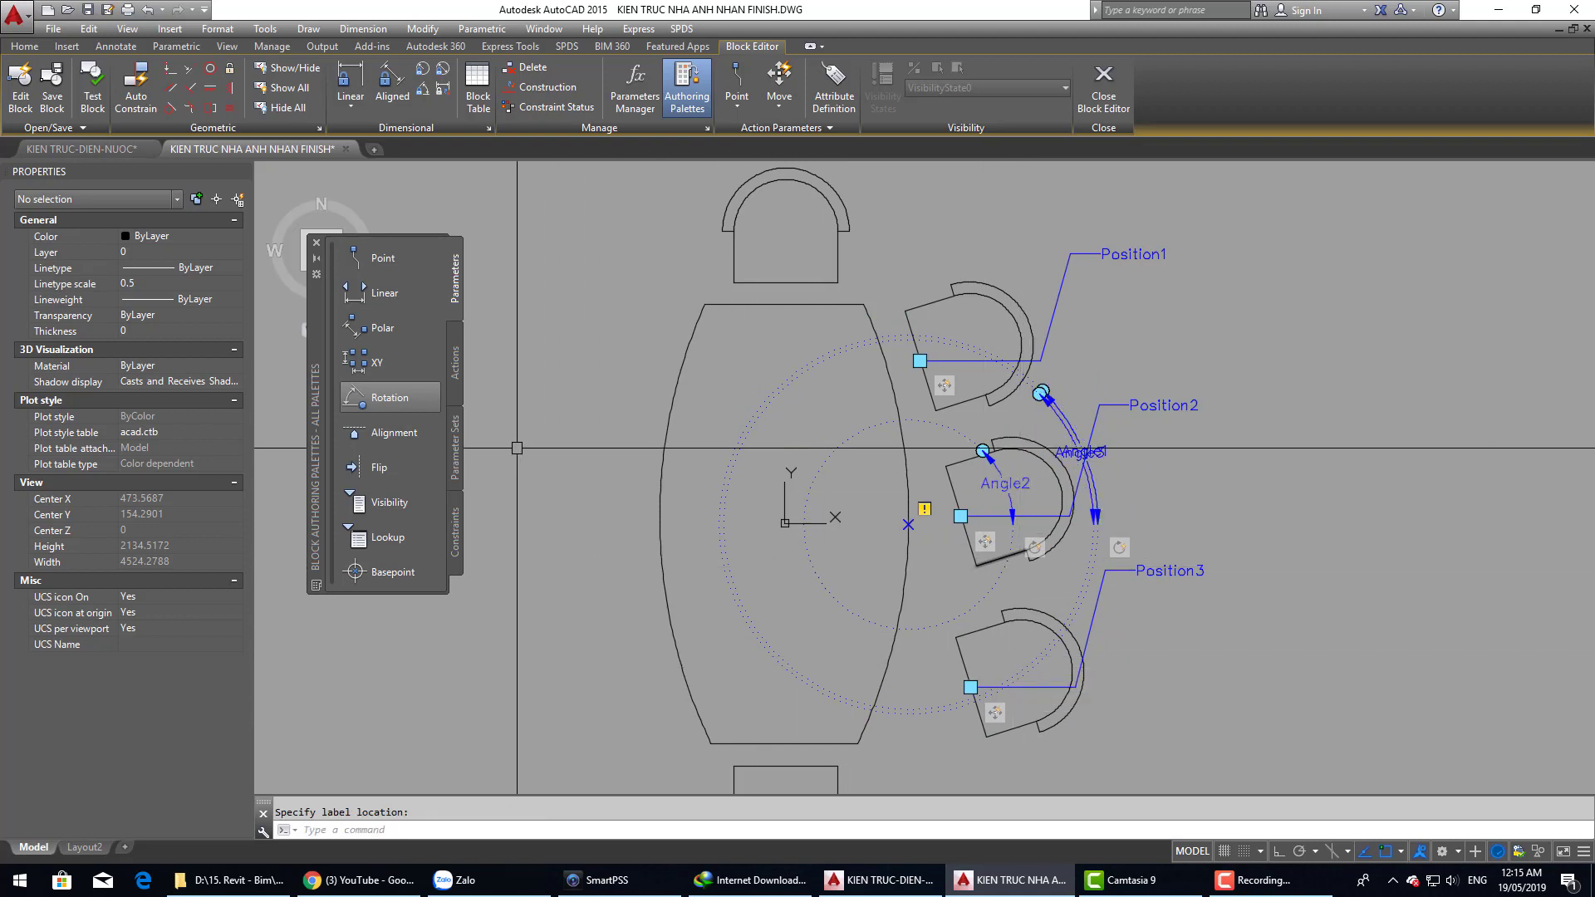
# Step: Attach a rotate action to Angle3 for the bottom chair, then close the Block Editor, saving changes
pyautogui.click(455, 363)
pyautogui.click(384, 410)
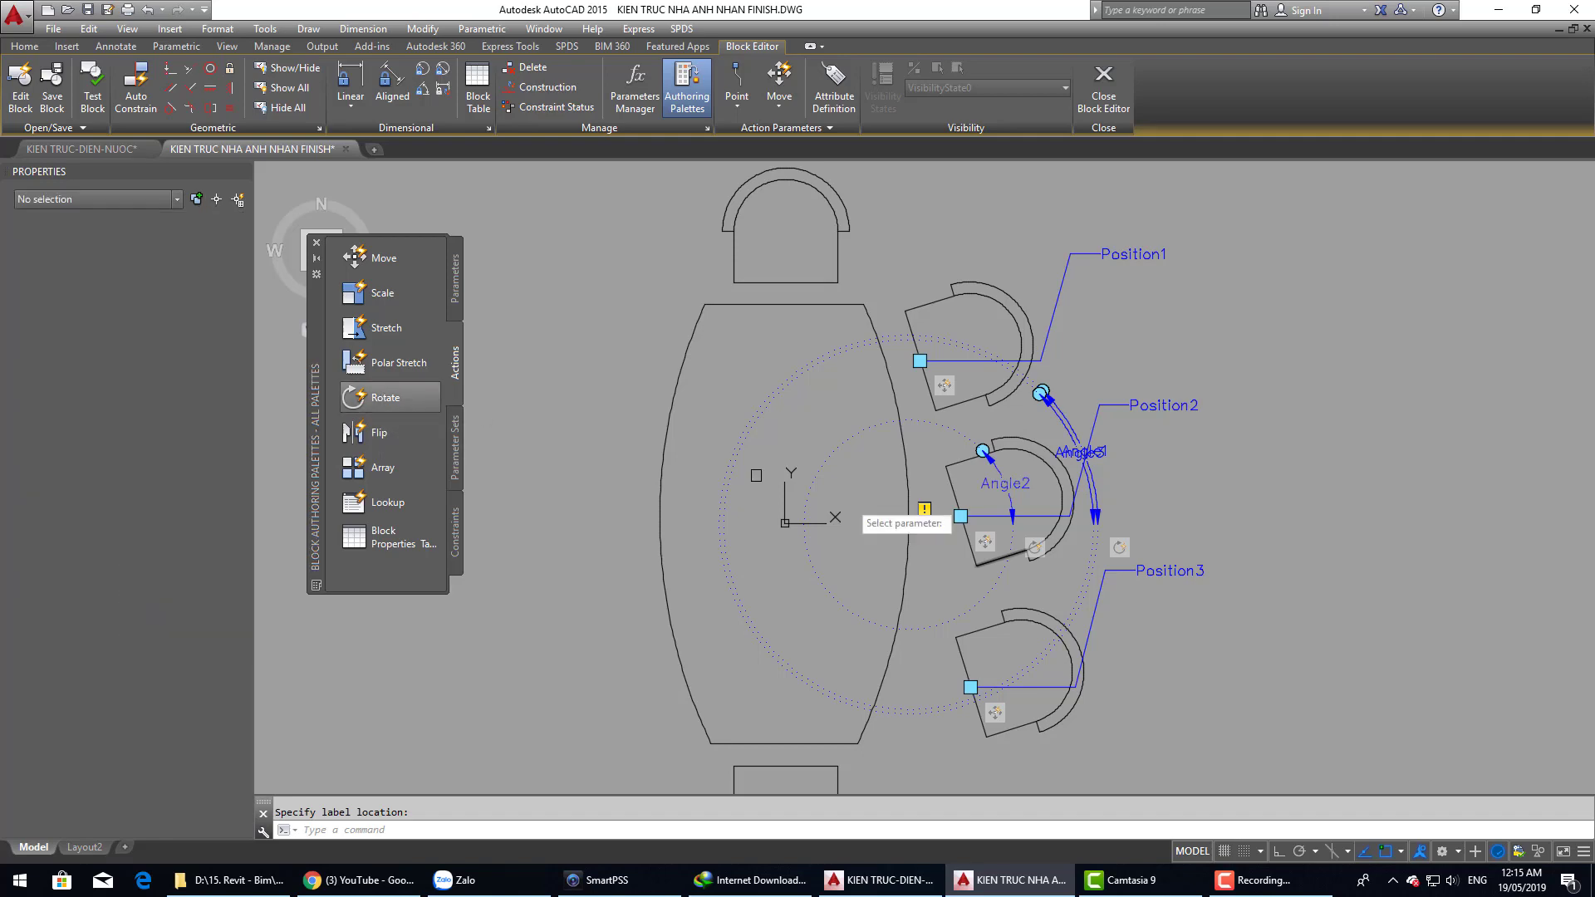
pyautogui.scroll(4, 1129, 423)
pyautogui.scroll(4, 1030, 515)
pyautogui.click(1046, 612)
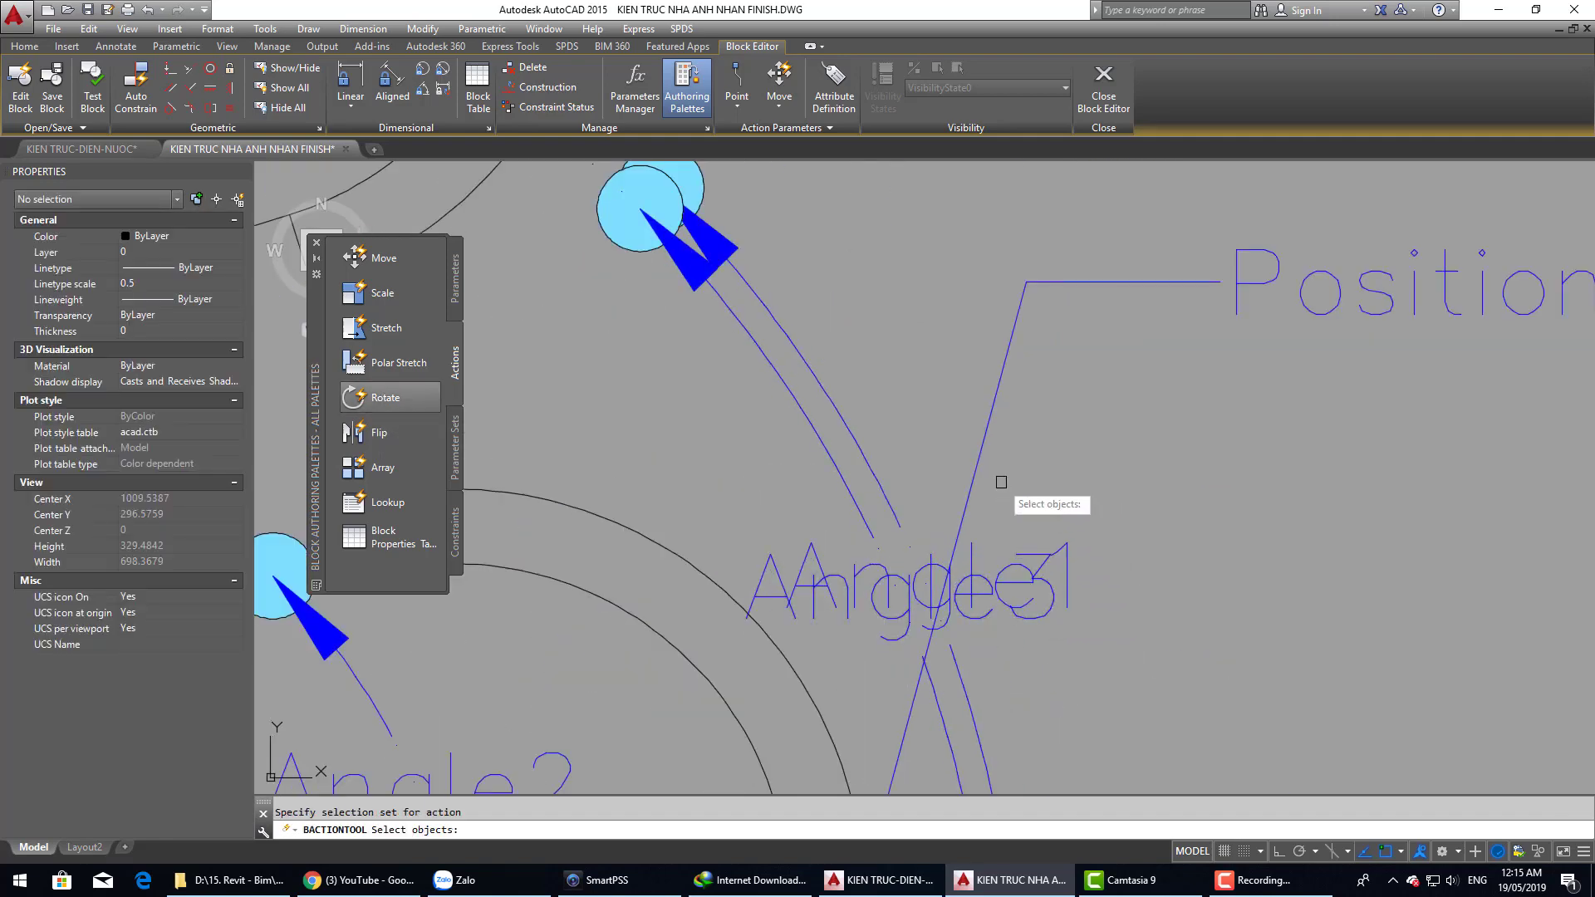
pyautogui.scroll(-10, 1005, 582)
pyautogui.scroll(5, 980, 648)
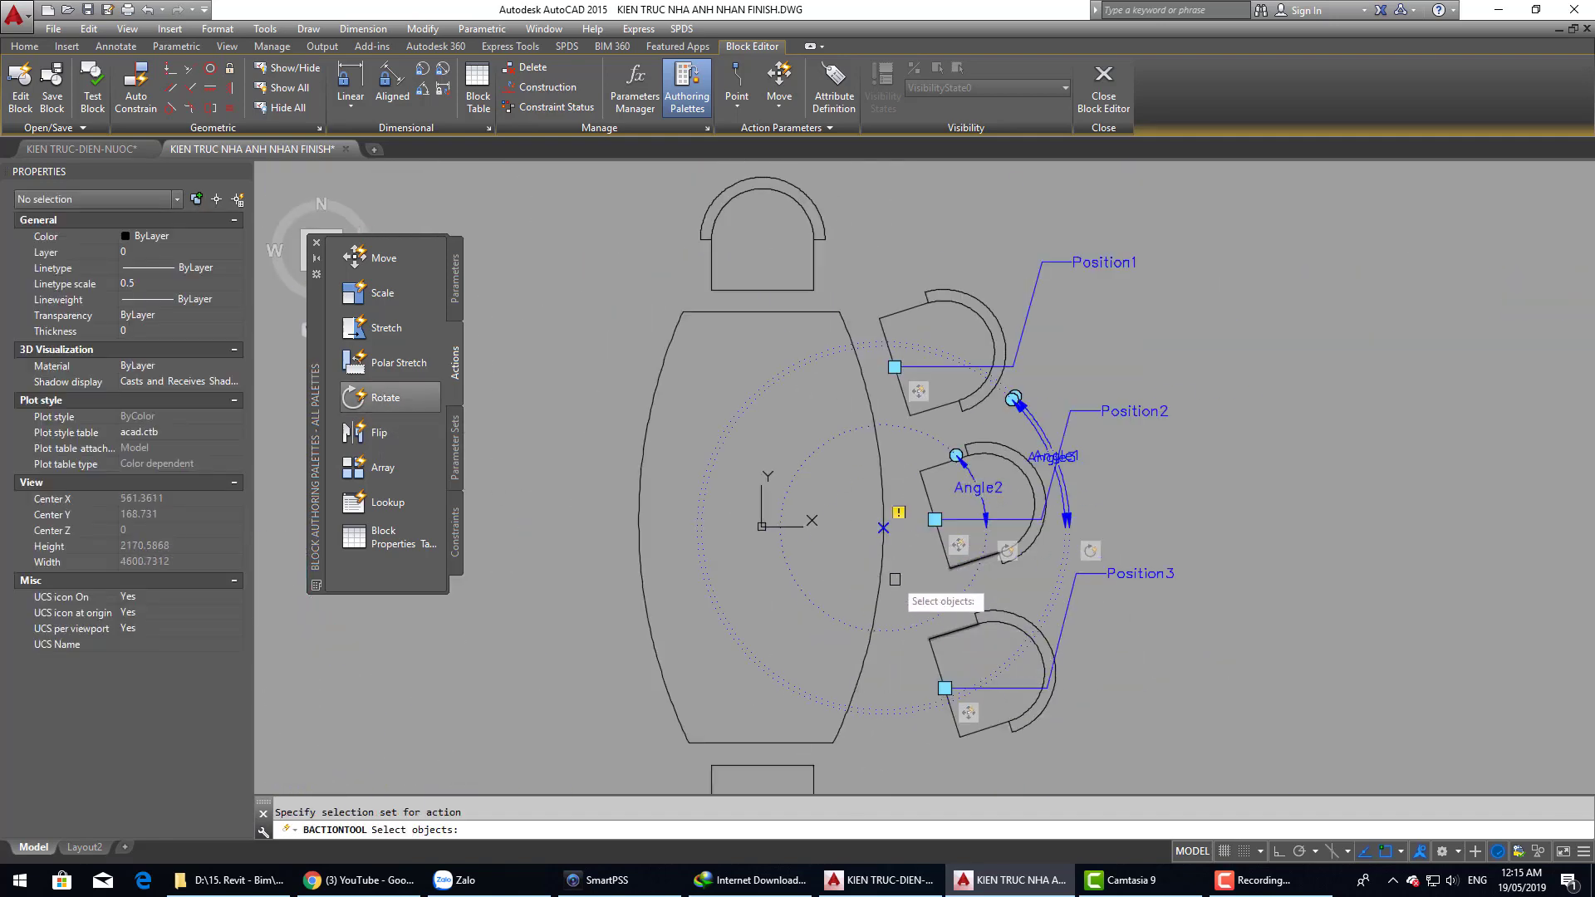
pyautogui.click(894, 579)
pyautogui.click(1109, 759)
pyautogui.press('Return')
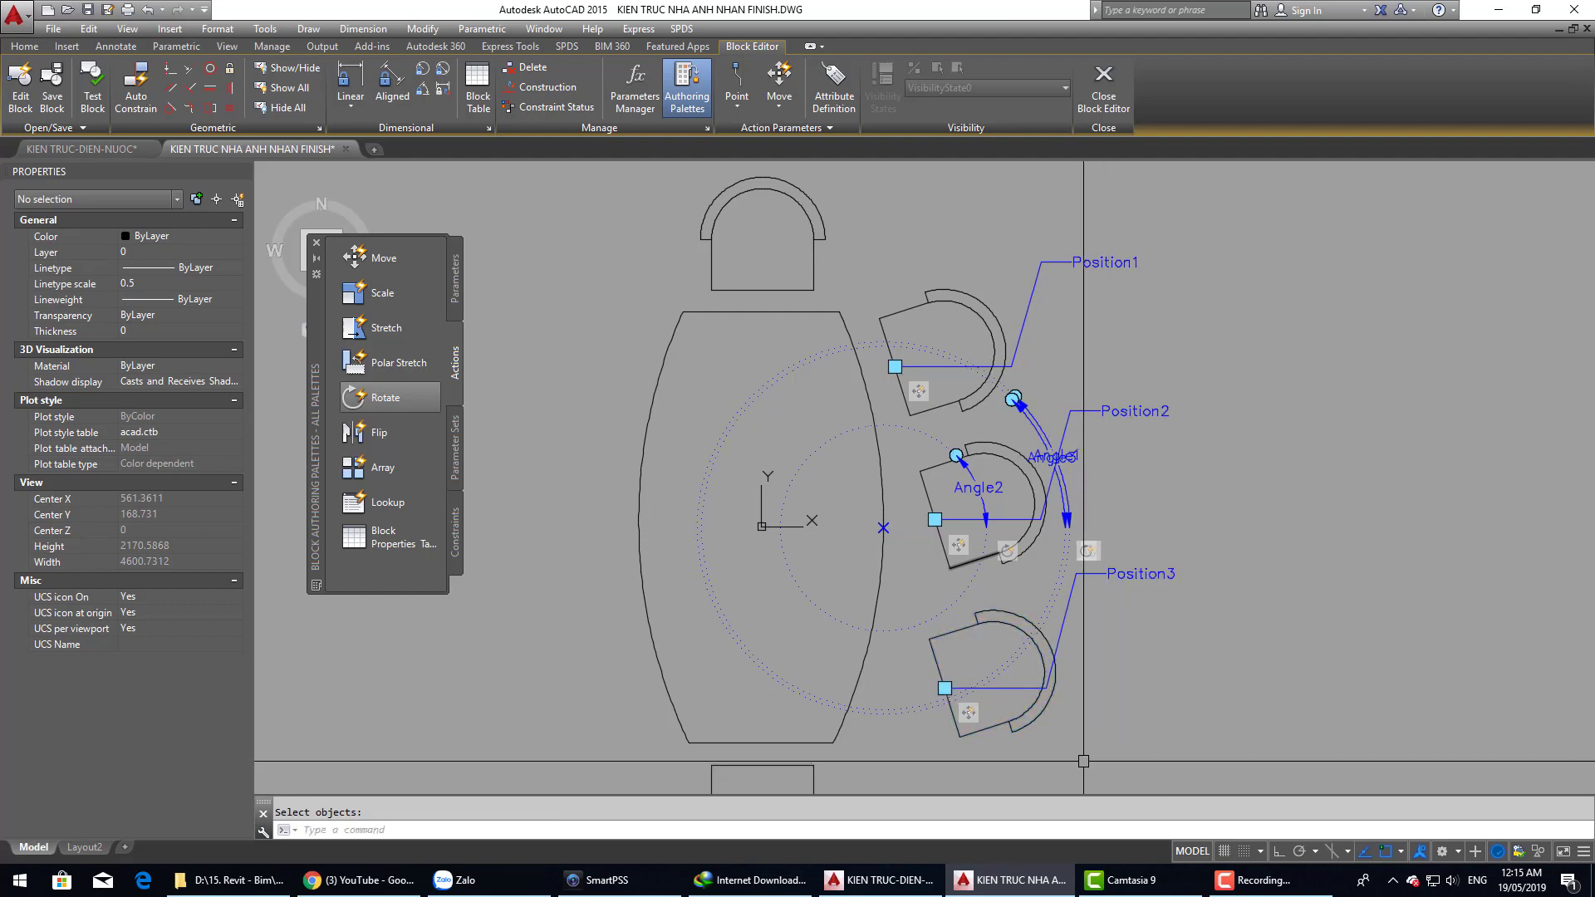
pyautogui.click(1103, 83)
pyautogui.click(829, 417)
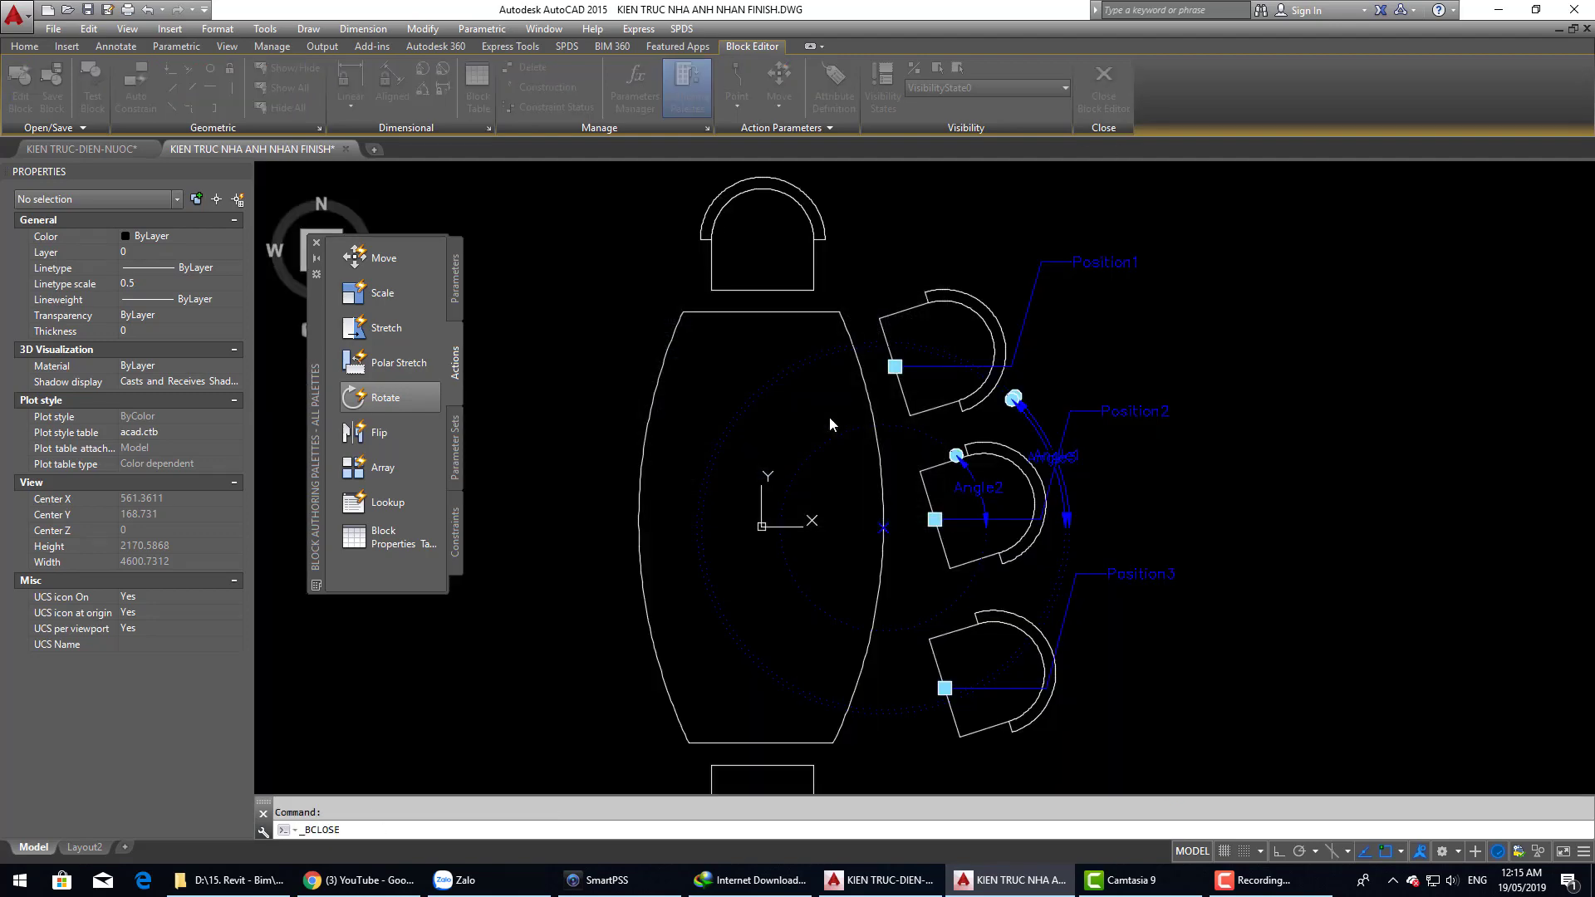
# Step: Select the BanHop block and rotate the top chair to Angle1 39 with its grip
pyautogui.scroll(3, 918, 385)
pyautogui.click(839, 348)
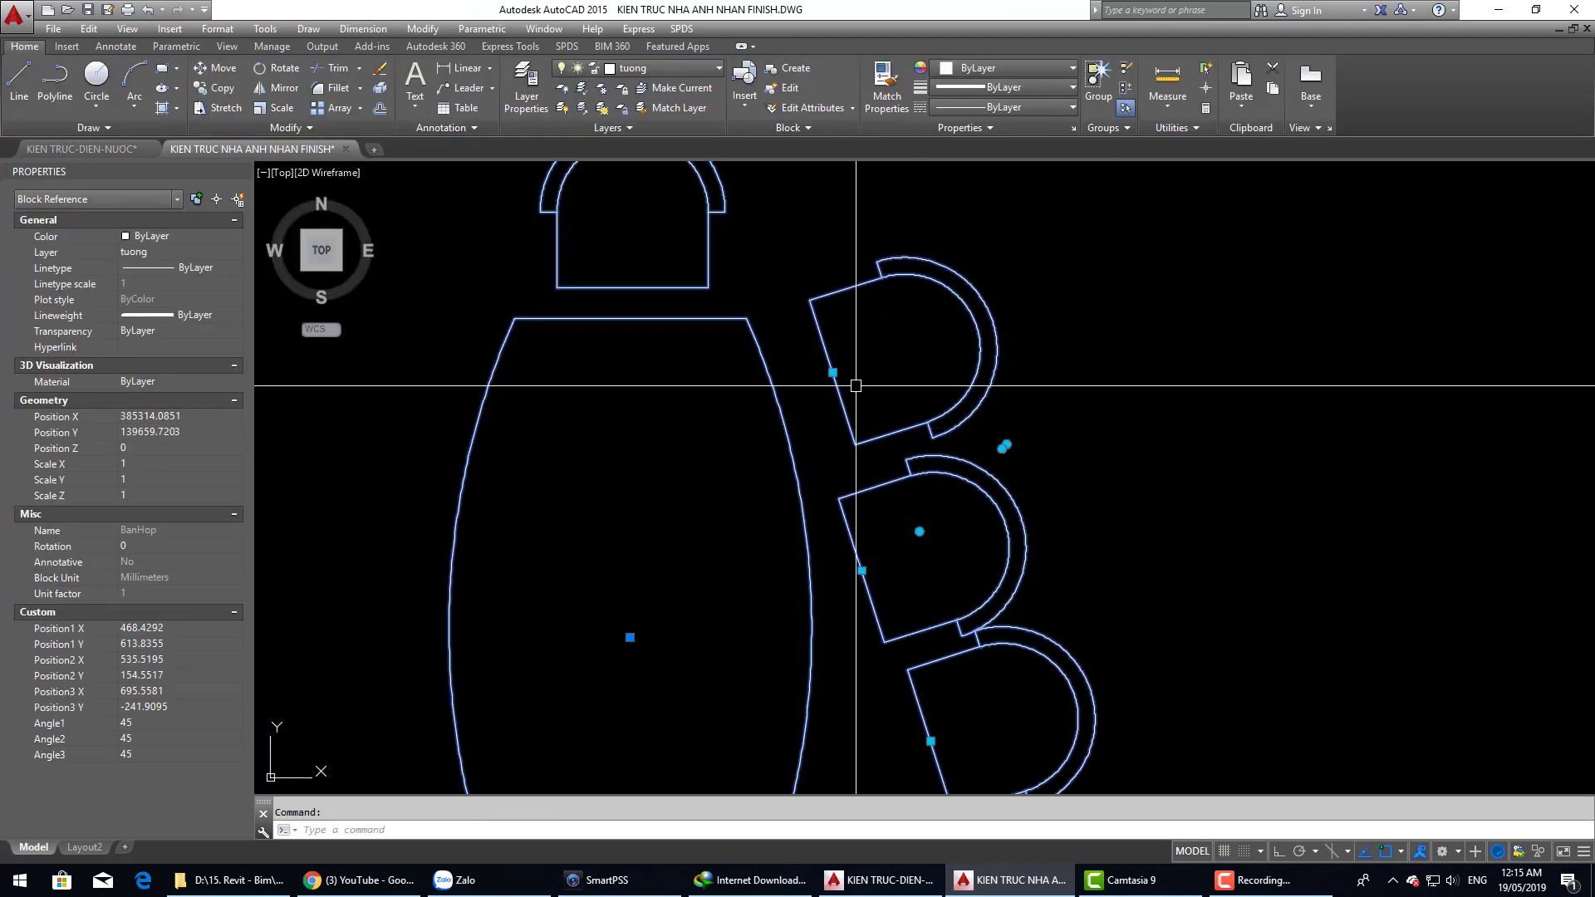
pyautogui.scroll(-3, 856, 385)
pyautogui.scroll(2, 852, 374)
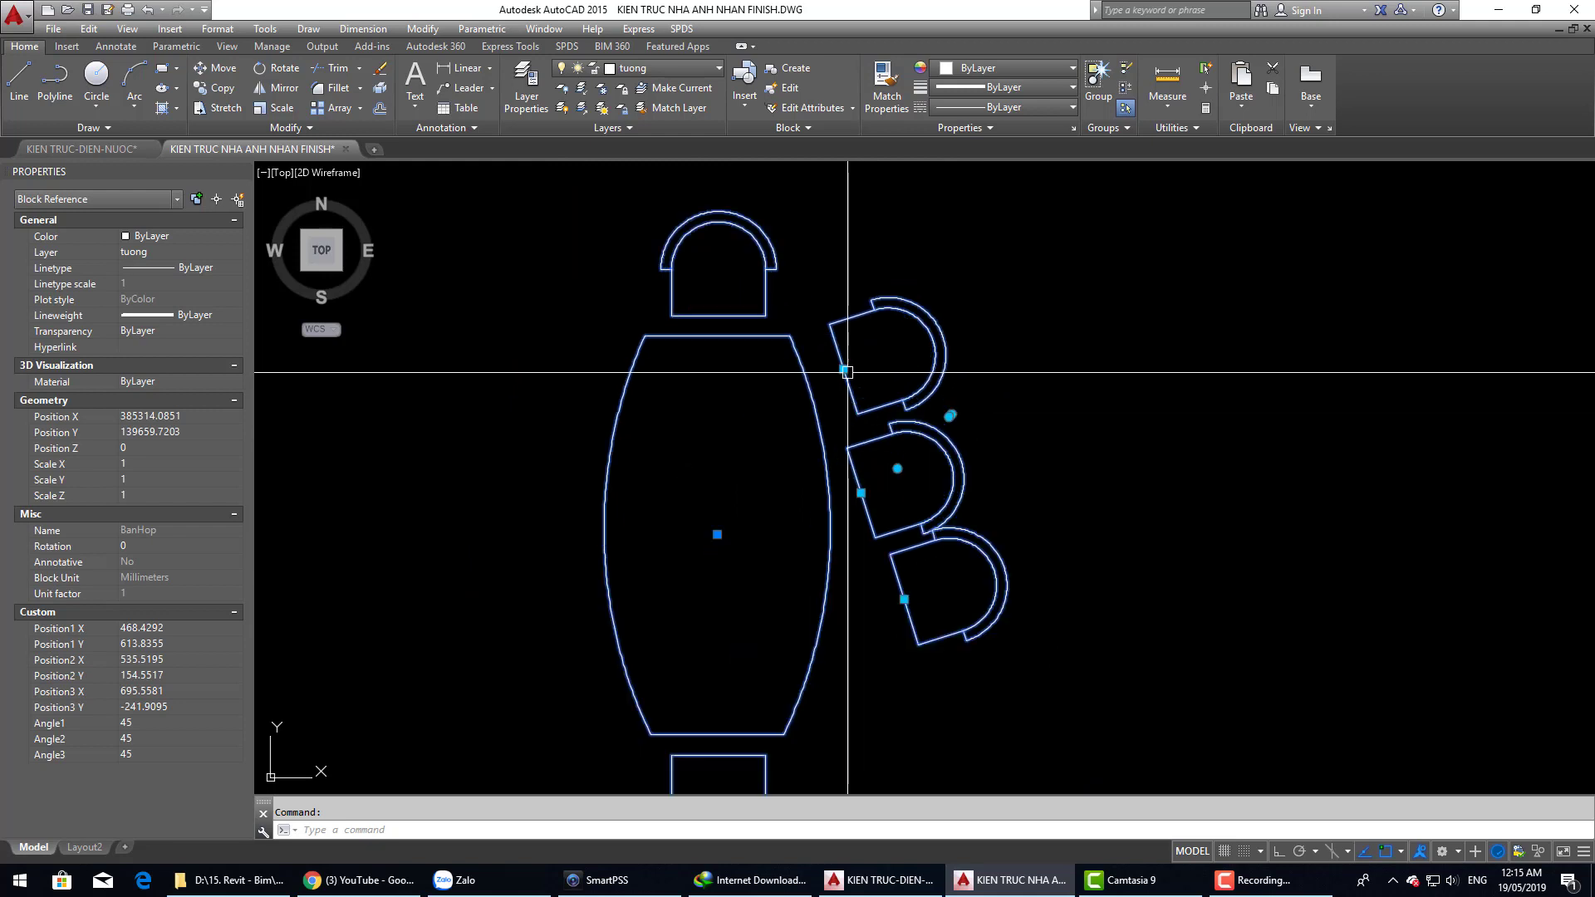
pyautogui.scroll(2, 958, 407)
pyautogui.click(946, 418)
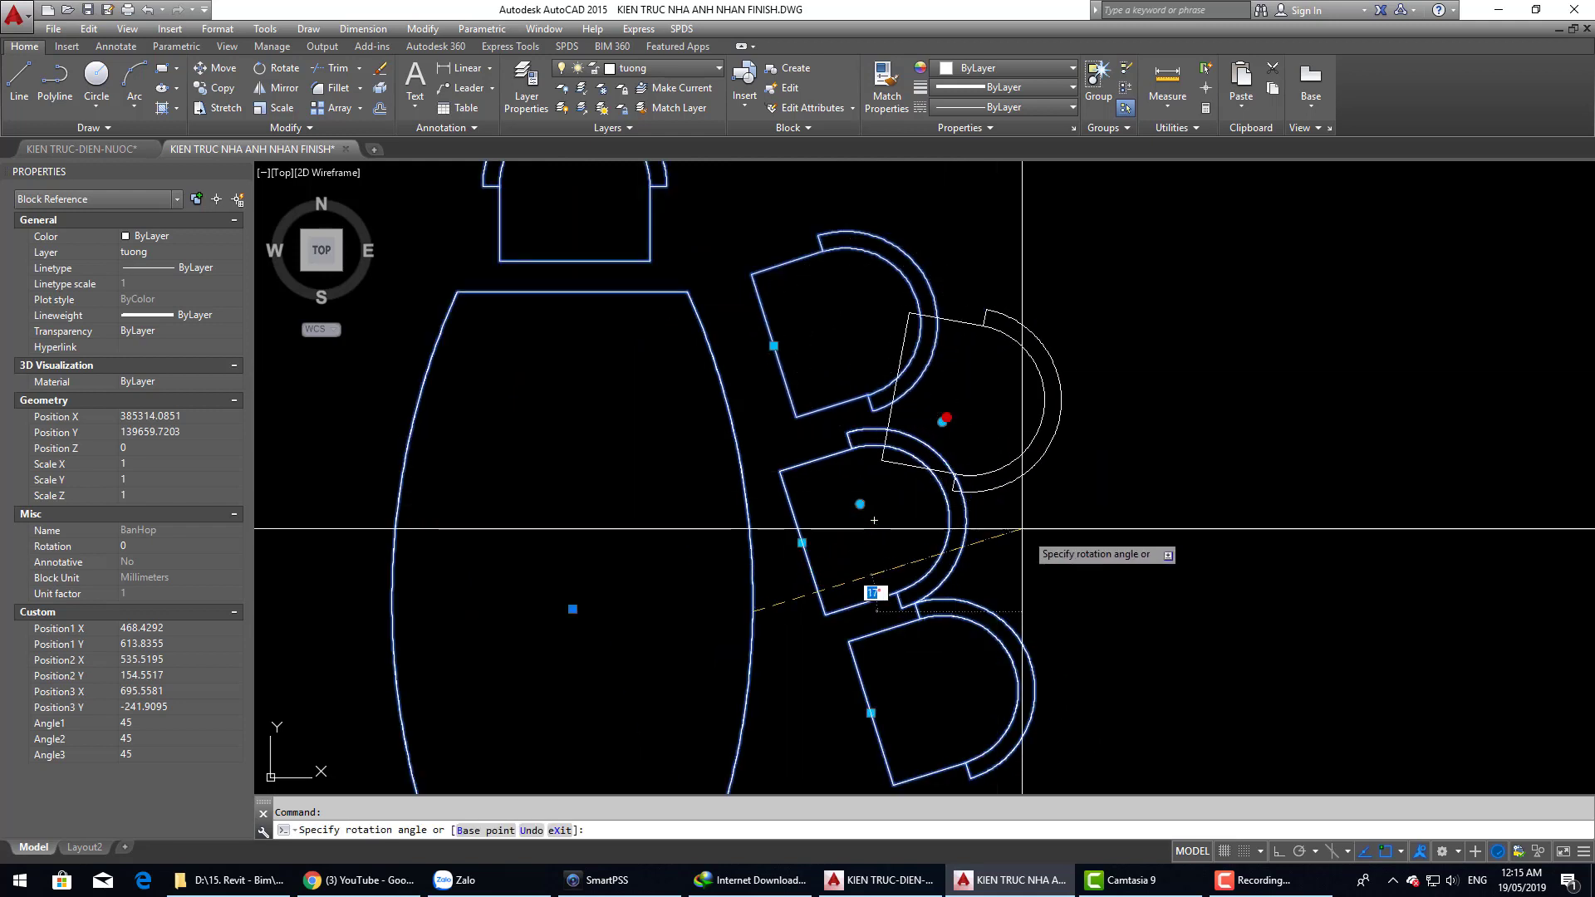
pyautogui.click(984, 436)
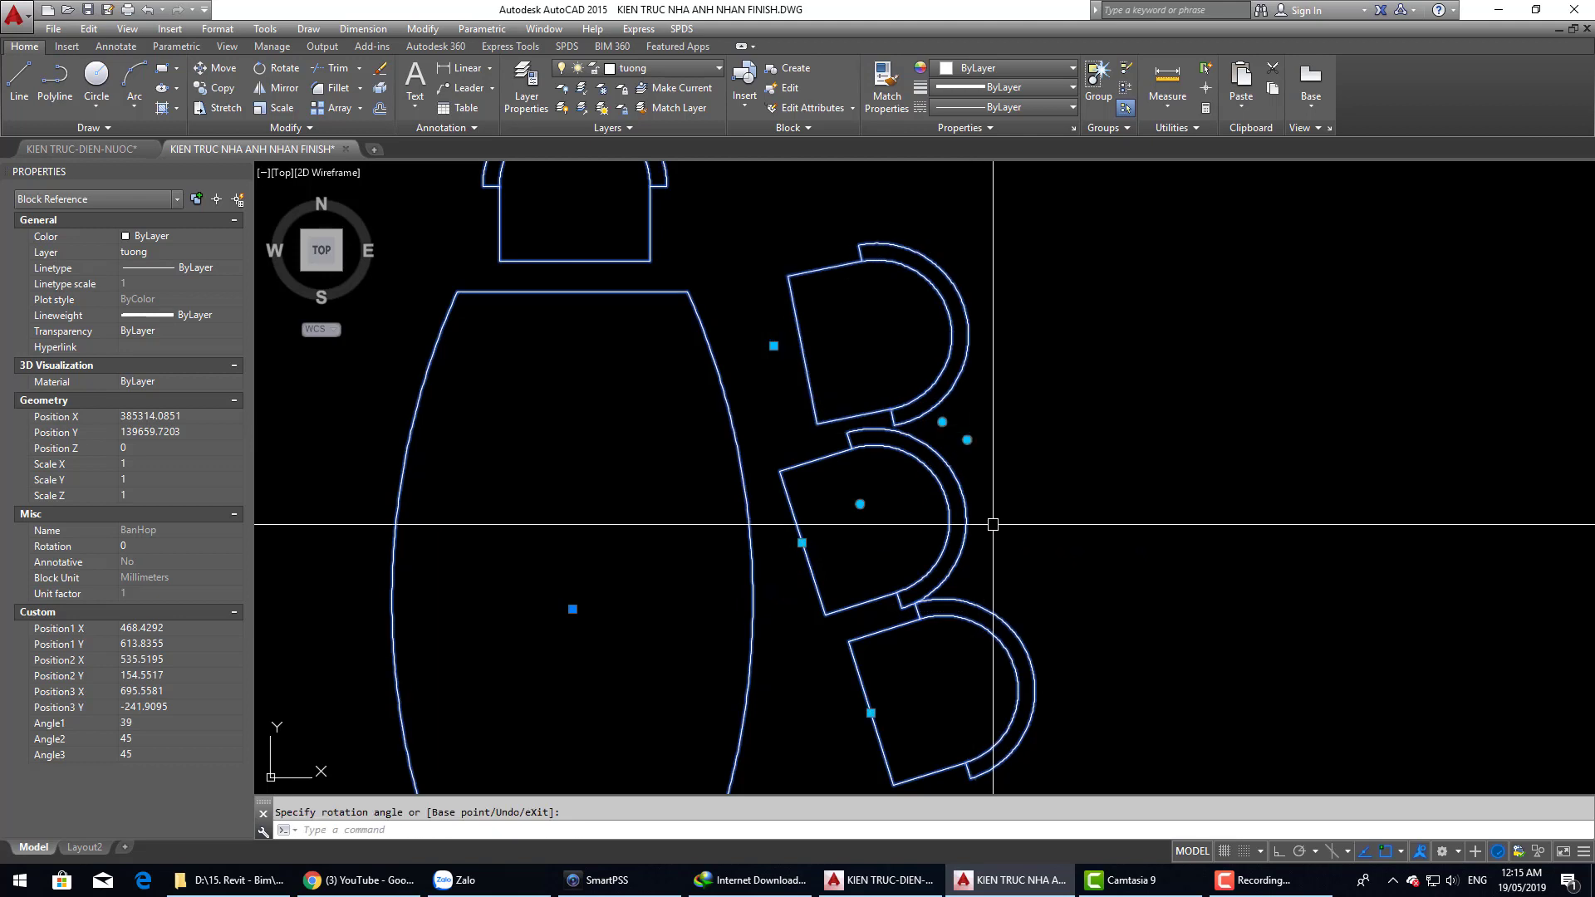
pyautogui.moveTo(955, 534); pyautogui.dragTo(939, 385, button='middle')
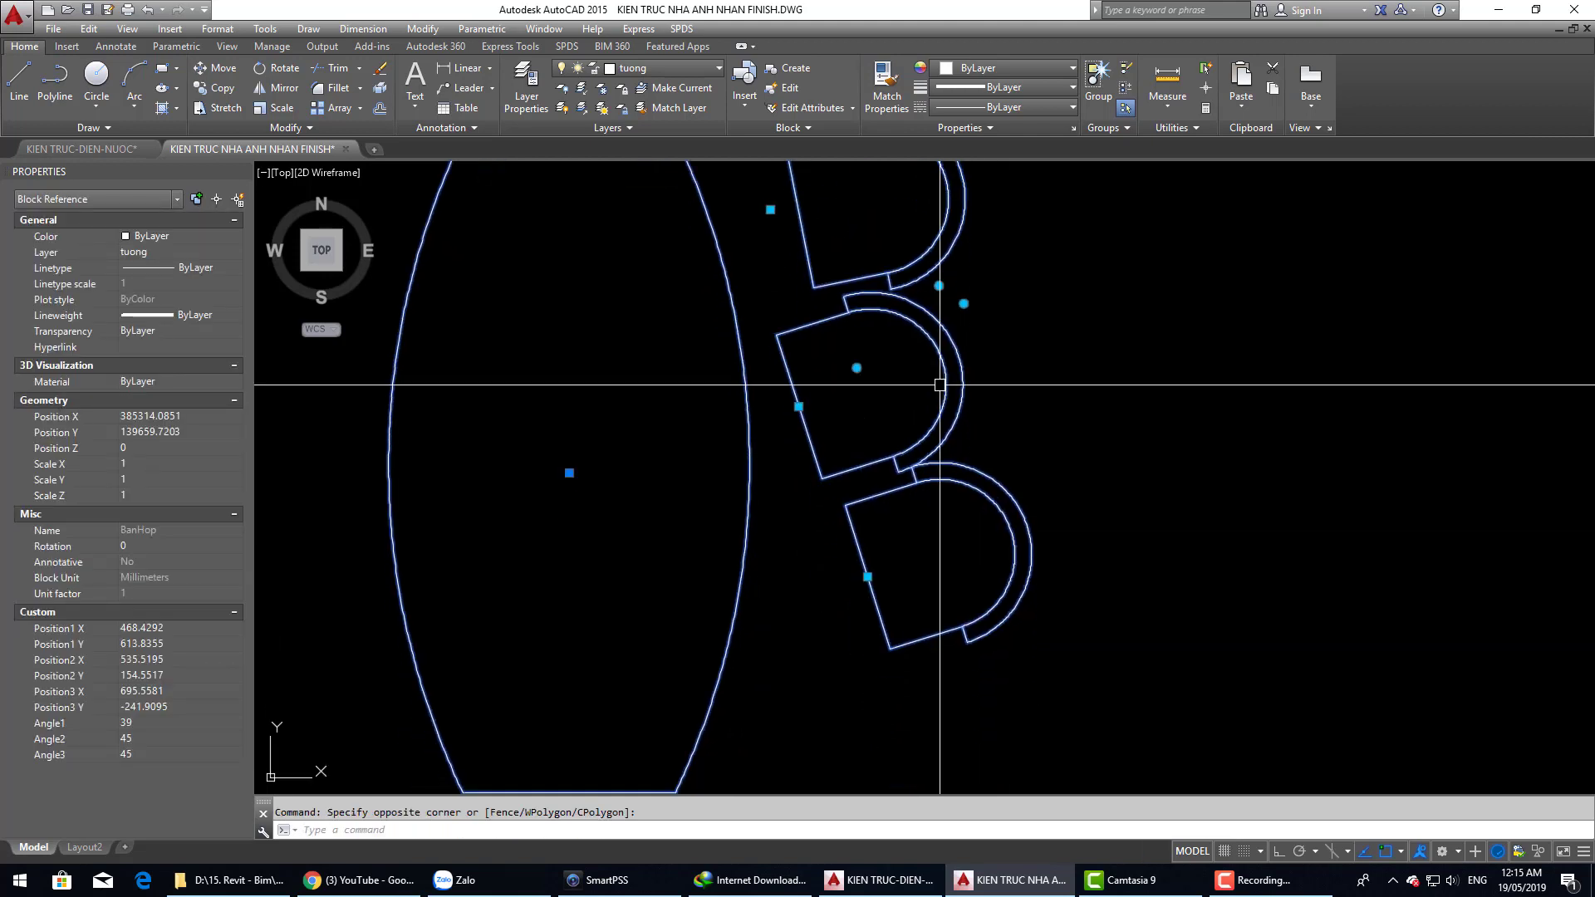
# Step: Rotate the lower chair to a new angle, cancelling one unintended grip edit
pyautogui.click(963, 303)
pyautogui.press('Escape')
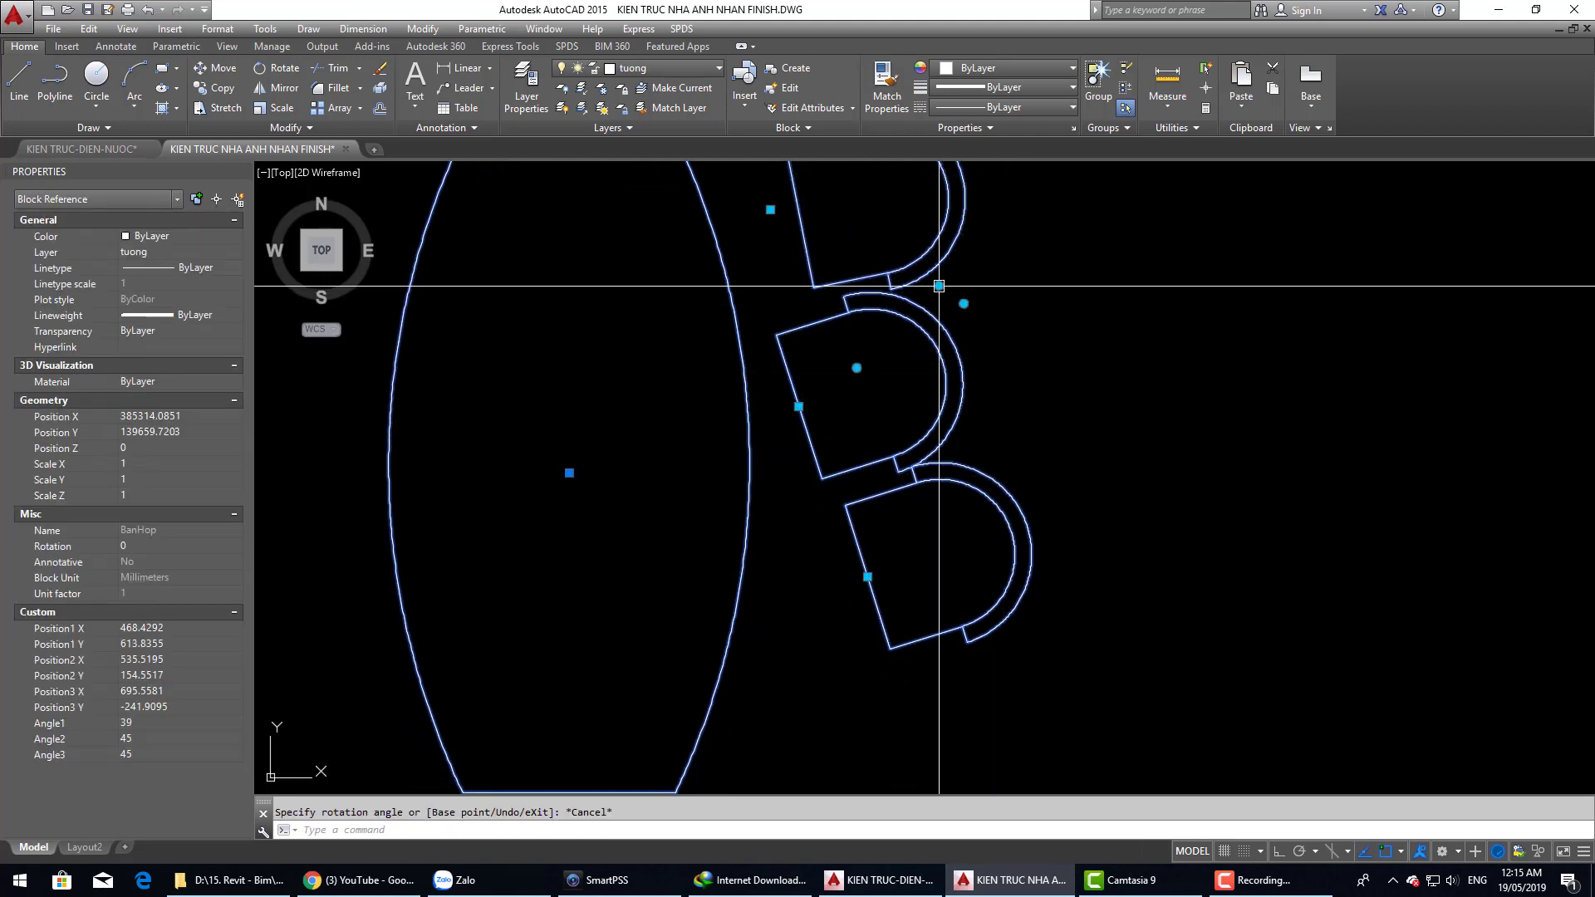
pyautogui.click(939, 286)
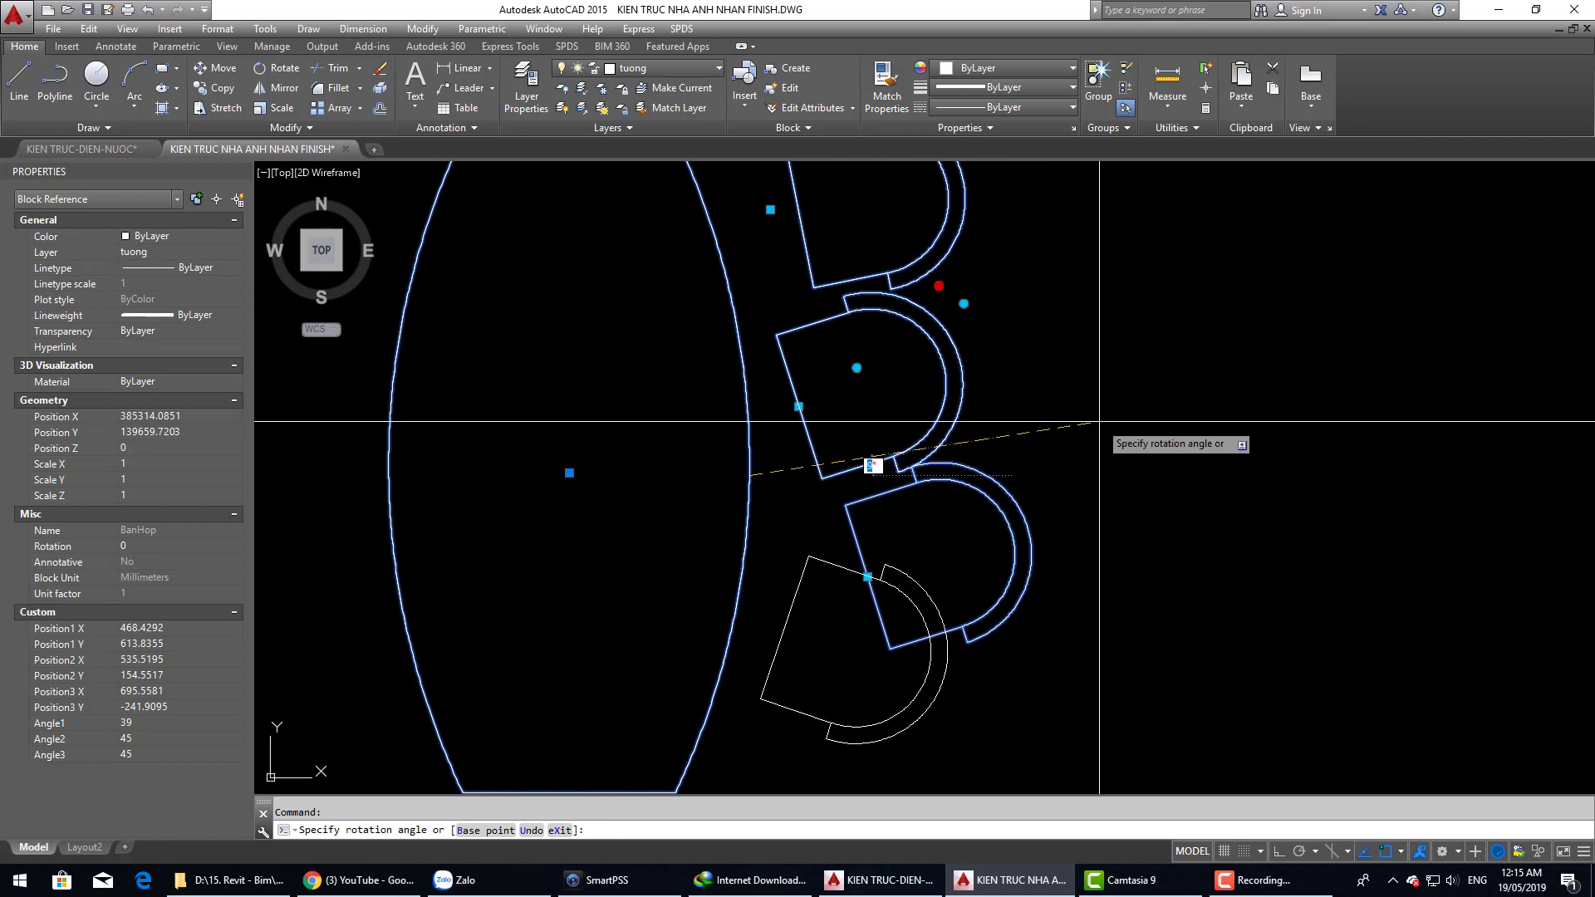
pyautogui.click(1072, 430)
pyautogui.scroll(-1, 1050, 392)
pyautogui.scroll(-1, 1013, 490)
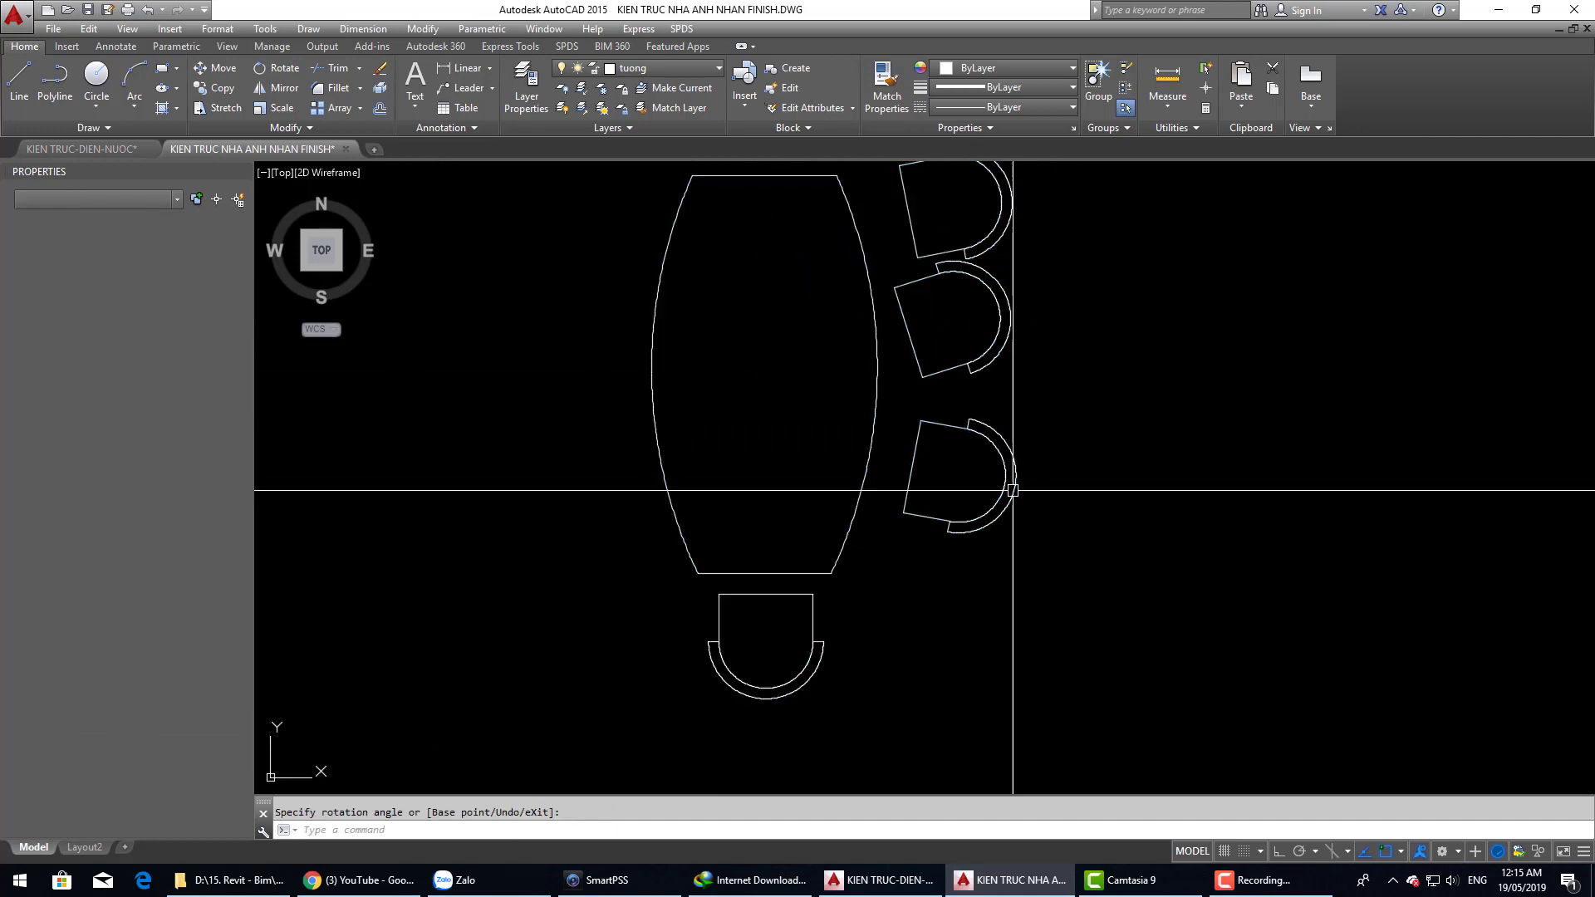
# Step: Reselect the block and rotate the middle chair to Angle2 26
pyautogui.click(1013, 491)
pyautogui.click(944, 309)
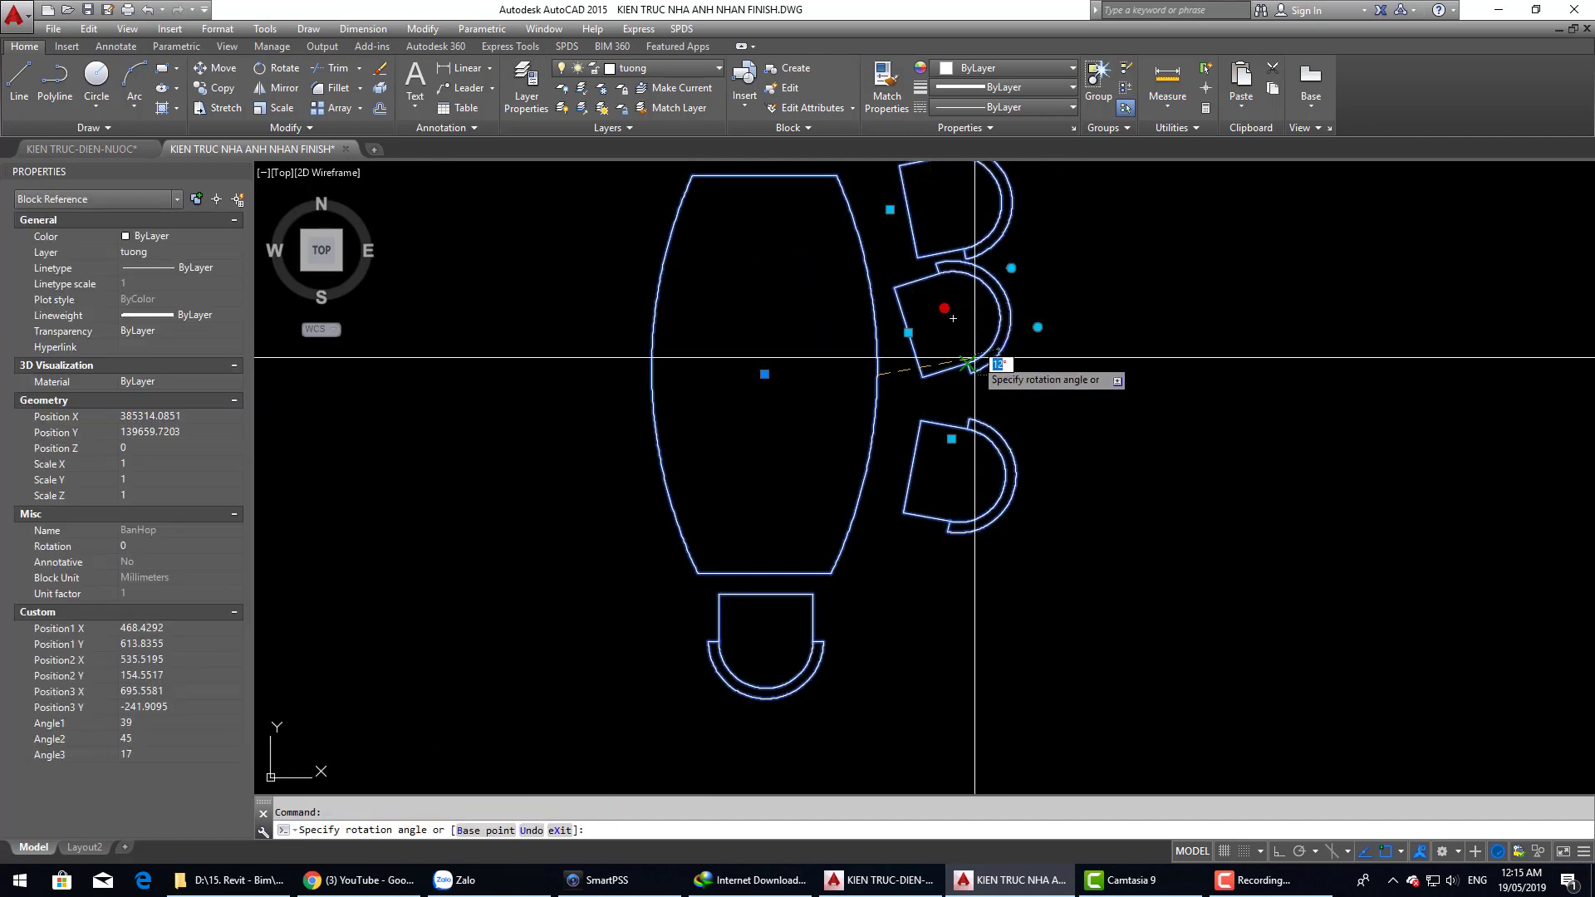
pyautogui.press('Escape')
pyautogui.click(978, 471)
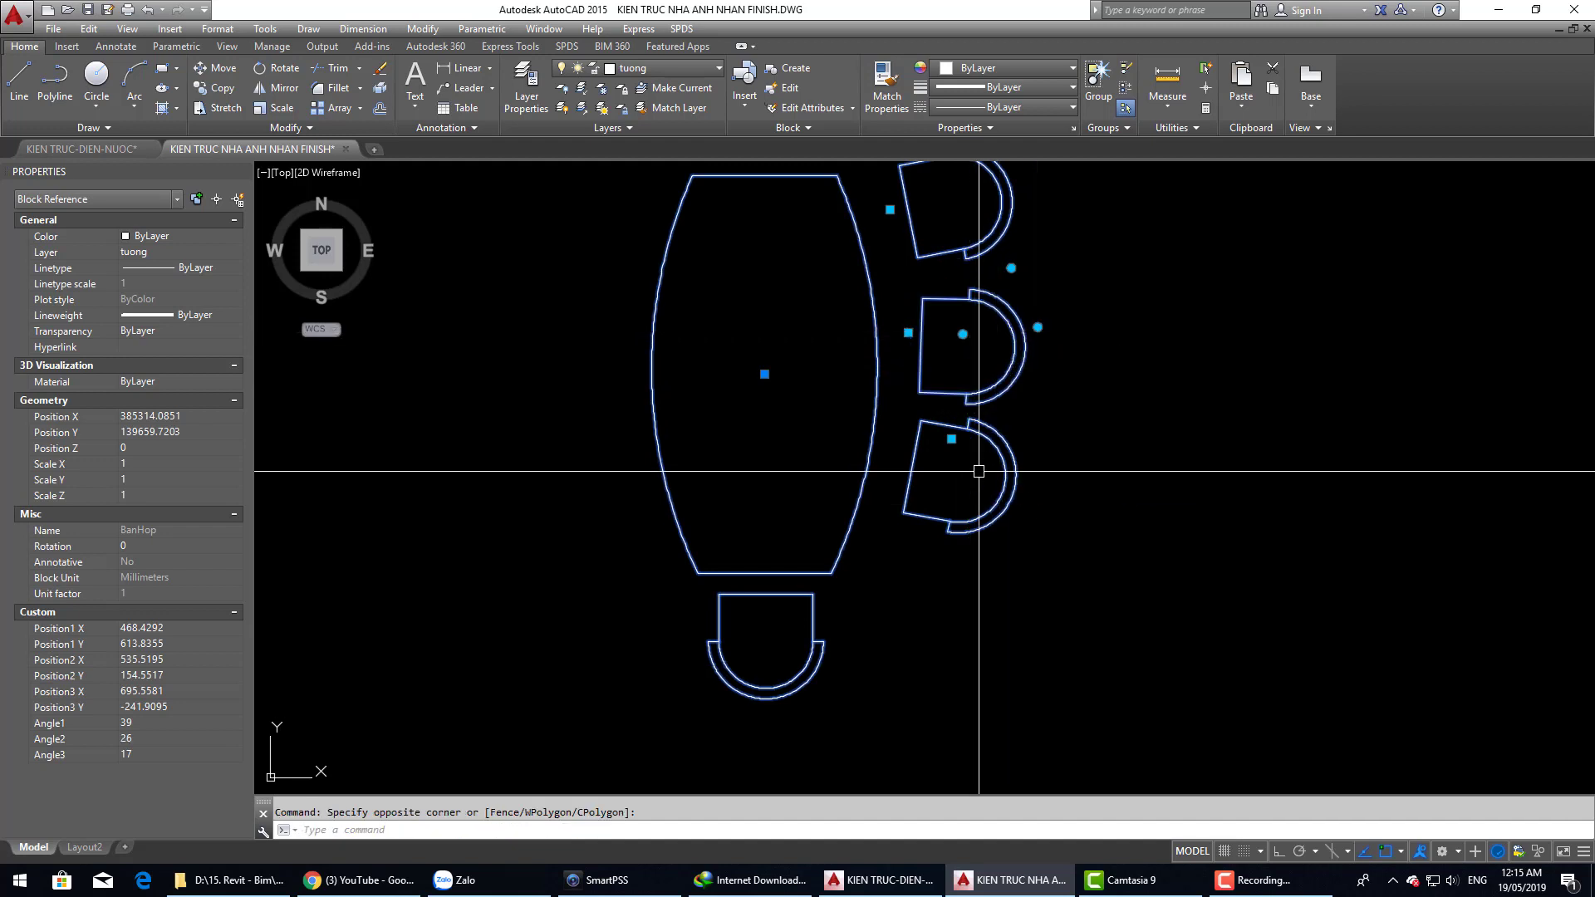
pyautogui.click(951, 438)
pyautogui.press('Escape')
pyautogui.click(962, 473)
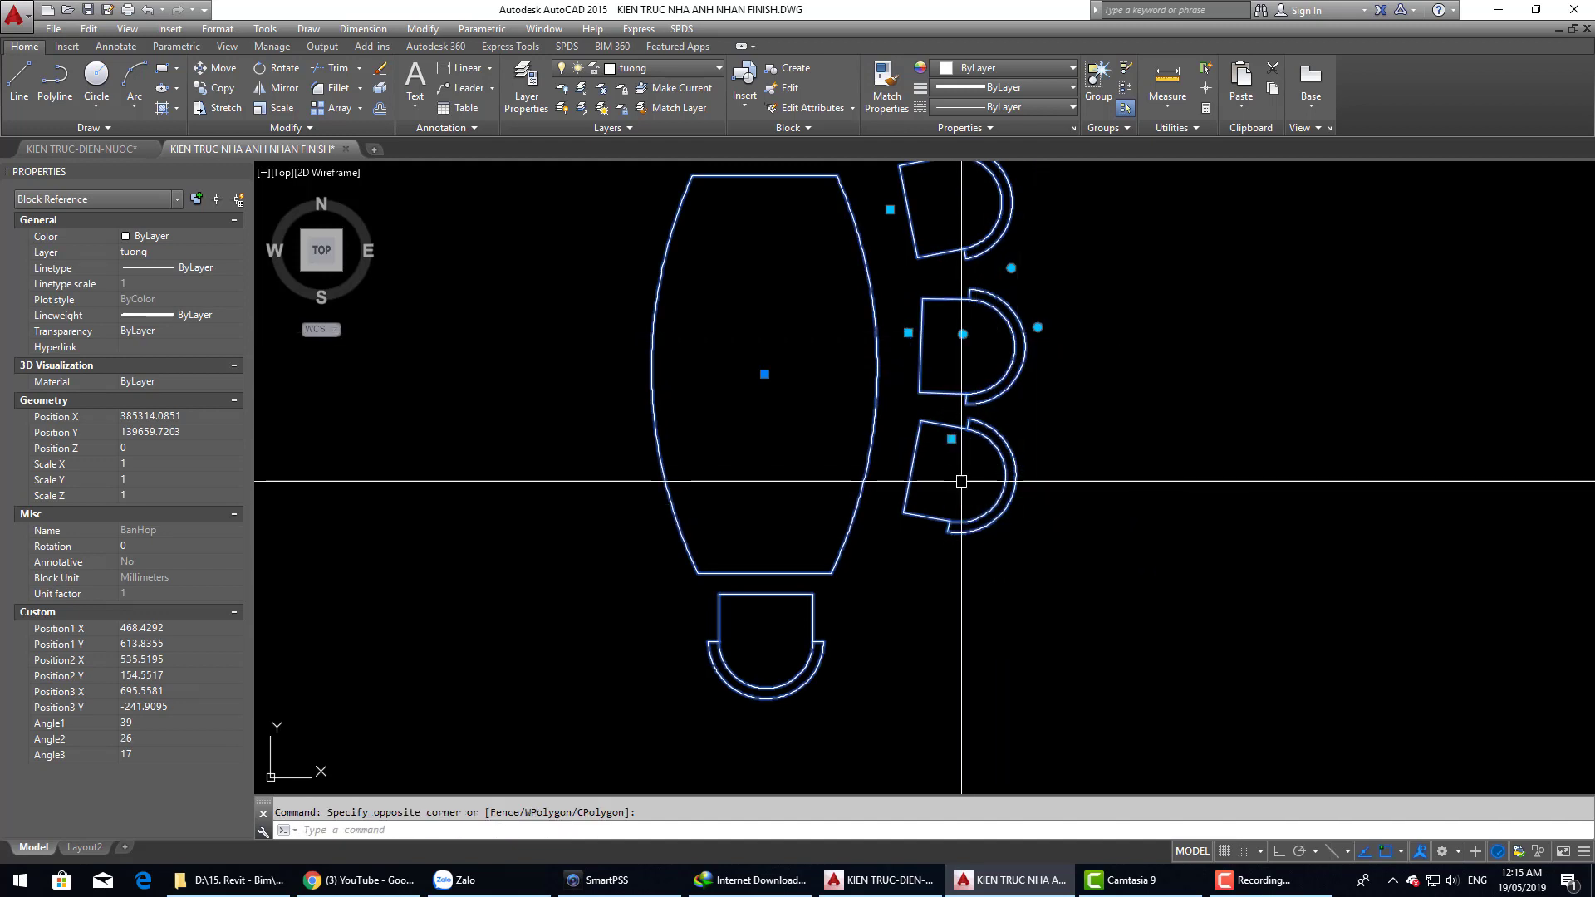
# Step: Set the lower chair's final rotation to Angle3 18 and end the grip edit
pyautogui.click(1037, 328)
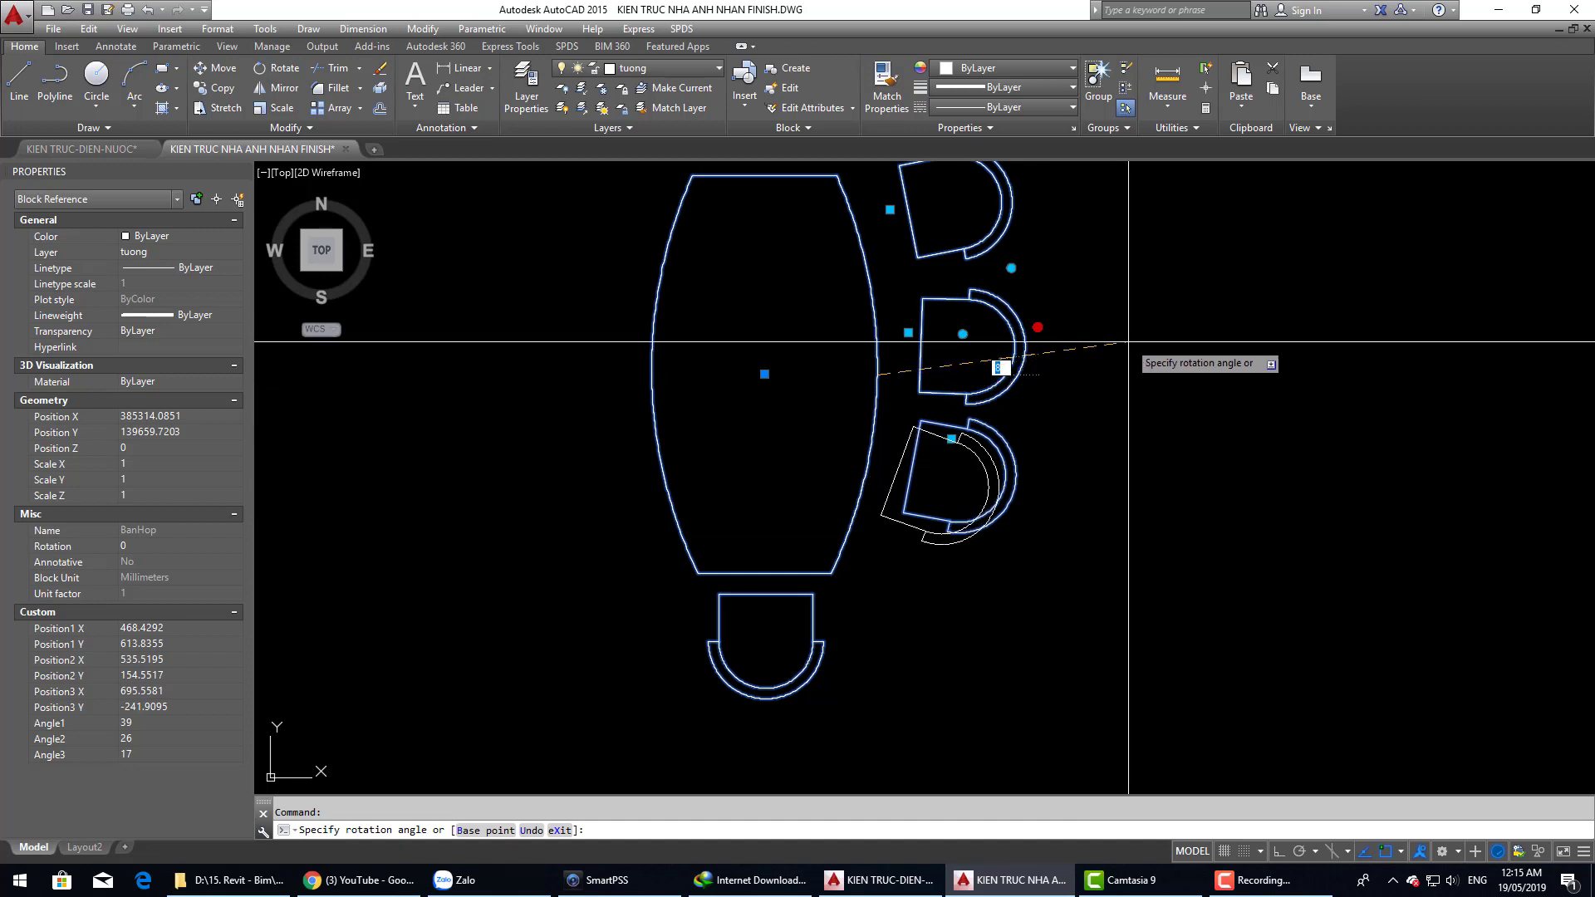
pyautogui.click(1038, 327)
pyautogui.press('Escape')
pyautogui.click(1068, 558)
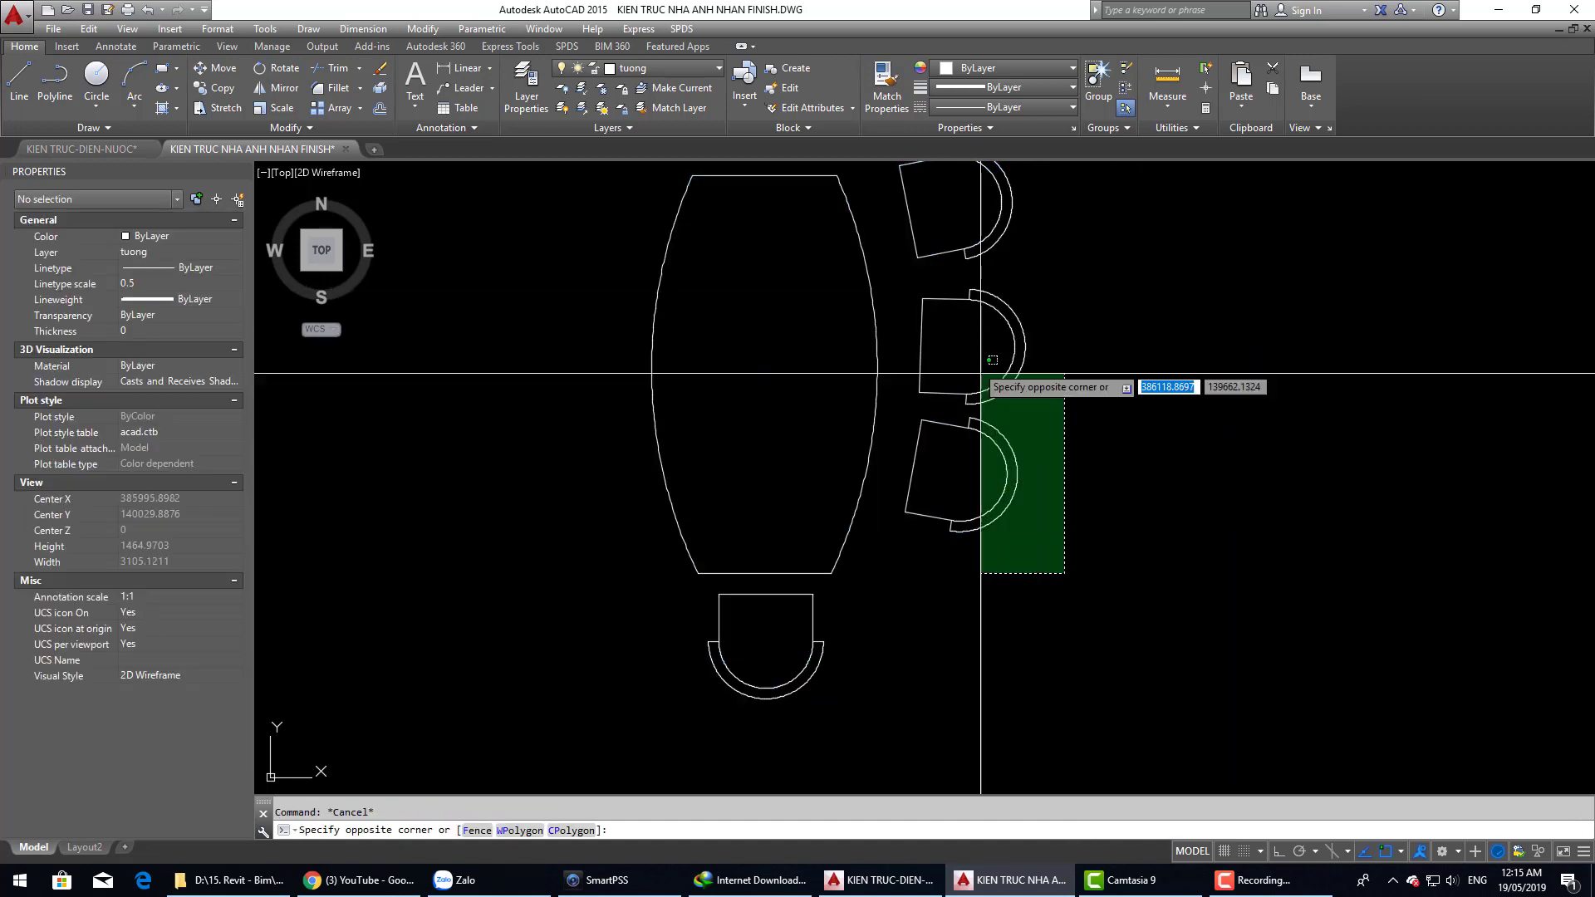
pyautogui.click(979, 391)
pyautogui.click(1028, 436)
# Step: Move the lower chair to a new spot using its position grip
pyautogui.scroll(-3, 955, 324)
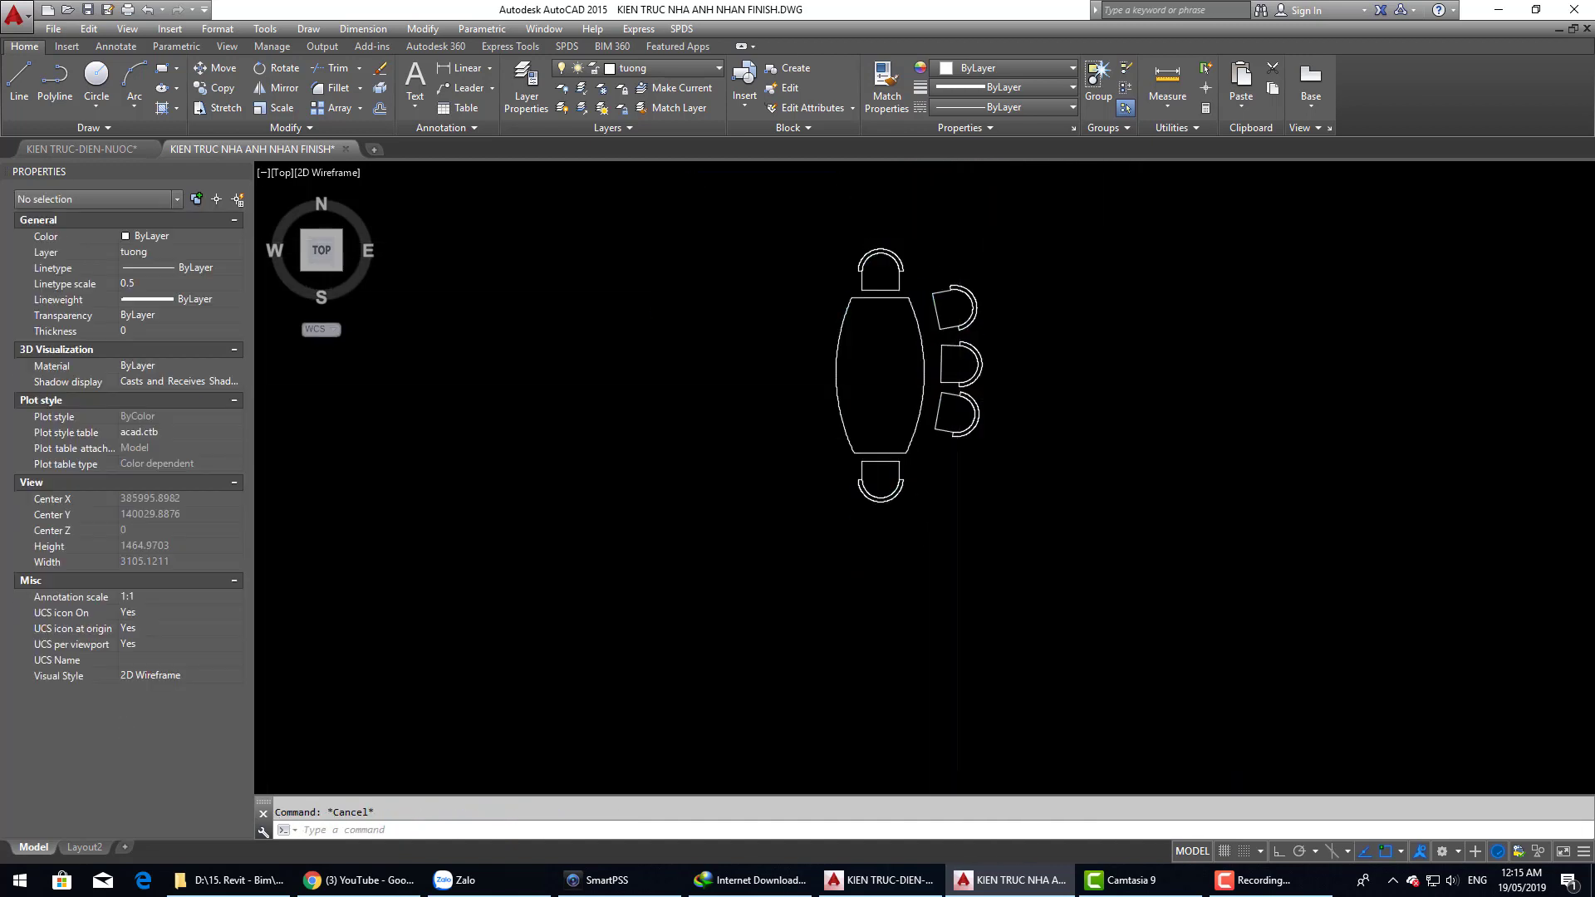
pyautogui.scroll(3, 956, 331)
pyautogui.click(952, 332)
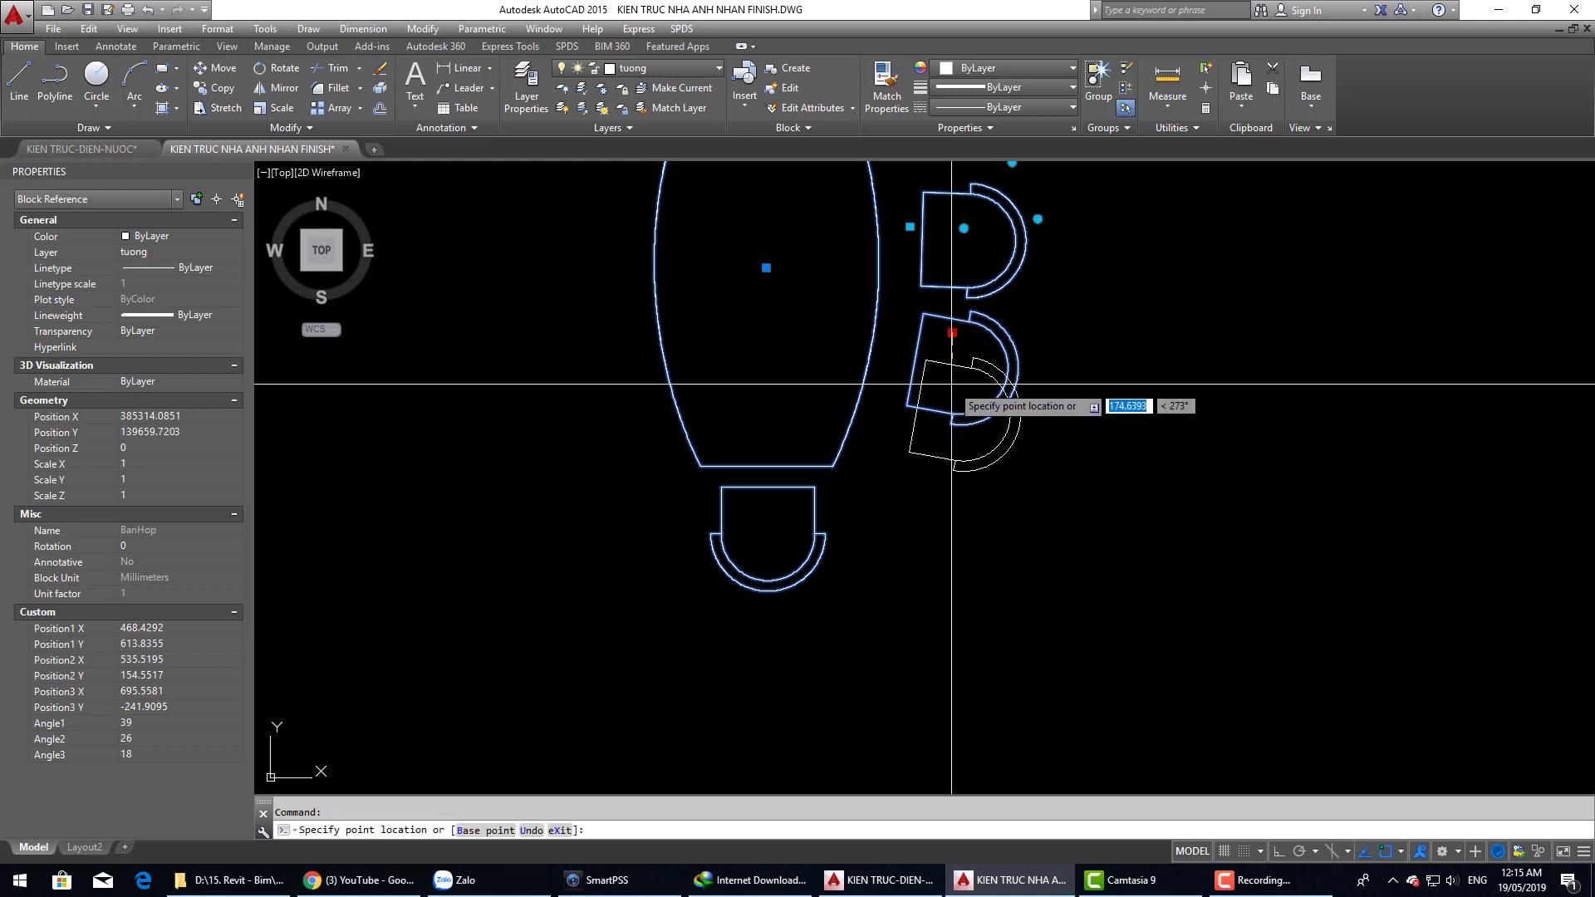
pyautogui.click(944, 395)
pyautogui.moveTo(946, 390); pyautogui.dragTo(947, 488, button='middle')
pyautogui.click(1006, 430)
pyautogui.click(973, 384)
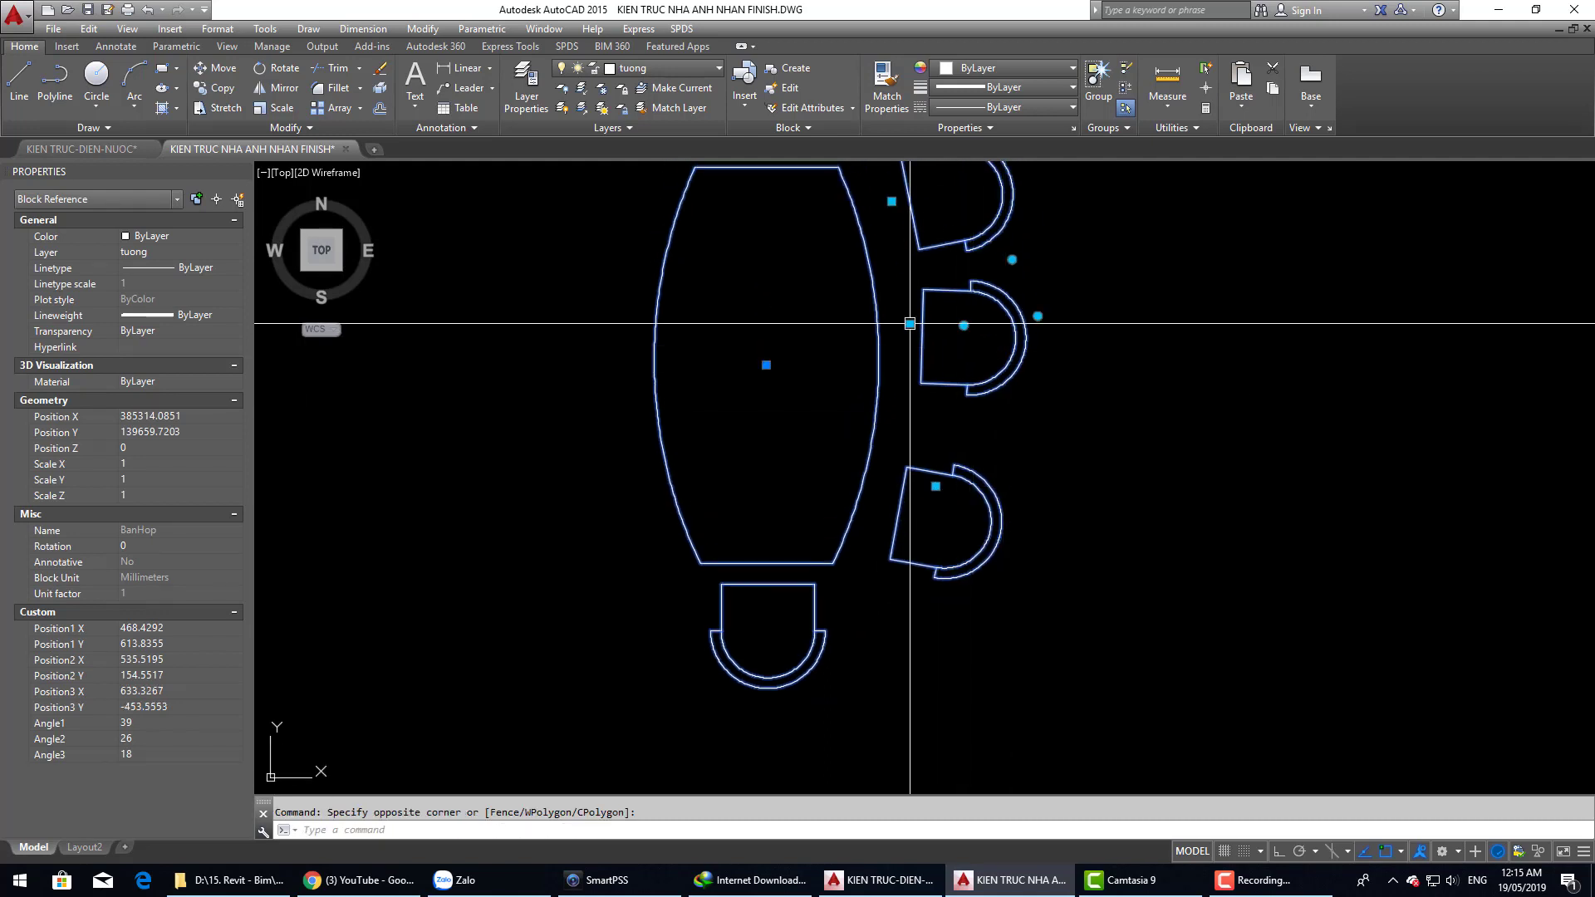
# Step: Move the middle chair to a new spot using its position grip
pyautogui.click(910, 324)
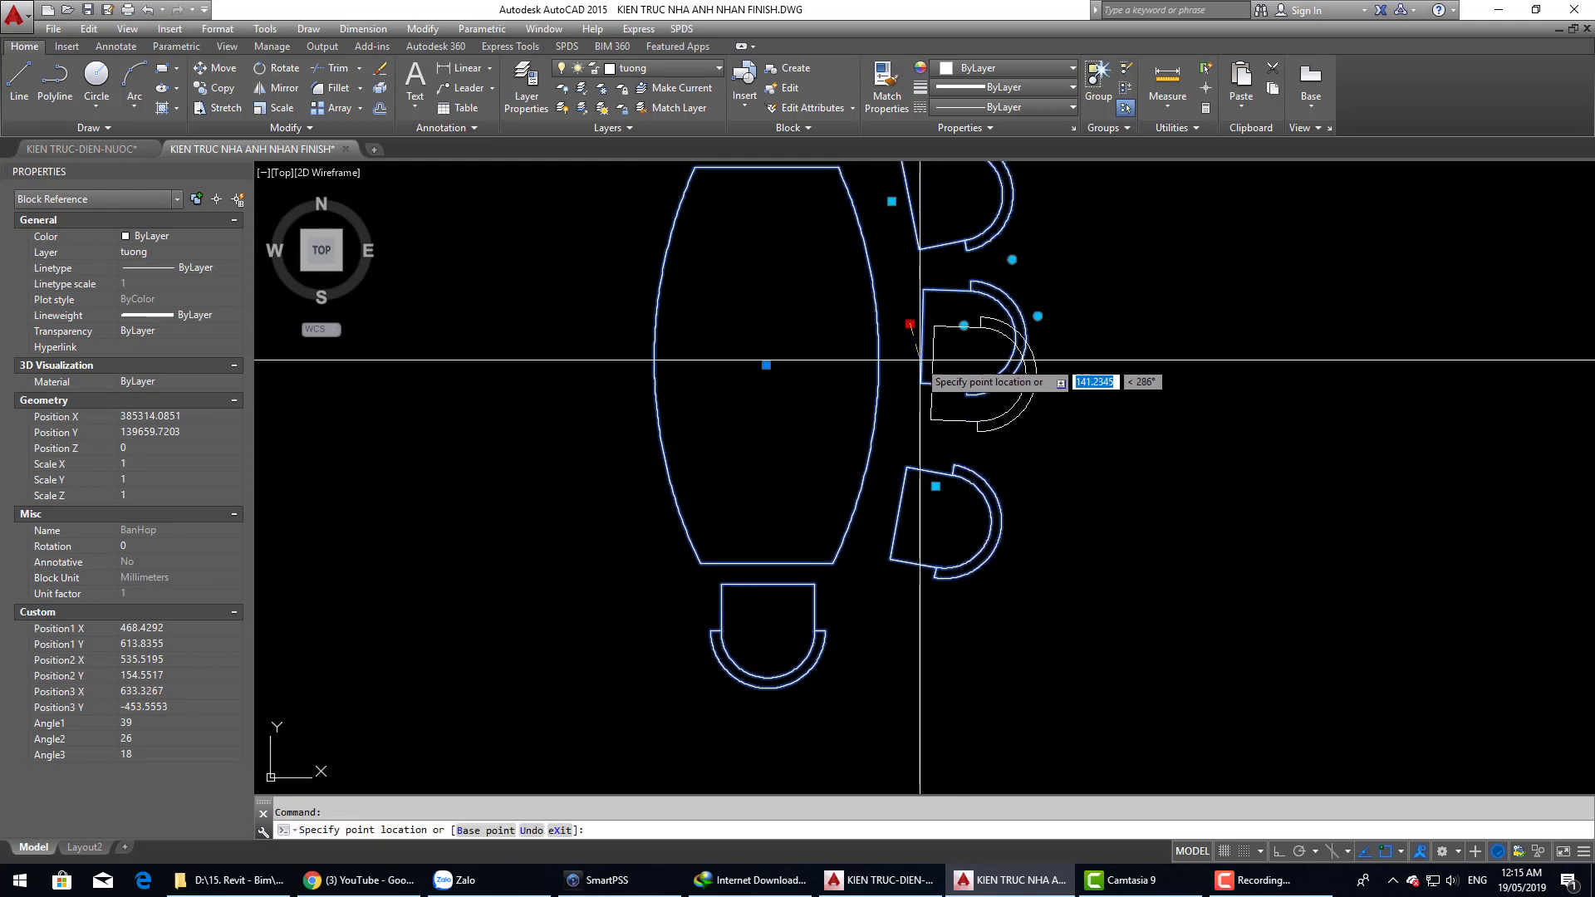
pyautogui.click(923, 365)
pyautogui.moveTo(943, 277); pyautogui.dragTo(949, 432, button='middle')
pyautogui.click(881, 377)
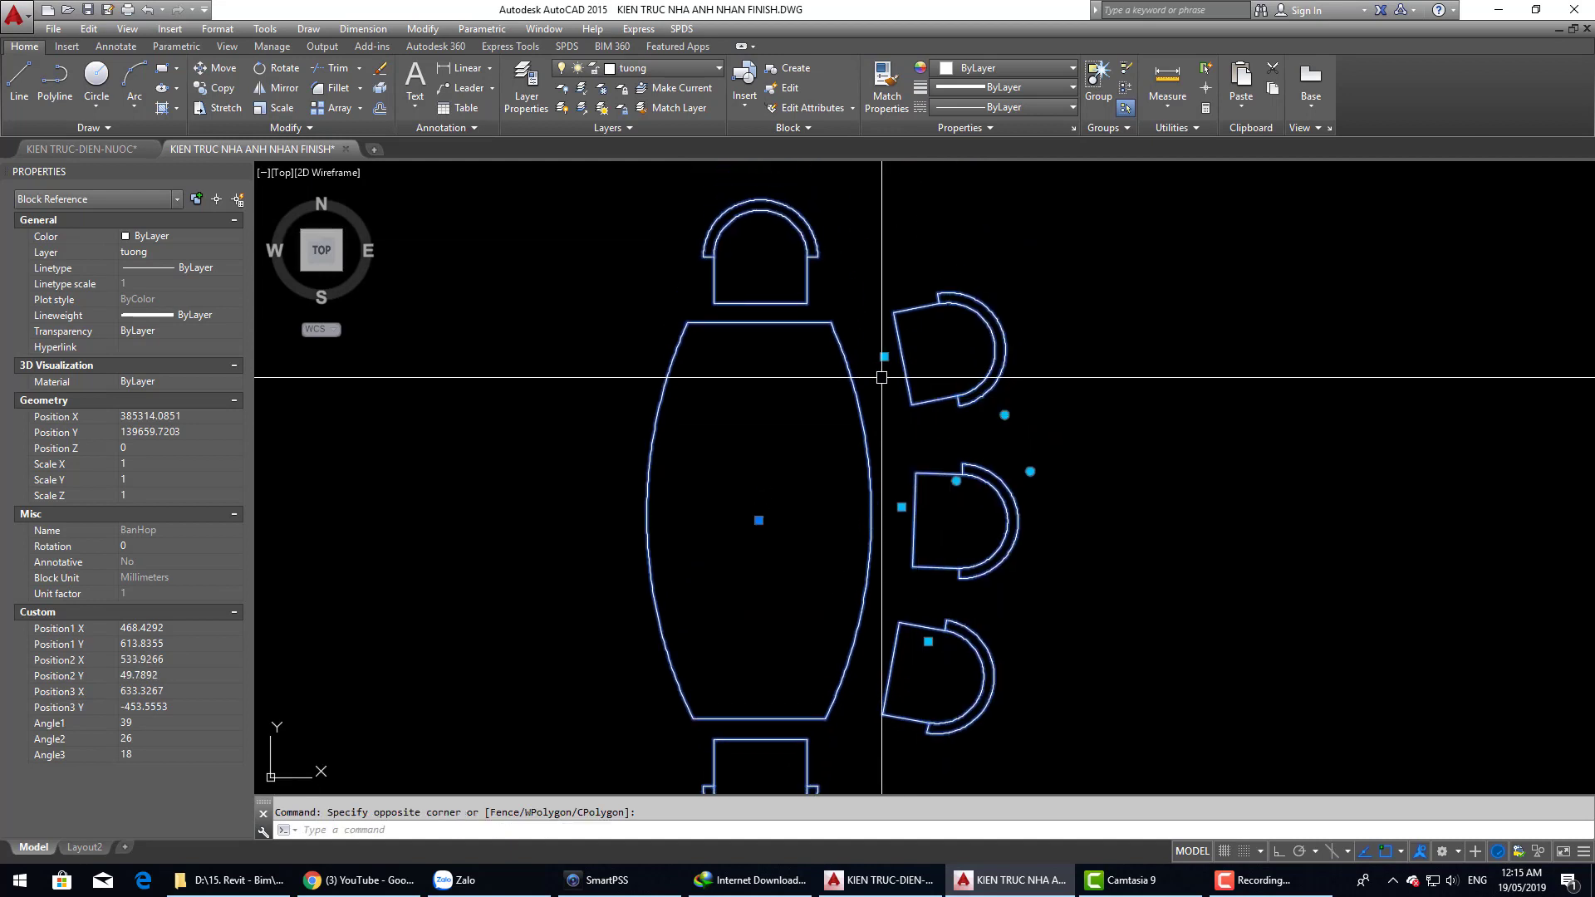
pyautogui.click(884, 357)
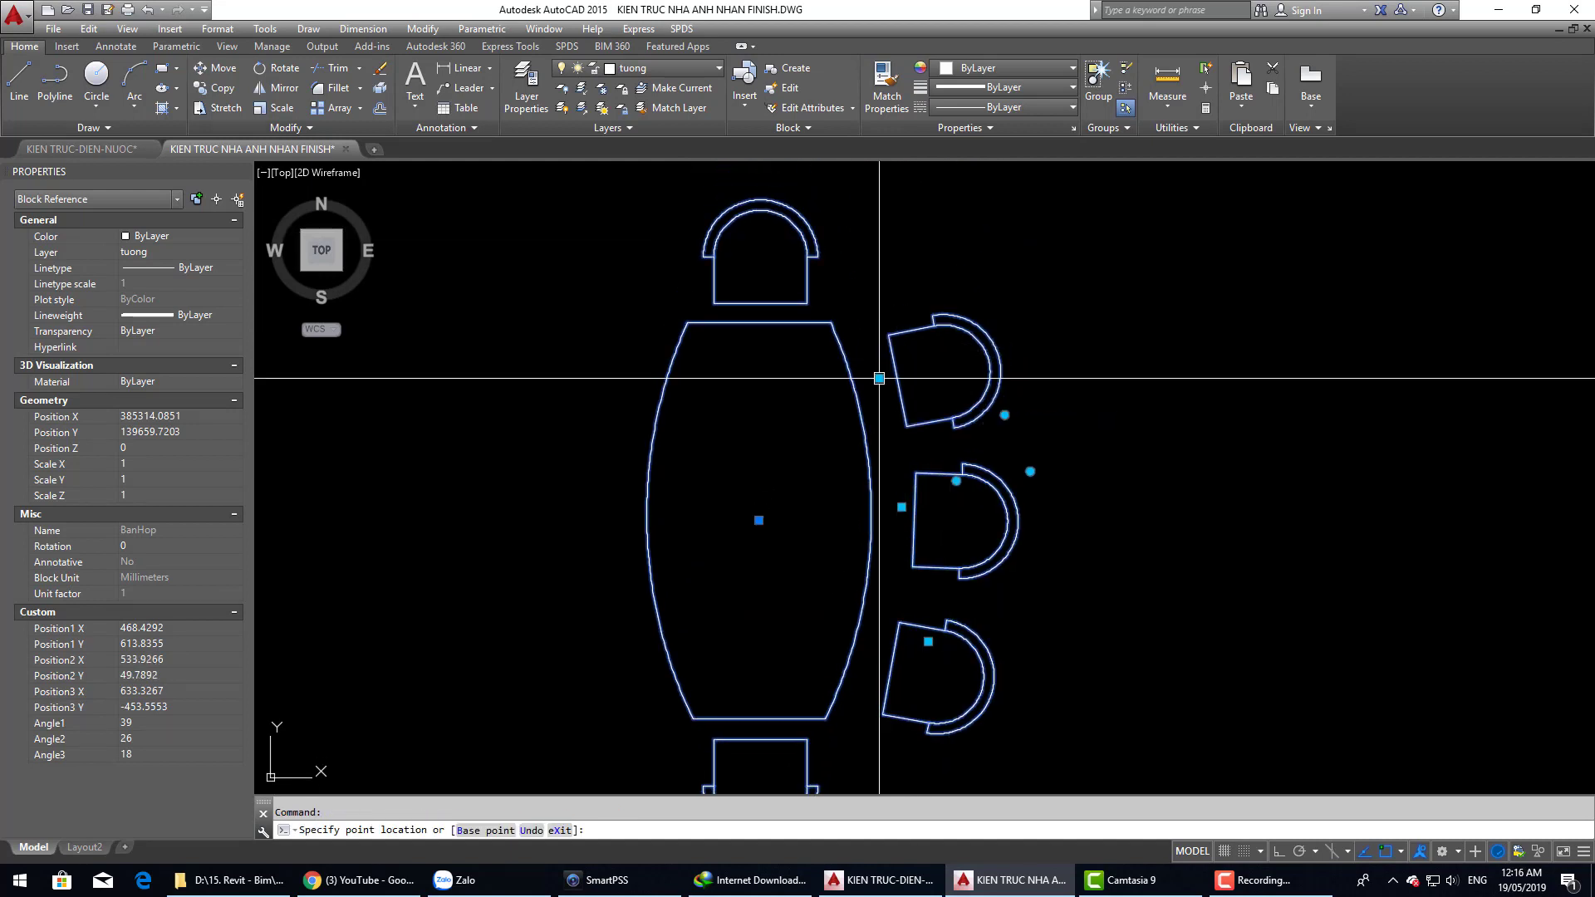
# Step: Drag the top chair slightly lower beside the table, then deselect and recentre the view
pyautogui.click(1015, 447)
pyautogui.moveTo(1015, 446); pyautogui.dragTo(1007, 345, button='middle')
pyautogui.click(1008, 587)
pyautogui.click(928, 313)
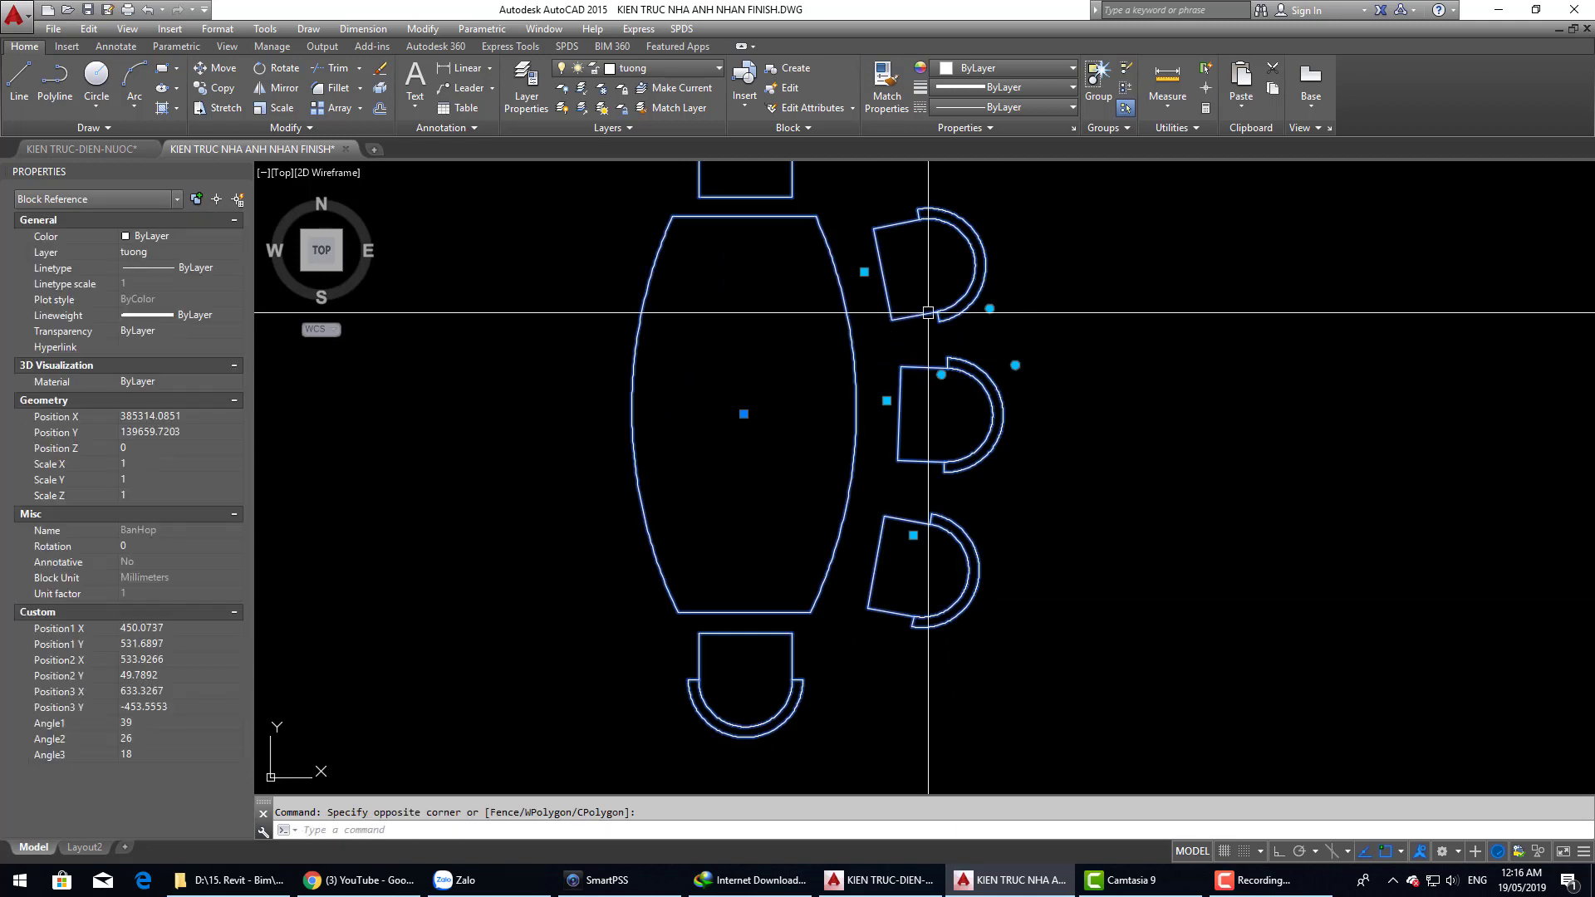
pyautogui.scroll(-4, 905, 457)
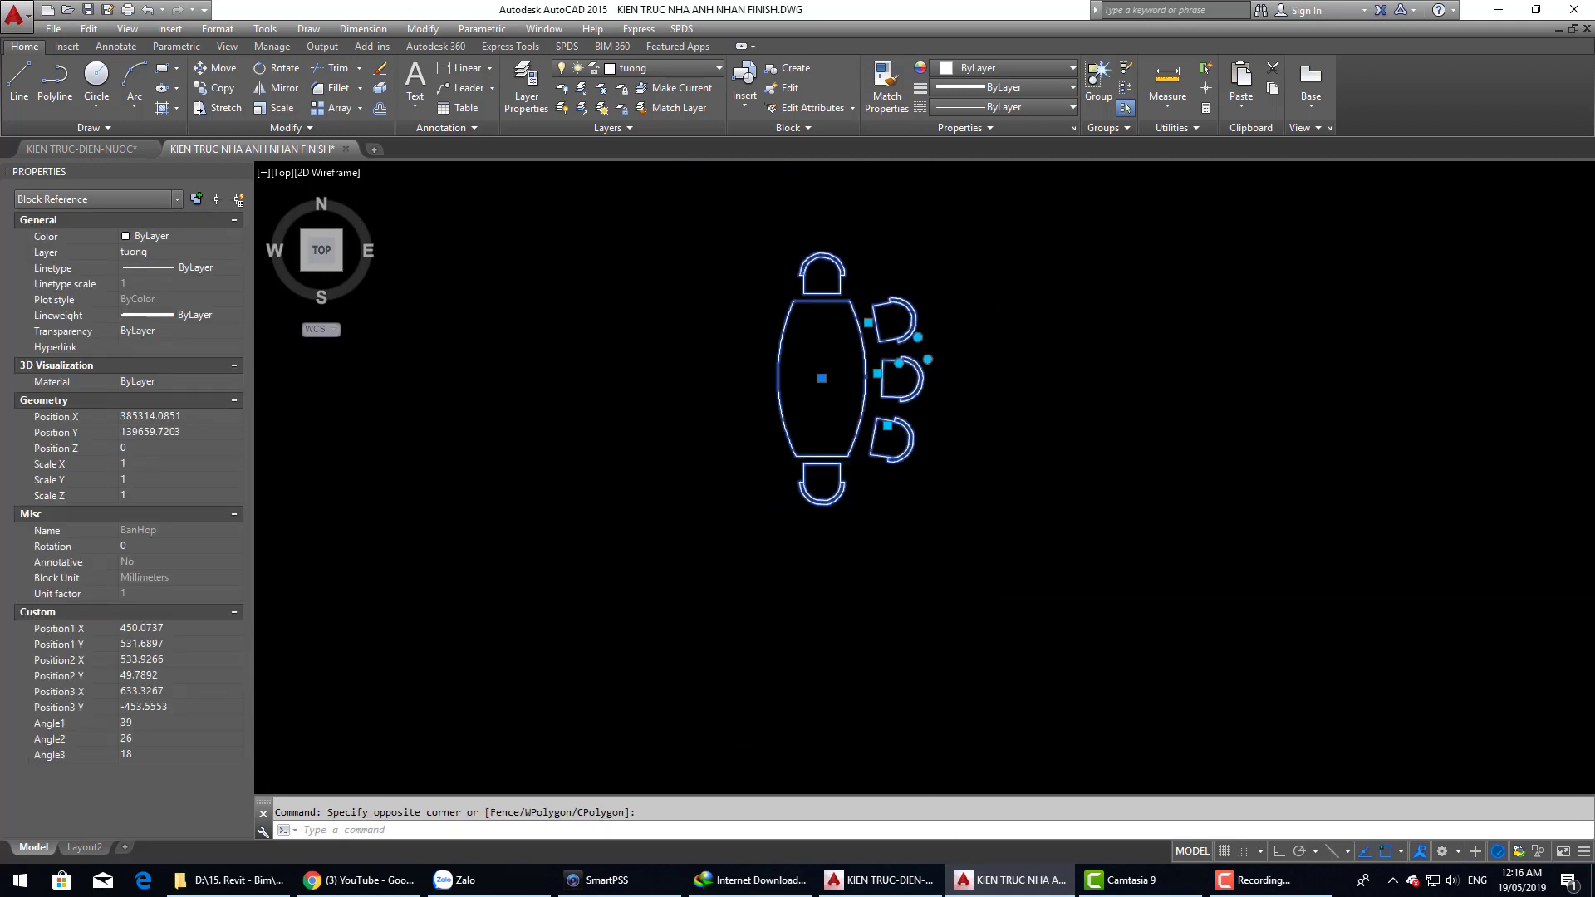
pyautogui.press('Escape')
pyautogui.scroll(3, 813, 411)
pyautogui.scroll(1, 929, 449)
pyautogui.scroll(2, 844, 363)
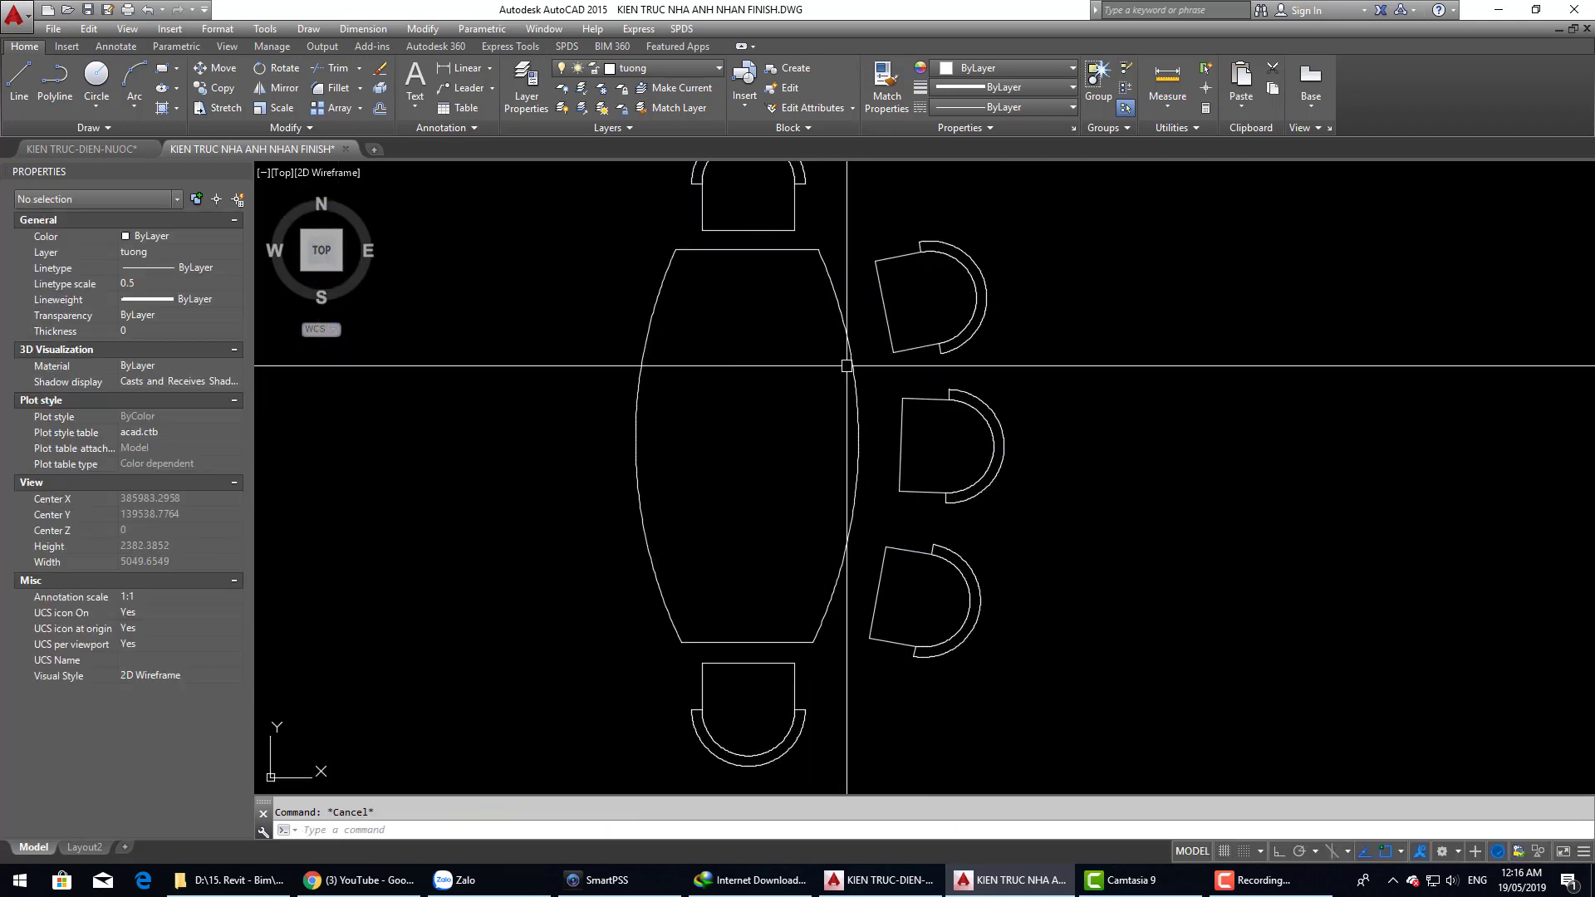
pyautogui.moveTo(796, 353); pyautogui.dragTo(842, 385, button='middle')
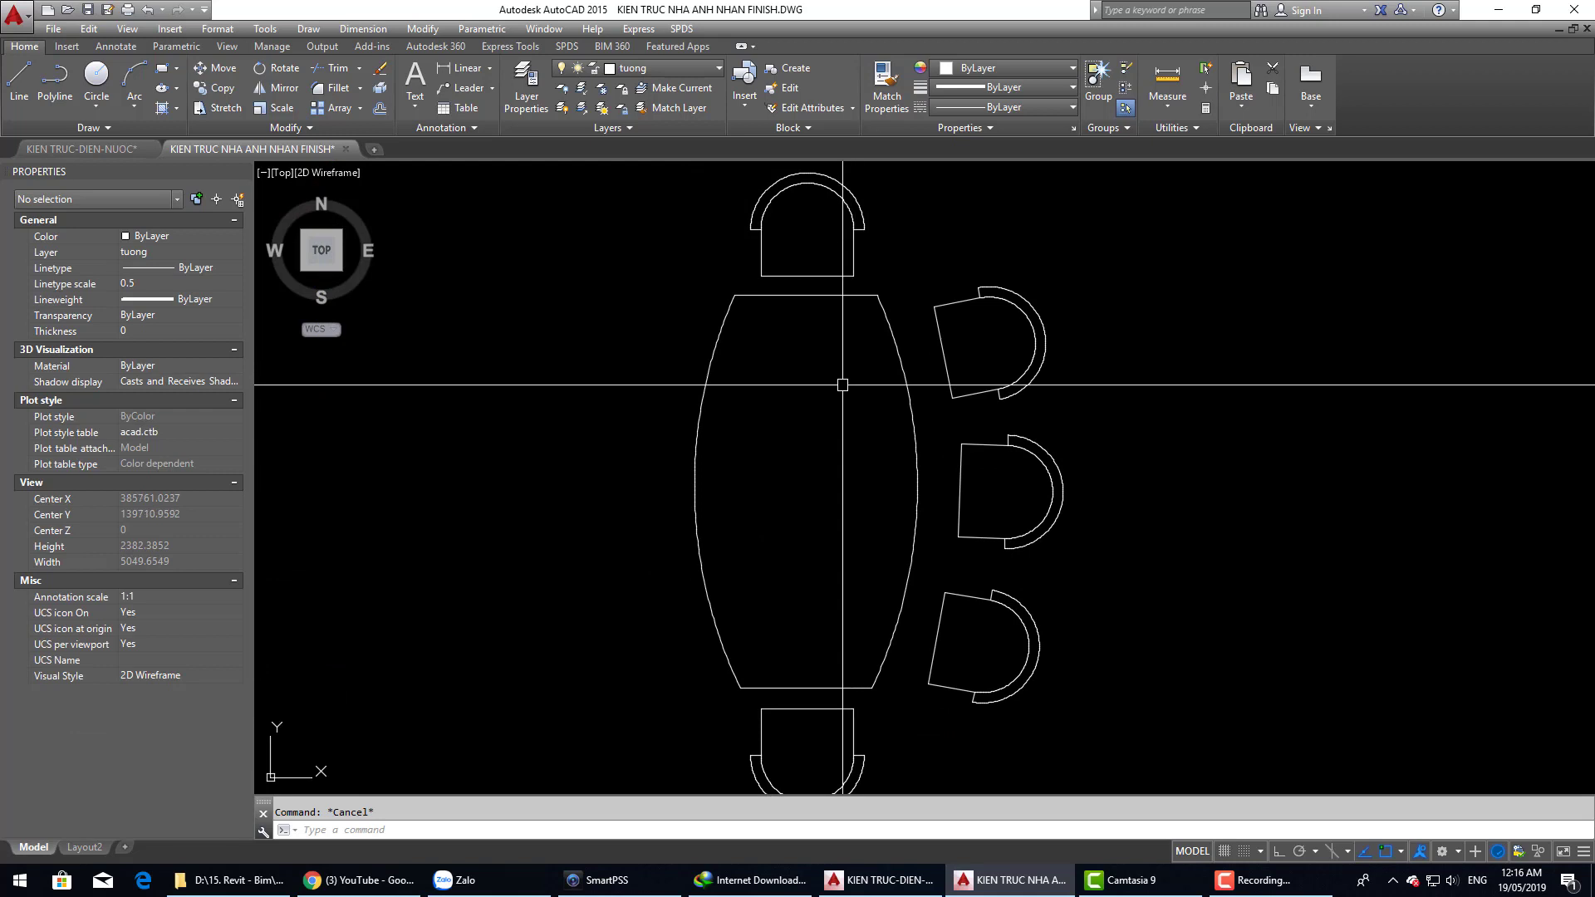